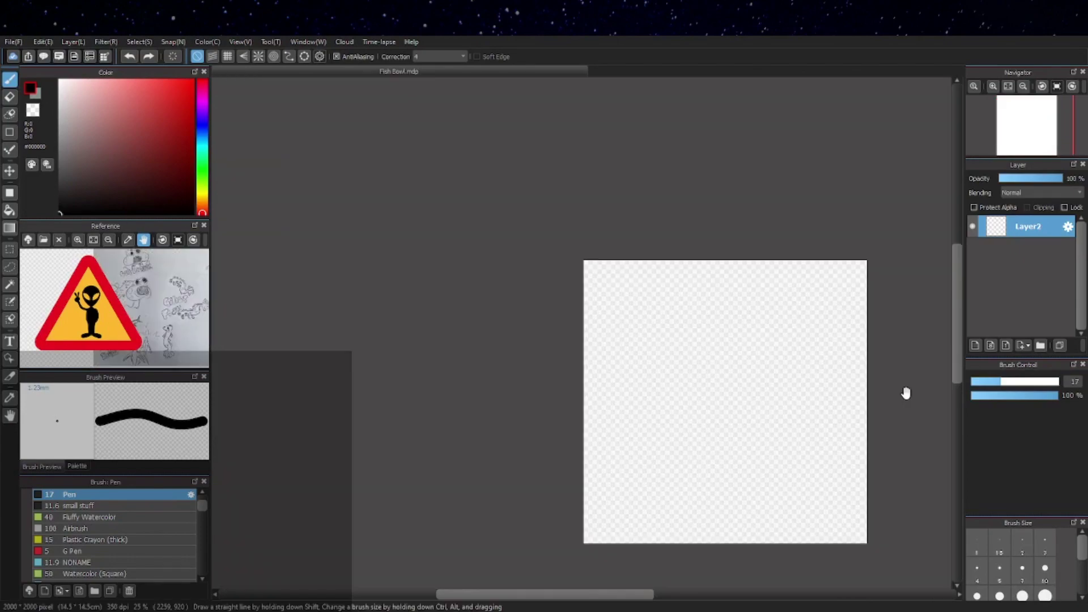
{"action": "left_click_drag", "start_coordinate": [906, 393], "coordinate": [692, 372]}
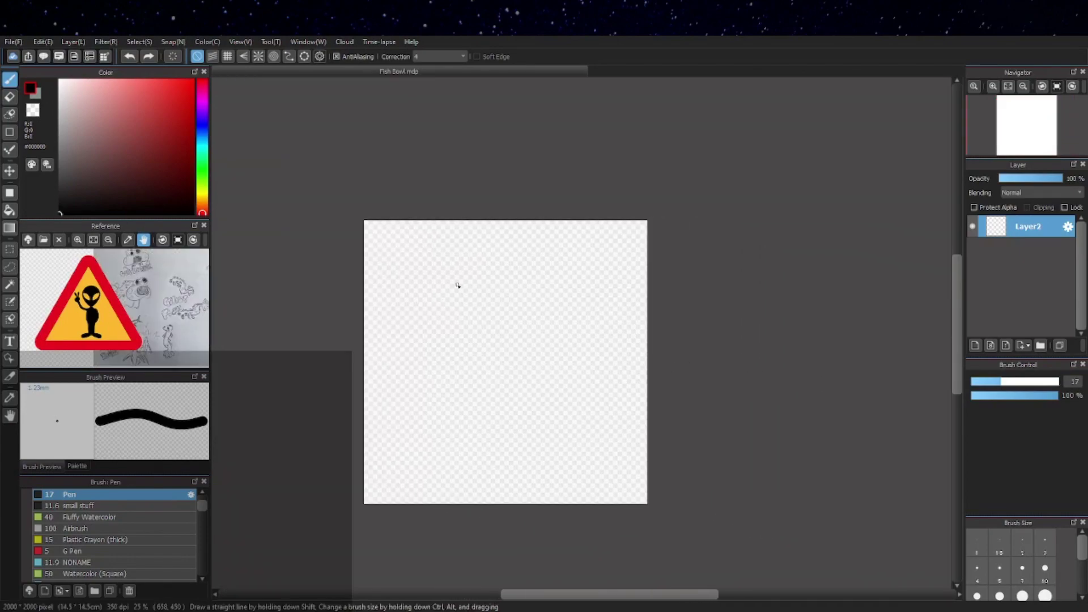
{"action": "scroll", "coordinate": [435, 306], "scroll_direction": "up", "scroll_amount": 4}
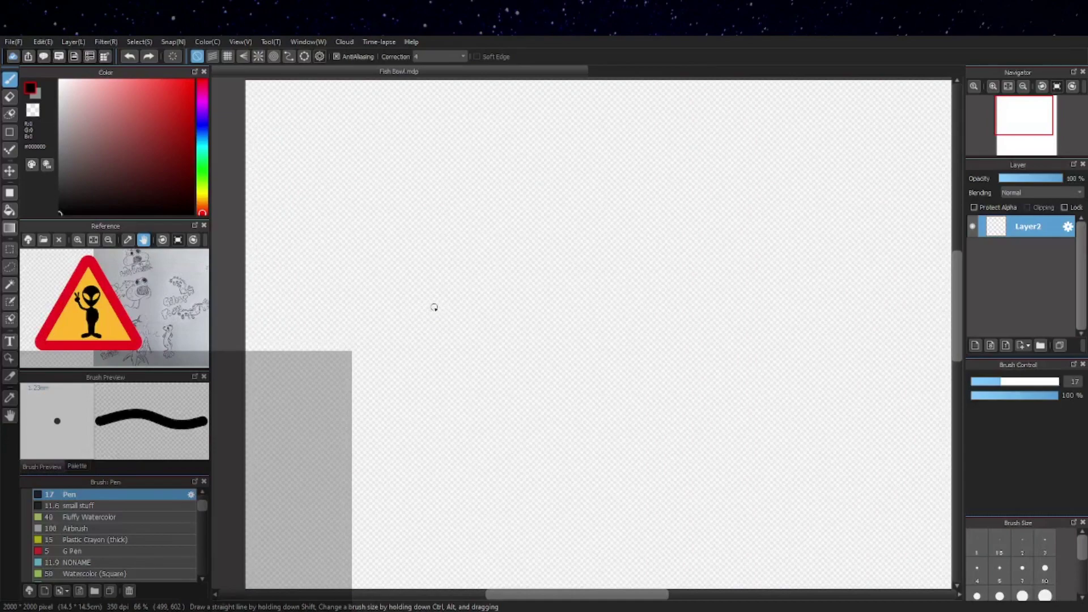
{"action": "left_click_drag", "start_coordinate": [790, 304], "coordinate": [757, 309]}
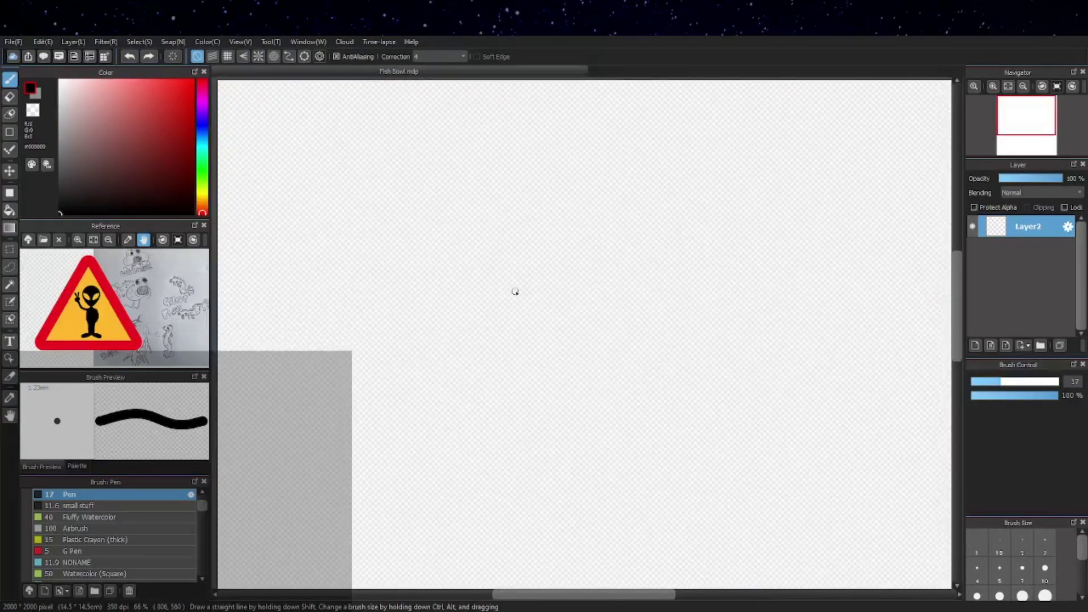
{"action": "scroll", "coordinate": [435, 278], "scroll_direction": "up", "scroll_amount": 1}
{"action": "mouse_move", "coordinate": [453, 259]}
{"action": "left_mouse_down"}
{"action": "mouse_move", "coordinate": [444, 330]}
{"action": "mouse_move", "coordinate": [498, 323]}
{"action": "mouse_move", "coordinate": [527, 344]}
{"action": "left_mouse_up"}
{"action": "key", "text": "ctrl+z"}
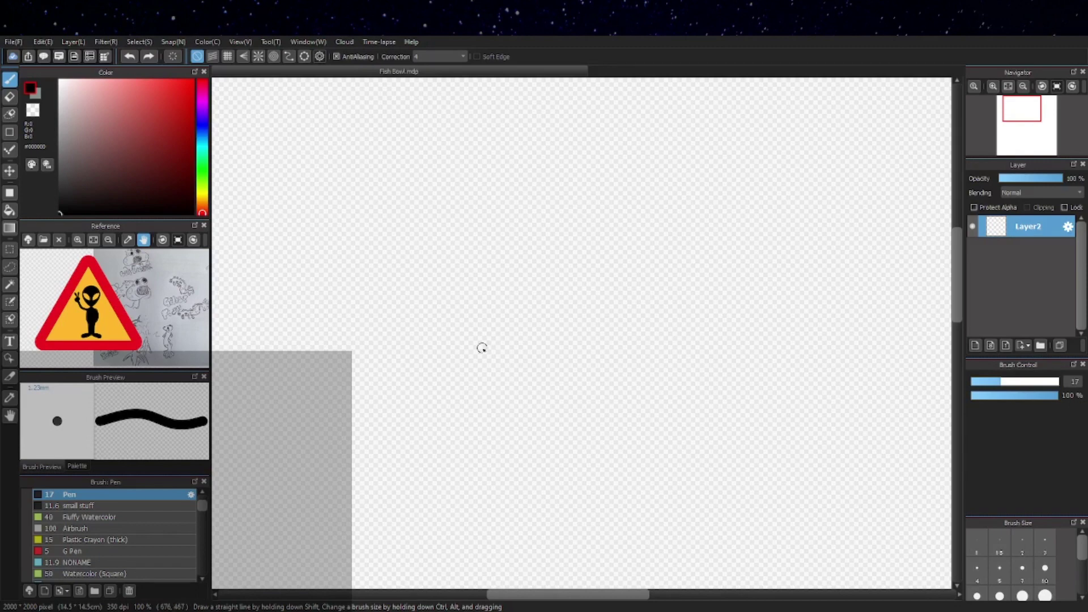
{"action": "mouse_move", "coordinate": [476, 354]}
{"action": "left_mouse_down"}
{"action": "mouse_move", "coordinate": [522, 370]}
{"action": "mouse_move", "coordinate": [564, 335]}
{"action": "left_mouse_up"}
{"action": "mouse_move", "coordinate": [501, 389]}
{"action": "left_mouse_down"}
{"action": "mouse_move", "coordinate": [515, 306]}
{"action": "mouse_move", "coordinate": [635, 279]}
{"action": "left_mouse_up"}
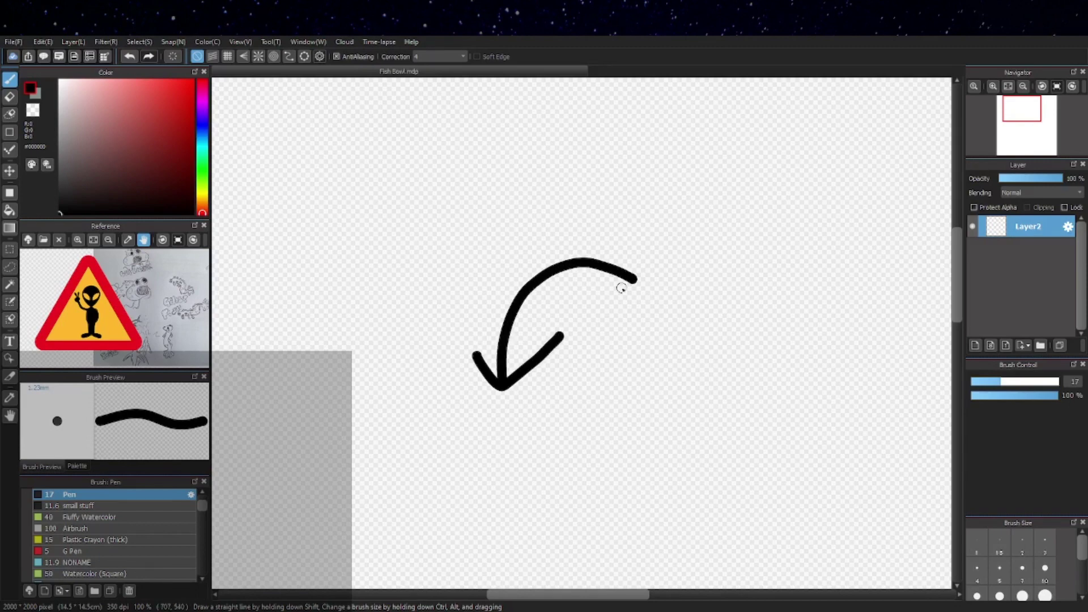
{"action": "mouse_move", "coordinate": [457, 422]}
{"action": "left_mouse_down"}
{"action": "mouse_move", "coordinate": [498, 405]}
{"action": "mouse_move", "coordinate": [441, 432]}
{"action": "mouse_move", "coordinate": [457, 421]}
{"action": "left_mouse_up"}
{"action": "key", "text": "Delete"}
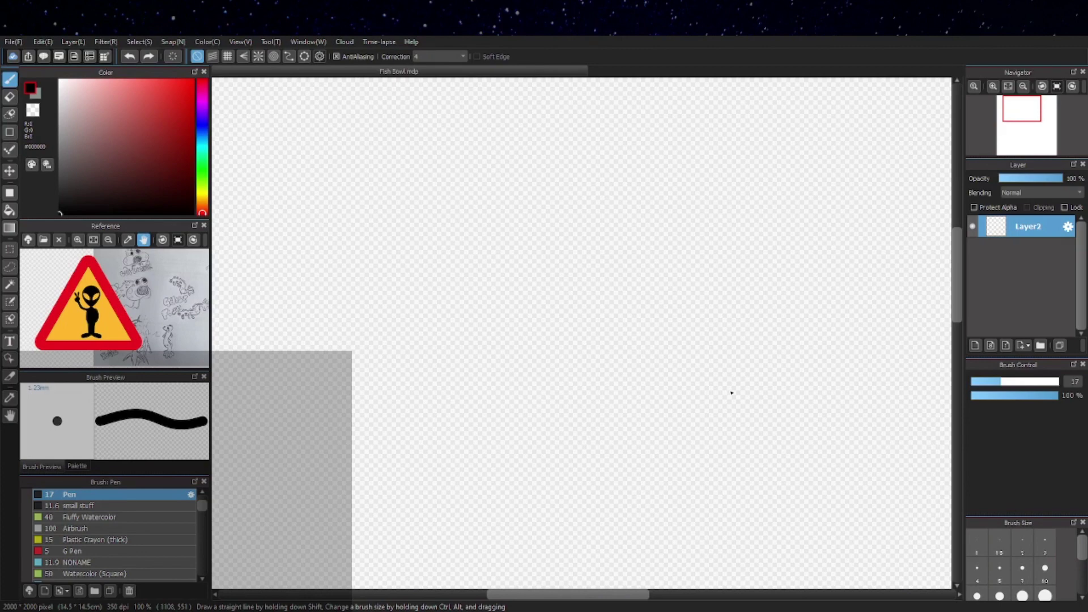
Enlarge the reference image and centre it on the pencil sketches of the fish creatures.
{"action": "left_click_drag", "start_coordinate": [732, 393], "coordinate": [765, 441]}
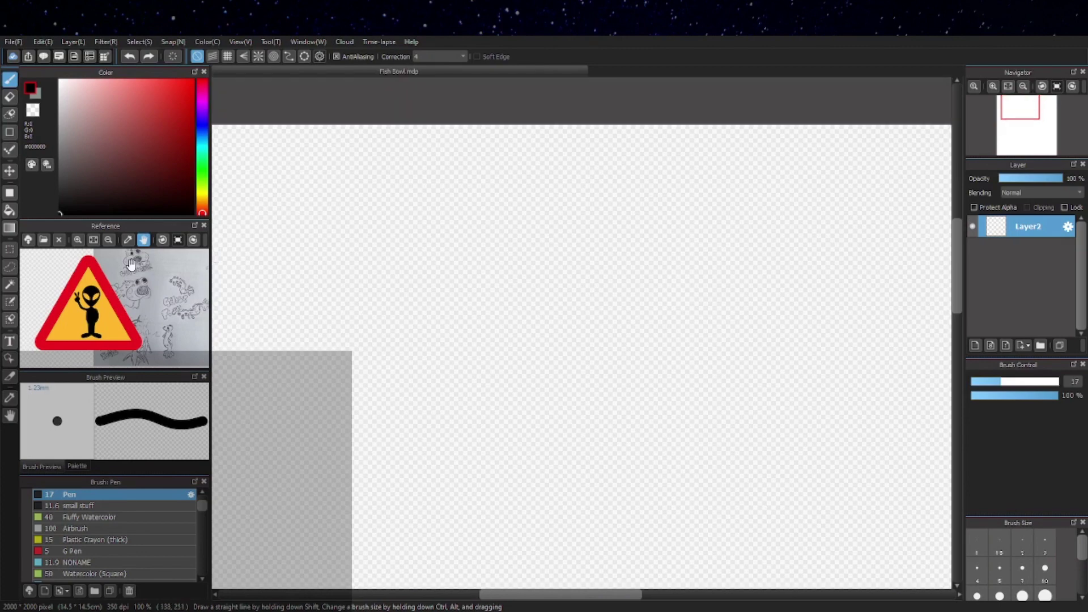
{"action": "left_click", "coordinate": [79, 241]}
{"action": "left_click", "coordinate": [79, 240]}
{"action": "left_click", "coordinate": [80, 240]}
{"action": "left_click", "coordinate": [79, 241]}
{"action": "mouse_move", "coordinate": [173, 324]}
{"action": "left_mouse_down"}
{"action": "mouse_move", "coordinate": [105, 328]}
{"action": "mouse_move", "coordinate": [150, 330]}
{"action": "mouse_move", "coordinate": [170, 275]}
{"action": "mouse_move", "coordinate": [162, 331]}
{"action": "mouse_move", "coordinate": [165, 320]}
{"action": "left_mouse_up"}
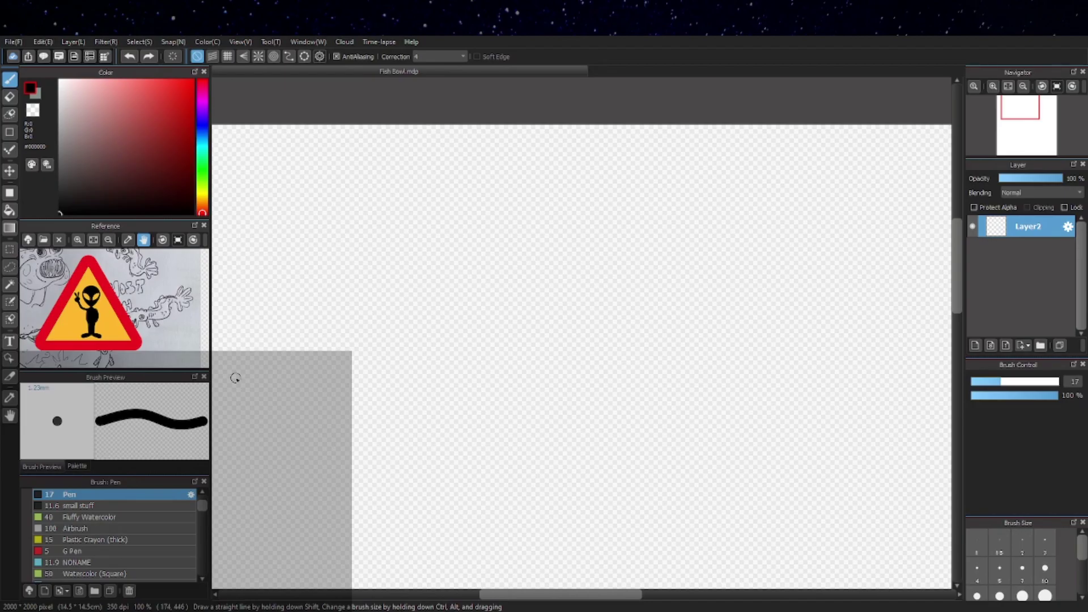
Draw a round eye with a solid black pupil and, beside it, a tall oval mouth with its upper part filled black.
{"action": "left_click_drag", "start_coordinate": [572, 592], "coordinate": [654, 594]}
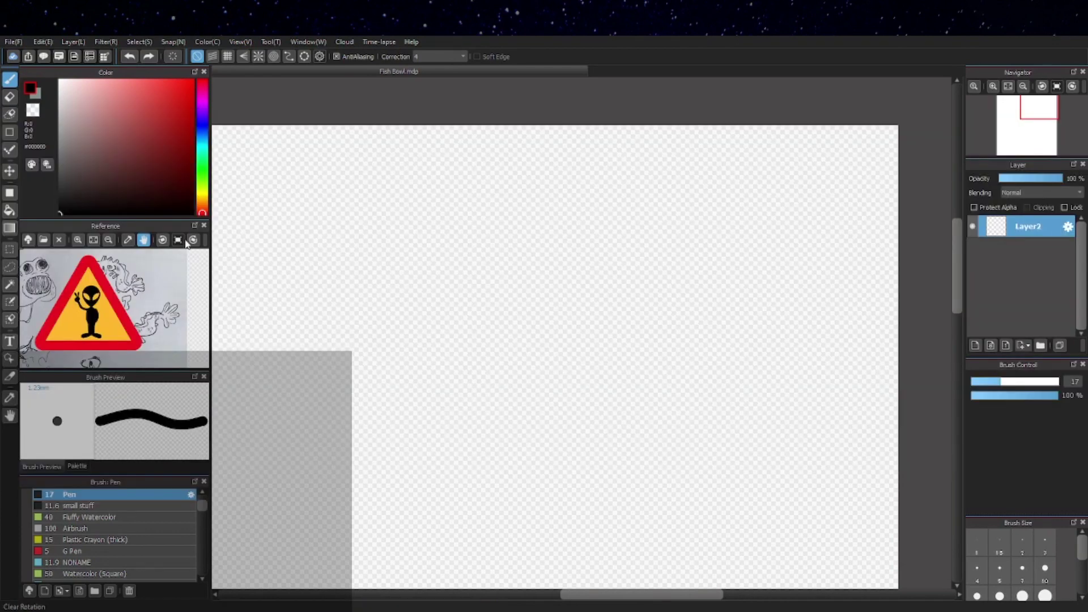
{"action": "mouse_move", "coordinate": [387, 273]}
{"action": "left_mouse_down"}
{"action": "mouse_move", "coordinate": [425, 281]}
{"action": "mouse_move", "coordinate": [429, 318]}
{"action": "mouse_move", "coordinate": [401, 342]}
{"action": "mouse_move", "coordinate": [368, 335]}
{"action": "mouse_move", "coordinate": [358, 299]}
{"action": "mouse_move", "coordinate": [371, 273]}
{"action": "mouse_move", "coordinate": [396, 268]}
{"action": "left_mouse_up"}
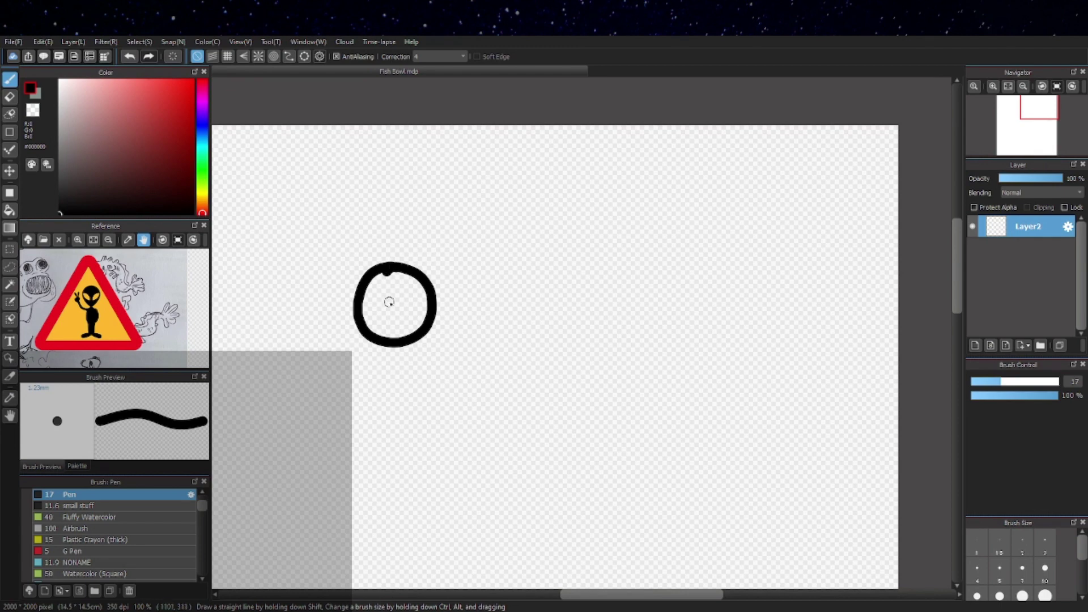
{"action": "scroll", "coordinate": [388, 302], "scroll_direction": "up", "scroll_amount": 2}
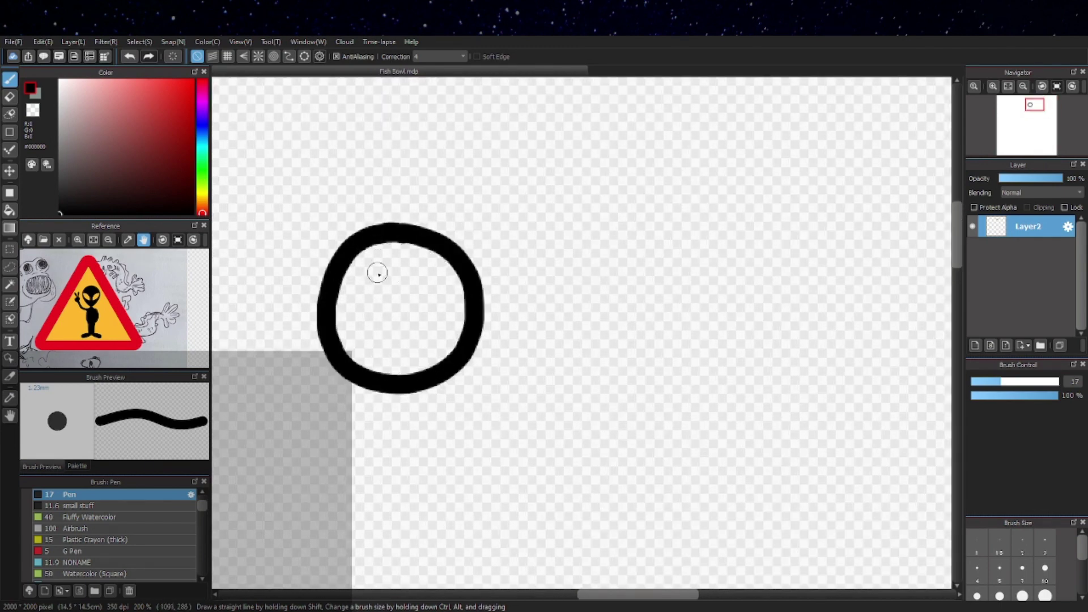
{"action": "mouse_move", "coordinate": [377, 273]}
{"action": "left_mouse_down"}
{"action": "mouse_move", "coordinate": [409, 274]}
{"action": "mouse_move", "coordinate": [425, 329]}
{"action": "mouse_move", "coordinate": [378, 345]}
{"action": "mouse_move", "coordinate": [362, 283]}
{"action": "mouse_move", "coordinate": [425, 290]}
{"action": "mouse_move", "coordinate": [376, 306]}
{"action": "mouse_move", "coordinate": [390, 318]}
{"action": "mouse_move", "coordinate": [387, 287]}
{"action": "mouse_move", "coordinate": [377, 309]}
{"action": "left_mouse_up"}
{"action": "mouse_move", "coordinate": [712, 348]}
{"action": "left_mouse_down"}
{"action": "mouse_move", "coordinate": [694, 352]}
{"action": "mouse_move", "coordinate": [614, 301]}
{"action": "left_mouse_up"}
{"action": "mouse_move", "coordinate": [456, 347]}
{"action": "left_mouse_down"}
{"action": "mouse_move", "coordinate": [444, 422]}
{"action": "mouse_move", "coordinate": [519, 360]}
{"action": "left_mouse_up"}
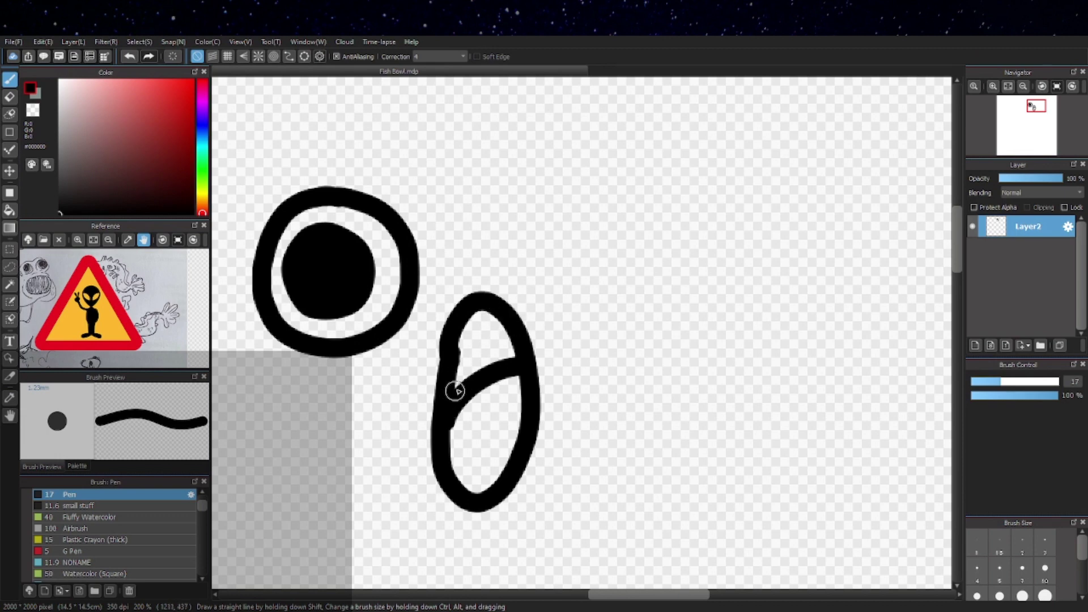
{"action": "mouse_move", "coordinate": [454, 389]}
{"action": "left_mouse_down"}
{"action": "mouse_move", "coordinate": [505, 323]}
{"action": "mouse_move", "coordinate": [485, 318]}
{"action": "mouse_move", "coordinate": [461, 418]}
{"action": "left_mouse_up"}
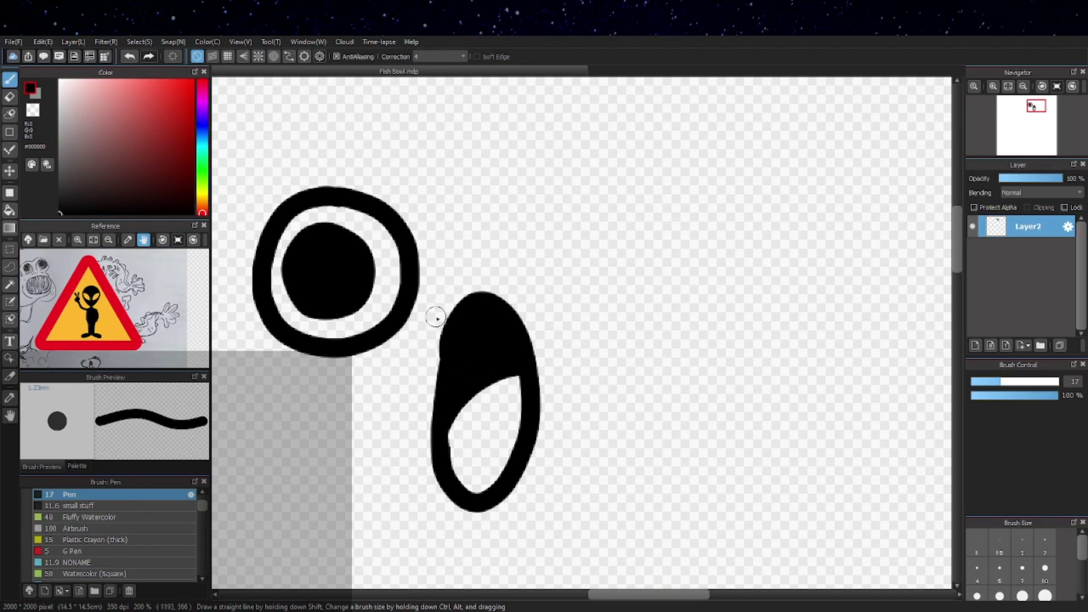
{"action": "left_click_drag", "start_coordinate": [439, 311], "coordinate": [429, 384]}
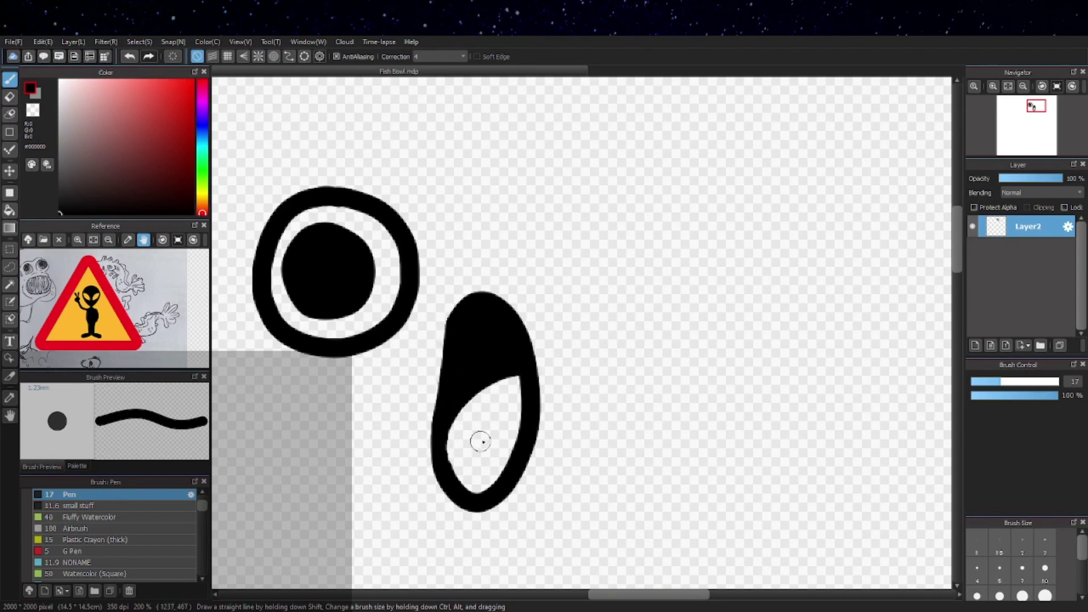
Draw the second eye with a black pupil, and outline the head around the face with two striped fin lobes on top.
{"action": "mouse_move", "coordinate": [649, 400]}
{"action": "left_mouse_down"}
{"action": "mouse_move", "coordinate": [661, 363]}
{"action": "mouse_move", "coordinate": [610, 425]}
{"action": "left_mouse_up"}
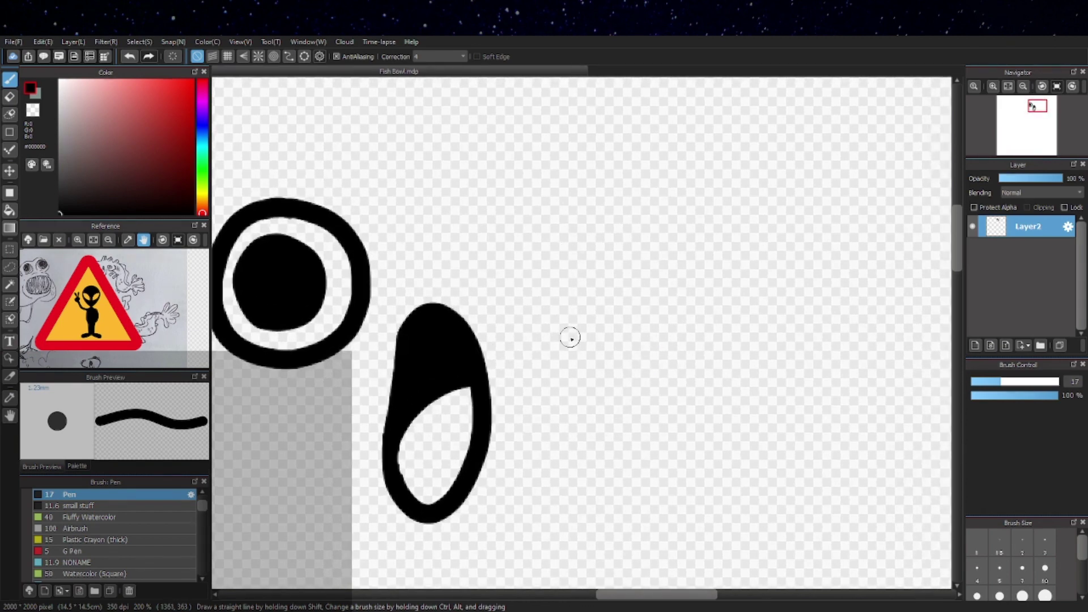
{"action": "mouse_move", "coordinate": [570, 349]}
{"action": "left_mouse_down"}
{"action": "mouse_move", "coordinate": [529, 322]}
{"action": "mouse_move", "coordinate": [523, 256]}
{"action": "mouse_move", "coordinate": [575, 211]}
{"action": "mouse_move", "coordinate": [650, 223]}
{"action": "mouse_move", "coordinate": [674, 294]}
{"action": "mouse_move", "coordinate": [622, 346]}
{"action": "mouse_move", "coordinate": [556, 345]}
{"action": "left_mouse_up"}
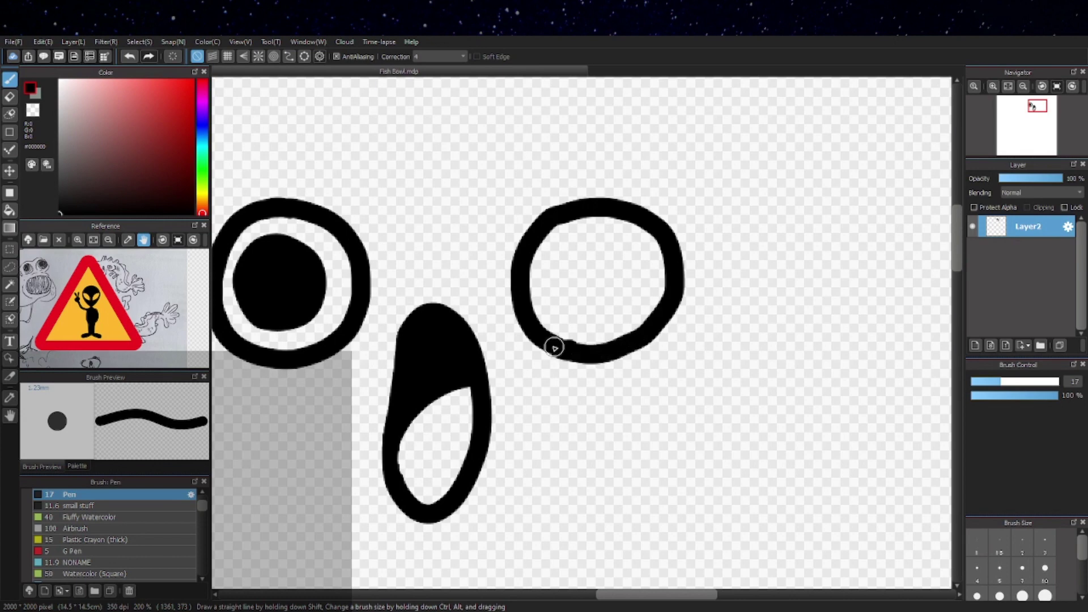
{"action": "mouse_move", "coordinate": [596, 234]}
{"action": "left_mouse_down"}
{"action": "mouse_move", "coordinate": [590, 323]}
{"action": "mouse_move", "coordinate": [629, 243]}
{"action": "mouse_move", "coordinate": [560, 284]}
{"action": "mouse_move", "coordinate": [590, 284]}
{"action": "mouse_move", "coordinate": [581, 309]}
{"action": "left_mouse_up"}
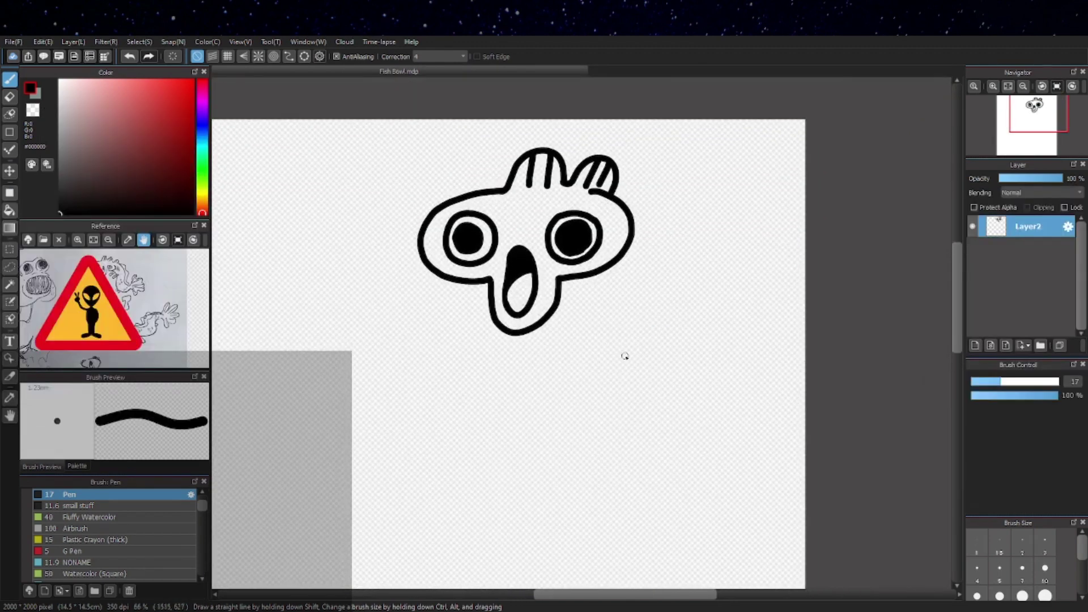
Add a third, smaller striped fin lobe at the back of the head beside the two existing lobes.
{"action": "left_click_drag", "start_coordinate": [636, 301], "coordinate": [640, 267]}
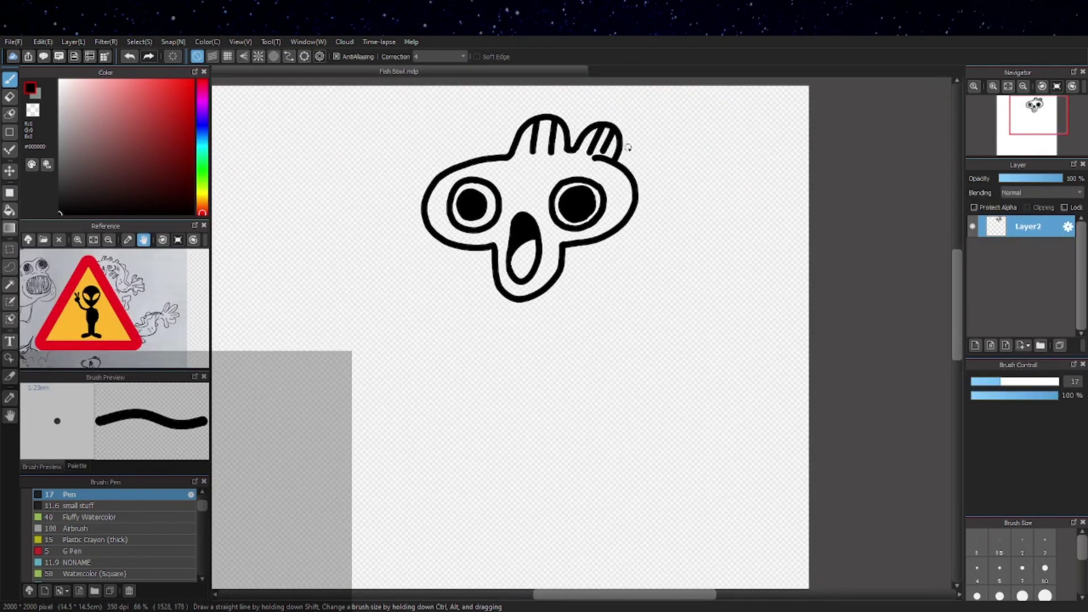
{"action": "mouse_move", "coordinate": [620, 159]}
{"action": "left_mouse_down"}
{"action": "mouse_move", "coordinate": [646, 163]}
{"action": "mouse_move", "coordinate": [643, 191]}
{"action": "left_mouse_up"}
{"action": "scroll", "coordinate": [655, 150], "scroll_direction": "up", "scroll_amount": 3}
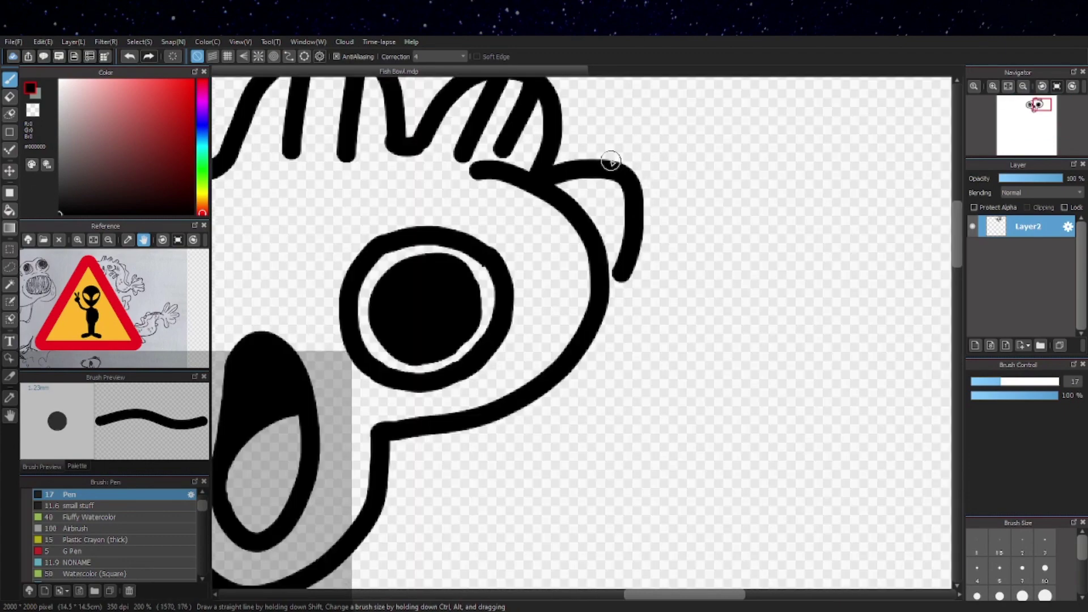
{"action": "key", "text": "ctrl+z"}
{"action": "mouse_move", "coordinate": [553, 176]}
{"action": "left_mouse_down"}
{"action": "mouse_move", "coordinate": [605, 235]}
{"action": "mouse_move", "coordinate": [567, 206]}
{"action": "mouse_move", "coordinate": [589, 213]}
{"action": "left_mouse_up"}
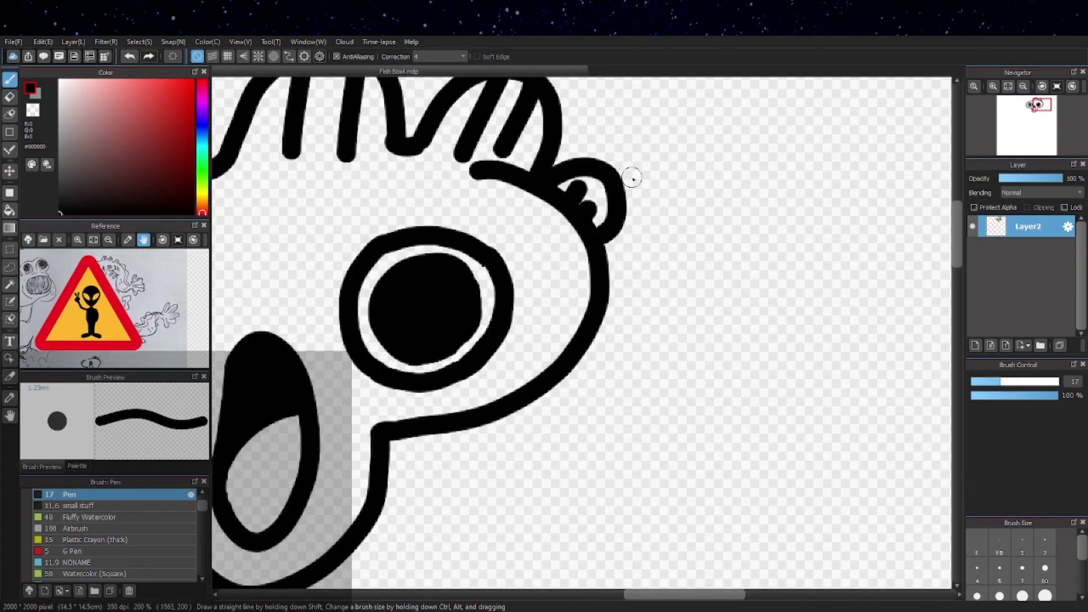
{"action": "key", "text": "ctrl+z"}
{"action": "key", "text": "ctrl+z"}
{"action": "mouse_move", "coordinate": [588, 175]}
{"action": "left_mouse_down"}
{"action": "mouse_move", "coordinate": [574, 196]}
{"action": "mouse_move", "coordinate": [593, 217]}
{"action": "left_mouse_up"}
{"action": "scroll", "coordinate": [675, 281], "scroll_direction": "down", "scroll_amount": 3}
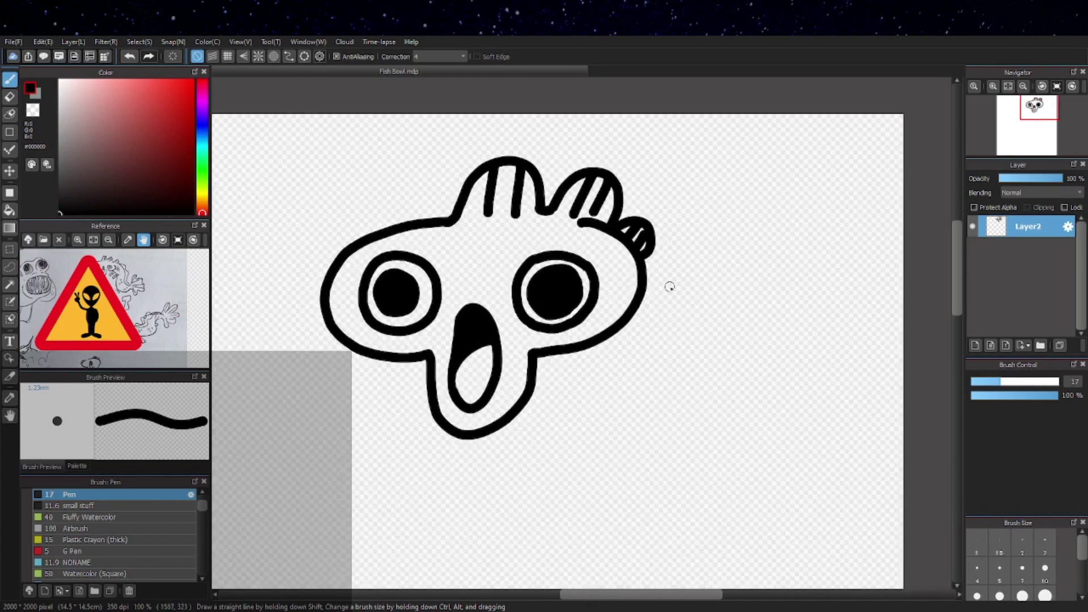
Enlarge and round out the black pupil of the left eye.
{"action": "left_click_drag", "start_coordinate": [721, 407], "coordinate": [689, 320]}
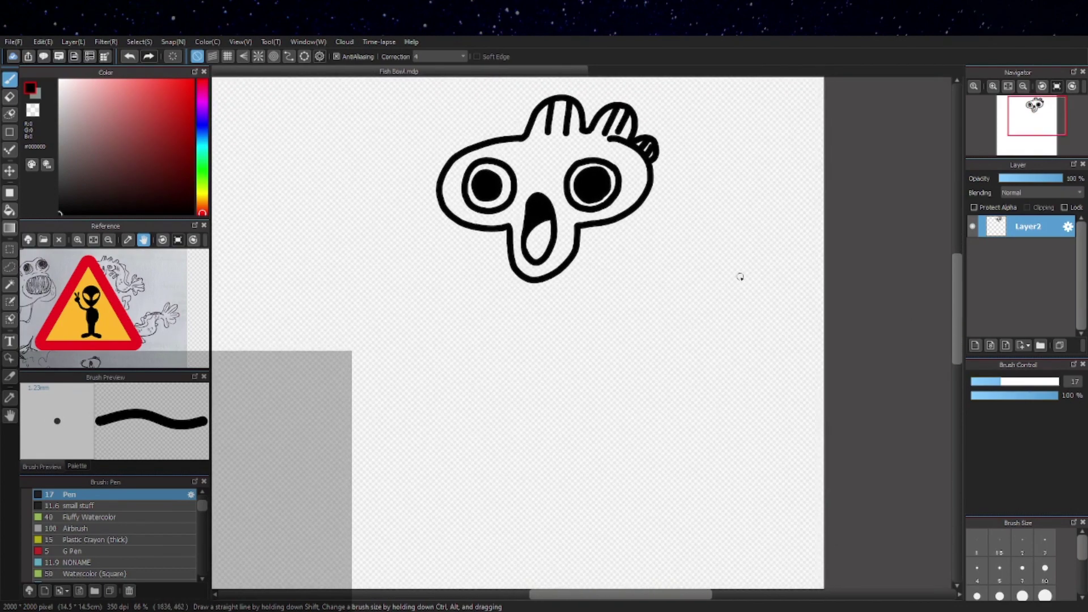
{"action": "scroll", "coordinate": [509, 153], "scroll_direction": "up", "scroll_amount": 2}
{"action": "scroll", "coordinate": [425, 174], "scroll_direction": "up", "scroll_amount": 2}
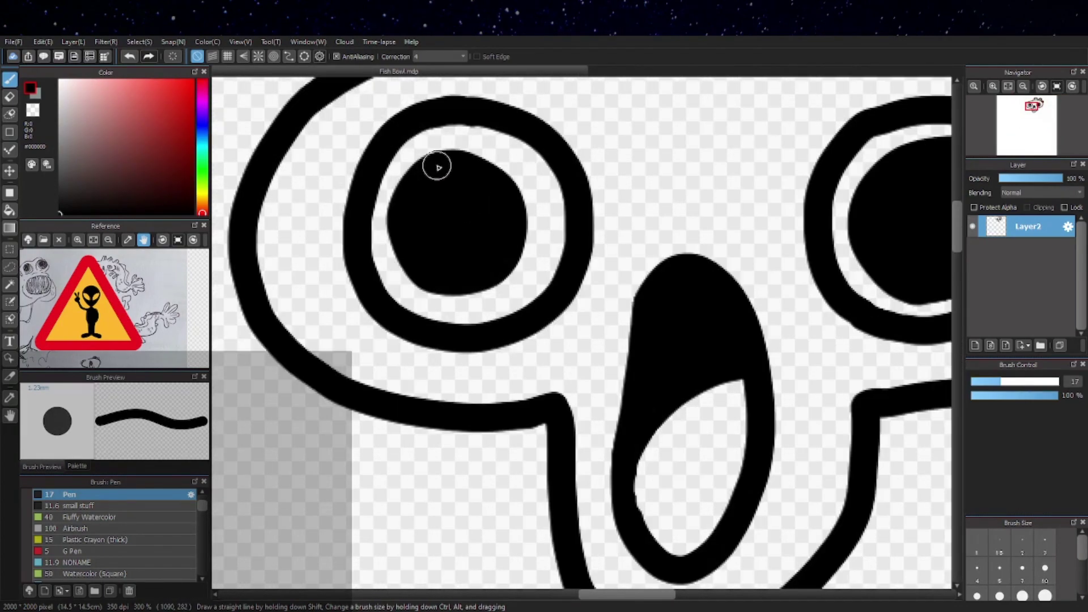
{"action": "mouse_move", "coordinate": [404, 191]}
{"action": "left_mouse_down"}
{"action": "mouse_move", "coordinate": [396, 237]}
{"action": "mouse_move", "coordinate": [420, 280]}
{"action": "mouse_move", "coordinate": [458, 291]}
{"action": "mouse_move", "coordinate": [501, 275]}
{"action": "mouse_move", "coordinate": [522, 250]}
{"action": "mouse_move", "coordinate": [529, 204]}
{"action": "mouse_move", "coordinate": [516, 173]}
{"action": "mouse_move", "coordinate": [461, 151]}
{"action": "mouse_move", "coordinate": [421, 163]}
{"action": "mouse_move", "coordinate": [403, 209]}
{"action": "left_mouse_up"}
{"action": "scroll", "coordinate": [566, 278], "scroll_direction": "down", "scroll_amount": 2}
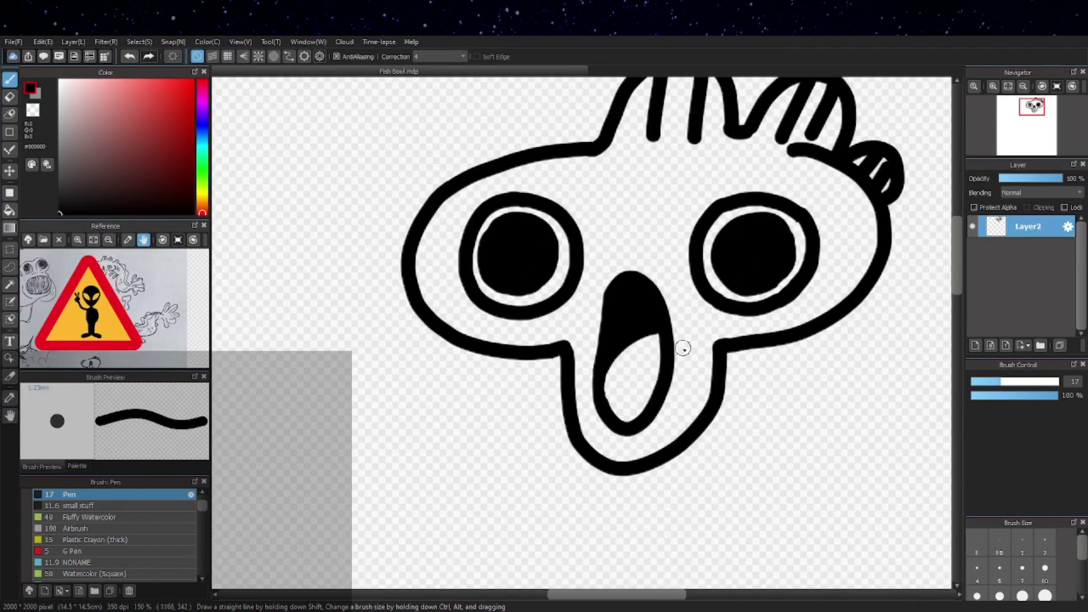
{"action": "scroll", "coordinate": [812, 380], "scroll_direction": "down", "scroll_amount": 1}
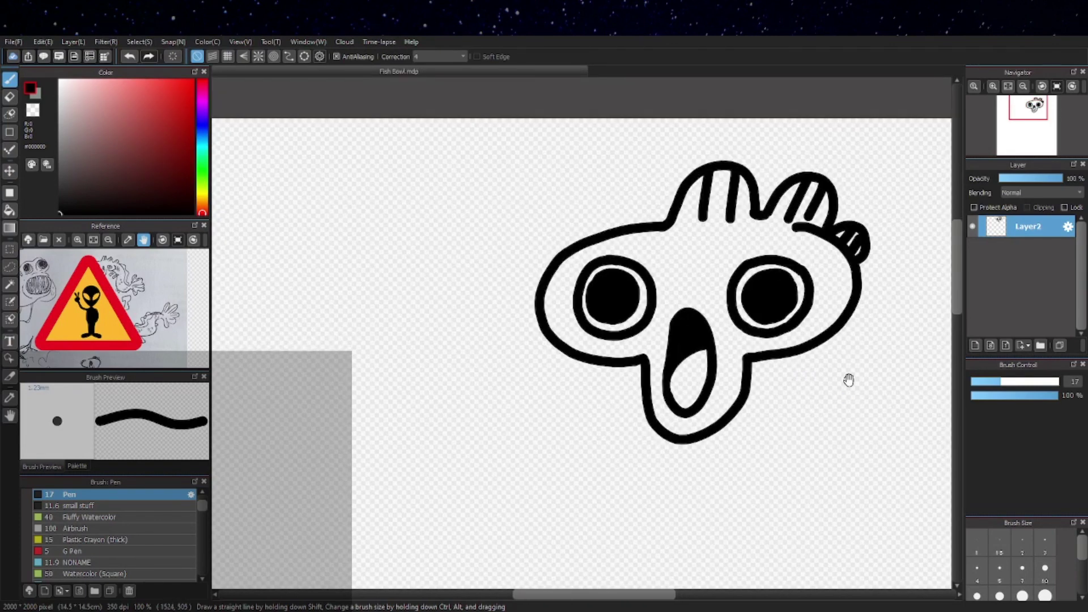
Replace both eyes with new open round outlines on either side of the mouth.
{"action": "mouse_move", "coordinate": [848, 379]}
{"action": "left_mouse_down"}
{"action": "mouse_move", "coordinate": [767, 355]}
{"action": "mouse_move", "coordinate": [738, 283]}
{"action": "left_mouse_up"}
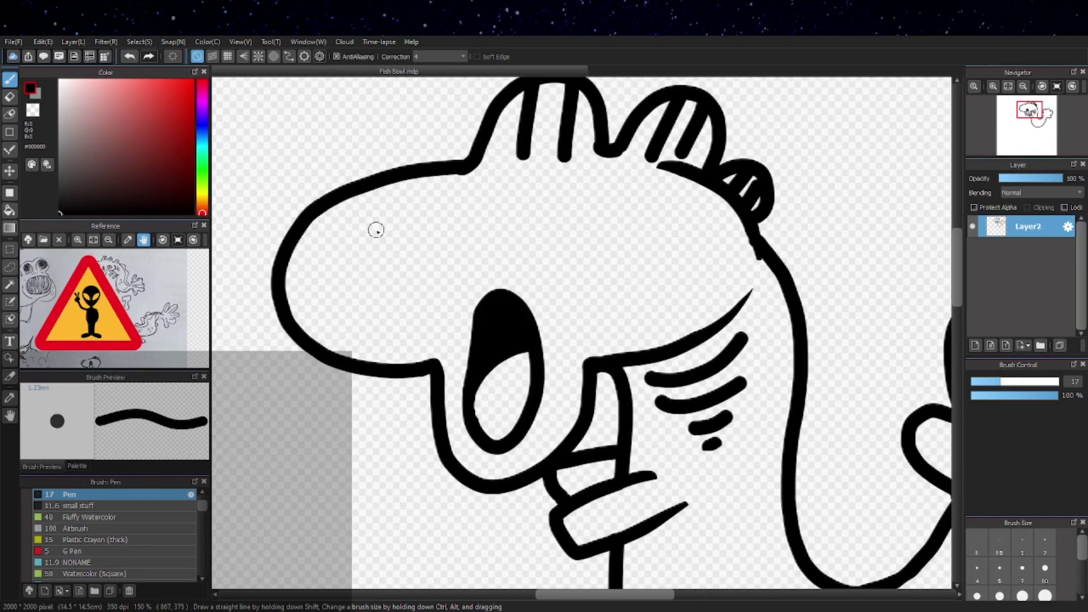
{"action": "mouse_move", "coordinate": [337, 222]}
{"action": "left_mouse_down"}
{"action": "mouse_move", "coordinate": [397, 221]}
{"action": "mouse_move", "coordinate": [430, 256]}
{"action": "left_mouse_up"}
{"action": "key", "text": "ctrl+z"}
{"action": "mouse_move", "coordinate": [327, 241]}
{"action": "left_mouse_down"}
{"action": "mouse_move", "coordinate": [363, 229]}
{"action": "mouse_move", "coordinate": [406, 251]}
{"action": "mouse_move", "coordinate": [419, 290]}
{"action": "mouse_move", "coordinate": [392, 336]}
{"action": "mouse_move", "coordinate": [338, 333]}
{"action": "mouse_move", "coordinate": [313, 280]}
{"action": "mouse_move", "coordinate": [321, 247]}
{"action": "mouse_move", "coordinate": [340, 224]}
{"action": "left_mouse_up"}
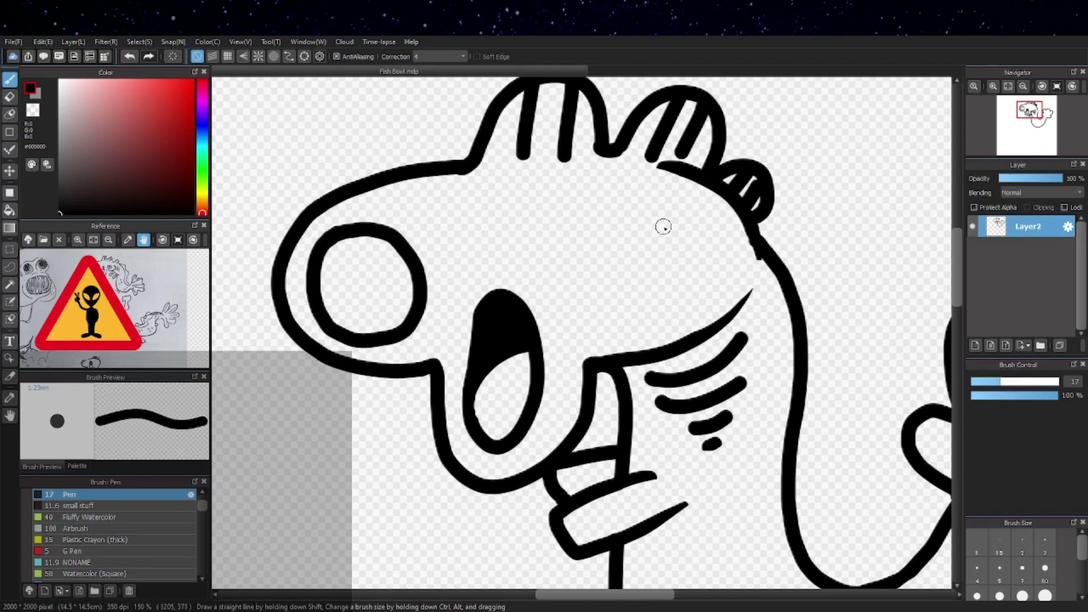
{"action": "mouse_move", "coordinate": [680, 217]}
{"action": "left_mouse_down"}
{"action": "mouse_move", "coordinate": [701, 233]}
{"action": "mouse_move", "coordinate": [695, 293]}
{"action": "mouse_move", "coordinate": [646, 311]}
{"action": "mouse_move", "coordinate": [613, 267]}
{"action": "mouse_move", "coordinate": [637, 224]}
{"action": "mouse_move", "coordinate": [681, 213]}
{"action": "mouse_move", "coordinate": [719, 275]}
{"action": "mouse_move", "coordinate": [663, 320]}
{"action": "mouse_move", "coordinate": [613, 302]}
{"action": "mouse_move", "coordinate": [620, 249]}
{"action": "mouse_move", "coordinate": [661, 228]}
{"action": "mouse_move", "coordinate": [700, 230]}
{"action": "left_mouse_up"}
{"action": "key", "text": "ctrl+z"}
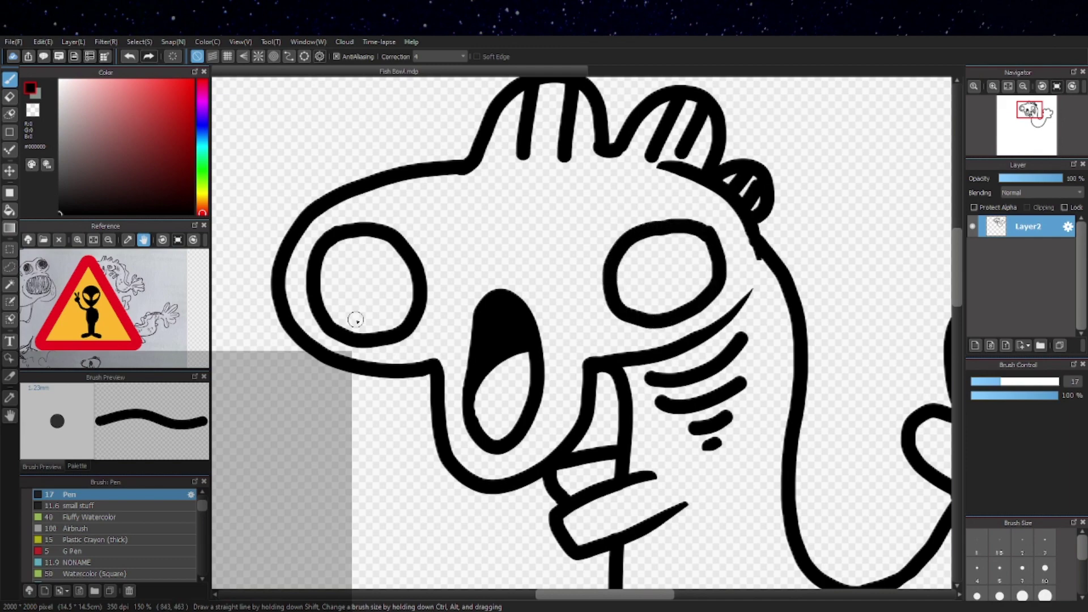
Draw a thick black ring with an open centre inside each eye outline.
{"action": "scroll", "coordinate": [345, 290], "scroll_direction": "up", "scroll_amount": 2}
{"action": "mouse_move", "coordinate": [336, 214]}
{"action": "left_mouse_down"}
{"action": "mouse_move", "coordinate": [406, 227]}
{"action": "mouse_move", "coordinate": [425, 281]}
{"action": "mouse_move", "coordinate": [356, 330]}
{"action": "mouse_move", "coordinate": [320, 273]}
{"action": "mouse_move", "coordinate": [347, 217]}
{"action": "left_mouse_up"}
{"action": "key", "text": "ctrl+z"}
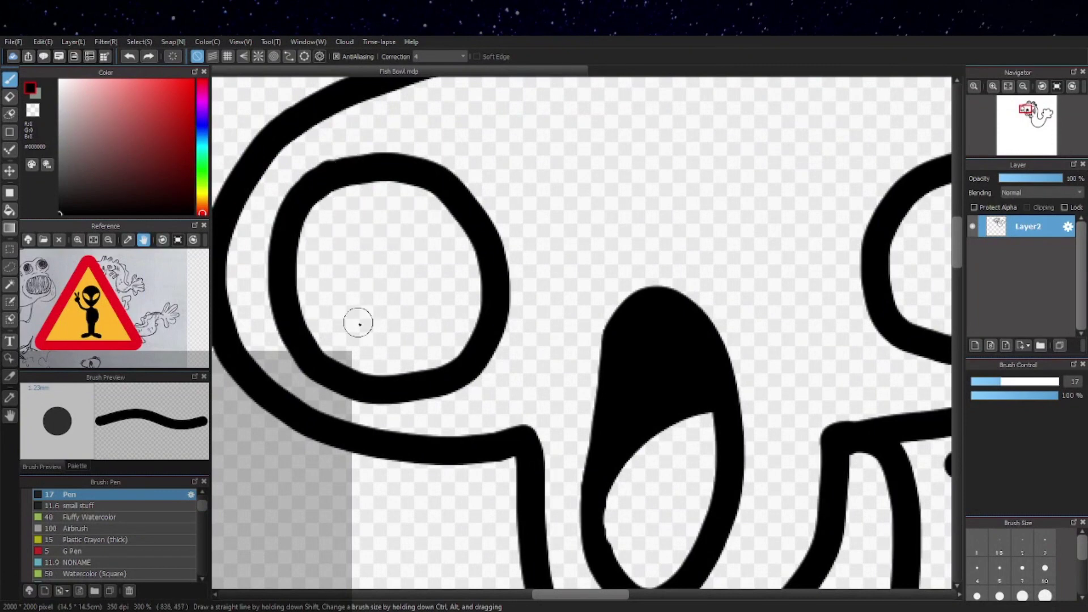
{"action": "mouse_move", "coordinate": [367, 334]}
{"action": "left_mouse_down"}
{"action": "mouse_move", "coordinate": [323, 262]}
{"action": "mouse_move", "coordinate": [374, 221]}
{"action": "mouse_move", "coordinate": [428, 253]}
{"action": "mouse_move", "coordinate": [411, 316]}
{"action": "mouse_move", "coordinate": [364, 337]}
{"action": "mouse_move", "coordinate": [326, 281]}
{"action": "mouse_move", "coordinate": [361, 233]}
{"action": "mouse_move", "coordinate": [417, 241]}
{"action": "mouse_move", "coordinate": [421, 284]}
{"action": "mouse_move", "coordinate": [381, 326]}
{"action": "mouse_move", "coordinate": [342, 317]}
{"action": "mouse_move", "coordinate": [336, 259]}
{"action": "mouse_move", "coordinate": [388, 236]}
{"action": "mouse_move", "coordinate": [417, 292]}
{"action": "mouse_move", "coordinate": [394, 245]}
{"action": "left_mouse_up"}
{"action": "scroll", "coordinate": [395, 245], "scroll_direction": "up", "scroll_amount": 3}
{"action": "scroll", "coordinate": [395, 245], "scroll_direction": "down", "scroll_amount": 5}
{"action": "scroll", "coordinate": [377, 253], "scroll_direction": "up", "scroll_amount": 5}
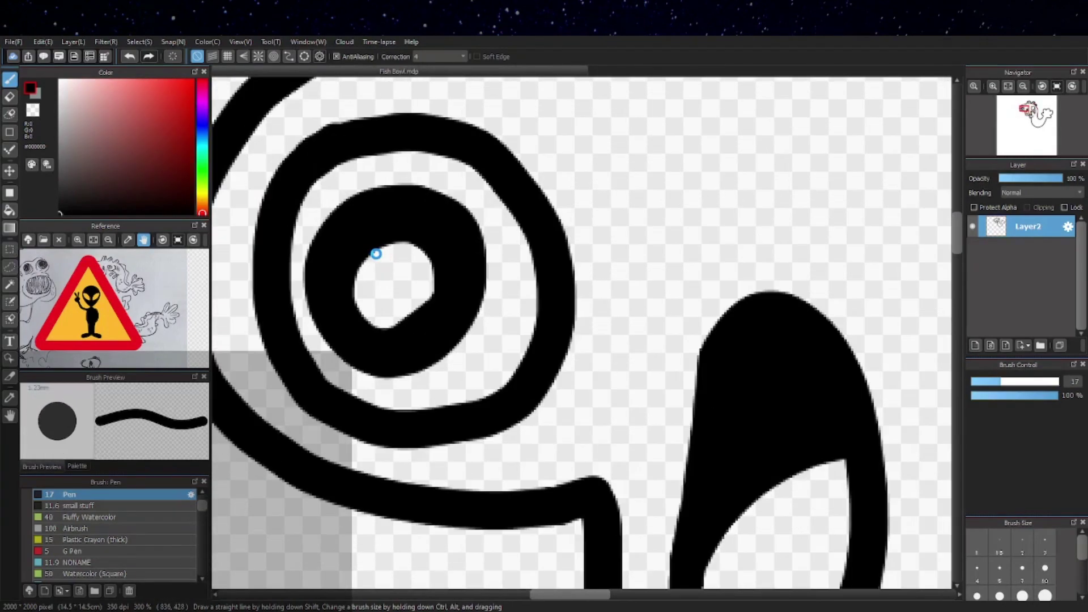
{"action": "scroll", "coordinate": [433, 335], "scroll_direction": "down", "scroll_amount": 5}
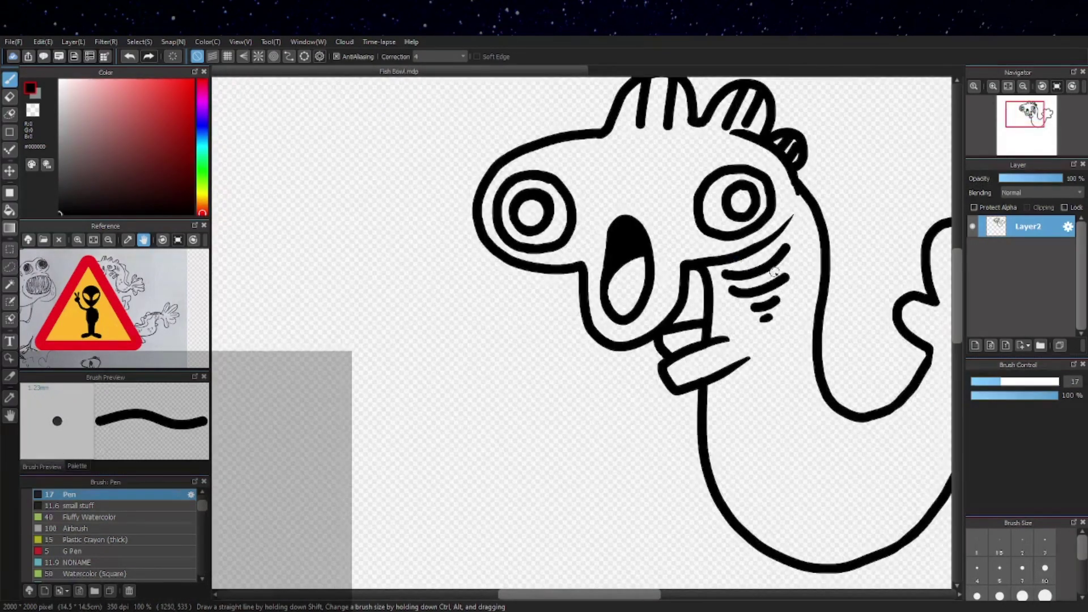
Draw an arched crease line over the top of the mouth, between the two eyes.
{"action": "scroll", "coordinate": [724, 359], "scroll_direction": "up", "scroll_amount": 2}
{"action": "scroll", "coordinate": [488, 357], "scroll_direction": "up", "scroll_amount": 2}
{"action": "mouse_move", "coordinate": [481, 383]}
{"action": "left_mouse_down"}
{"action": "mouse_move", "coordinate": [513, 302]}
{"action": "mouse_move", "coordinate": [590, 315]}
{"action": "mouse_move", "coordinate": [611, 403]}
{"action": "left_mouse_up"}
{"action": "key", "text": "ctrl+z"}
{"action": "mouse_move", "coordinate": [461, 397]}
{"action": "left_mouse_down"}
{"action": "mouse_move", "coordinate": [468, 311]}
{"action": "mouse_move", "coordinate": [601, 338]}
{"action": "mouse_move", "coordinate": [613, 406]}
{"action": "left_mouse_up"}
{"action": "scroll", "coordinate": [641, 570], "scroll_direction": "down", "scroll_amount": 1}
{"action": "mouse_move", "coordinate": [779, 424]}
{"action": "left_mouse_down"}
{"action": "mouse_move", "coordinate": [738, 378]}
{"action": "mouse_move", "coordinate": [685, 260]}
{"action": "left_mouse_up"}
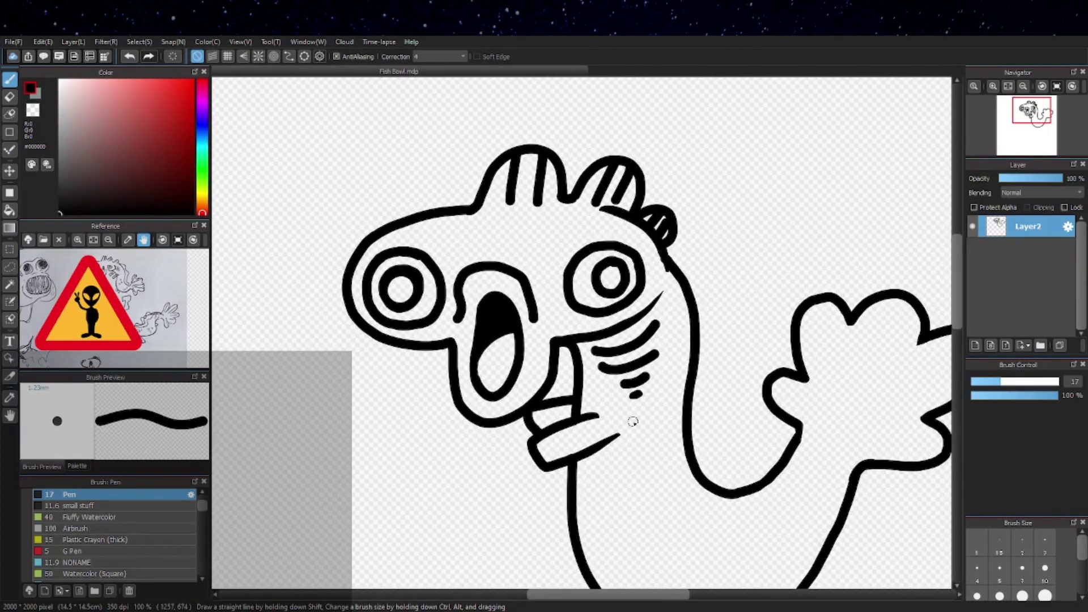
Clean up the stray line end where the back of the head joins the body outline.
{"action": "scroll", "coordinate": [655, 281], "scroll_direction": "up", "scroll_amount": 3}
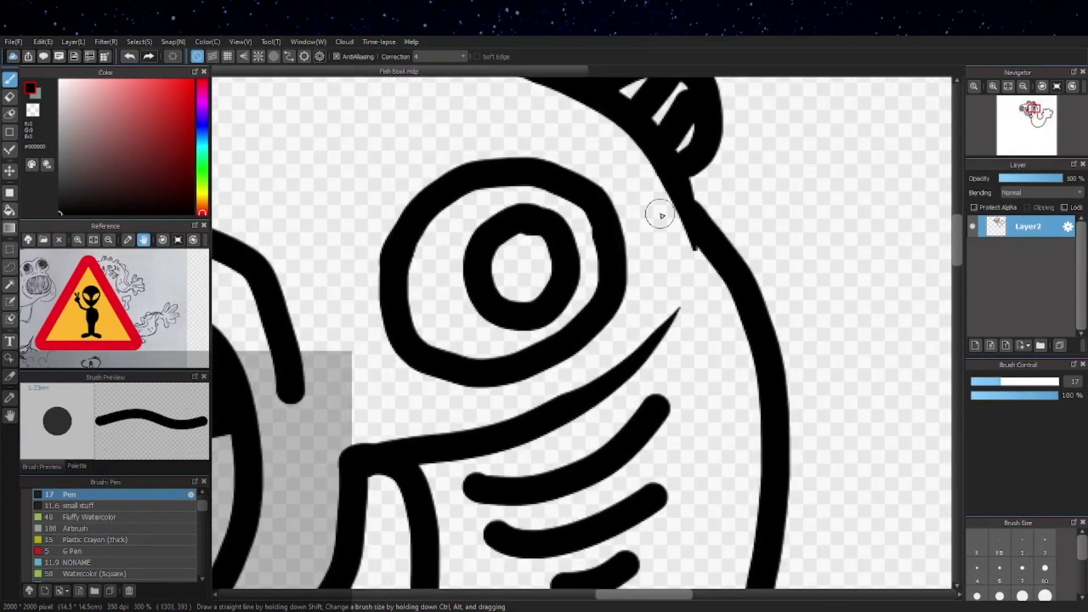
{"action": "scroll", "coordinate": [715, 303], "scroll_direction": "down", "scroll_amount": 2}
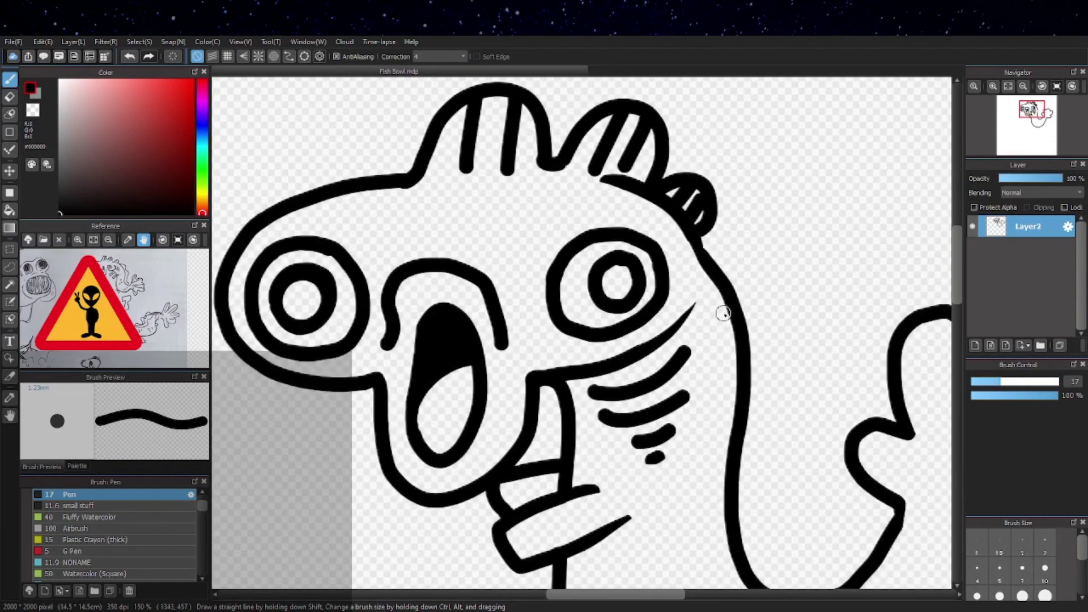
{"action": "scroll", "coordinate": [680, 193], "scroll_direction": "up", "scroll_amount": 1}
{"action": "scroll", "coordinate": [695, 257], "scroll_direction": "down", "scroll_amount": 2}
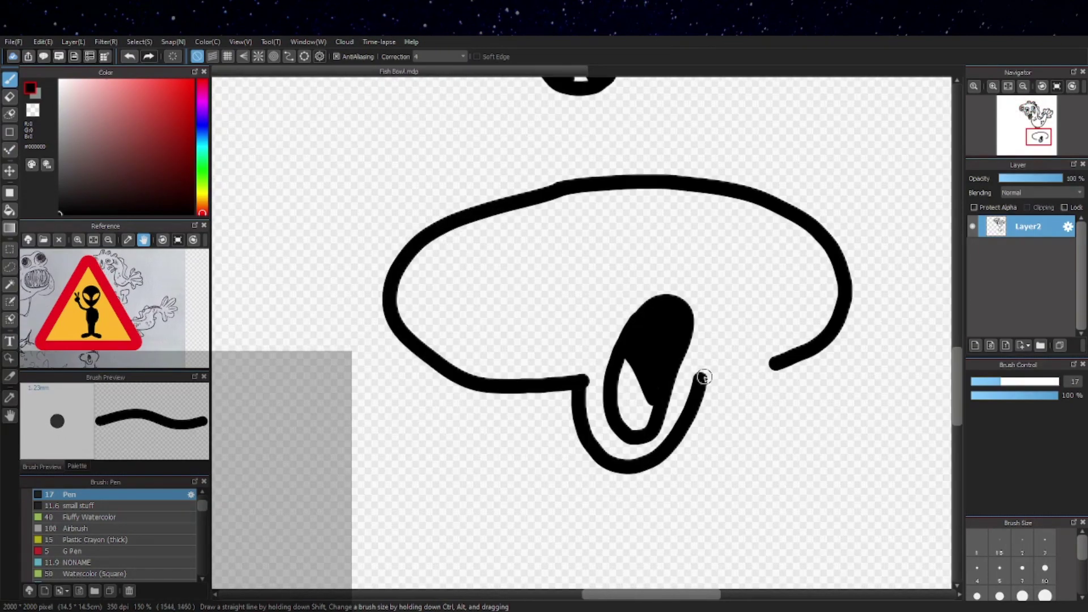
Close the gap in the second fish's head outline between the mouth and the far side of the head.
{"action": "left_click_drag", "start_coordinate": [699, 377], "coordinate": [783, 363]}
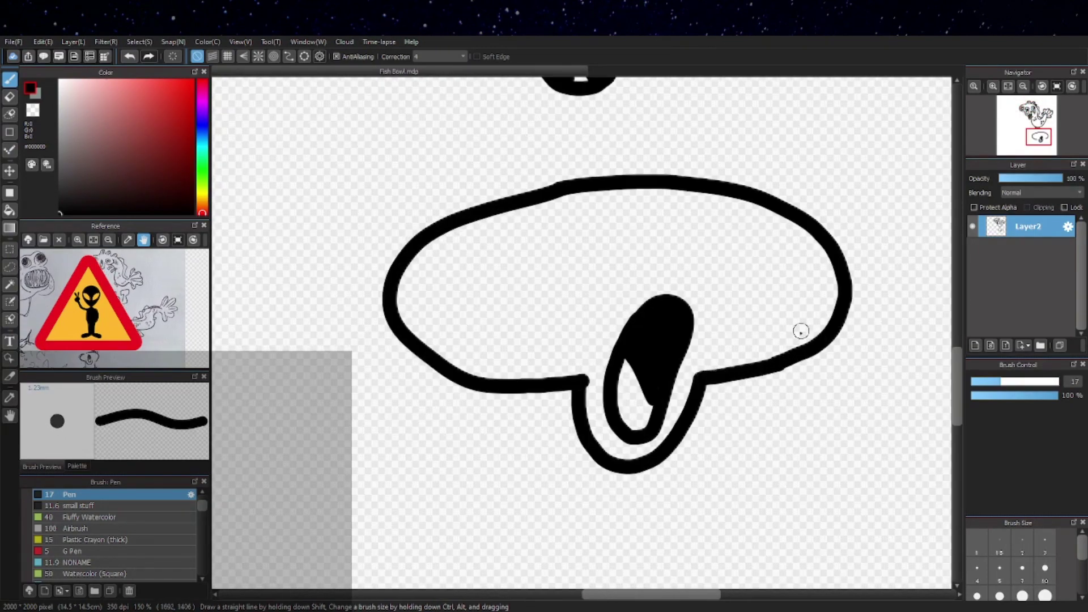
{"action": "scroll", "coordinate": [801, 331], "scroll_direction": "down", "scroll_amount": 3}
{"action": "left_click_drag", "start_coordinate": [823, 299], "coordinate": [754, 338]}
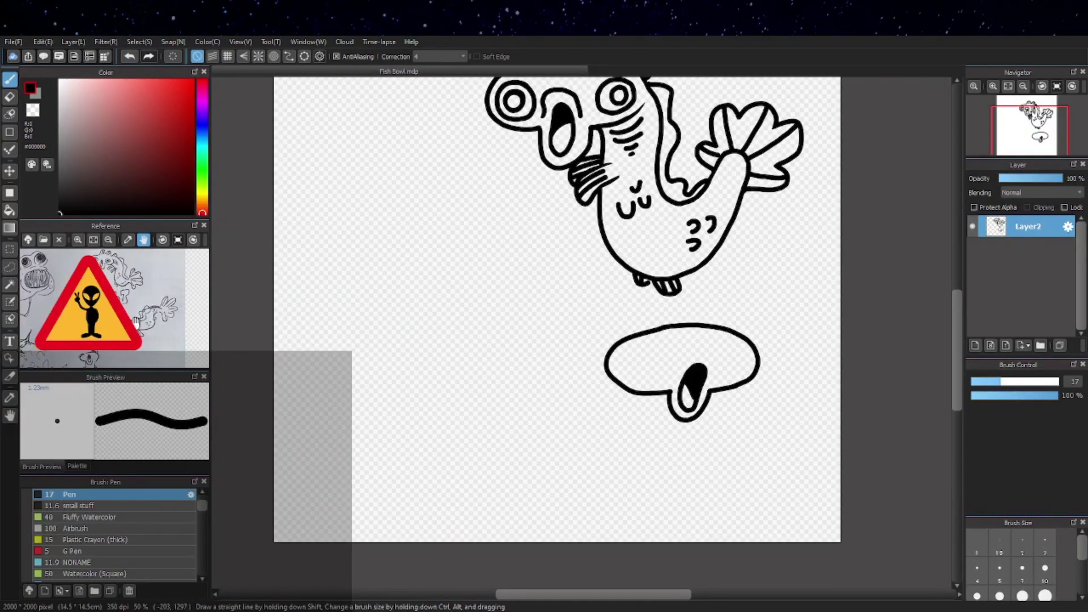
Draw the second fish's long curved body behind its head, and add its tail fin, side fins and striped head crest.
{"action": "left_click_drag", "start_coordinate": [504, 333], "coordinate": [499, 368]}
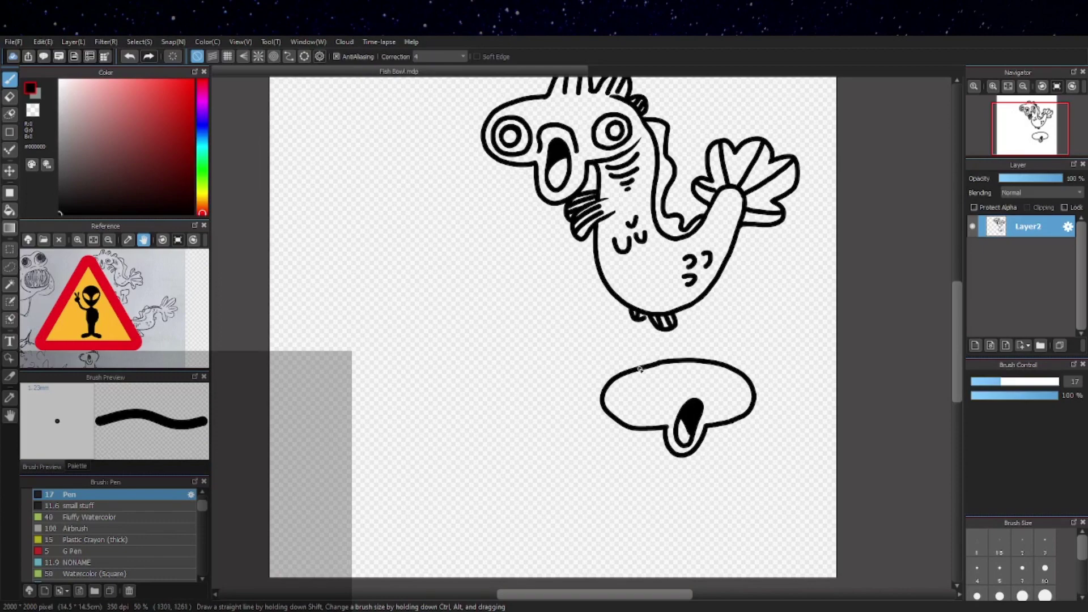
{"action": "mouse_move", "coordinate": [636, 371]}
{"action": "left_mouse_down"}
{"action": "mouse_move", "coordinate": [546, 359]}
{"action": "mouse_move", "coordinate": [473, 252]}
{"action": "mouse_move", "coordinate": [669, 433]}
{"action": "left_mouse_up"}
{"action": "scroll", "coordinate": [656, 302], "scroll_direction": "down", "scroll_amount": 1}
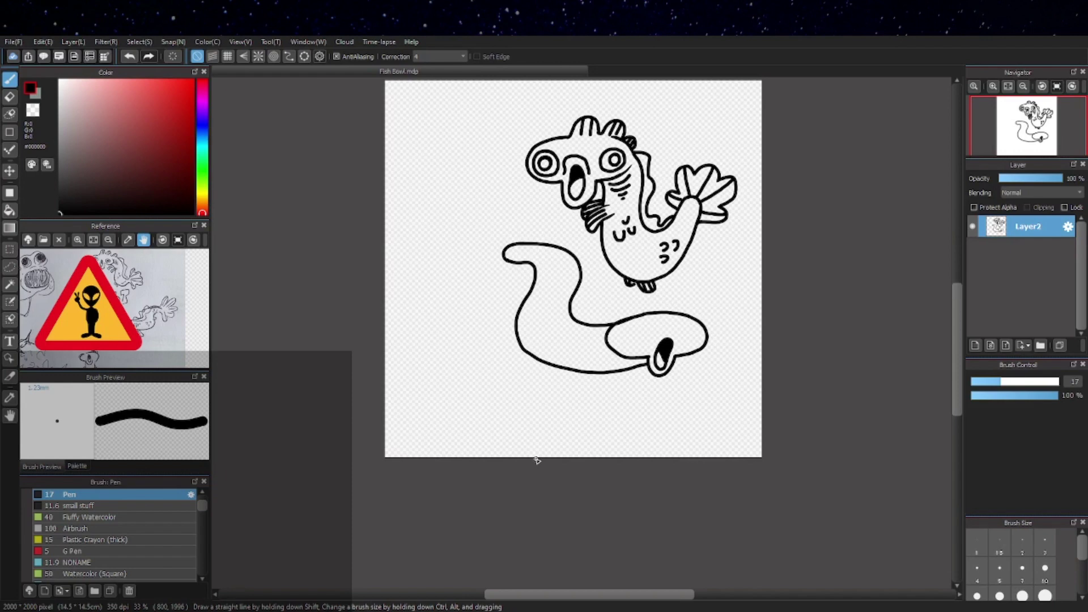
{"action": "left_click_drag", "start_coordinate": [713, 264], "coordinate": [697, 316]}
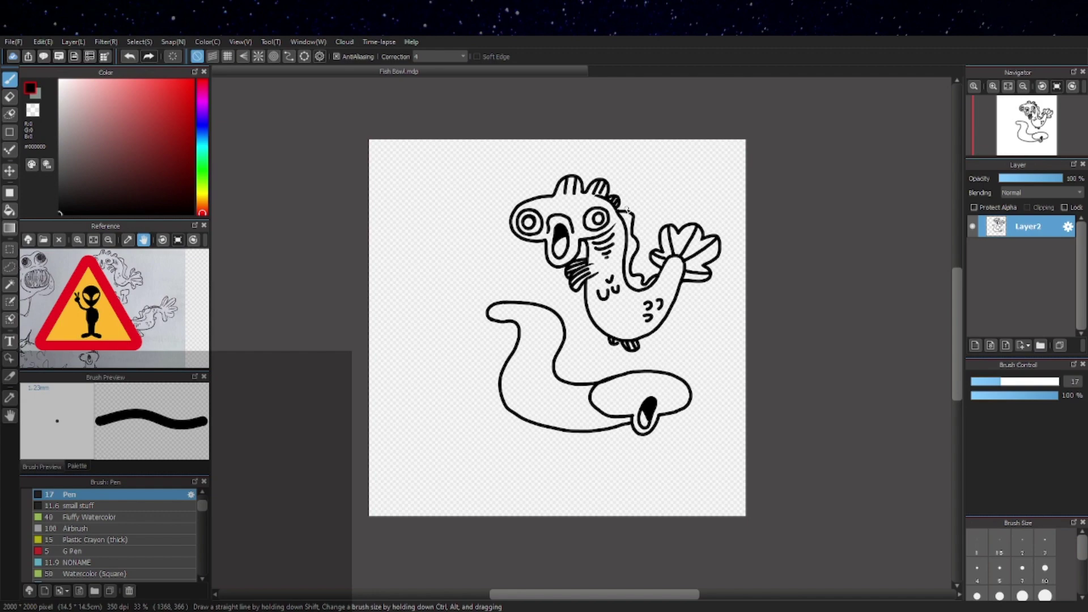
{"action": "scroll", "coordinate": [678, 401], "scroll_direction": "up", "scroll_amount": 5}
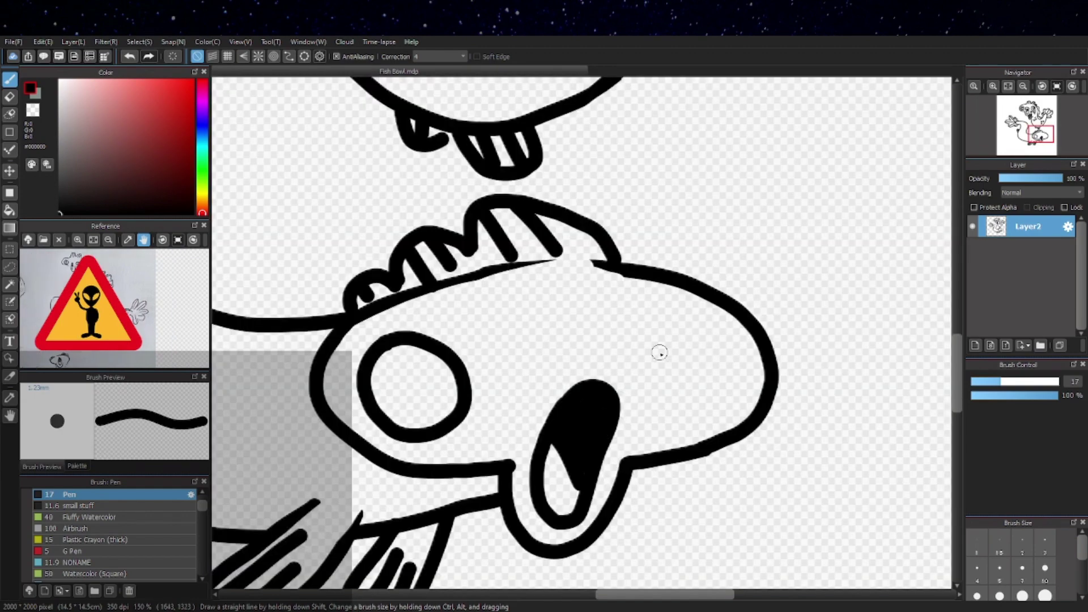
Redraw both of the second fish's eyes as open round outlines on either side of the mouth.
{"action": "key", "text": "ctrl+z"}
{"action": "mouse_move", "coordinate": [374, 360]}
{"action": "left_mouse_down"}
{"action": "mouse_move", "coordinate": [432, 364]}
{"action": "mouse_move", "coordinate": [448, 409]}
{"action": "mouse_move", "coordinate": [407, 436]}
{"action": "mouse_move", "coordinate": [361, 405]}
{"action": "mouse_move", "coordinate": [364, 368]}
{"action": "mouse_move", "coordinate": [402, 345]}
{"action": "left_mouse_up"}
{"action": "mouse_move", "coordinate": [718, 338]}
{"action": "left_mouse_down"}
{"action": "mouse_move", "coordinate": [738, 377]}
{"action": "mouse_move", "coordinate": [668, 396]}
{"action": "mouse_move", "coordinate": [715, 335]}
{"action": "mouse_move", "coordinate": [730, 343]}
{"action": "left_mouse_up"}
{"action": "key", "text": "ctrl+z"}
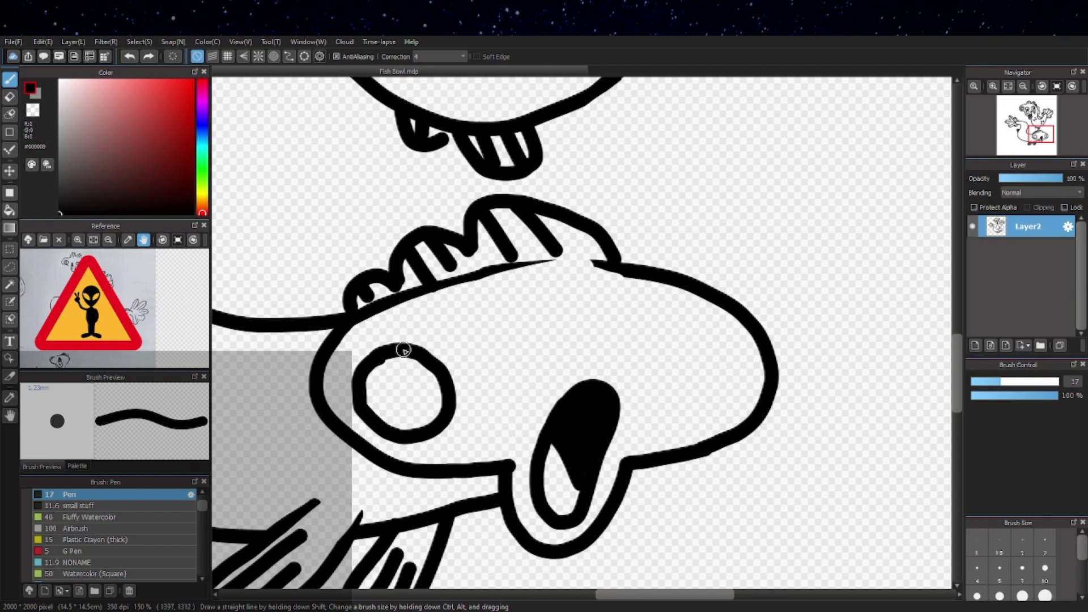
{"action": "key", "text": "ctrl+z"}
{"action": "mouse_move", "coordinate": [392, 347]}
{"action": "left_mouse_down"}
{"action": "mouse_move", "coordinate": [429, 349]}
{"action": "mouse_move", "coordinate": [460, 401]}
{"action": "mouse_move", "coordinate": [408, 435]}
{"action": "mouse_move", "coordinate": [360, 403]}
{"action": "mouse_move", "coordinate": [366, 359]}
{"action": "mouse_move", "coordinate": [397, 347]}
{"action": "left_mouse_up"}
{"action": "mouse_move", "coordinate": [719, 340]}
{"action": "left_mouse_down"}
{"action": "mouse_move", "coordinate": [740, 383]}
{"action": "mouse_move", "coordinate": [692, 409]}
{"action": "mouse_move", "coordinate": [670, 369]}
{"action": "mouse_move", "coordinate": [701, 342]}
{"action": "mouse_move", "coordinate": [723, 343]}
{"action": "left_mouse_up"}
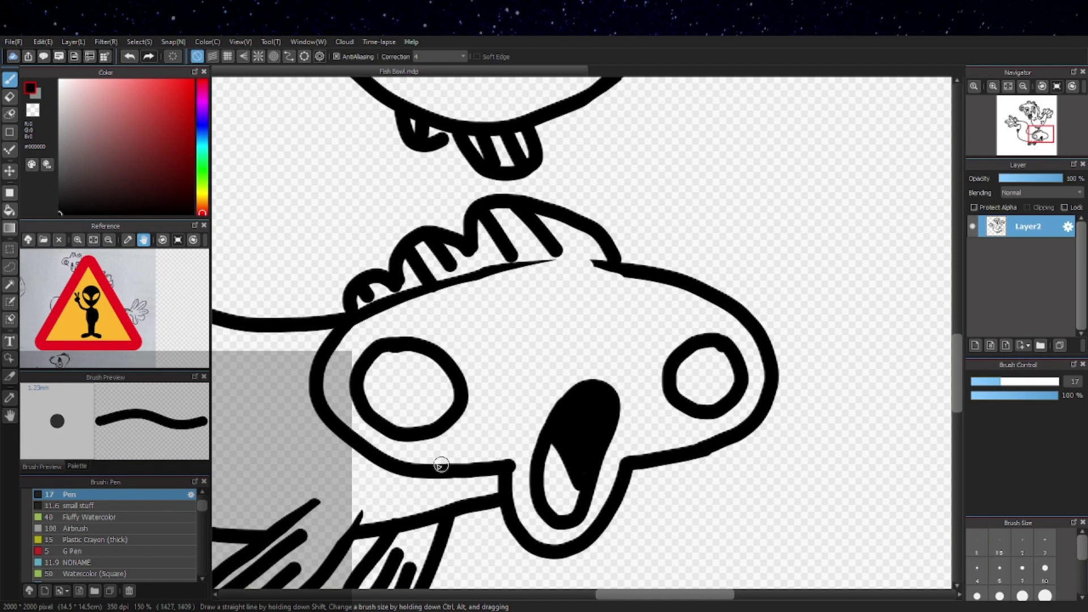
Draw a thick ring with an open centre inside the second fish's larger eye, nearest the body.
{"action": "scroll", "coordinate": [440, 461], "scroll_direction": "up", "scroll_amount": 2}
{"action": "mouse_move", "coordinate": [436, 339]}
{"action": "left_mouse_down"}
{"action": "mouse_move", "coordinate": [482, 396]}
{"action": "mouse_move", "coordinate": [430, 432]}
{"action": "mouse_move", "coordinate": [399, 399]}
{"action": "mouse_move", "coordinate": [412, 357]}
{"action": "mouse_move", "coordinate": [439, 349]}
{"action": "mouse_move", "coordinate": [424, 348]}
{"action": "mouse_move", "coordinate": [471, 365]}
{"action": "mouse_move", "coordinate": [455, 424]}
{"action": "mouse_move", "coordinate": [402, 410]}
{"action": "mouse_move", "coordinate": [401, 356]}
{"action": "mouse_move", "coordinate": [451, 338]}
{"action": "left_mouse_up"}
{"action": "key", "text": "ctrl+z"}
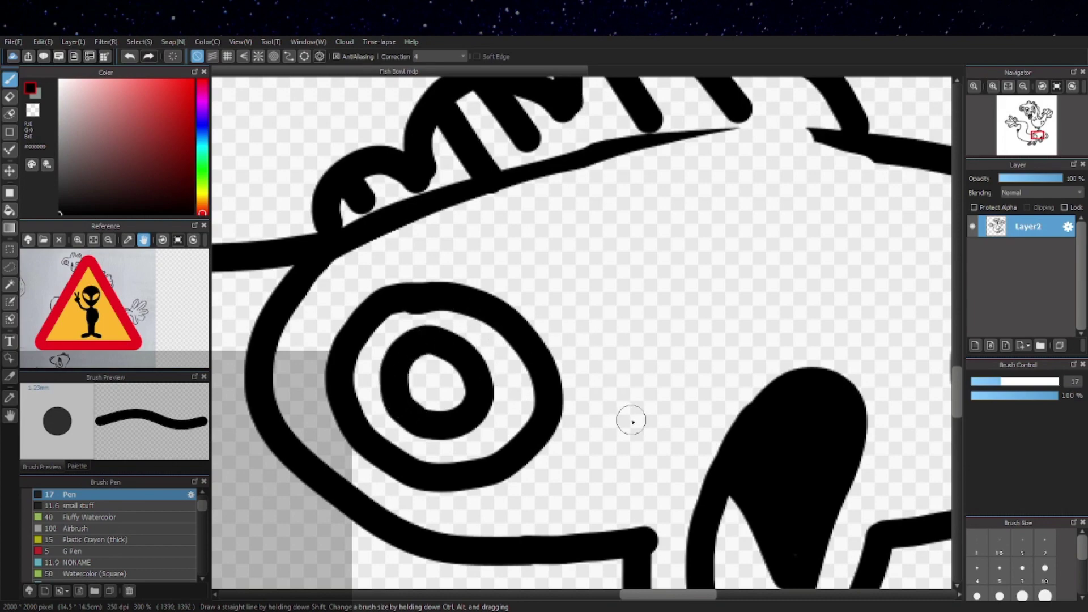
{"action": "scroll", "coordinate": [632, 420], "scroll_direction": "down", "scroll_amount": 3}
{"action": "scroll", "coordinate": [724, 401], "scroll_direction": "up", "scroll_amount": 3}
{"action": "scroll", "coordinate": [736, 386], "scroll_direction": "down", "scroll_amount": 2}
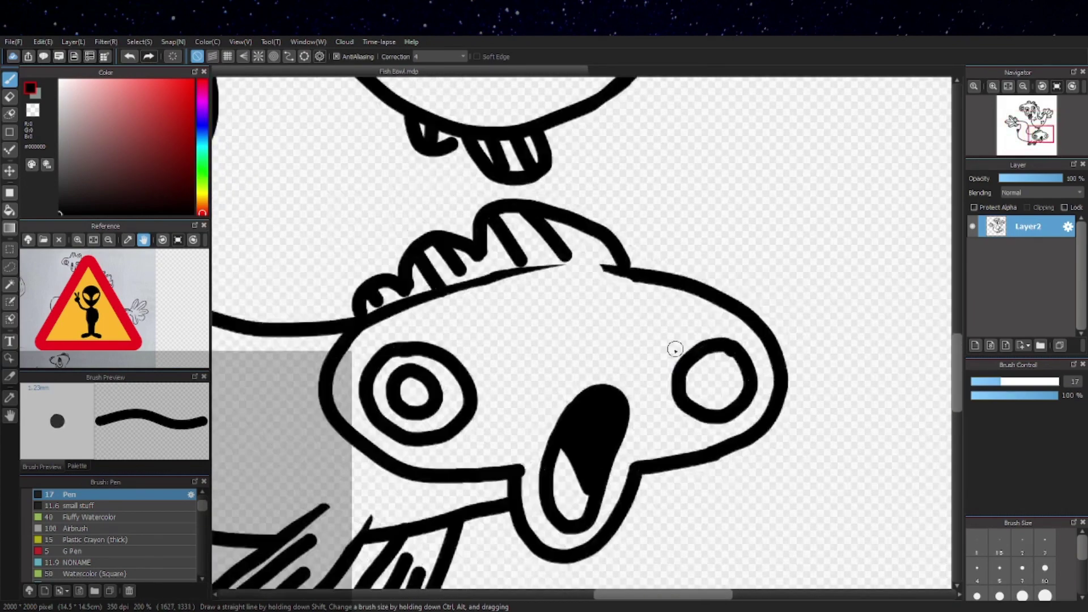
Draw a thick ring with an open centre inside the second fish's smaller eye, on the far side of the mouth.
{"action": "left_click_drag", "start_coordinate": [755, 389], "coordinate": [693, 358]}
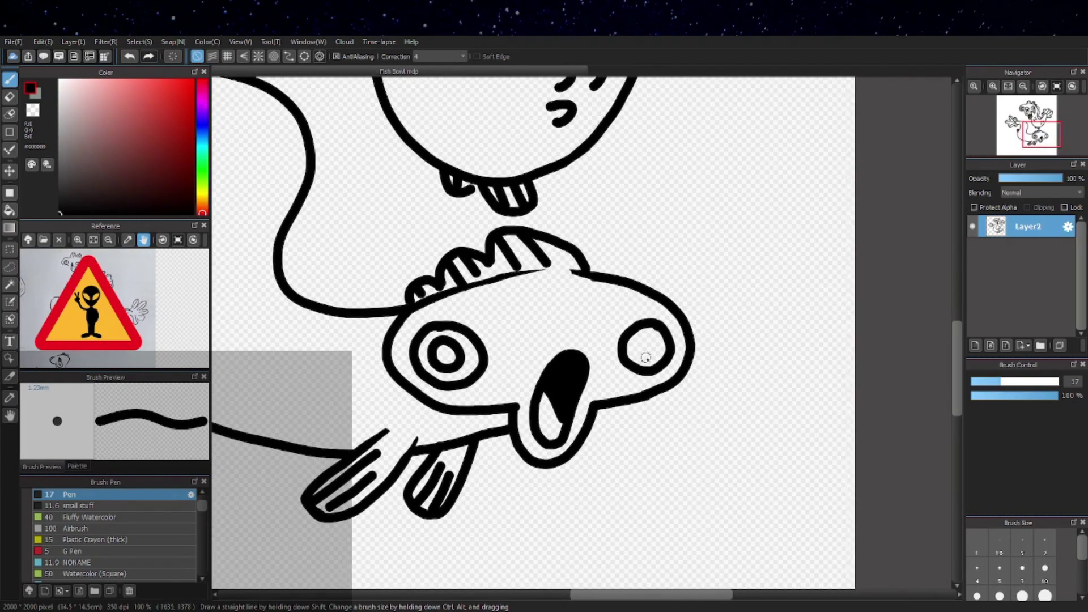
{"action": "scroll", "coordinate": [655, 328], "scroll_direction": "up", "scroll_amount": 4}
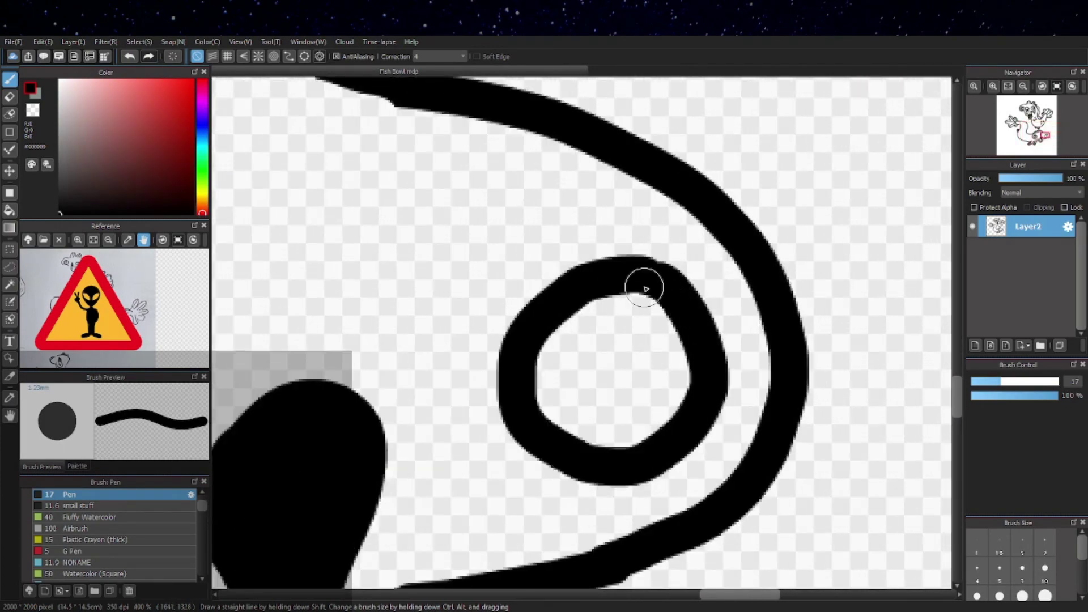
{"action": "mouse_move", "coordinate": [627, 340]}
{"action": "left_mouse_down"}
{"action": "mouse_move", "coordinate": [651, 355]}
{"action": "mouse_move", "coordinate": [608, 414]}
{"action": "mouse_move", "coordinate": [580, 370]}
{"action": "mouse_move", "coordinate": [617, 344]}
{"action": "mouse_move", "coordinate": [649, 351]}
{"action": "mouse_move", "coordinate": [618, 408]}
{"action": "mouse_move", "coordinate": [582, 357]}
{"action": "mouse_move", "coordinate": [617, 329]}
{"action": "mouse_move", "coordinate": [643, 339]}
{"action": "left_mouse_up"}
{"action": "key", "text": "ctrl+z"}
{"action": "scroll", "coordinate": [669, 408], "scroll_direction": "down", "scroll_amount": 2}
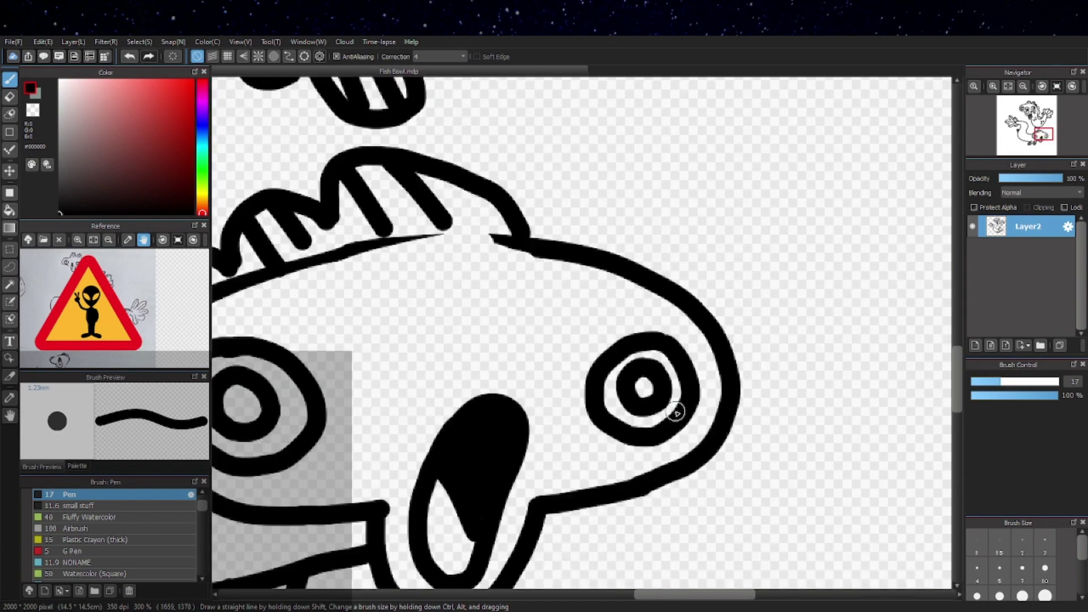
{"action": "scroll", "coordinate": [680, 405], "scroll_direction": "down", "scroll_amount": 2}
{"action": "scroll", "coordinate": [704, 329], "scroll_direction": "down", "scroll_amount": 2}
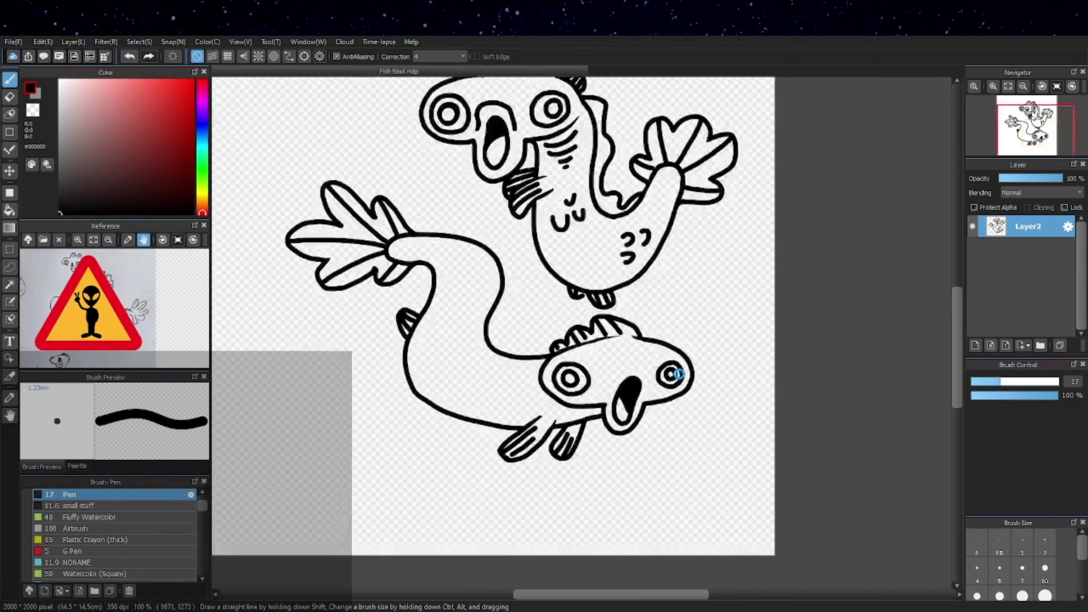
Draw an arched crease over the second fish's mouth and erase its smaller eye completely.
{"action": "scroll", "coordinate": [725, 408], "scroll_direction": "up", "scroll_amount": 2}
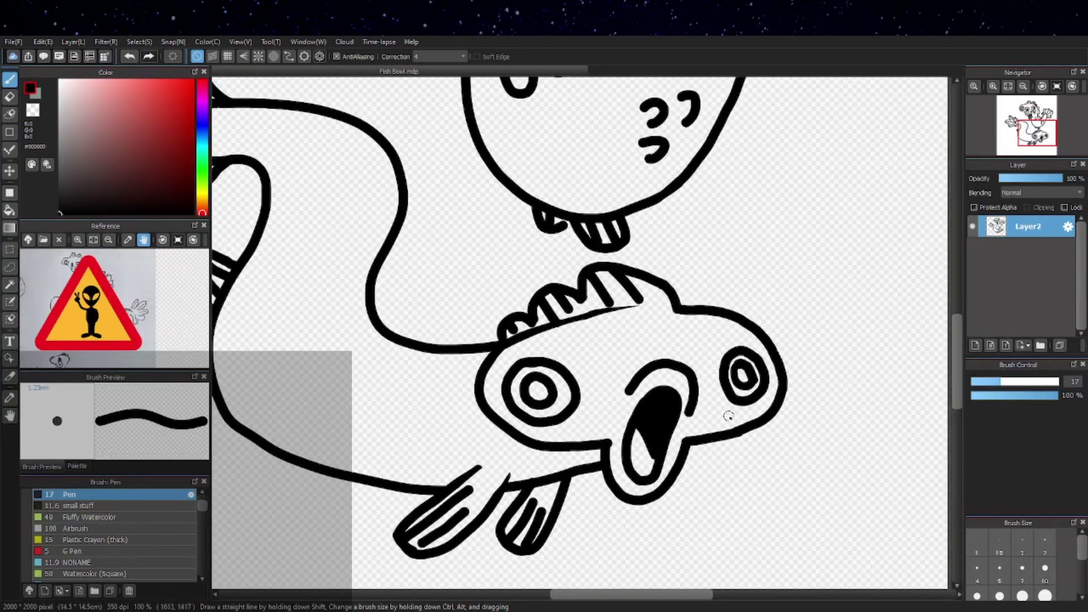
{"action": "key", "text": "e"}
{"action": "mouse_move", "coordinate": [722, 355]}
{"action": "left_mouse_down"}
{"action": "mouse_move", "coordinate": [741, 401]}
{"action": "mouse_move", "coordinate": [738, 354]}
{"action": "mouse_move", "coordinate": [744, 372]}
{"action": "mouse_move", "coordinate": [755, 369]}
{"action": "mouse_move", "coordinate": [747, 395]}
{"action": "mouse_move", "coordinate": [753, 359]}
{"action": "mouse_move", "coordinate": [755, 392]}
{"action": "mouse_move", "coordinate": [765, 369]}
{"action": "left_mouse_up"}
{"action": "key", "text": "b"}
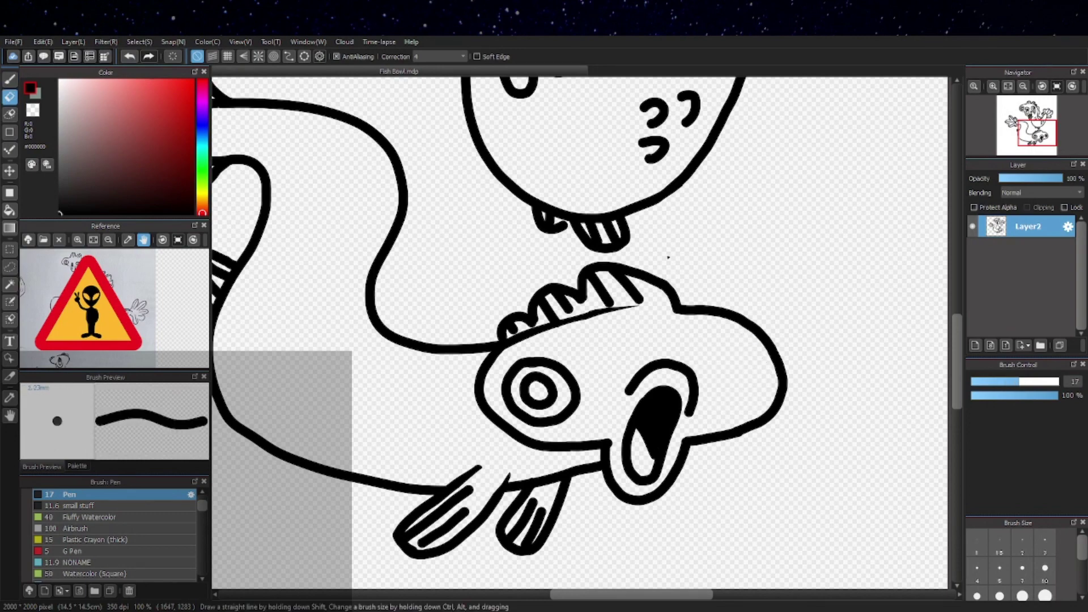
Redraw the second fish's eyes with rings inside, placing the smaller one so it overlaps the outer edge of the head.
{"action": "mouse_move", "coordinate": [788, 272]}
{"action": "left_mouse_down"}
{"action": "mouse_move", "coordinate": [755, 289]}
{"action": "mouse_move", "coordinate": [828, 335]}
{"action": "mouse_move", "coordinate": [807, 269]}
{"action": "mouse_move", "coordinate": [770, 338]}
{"action": "mouse_move", "coordinate": [829, 273]}
{"action": "mouse_move", "coordinate": [822, 294]}
{"action": "left_mouse_up"}
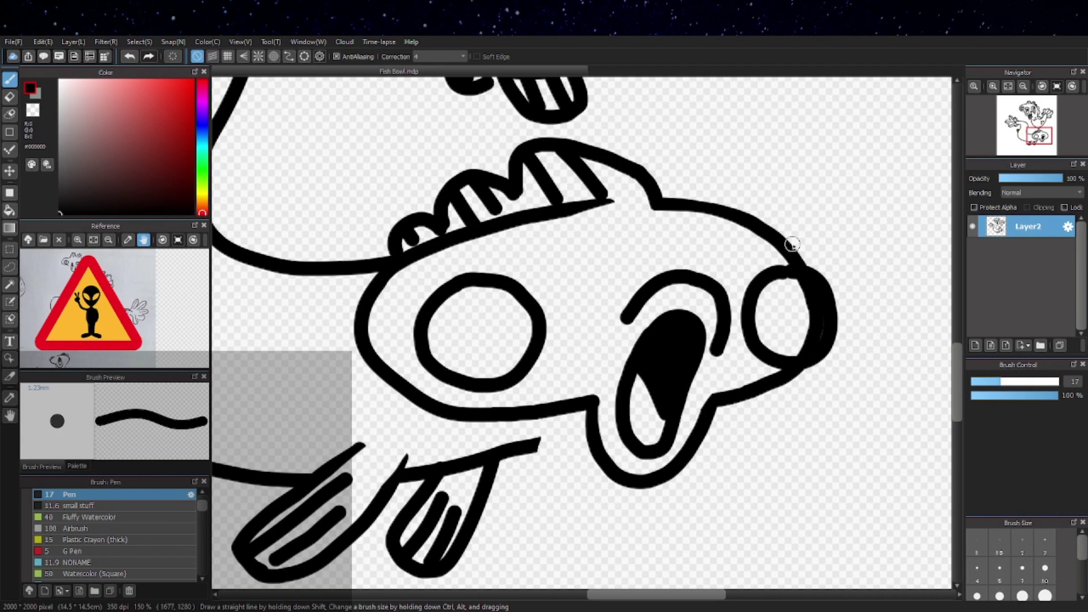
{"action": "key", "text": "ctrl+z"}
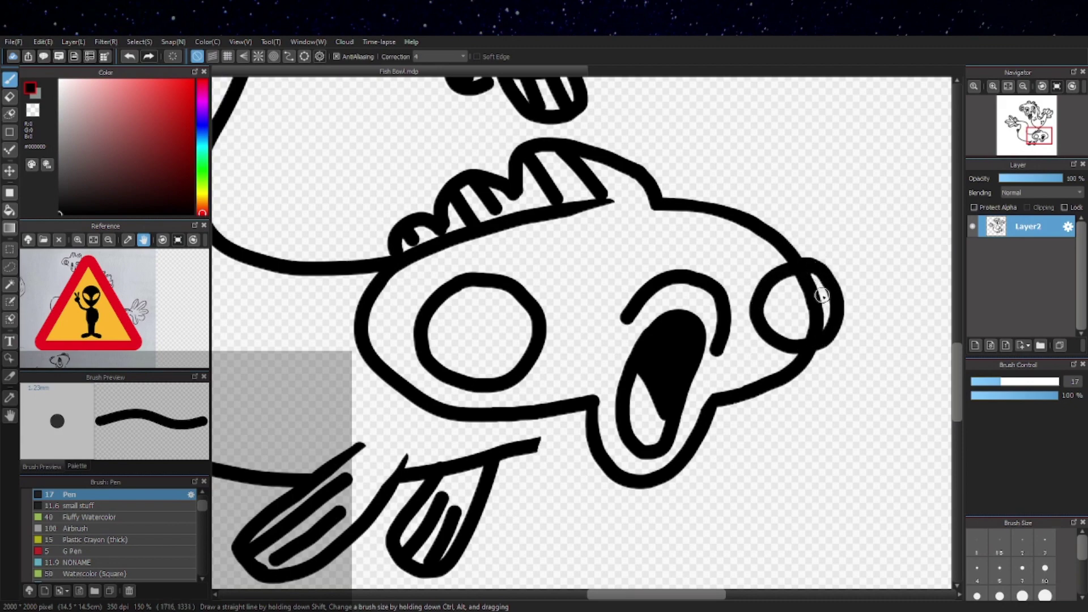
{"action": "scroll", "coordinate": [821, 295], "scroll_direction": "up", "scroll_amount": 3}
{"action": "left_click_drag", "start_coordinate": [777, 260], "coordinate": [792, 255]}
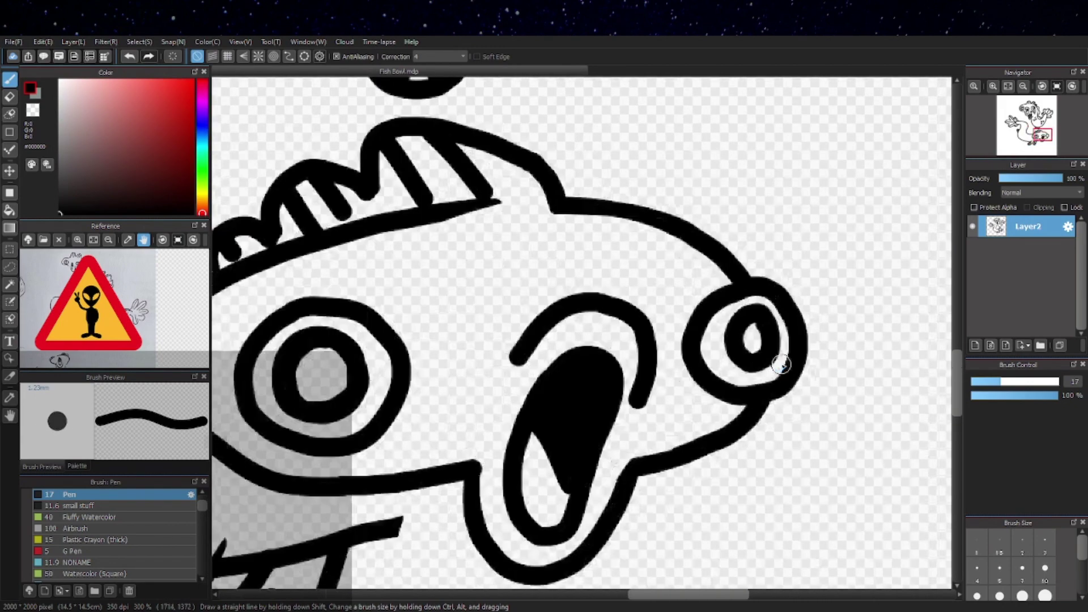
{"action": "scroll", "coordinate": [781, 364], "scroll_direction": "down", "scroll_amount": 1}
{"action": "scroll", "coordinate": [777, 365], "scroll_direction": "down", "scroll_amount": 2}
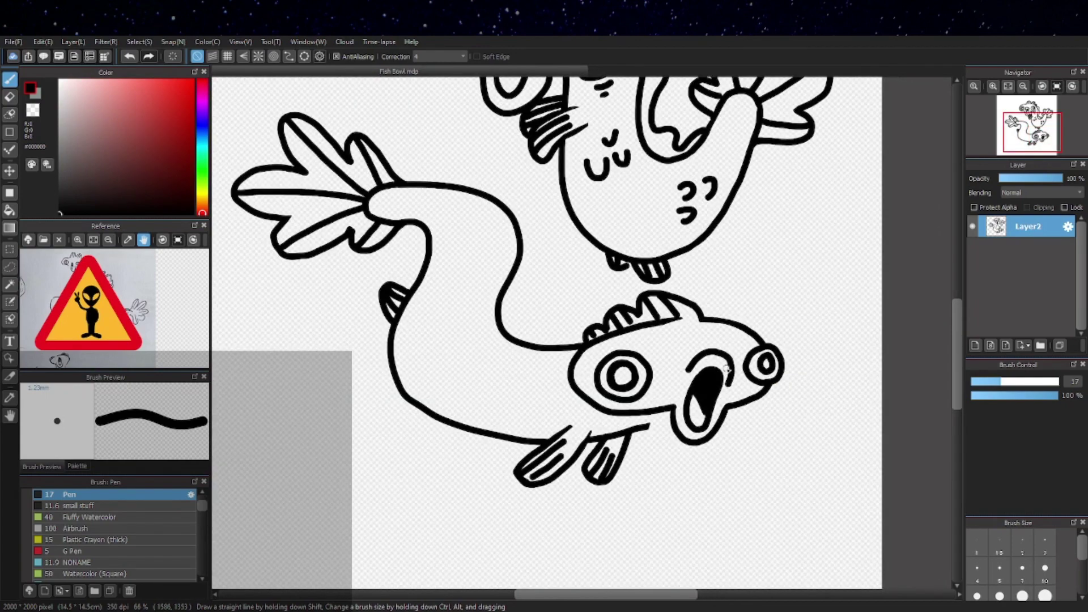
Add a wavy back fin, gill lines and scale marks to the second fish, then shrink and reposition it using a freehand selection.
{"action": "mouse_move", "coordinate": [771, 248]}
{"action": "left_mouse_down"}
{"action": "mouse_move", "coordinate": [746, 425]}
{"action": "mouse_move", "coordinate": [765, 252]}
{"action": "left_mouse_up"}
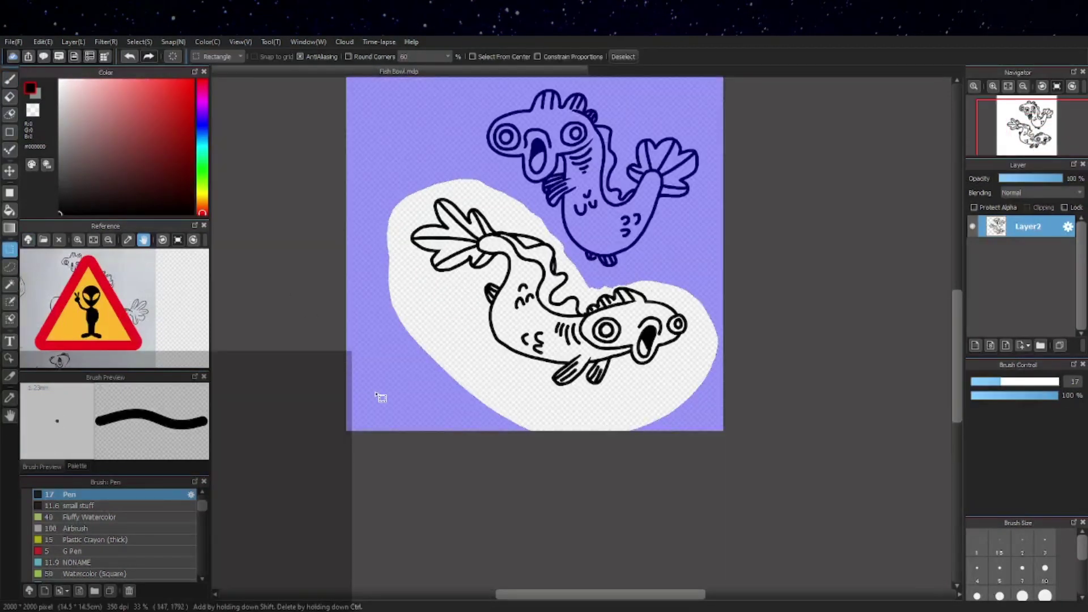
{"action": "key", "text": "ctrl+d"}
{"action": "key", "text": "b"}
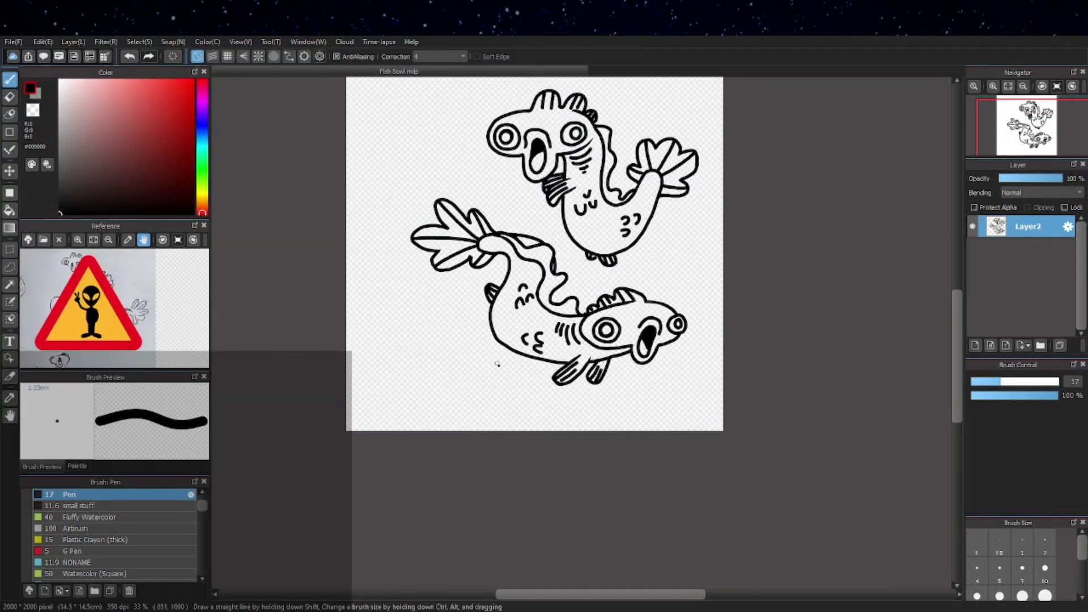
{"action": "scroll", "coordinate": [469, 378], "scroll_direction": "up", "scroll_amount": 1}
{"action": "left_click_drag", "start_coordinate": [835, 284], "coordinate": [757, 422]}
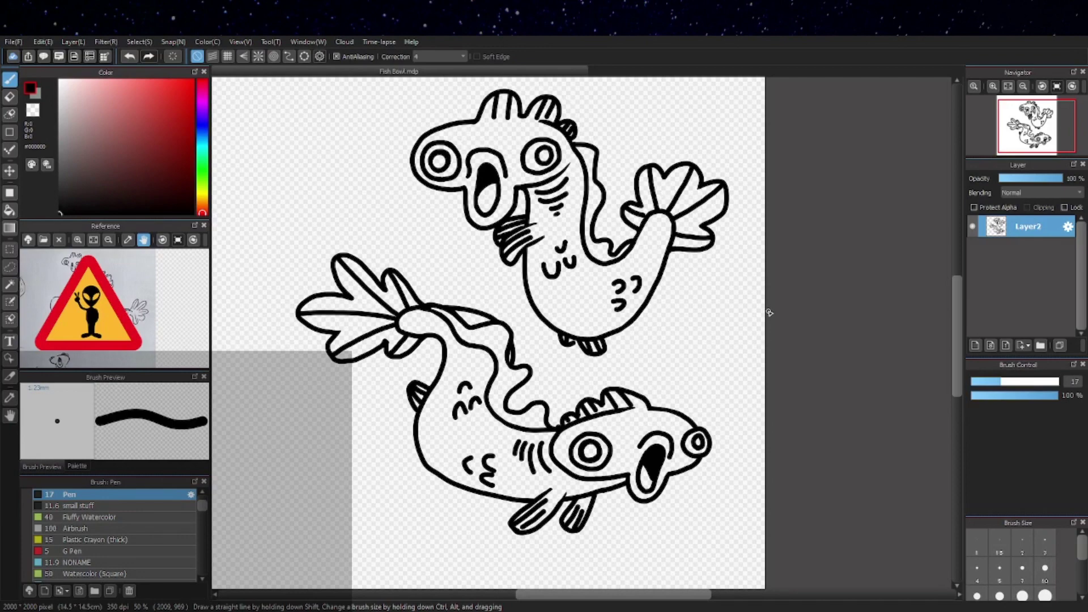
{"action": "scroll", "coordinate": [673, 409], "scroll_direction": "down", "scroll_amount": 2}
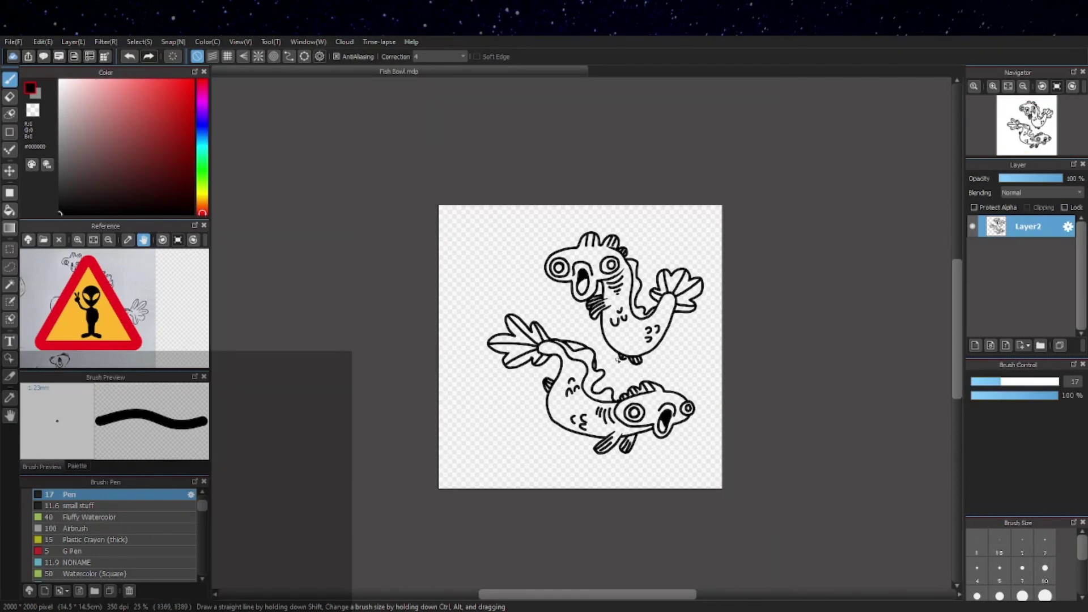
{"action": "scroll", "coordinate": [624, 390], "scroll_direction": "up", "scroll_amount": 3}
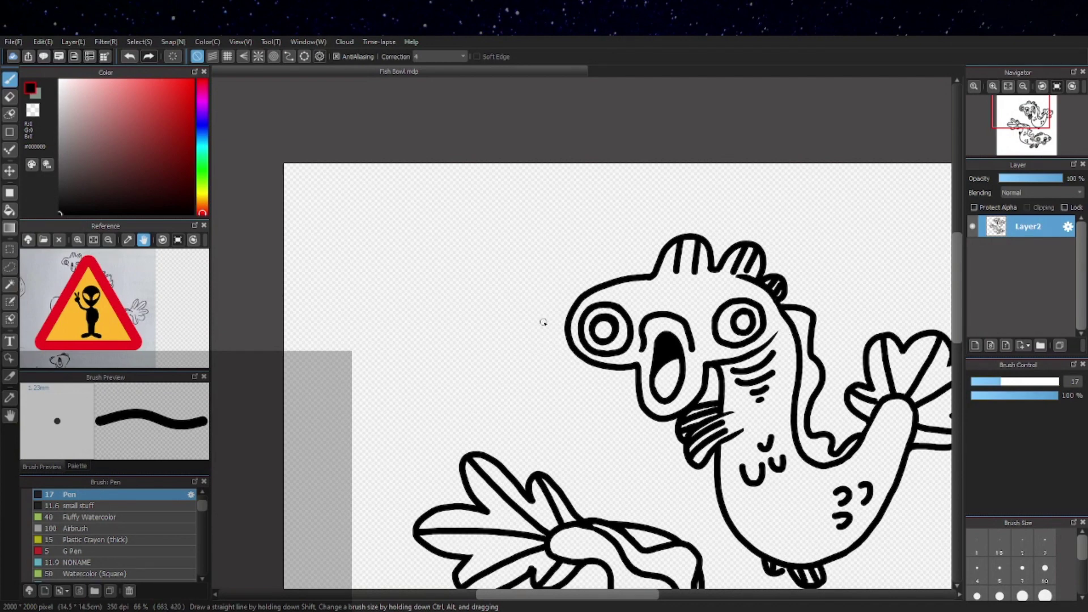
{"action": "mouse_move", "coordinate": [545, 309]}
{"action": "left_mouse_down"}
{"action": "mouse_move", "coordinate": [510, 291]}
{"action": "mouse_move", "coordinate": [491, 308]}
{"action": "mouse_move", "coordinate": [439, 297]}
{"action": "mouse_move", "coordinate": [377, 307]}
{"action": "mouse_move", "coordinate": [431, 315]}
{"action": "mouse_move", "coordinate": [352, 321]}
{"action": "mouse_move", "coordinate": [360, 350]}
{"action": "mouse_move", "coordinate": [452, 359]}
{"action": "mouse_move", "coordinate": [454, 372]}
{"action": "mouse_move", "coordinate": [491, 367]}
{"action": "mouse_move", "coordinate": [515, 349]}
{"action": "mouse_move", "coordinate": [539, 358]}
{"action": "mouse_move", "coordinate": [556, 342]}
{"action": "mouse_move", "coordinate": [557, 360]}
{"action": "mouse_move", "coordinate": [465, 359]}
{"action": "mouse_move", "coordinate": [480, 365]}
{"action": "mouse_move", "coordinate": [443, 369]}
{"action": "mouse_move", "coordinate": [479, 390]}
{"action": "mouse_move", "coordinate": [551, 372]}
{"action": "mouse_move", "coordinate": [538, 384]}
{"action": "mouse_move", "coordinate": [597, 374]}
{"action": "left_mouse_up"}
{"action": "scroll", "coordinate": [674, 372], "scroll_direction": "down", "scroll_amount": 1}
{"action": "key", "text": "ctrl+z"}
{"action": "scroll", "coordinate": [694, 363], "scroll_direction": "down", "scroll_amount": 1}
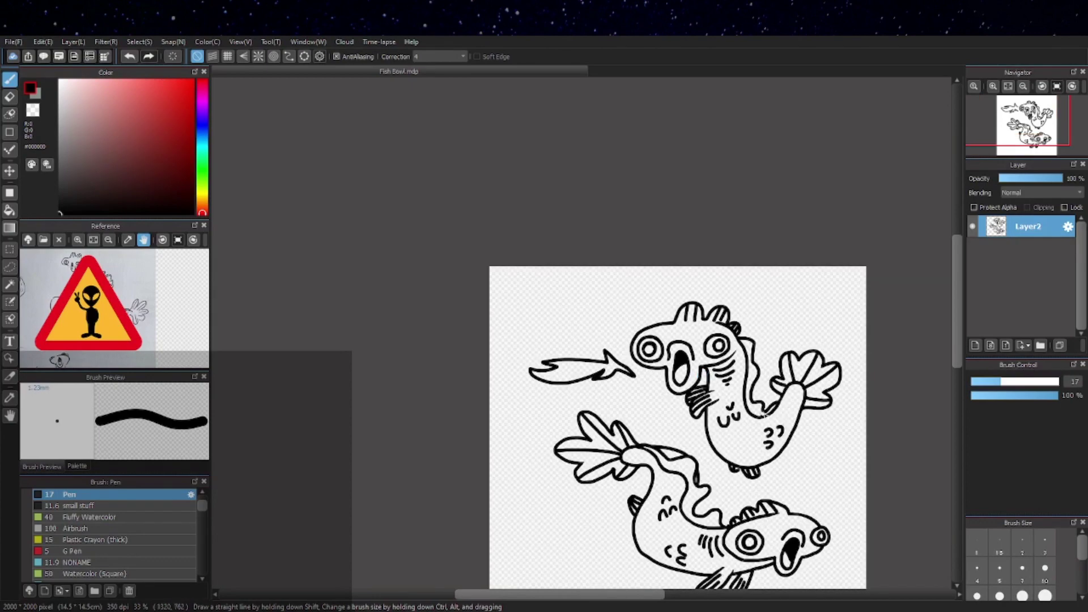
{"action": "scroll", "coordinate": [782, 409], "scroll_direction": "up", "scroll_amount": 1}
{"action": "scroll", "coordinate": [764, 411], "scroll_direction": "down", "scroll_amount": 1}
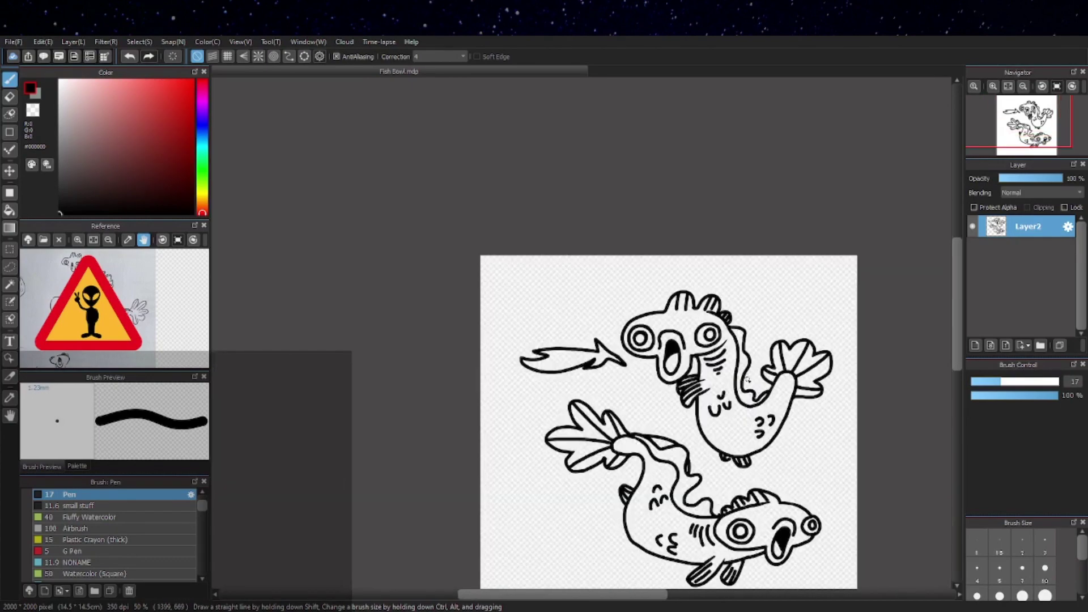
{"action": "scroll", "coordinate": [618, 366], "scroll_direction": "up", "scroll_amount": 1}
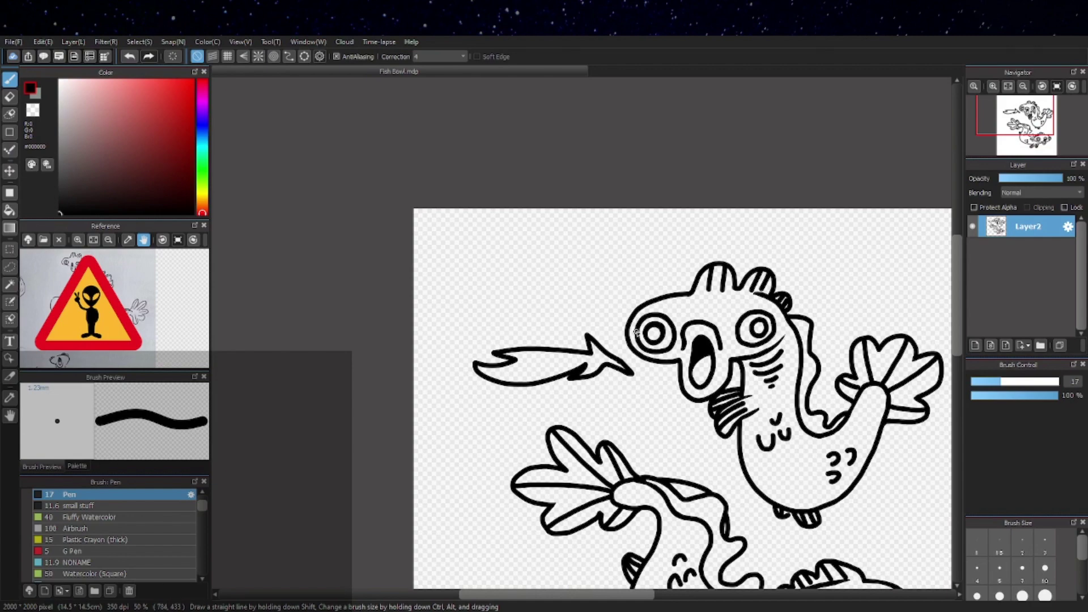
{"action": "key", "text": "ctrl+z"}
Draw a large third creature along the canvas's left side with a bulbous head, a black-filled open mouth and a long tapering body.
{"action": "left_click_drag", "start_coordinate": [868, 324], "coordinate": [708, 175]}
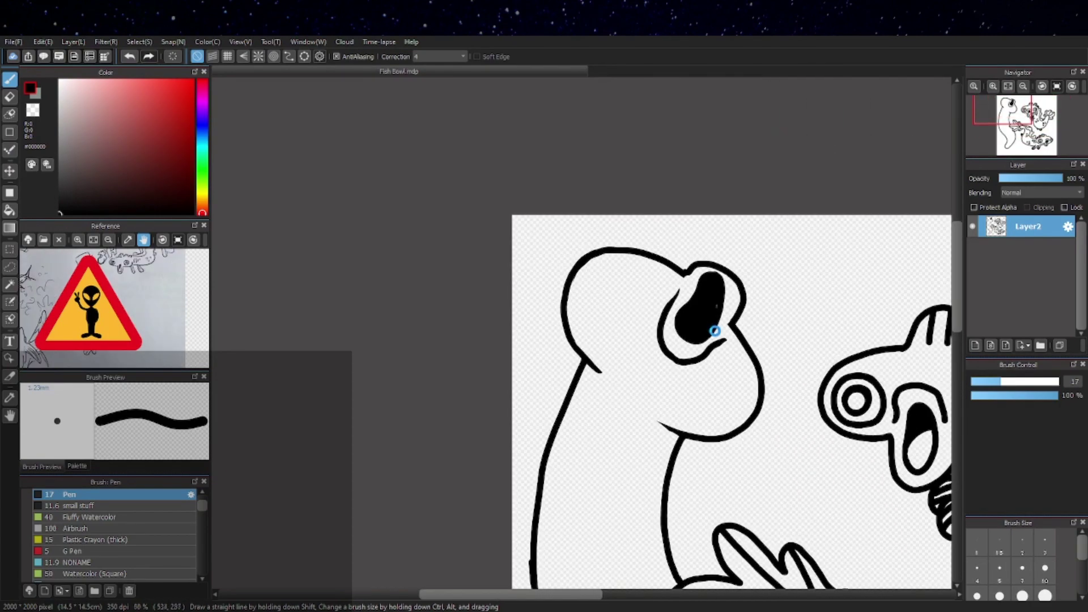
{"action": "scroll", "coordinate": [760, 405], "scroll_direction": "down", "scroll_amount": 3}
{"action": "scroll", "coordinate": [788, 371], "scroll_direction": "up", "scroll_amount": 4}
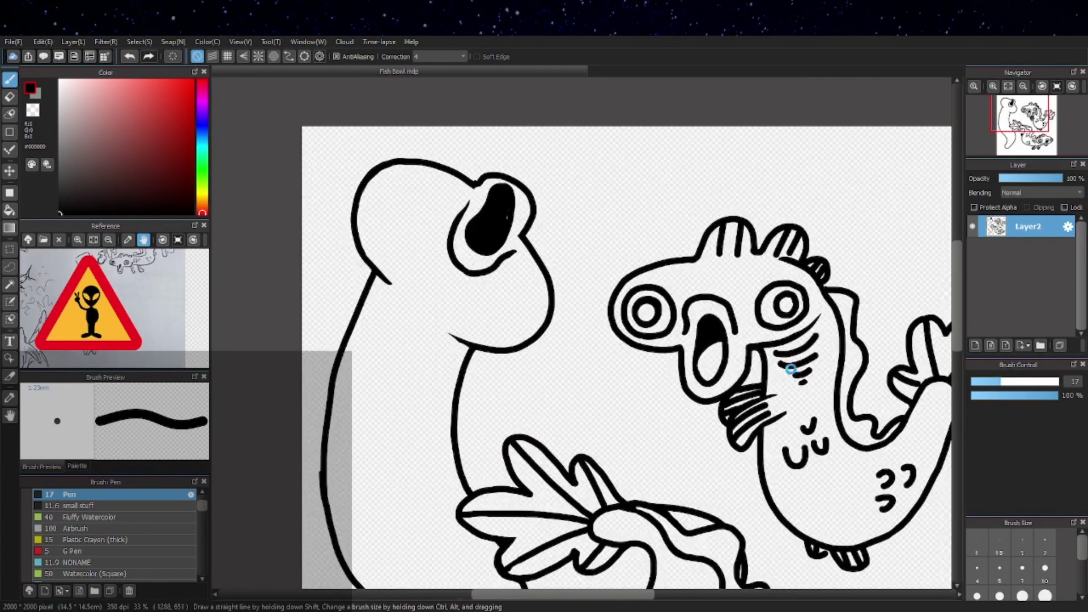
Fill the remaining open area inside the first fish's mouth with solid black.
{"action": "key", "text": "g"}
{"action": "left_click", "coordinate": [712, 361]}
{"action": "scroll", "coordinate": [751, 352], "scroll_direction": "down", "scroll_amount": 4}
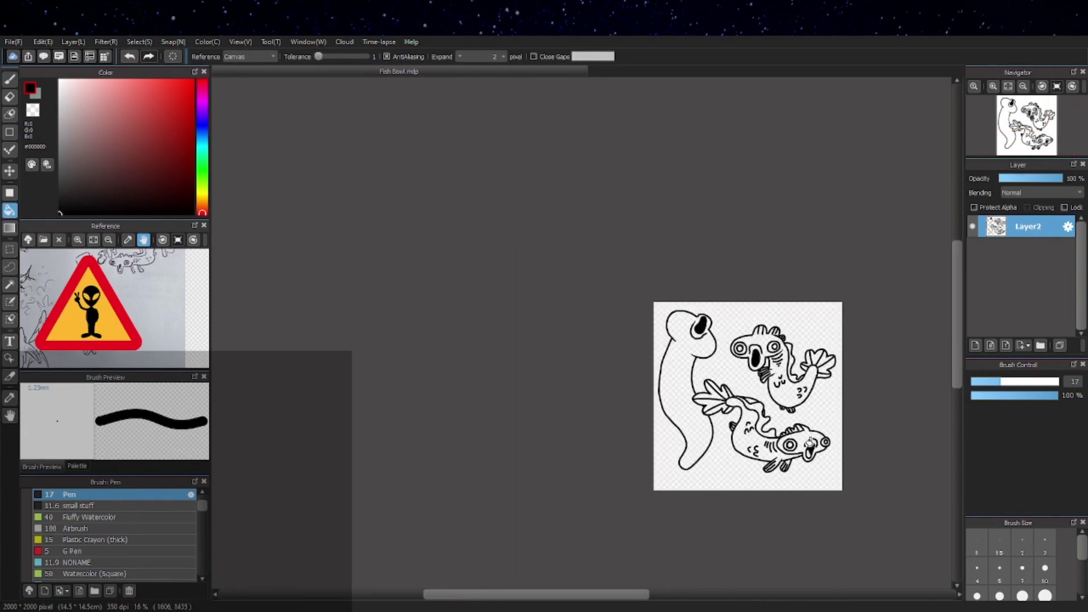
{"action": "scroll", "coordinate": [782, 383], "scroll_direction": "up", "scroll_amount": 2}
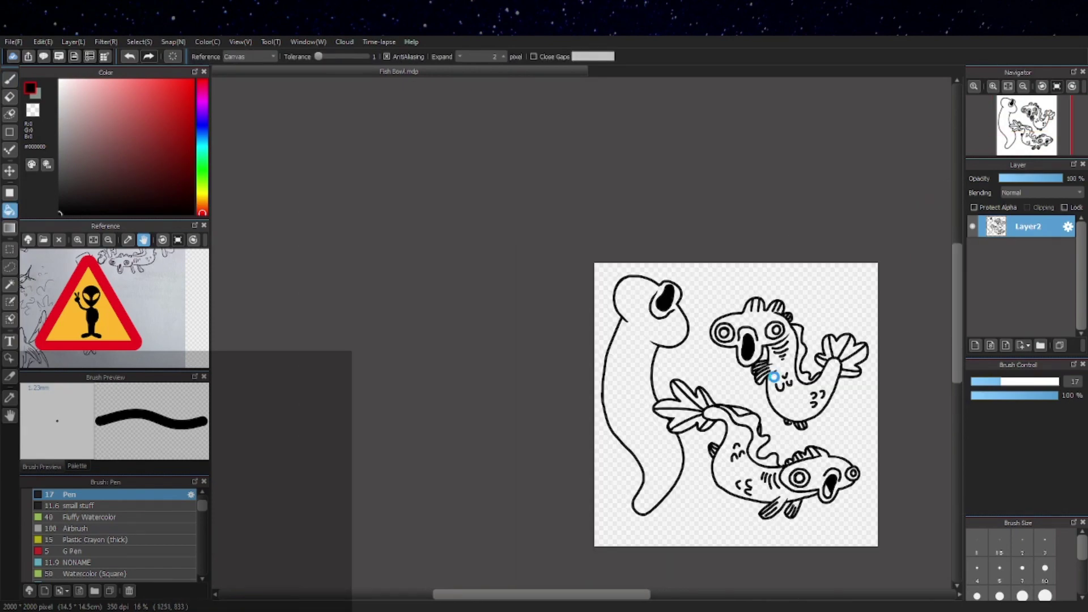
{"action": "scroll", "coordinate": [749, 319], "scroll_direction": "up", "scroll_amount": 1}
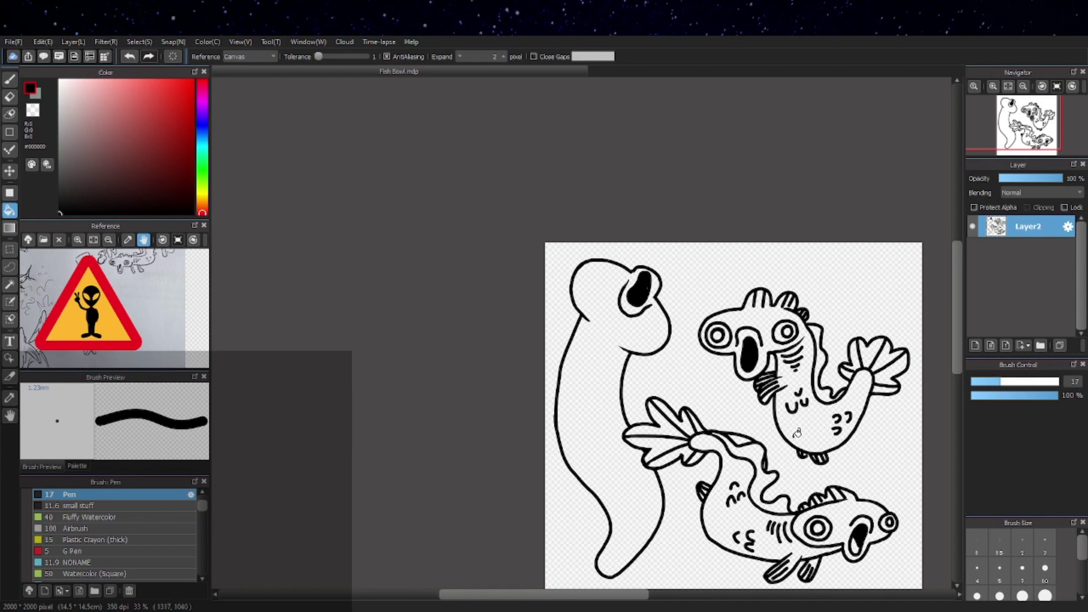
{"action": "left_click_drag", "start_coordinate": [878, 451], "coordinate": [812, 385]}
{"action": "scroll", "coordinate": [698, 272], "scroll_direction": "up", "scroll_amount": 1}
{"action": "scroll", "coordinate": [720, 265], "scroll_direction": "down", "scroll_amount": 2}
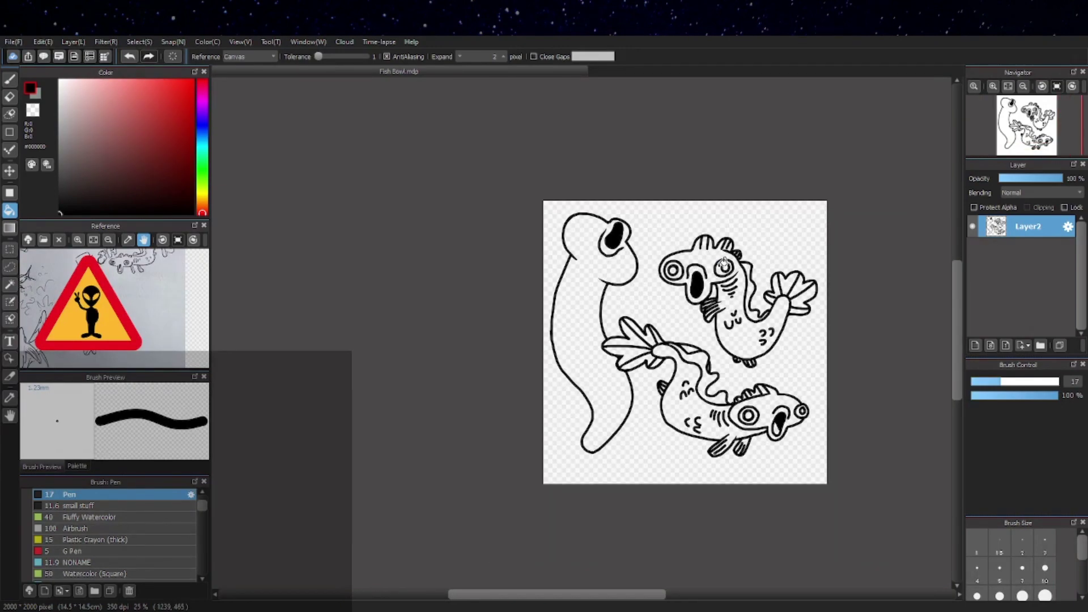
{"action": "scroll", "coordinate": [787, 412], "scroll_direction": "up", "scroll_amount": 1}
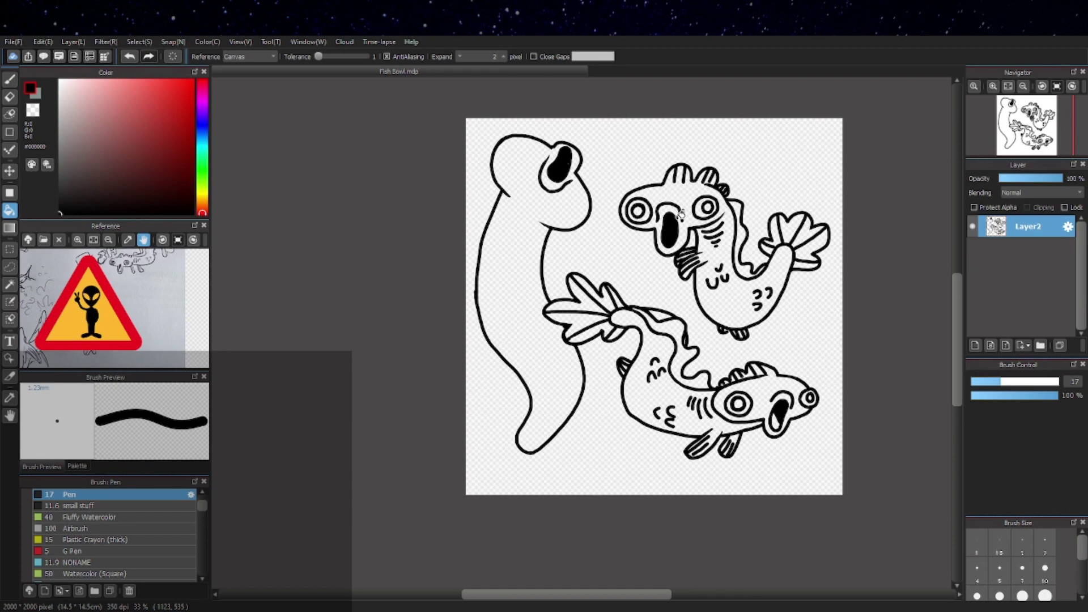
{"action": "key", "text": "b"}
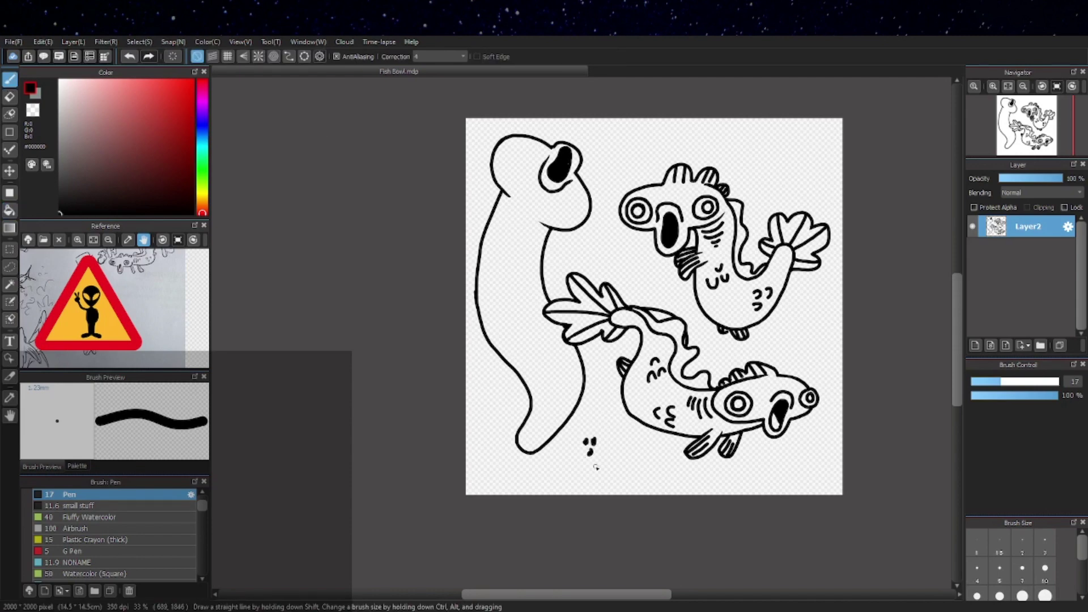
{"action": "left_click_drag", "start_coordinate": [574, 455], "coordinate": [603, 437]}
{"action": "key", "text": "ctrl+z"}
{"action": "key", "text": "ctrl+z"}
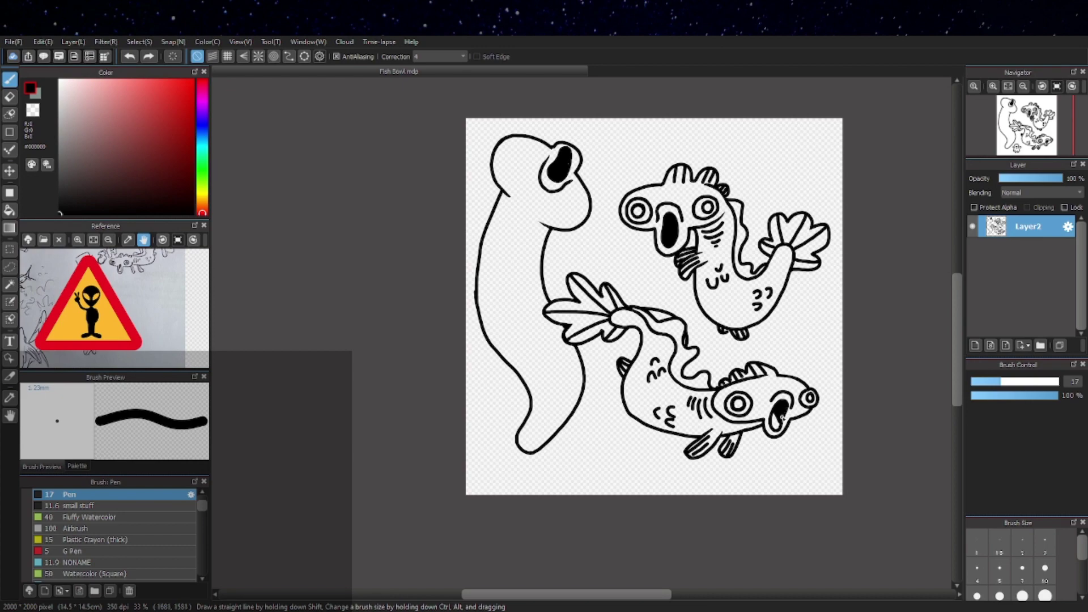
Fill the remaining open area inside the second fish's mouth with solid black.
{"action": "scroll", "coordinate": [783, 418], "scroll_direction": "up", "scroll_amount": 5}
{"action": "key", "text": "g"}
{"action": "left_click", "coordinate": [770, 440]}
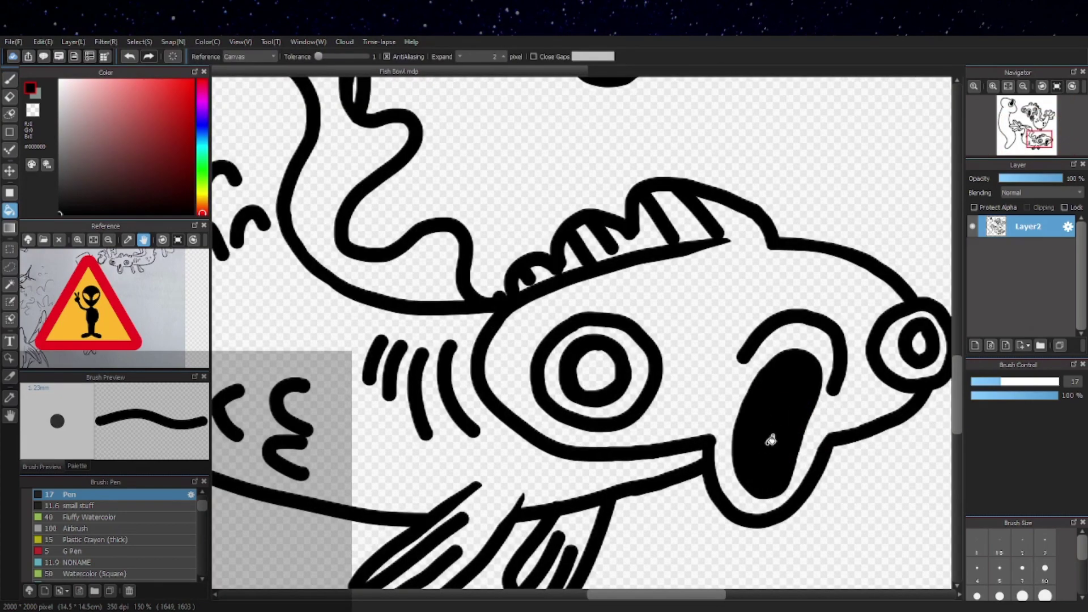
{"action": "key", "text": "b"}
{"action": "scroll", "coordinate": [849, 321], "scroll_direction": "down", "scroll_amount": 6}
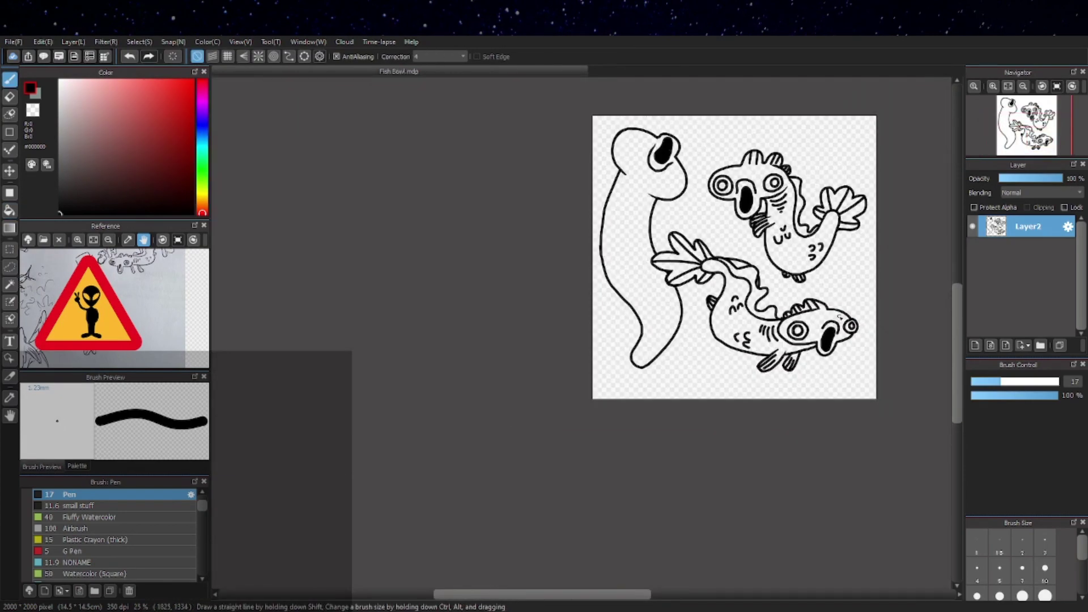
{"action": "scroll", "coordinate": [850, 319], "scroll_direction": "up", "scroll_amount": 8}
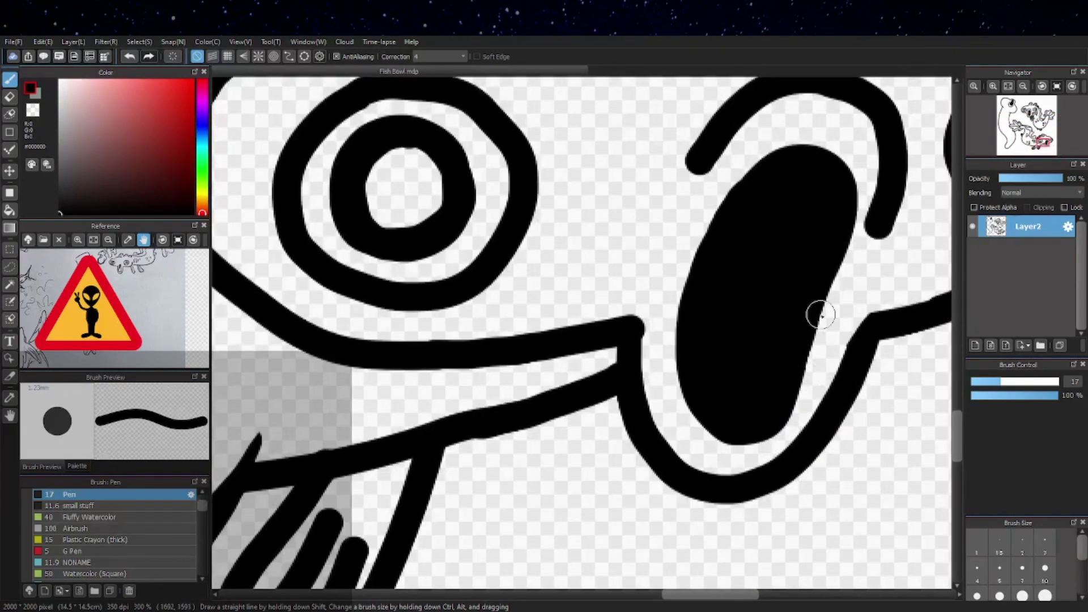
{"action": "scroll", "coordinate": [745, 226], "scroll_direction": "down", "scroll_amount": 7}
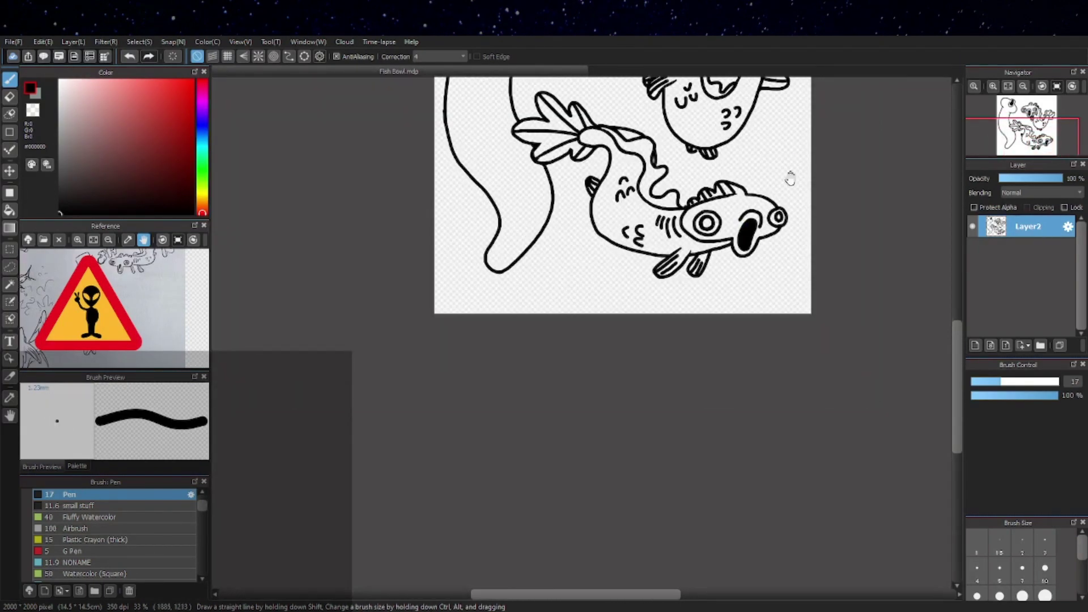
Add two bulging oval eyes with pupils to the third creature's head, removing the head outline that crosses inside them.
{"action": "scroll", "coordinate": [629, 352], "scroll_direction": "up", "scroll_amount": 7}
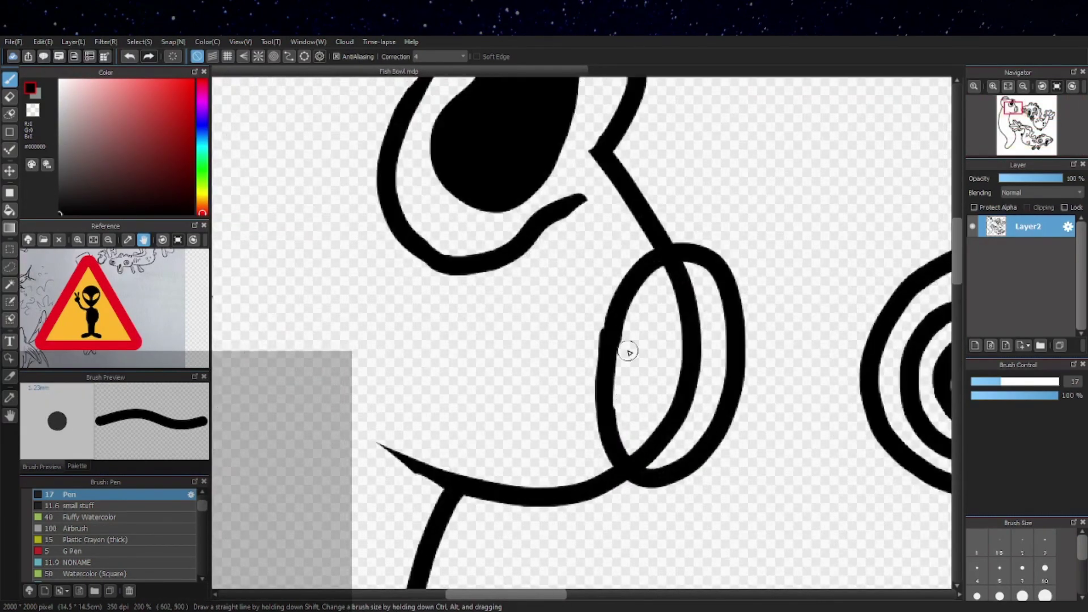
{"action": "mouse_move", "coordinate": [668, 287]}
{"action": "left_mouse_down"}
{"action": "mouse_move", "coordinate": [686, 277]}
{"action": "mouse_move", "coordinate": [682, 322]}
{"action": "mouse_move", "coordinate": [690, 287]}
{"action": "mouse_move", "coordinate": [693, 334]}
{"action": "mouse_move", "coordinate": [673, 417]}
{"action": "mouse_move", "coordinate": [655, 444]}
{"action": "mouse_move", "coordinate": [642, 442]}
{"action": "mouse_move", "coordinate": [650, 455]}
{"action": "left_mouse_up"}
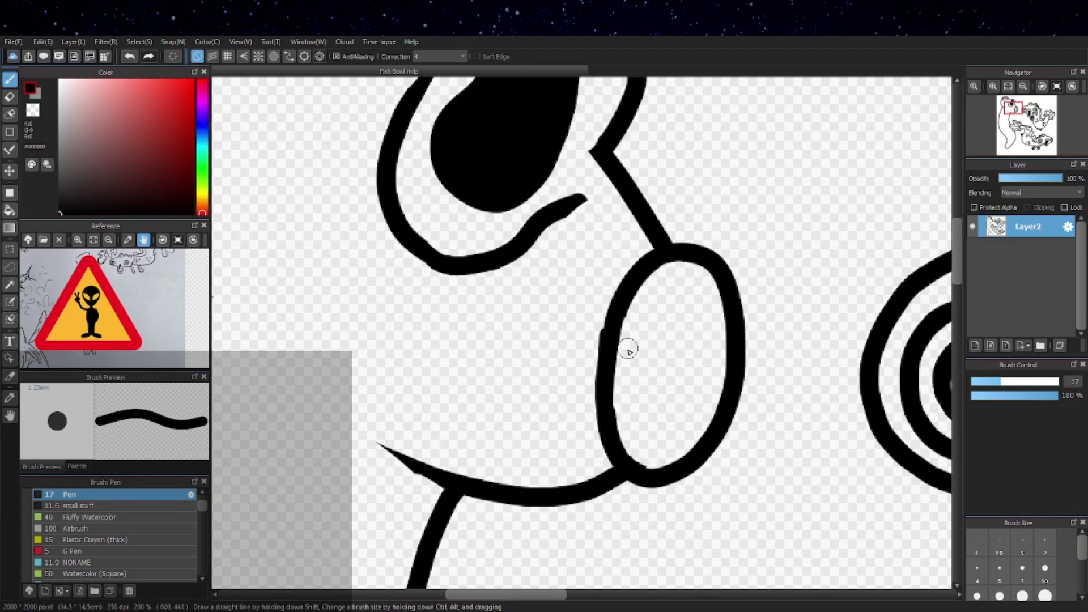
{"action": "scroll", "coordinate": [740, 323], "scroll_direction": "down", "scroll_amount": 3}
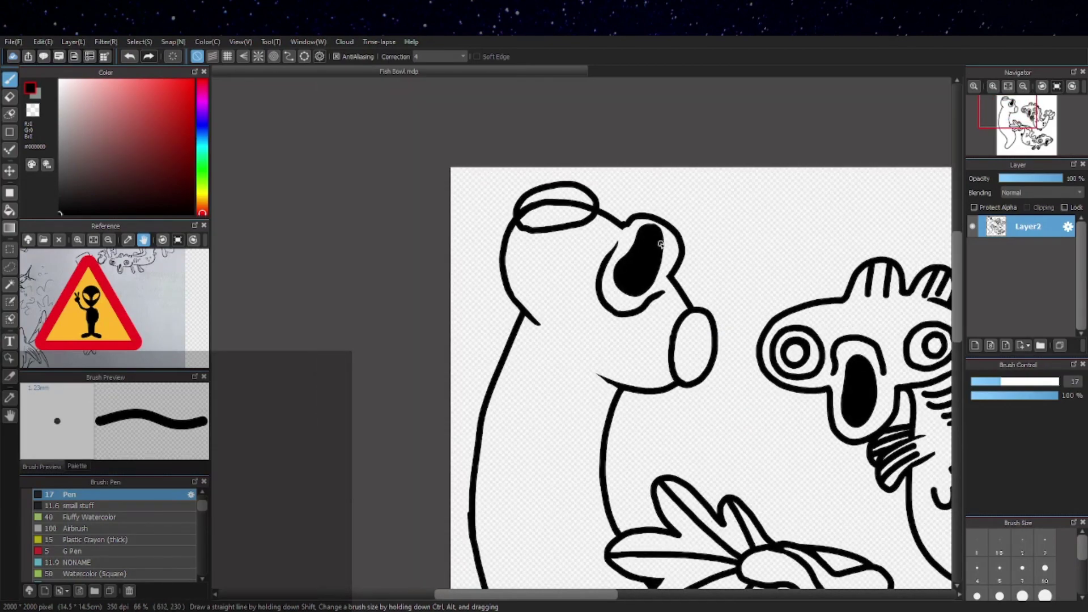
{"action": "scroll", "coordinate": [506, 214], "scroll_direction": "up", "scroll_amount": 4}
{"action": "mouse_move", "coordinate": [507, 213]}
{"action": "left_mouse_down"}
{"action": "mouse_move", "coordinate": [479, 267]}
{"action": "mouse_move", "coordinate": [485, 231]}
{"action": "mouse_move", "coordinate": [478, 274]}
{"action": "mouse_move", "coordinate": [521, 224]}
{"action": "mouse_move", "coordinate": [566, 207]}
{"action": "mouse_move", "coordinate": [539, 227]}
{"action": "mouse_move", "coordinate": [537, 205]}
{"action": "mouse_move", "coordinate": [583, 218]}
{"action": "mouse_move", "coordinate": [733, 202]}
{"action": "mouse_move", "coordinate": [747, 229]}
{"action": "mouse_move", "coordinate": [778, 222]}
{"action": "left_mouse_up"}
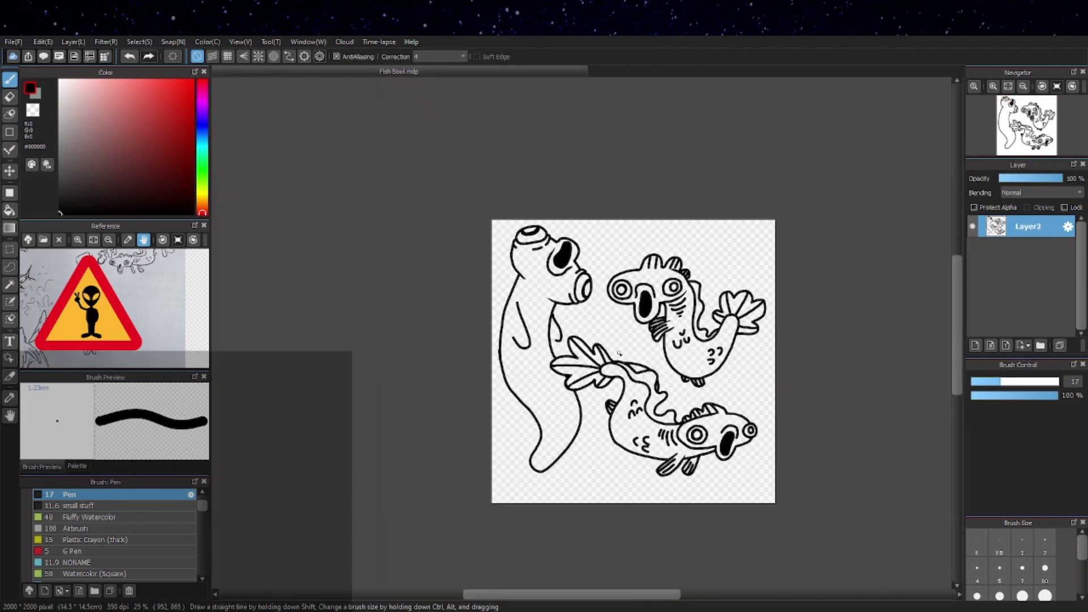
Draw striped side fins, a wavy back fin, a fanned tail and small curved lower fins on the third creature.
{"action": "scroll", "coordinate": [539, 311], "scroll_direction": "up", "scroll_amount": 3}
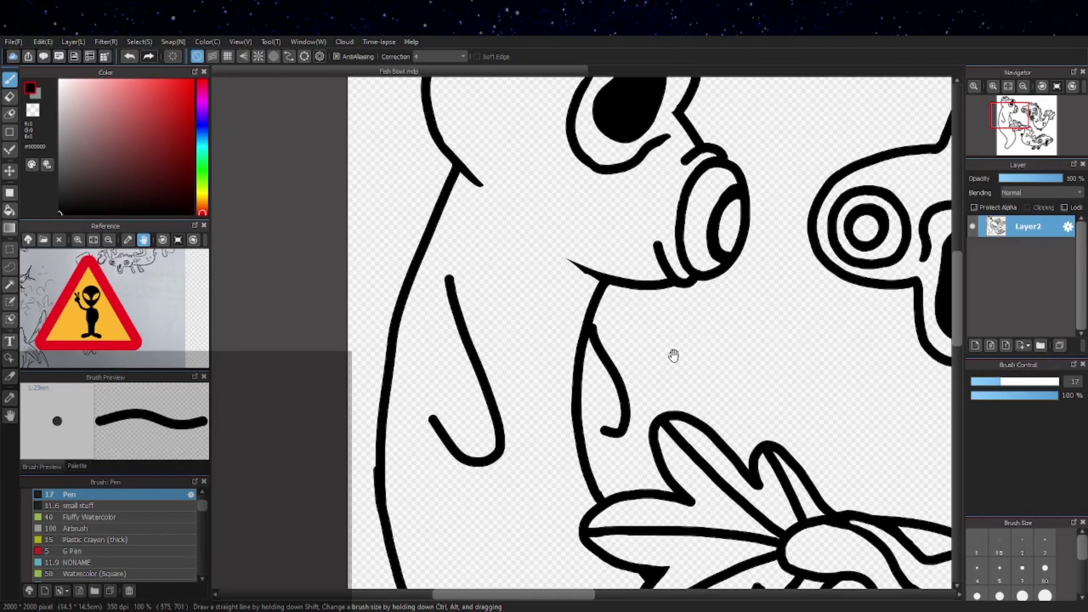
{"action": "scroll", "coordinate": [674, 355], "scroll_direction": "down", "scroll_amount": 3}
{"action": "scroll", "coordinate": [479, 391], "scroll_direction": "up", "scroll_amount": 2}
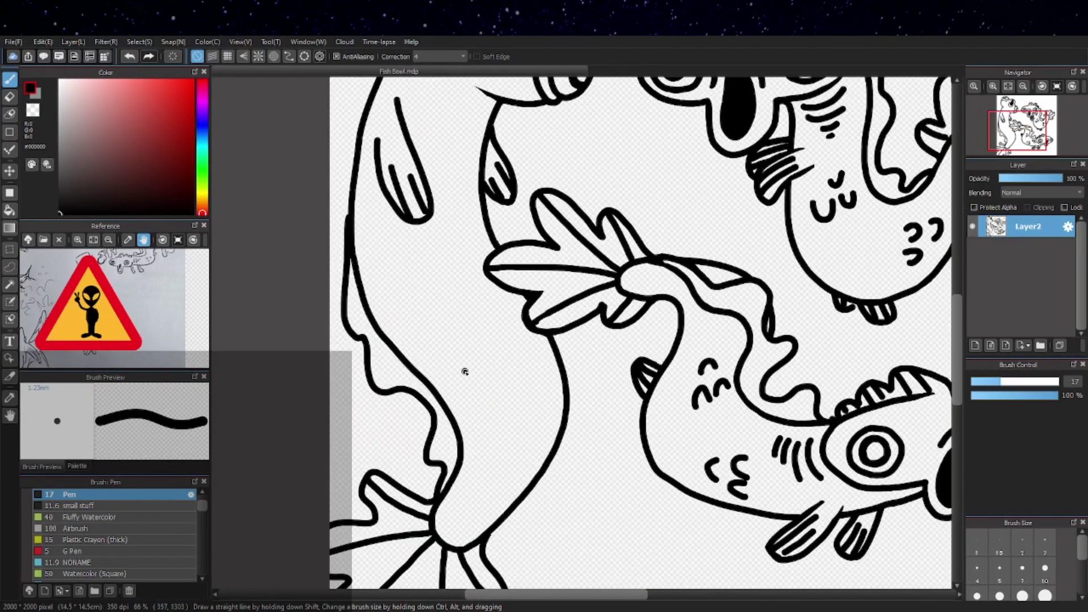
{"action": "mouse_move", "coordinate": [465, 371]}
{"action": "left_mouse_down"}
{"action": "mouse_move", "coordinate": [486, 392]}
{"action": "mouse_move", "coordinate": [552, 336]}
{"action": "mouse_move", "coordinate": [569, 378]}
{"action": "left_mouse_up"}
{"action": "key", "text": "ctrl+z"}
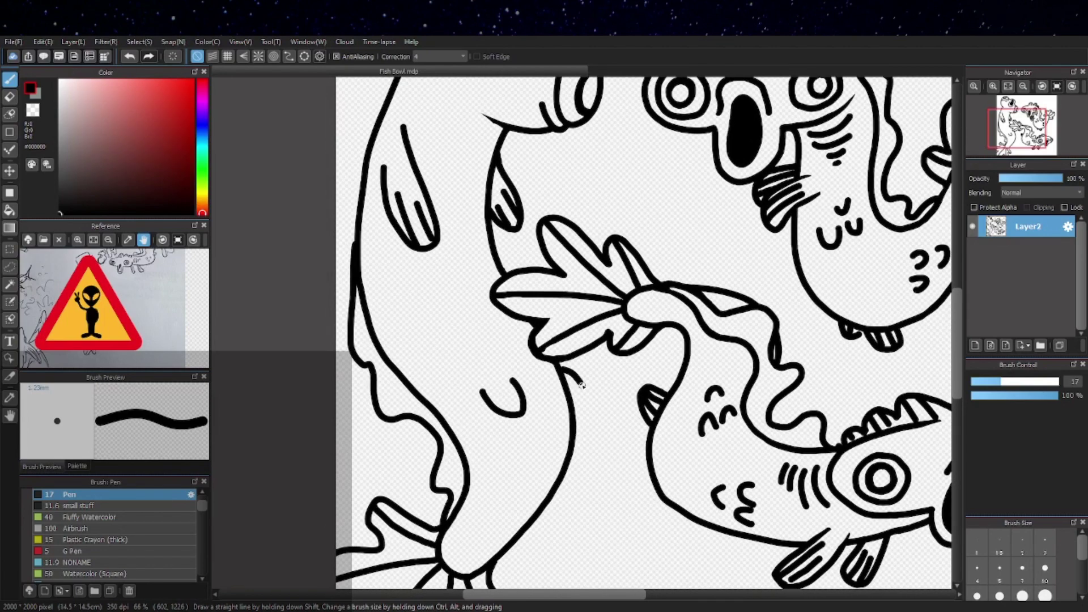
On a new layer, hand-letter GHOST in outlined bubble letters in the canvas's upper-right corner, with the letters Fi beneath it.
{"action": "scroll", "coordinate": [524, 405], "scroll_direction": "up", "scroll_amount": 3}
{"action": "left_click_drag", "start_coordinate": [499, 357], "coordinate": [522, 347]}
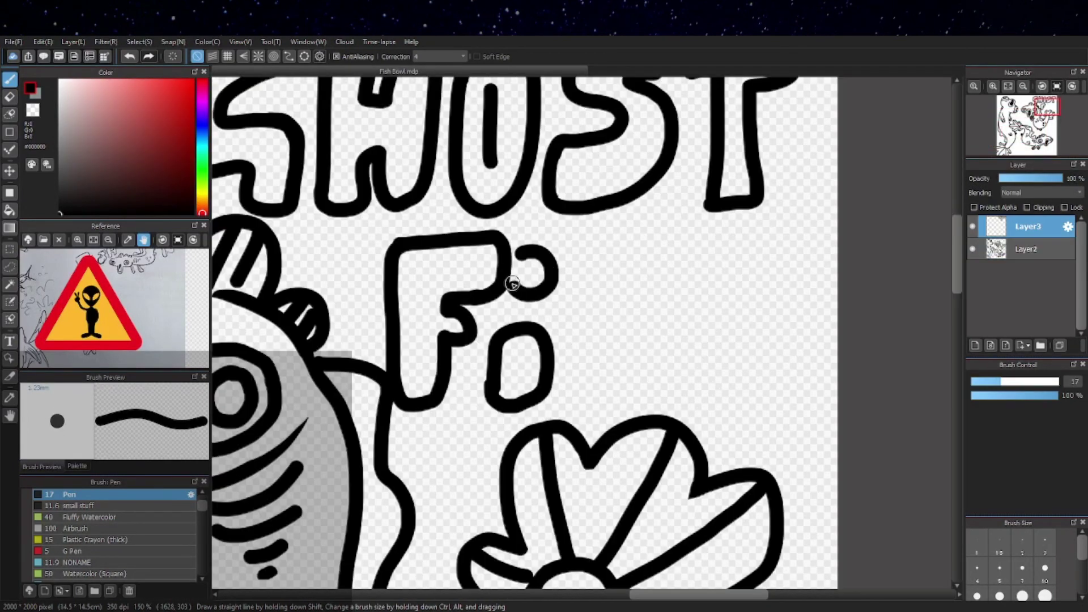
{"action": "scroll", "coordinate": [600, 251], "scroll_direction": "down", "scroll_amount": 5}
{"action": "scroll", "coordinate": [614, 237], "scroll_direction": "up", "scroll_amount": 2}
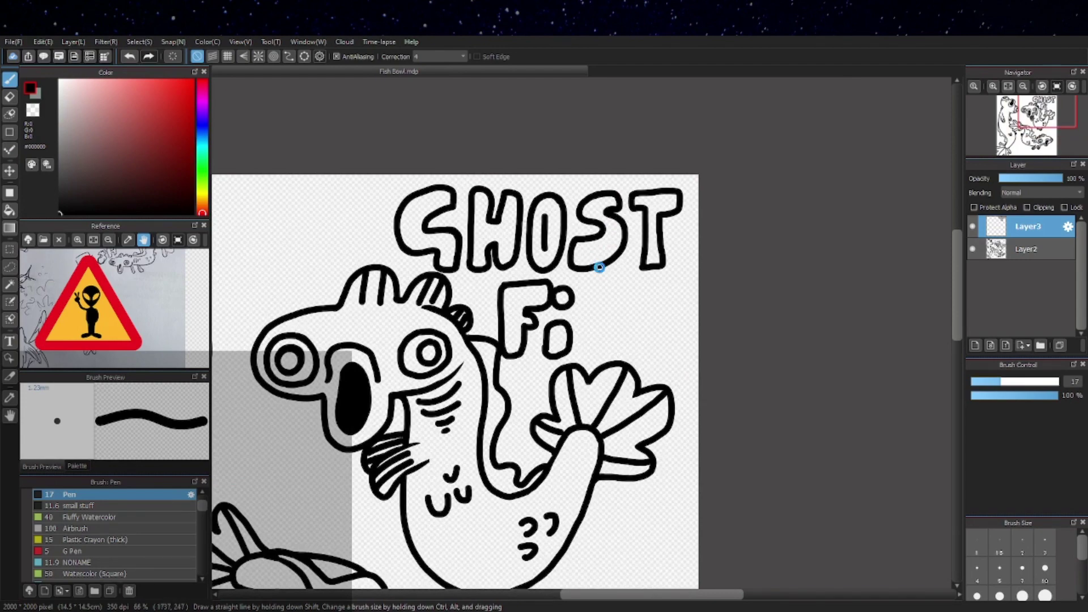
{"action": "scroll", "coordinate": [600, 267], "scroll_direction": "up", "scroll_amount": 2}
{"action": "scroll", "coordinate": [576, 362], "scroll_direction": "up", "scroll_amount": 2}
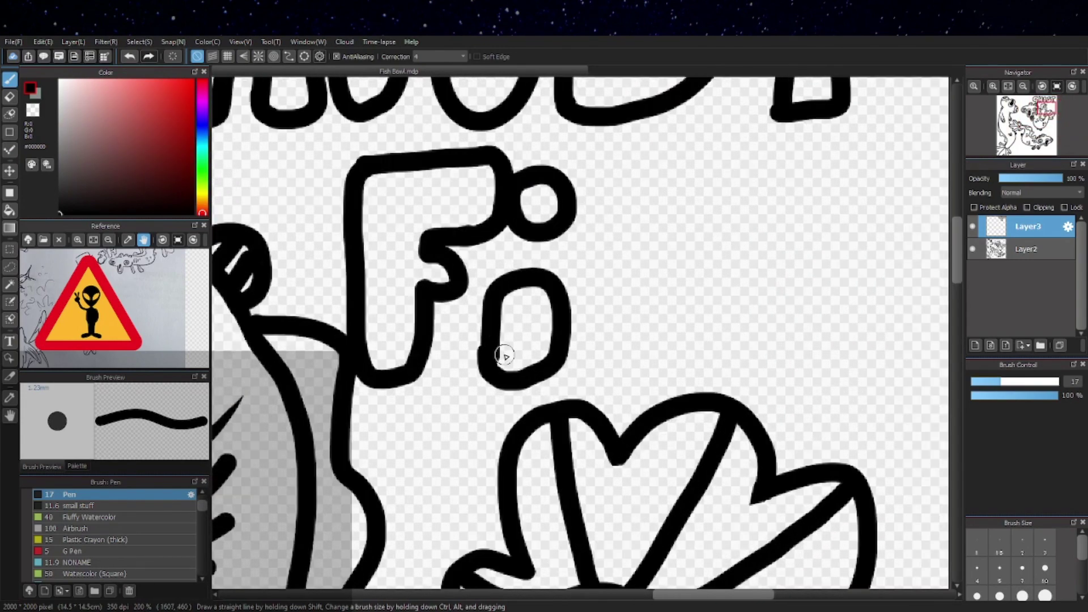
{"action": "scroll", "coordinate": [519, 360], "scroll_direction": "up", "scroll_amount": 1}
{"action": "scroll", "coordinate": [524, 346], "scroll_direction": "down", "scroll_amount": 1}
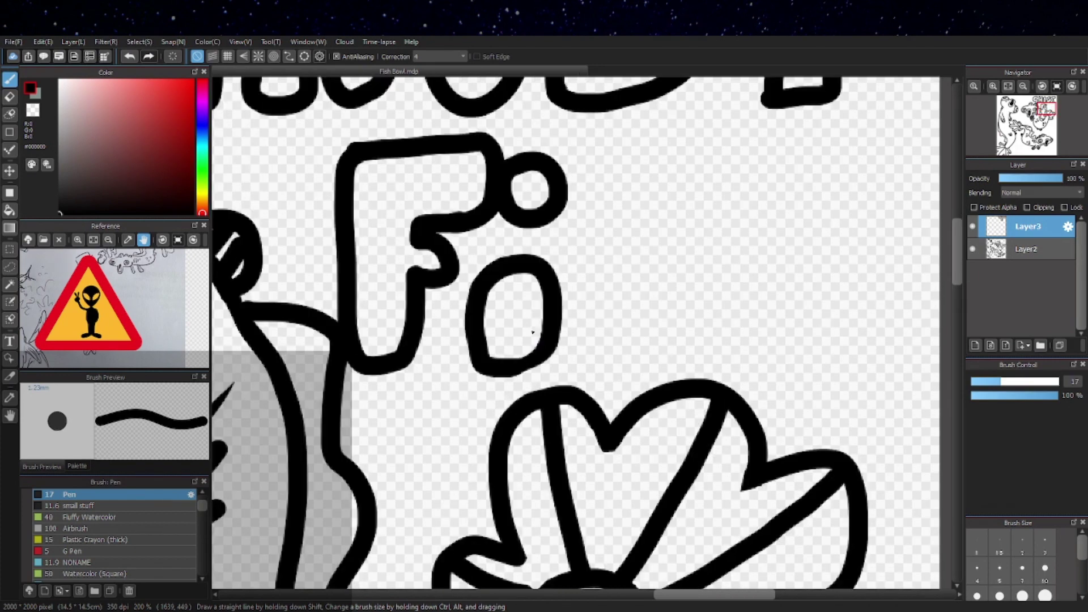
{"action": "left_click_drag", "start_coordinate": [653, 258], "coordinate": [590, 344]}
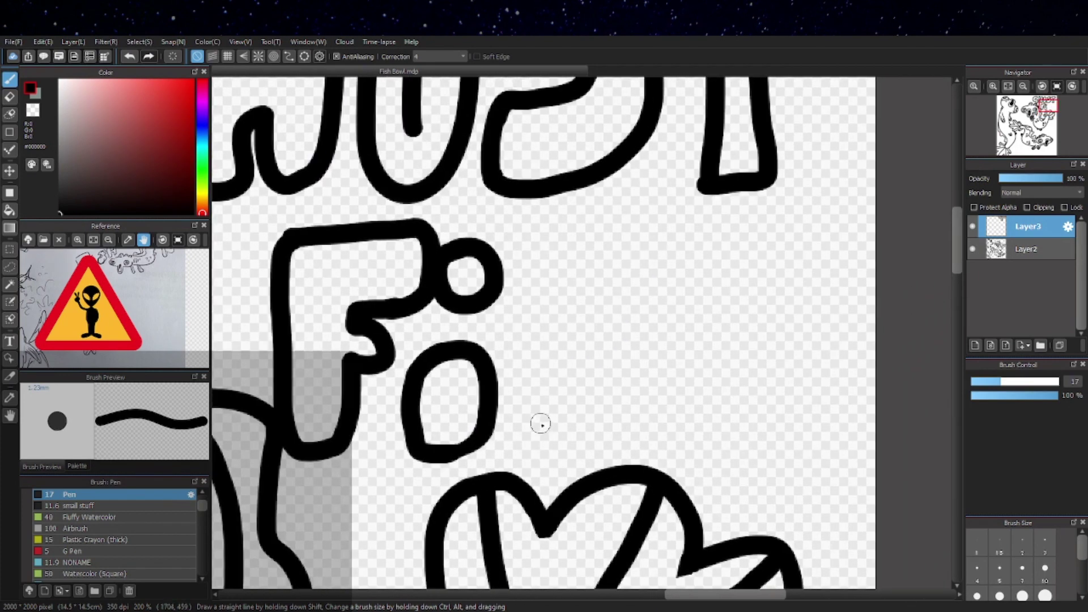
{"action": "mouse_move", "coordinate": [529, 433]}
{"action": "left_mouse_down"}
{"action": "mouse_move", "coordinate": [524, 352]}
{"action": "mouse_move", "coordinate": [579, 330]}
{"action": "mouse_move", "coordinate": [530, 422]}
{"action": "left_mouse_up"}
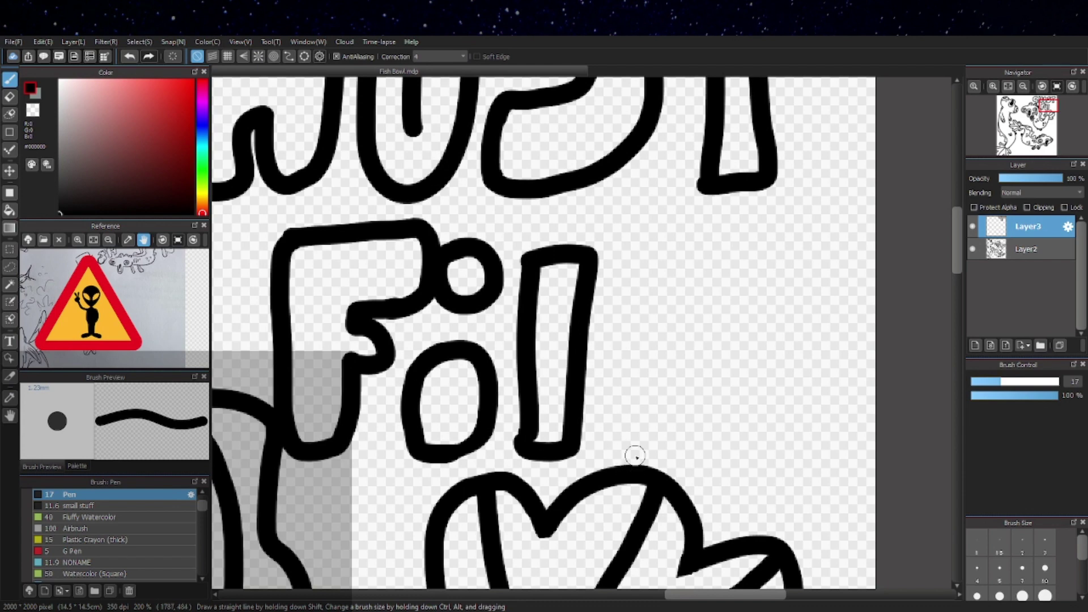
{"action": "key", "text": "ctrl+z"}
{"action": "left_click_drag", "start_coordinate": [655, 352], "coordinate": [602, 322]}
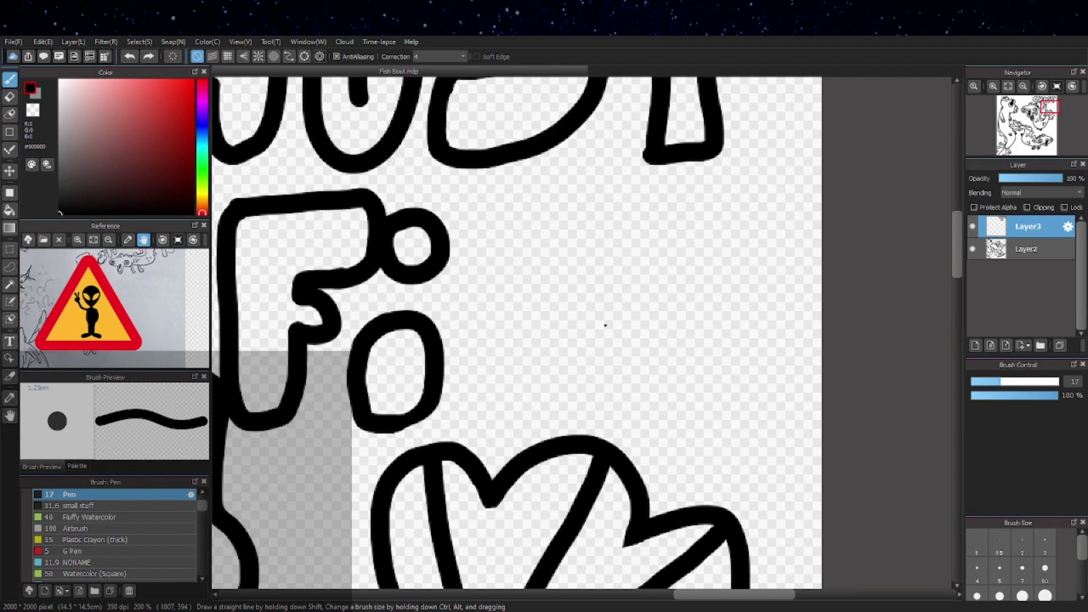
{"action": "mouse_move", "coordinate": [453, 411]}
{"action": "left_mouse_down"}
{"action": "mouse_move", "coordinate": [505, 255]}
{"action": "mouse_move", "coordinate": [535, 250]}
{"action": "left_mouse_up"}
{"action": "key", "text": "ctrl+z"}
Draw an outlined bubble letter S after the i in the second line of lettering.
{"action": "mouse_move", "coordinate": [471, 400]}
{"action": "left_mouse_down"}
{"action": "mouse_move", "coordinate": [486, 338]}
{"action": "mouse_move", "coordinate": [521, 343]}
{"action": "mouse_move", "coordinate": [541, 319]}
{"action": "mouse_move", "coordinate": [498, 286]}
{"action": "mouse_move", "coordinate": [502, 259]}
{"action": "mouse_move", "coordinate": [573, 242]}
{"action": "mouse_move", "coordinate": [594, 262]}
{"action": "mouse_move", "coordinate": [568, 296]}
{"action": "mouse_move", "coordinate": [591, 319]}
{"action": "mouse_move", "coordinate": [597, 367]}
{"action": "mouse_move", "coordinate": [573, 400]}
{"action": "mouse_move", "coordinate": [513, 412]}
{"action": "mouse_move", "coordinate": [488, 394]}
{"action": "left_mouse_up"}
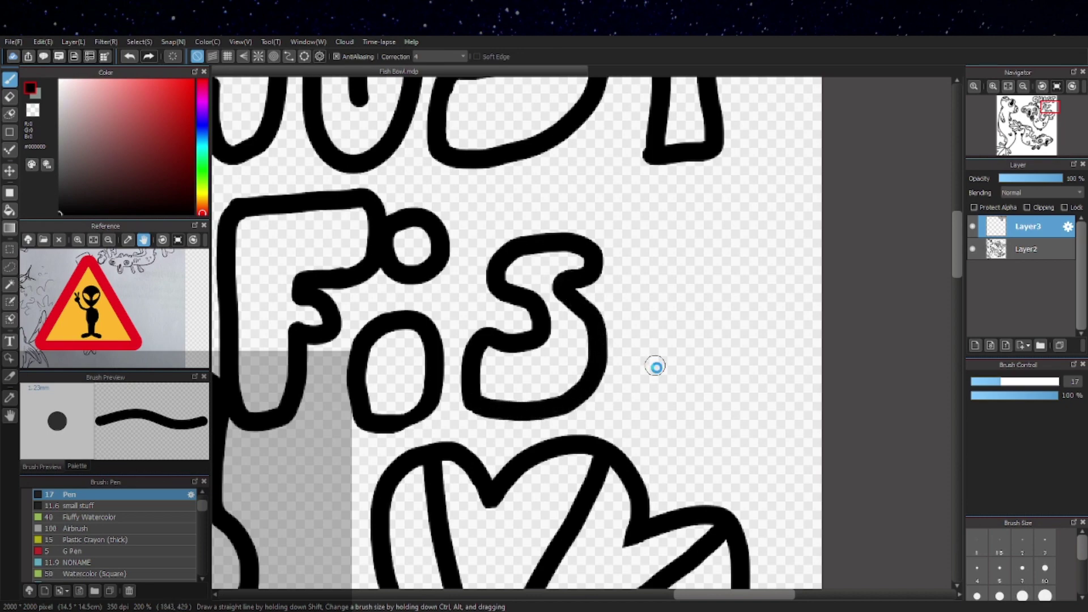
{"action": "scroll", "coordinate": [656, 367], "scroll_direction": "down", "scroll_amount": 3}
{"action": "scroll", "coordinate": [650, 383], "scroll_direction": "up", "scroll_amount": 3}
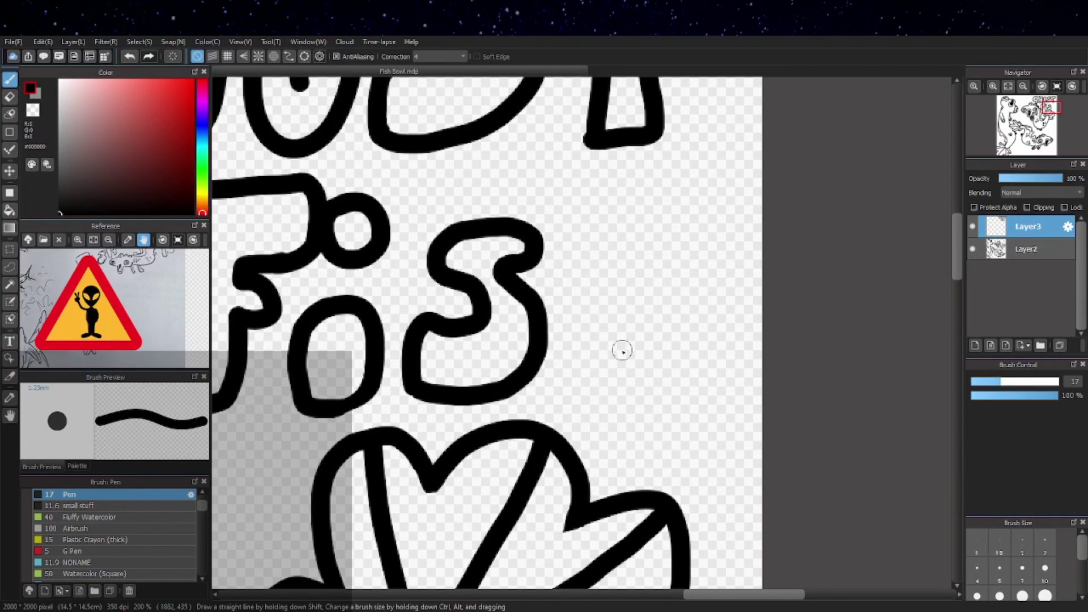
Draw an outlined bubble letter H after the S to complete the word FiSH.
{"action": "left_click_drag", "start_coordinate": [583, 332], "coordinate": [600, 352]}
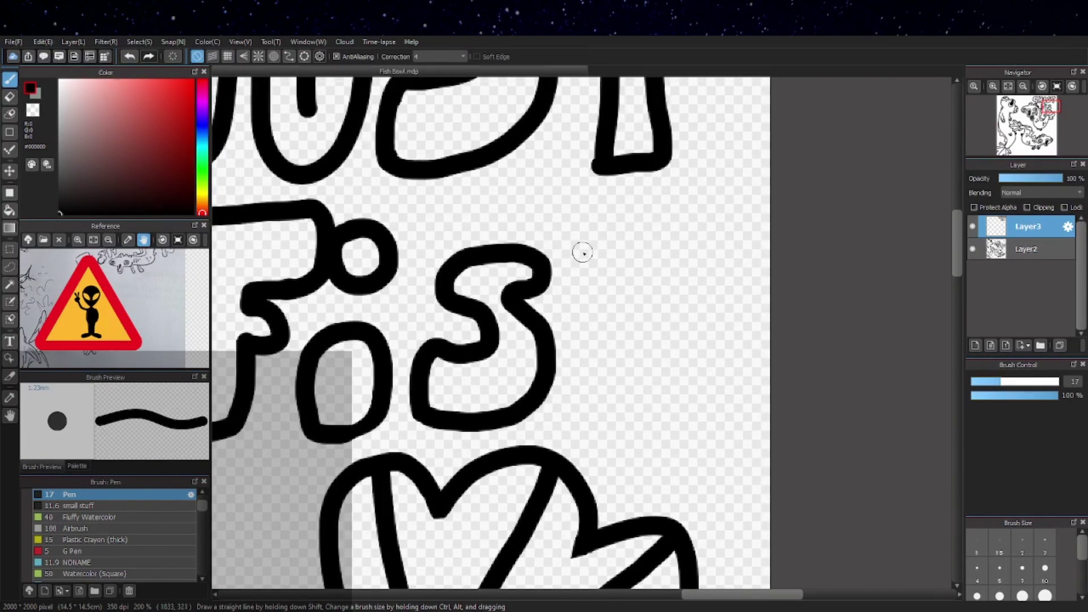
{"action": "left_click_drag", "start_coordinate": [580, 232], "coordinate": [577, 422]}
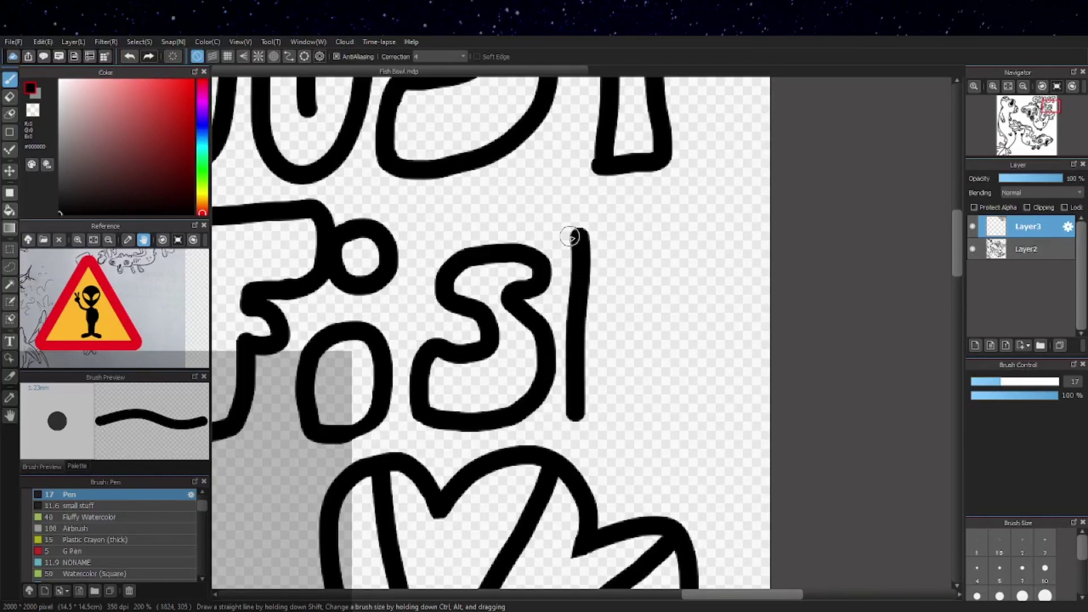
{"action": "key", "text": "ctrl+z"}
{"action": "left_click_drag", "start_coordinate": [576, 245], "coordinate": [572, 405]}
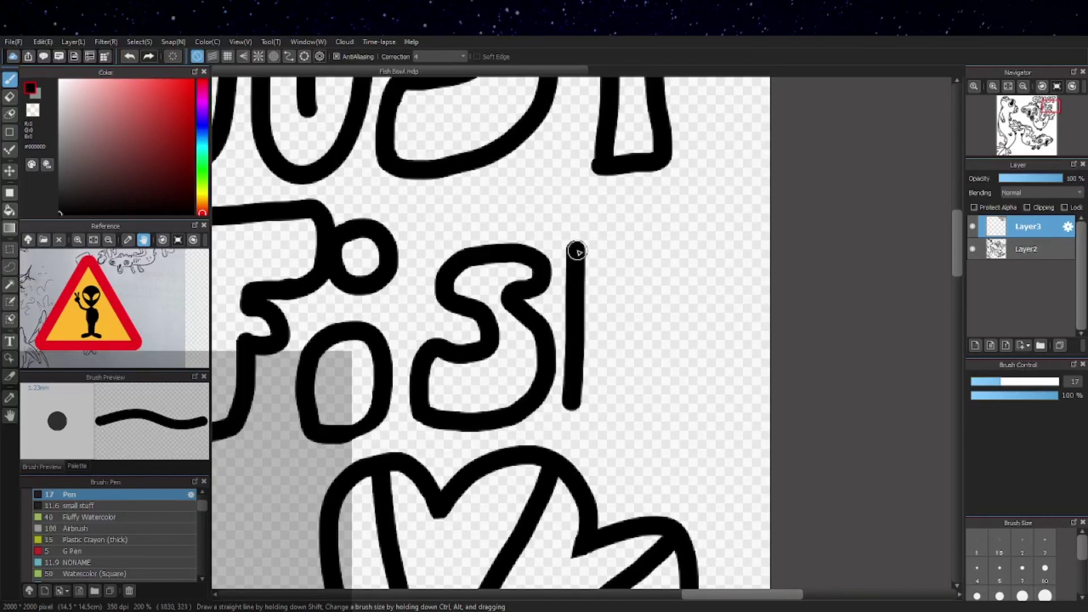
{"action": "mouse_move", "coordinate": [578, 246]}
{"action": "left_mouse_down"}
{"action": "mouse_move", "coordinate": [610, 242]}
{"action": "mouse_move", "coordinate": [634, 300]}
{"action": "mouse_move", "coordinate": [647, 290]}
{"action": "mouse_move", "coordinate": [660, 241]}
{"action": "mouse_move", "coordinate": [693, 248]}
{"action": "left_mouse_up"}
{"action": "mouse_move", "coordinate": [570, 389]}
{"action": "left_mouse_down"}
{"action": "mouse_move", "coordinate": [620, 408]}
{"action": "mouse_move", "coordinate": [656, 367]}
{"action": "left_mouse_up"}
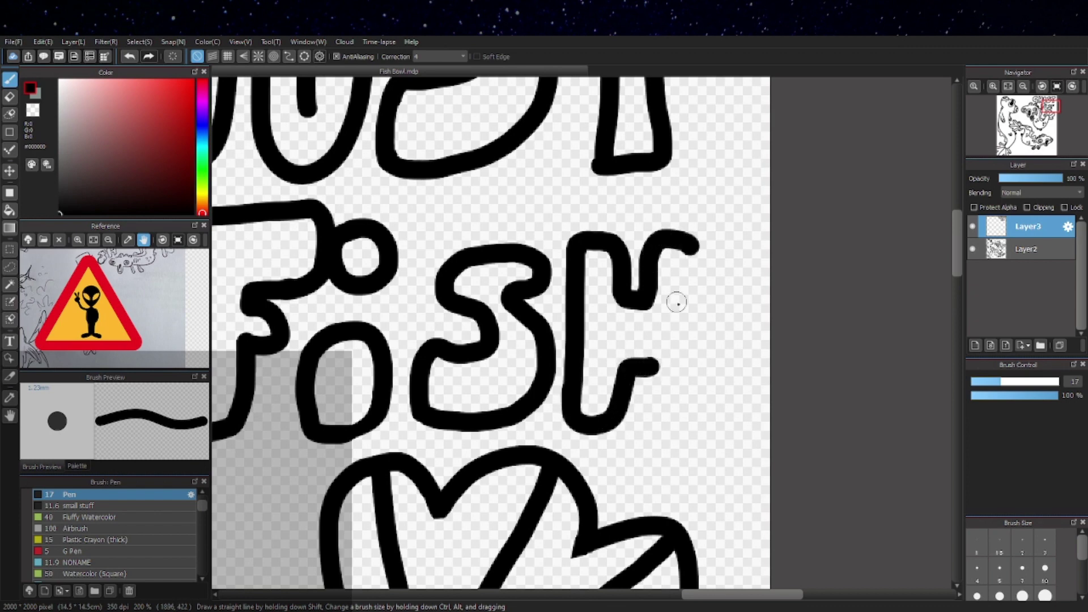
{"action": "mouse_move", "coordinate": [690, 246]}
{"action": "left_mouse_down"}
{"action": "mouse_move", "coordinate": [691, 393]}
{"action": "mouse_move", "coordinate": [675, 426]}
{"action": "mouse_move", "coordinate": [648, 427]}
{"action": "mouse_move", "coordinate": [647, 369]}
{"action": "left_mouse_up"}
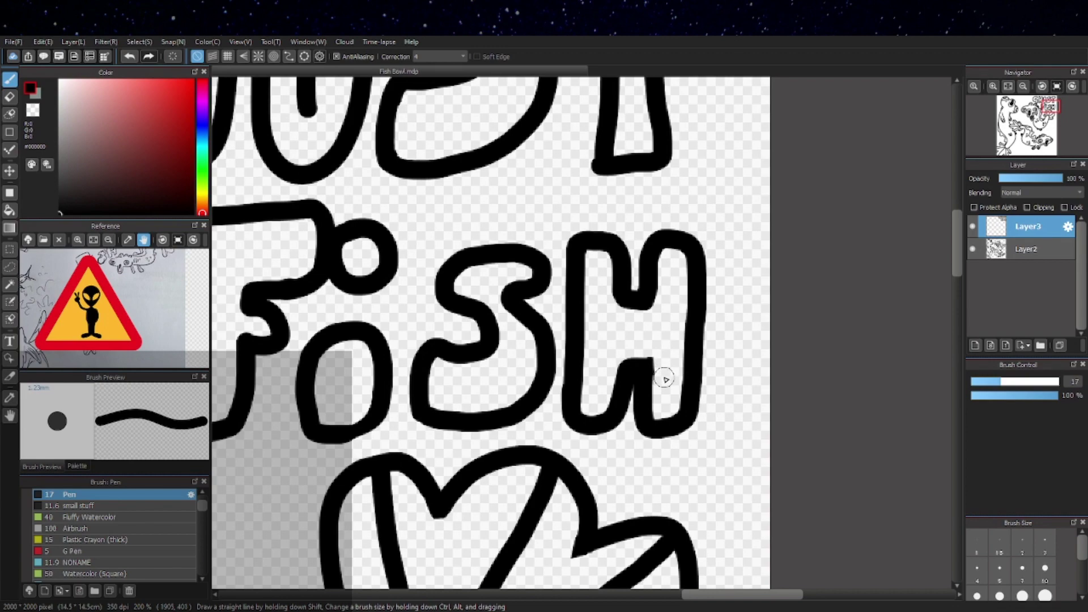
{"action": "scroll", "coordinate": [696, 398], "scroll_direction": "down", "scroll_amount": 5}
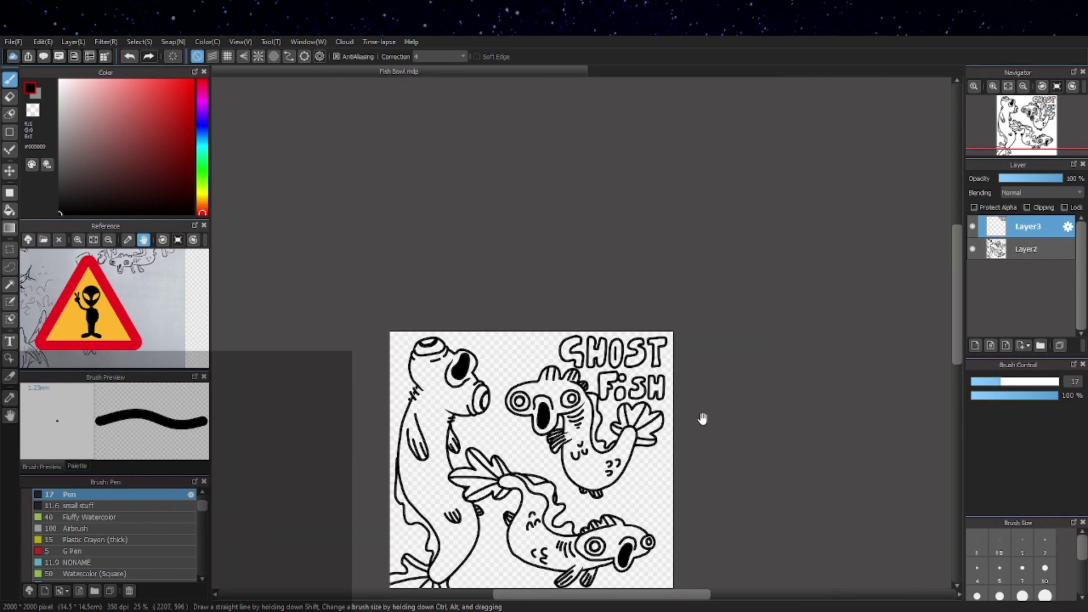
Move the GHOST FiSH lettering layer slightly closer to the canvas's upper-right corner.
{"action": "left_click_drag", "start_coordinate": [703, 418], "coordinate": [679, 330]}
{"action": "scroll", "coordinate": [587, 318], "scroll_direction": "up", "scroll_amount": 1}
{"action": "scroll", "coordinate": [588, 318], "scroll_direction": "up", "scroll_amount": 1}
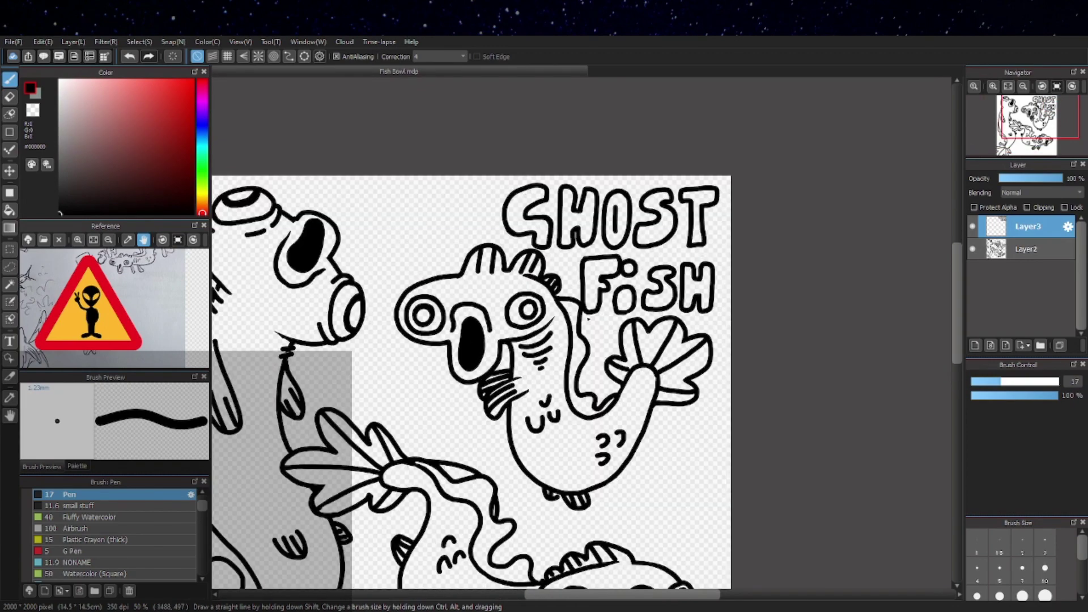
{"action": "left_click_drag", "start_coordinate": [763, 291], "coordinate": [732, 306]}
{"action": "left_click", "coordinate": [10, 171]}
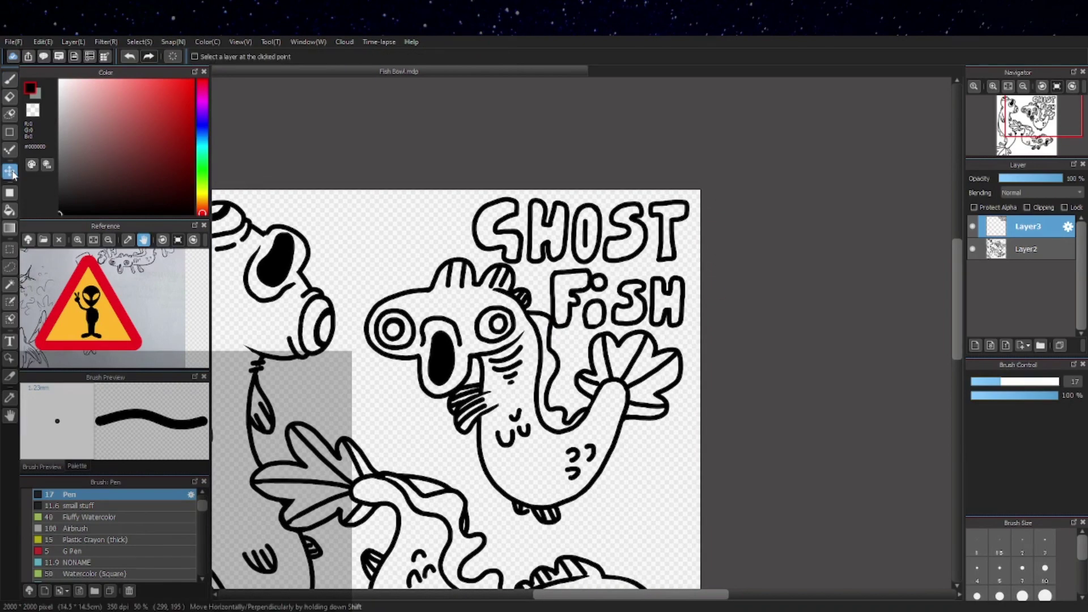
{"action": "scroll", "coordinate": [642, 301], "scroll_direction": "up", "scroll_amount": 1}
{"action": "left_click_drag", "start_coordinate": [636, 289], "coordinate": [641, 285]}
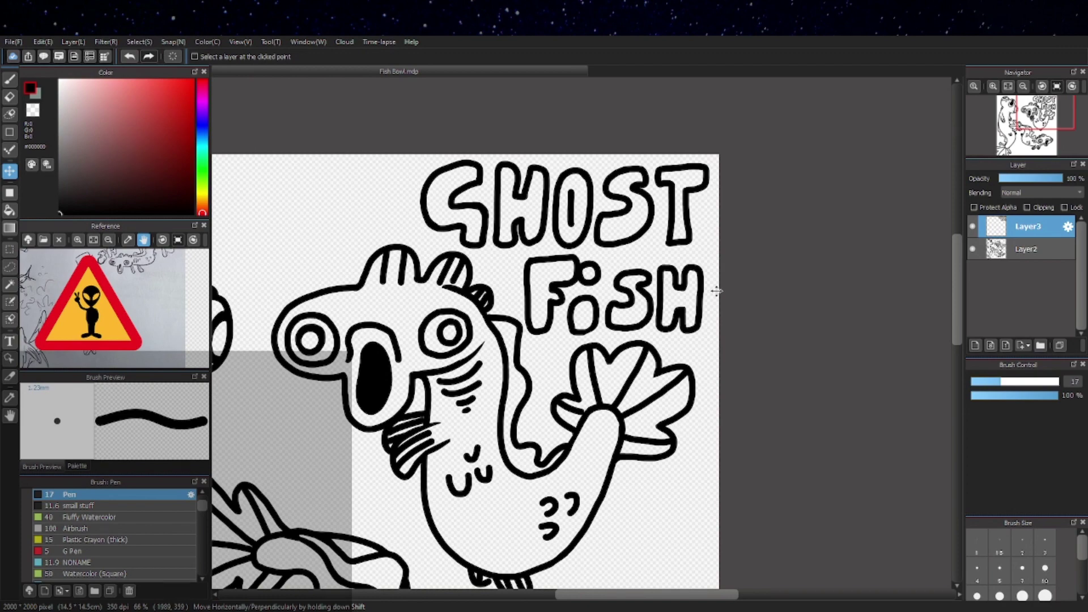
{"action": "scroll", "coordinate": [716, 290], "scroll_direction": "down", "scroll_amount": 2}
{"action": "left_click_drag", "start_coordinate": [656, 439], "coordinate": [666, 340]}
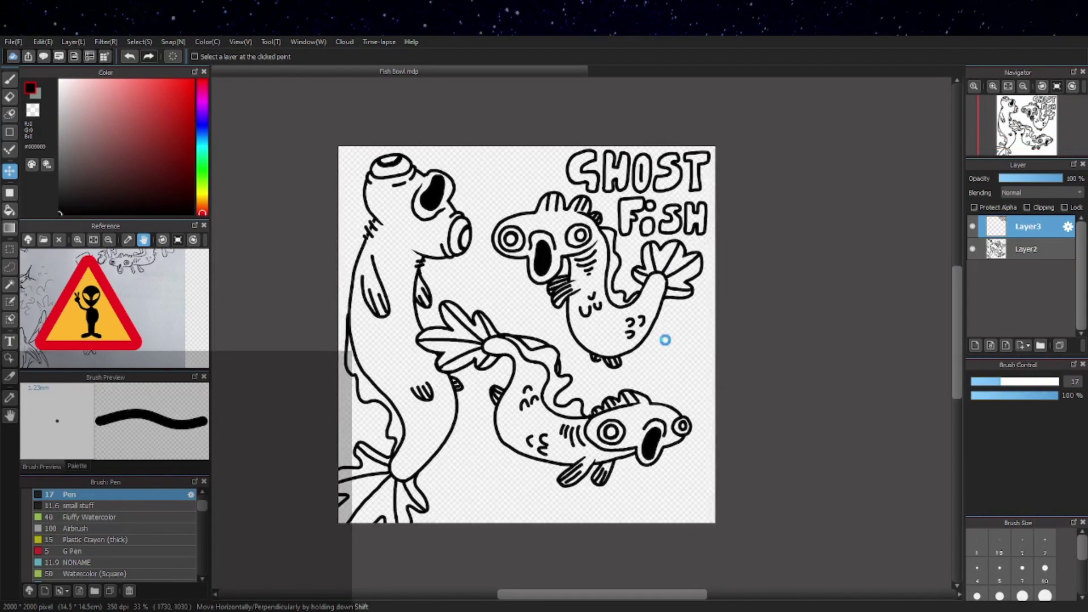
On the fish line art layer, draw a small floating ghost beside the GHOST lettering and a tiny ghost with a face between them.
{"action": "key", "text": "b"}
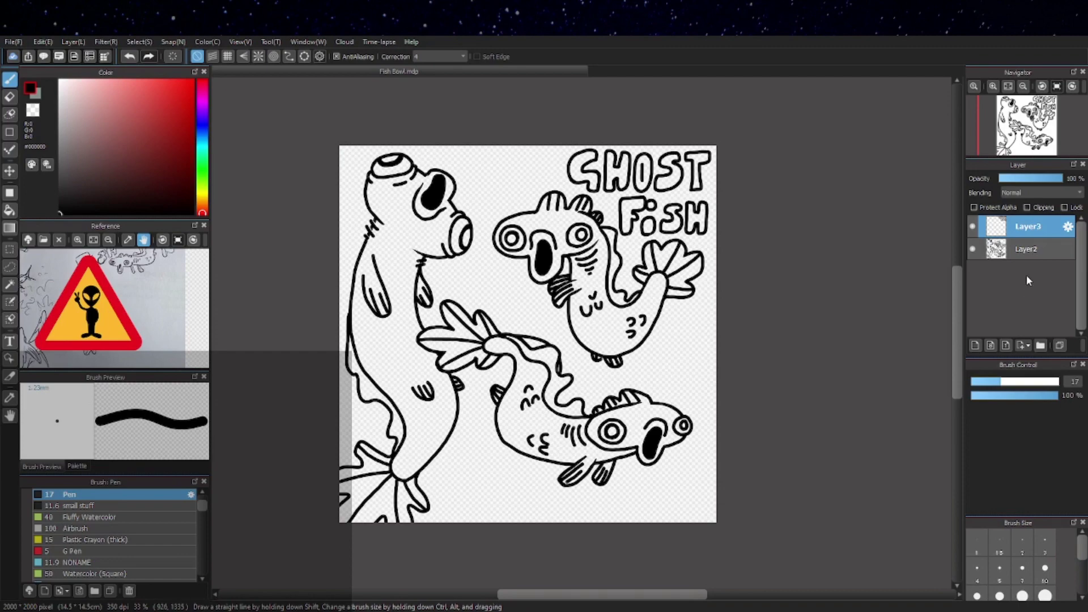
{"action": "left_click", "coordinate": [1026, 250]}
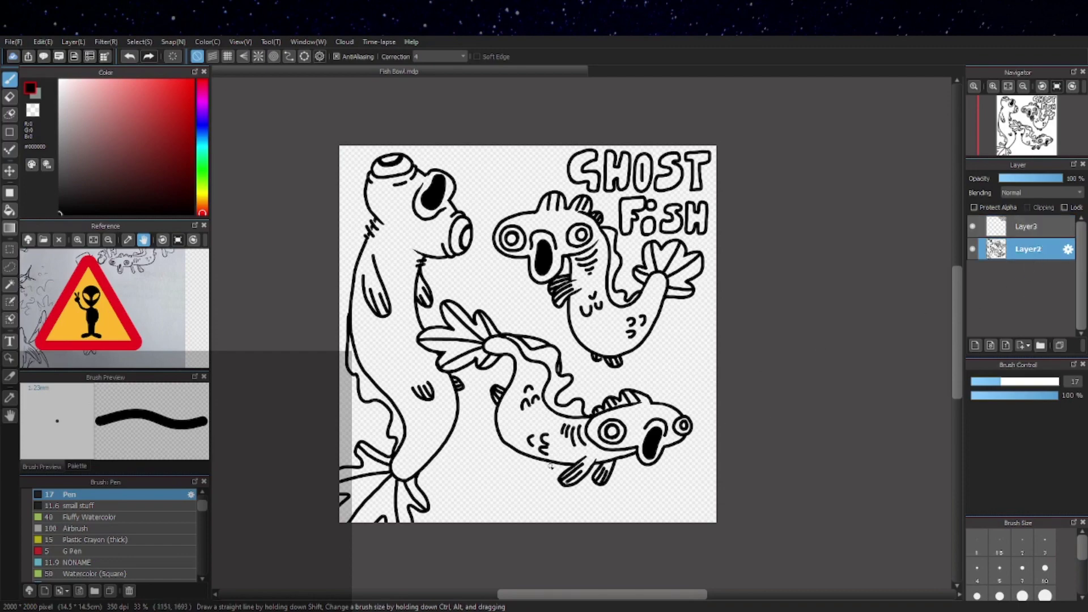
{"action": "left_click_drag", "start_coordinate": [744, 272], "coordinate": [722, 350]}
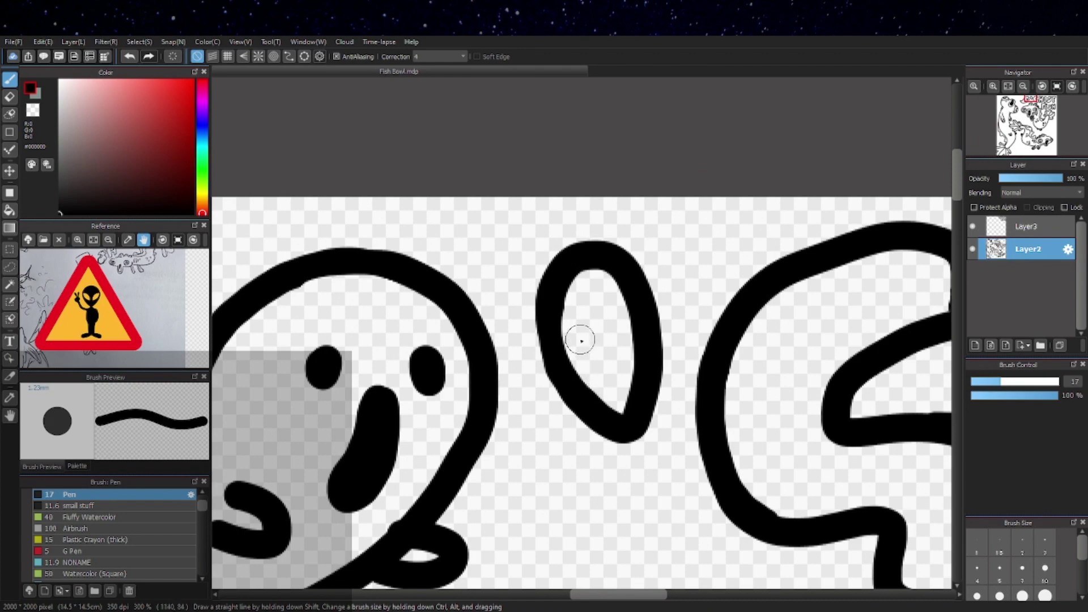
{"action": "left_click", "coordinate": [577, 312]}
{"action": "left_click", "coordinate": [615, 306]}
{"action": "left_click", "coordinate": [597, 348]}
{"action": "scroll", "coordinate": [703, 360], "scroll_direction": "down", "scroll_amount": 3}
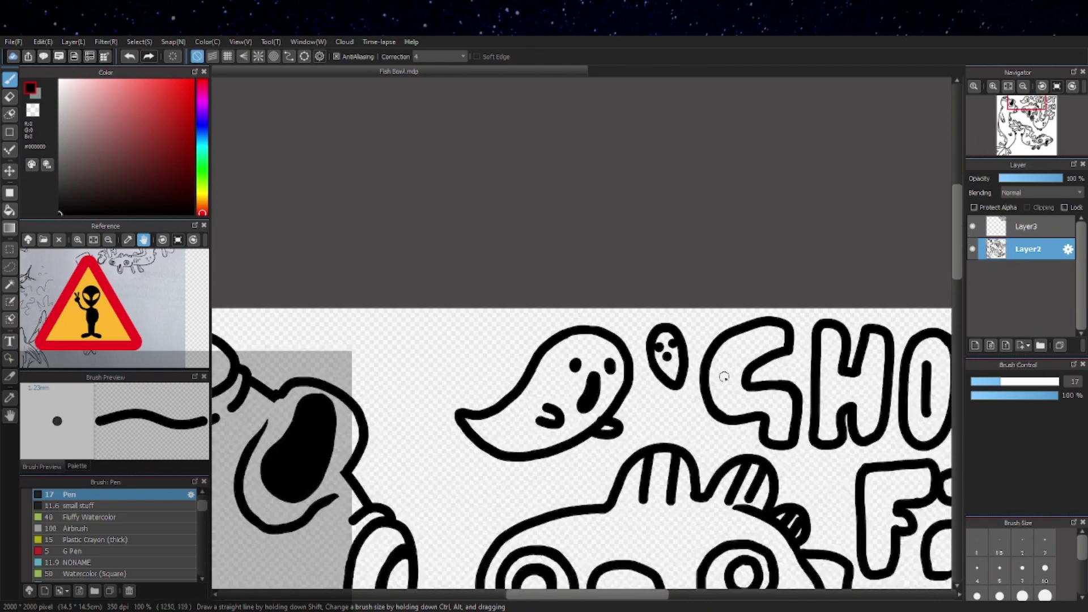
{"action": "scroll", "coordinate": [724, 377], "scroll_direction": "up", "scroll_amount": 3}
{"action": "left_click_drag", "start_coordinate": [682, 339], "coordinate": [684, 355]}
{"action": "scroll", "coordinate": [737, 372], "scroll_direction": "down", "scroll_amount": 2}
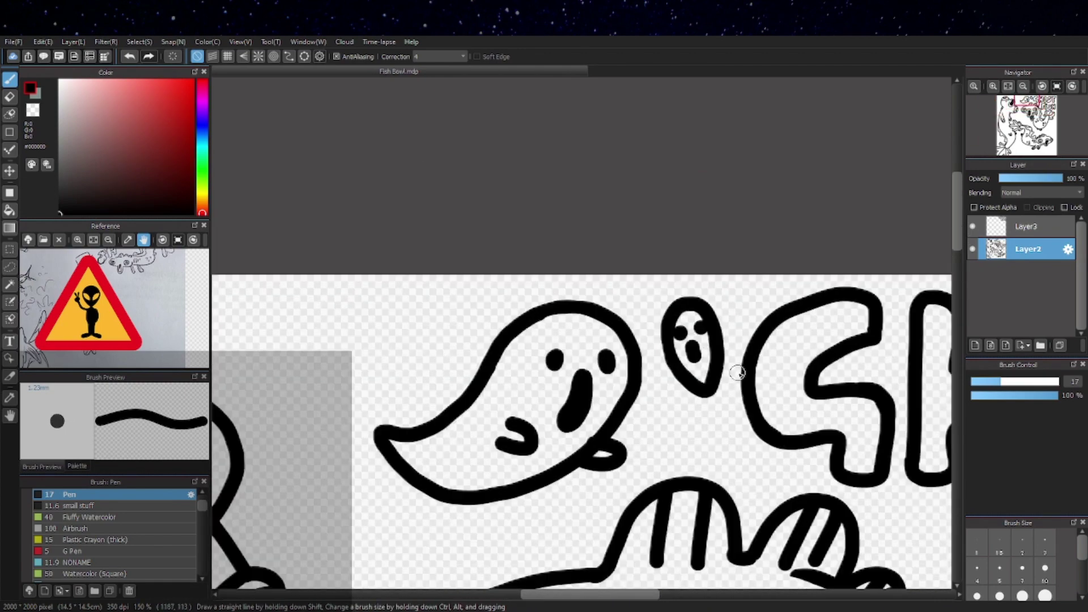
Draw a small ghost fish beneath the lower fish and scatter round bubbles along the canvas's right edge.
{"action": "scroll", "coordinate": [748, 340], "scroll_direction": "down", "scroll_amount": 4}
{"action": "scroll", "coordinate": [575, 196], "scroll_direction": "up", "scroll_amount": 3}
{"action": "mouse_move", "coordinate": [414, 289]}
{"action": "left_mouse_down"}
{"action": "mouse_move", "coordinate": [322, 366]}
{"action": "mouse_move", "coordinate": [351, 407]}
{"action": "mouse_move", "coordinate": [423, 287]}
{"action": "mouse_move", "coordinate": [445, 365]}
{"action": "left_mouse_up"}
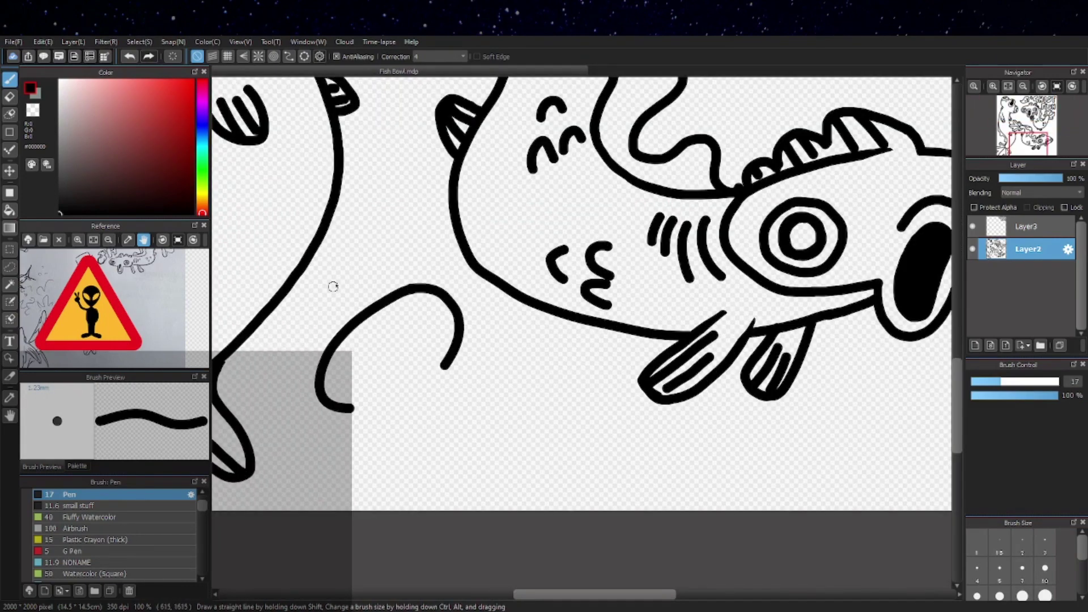
{"action": "left_click_drag", "start_coordinate": [670, 309], "coordinate": [595, 272]}
{"action": "mouse_move", "coordinate": [275, 368]}
{"action": "left_mouse_down"}
{"action": "mouse_move", "coordinate": [312, 356]}
{"action": "mouse_move", "coordinate": [306, 365]}
{"action": "left_mouse_up"}
{"action": "key", "text": "ctrl+z"}
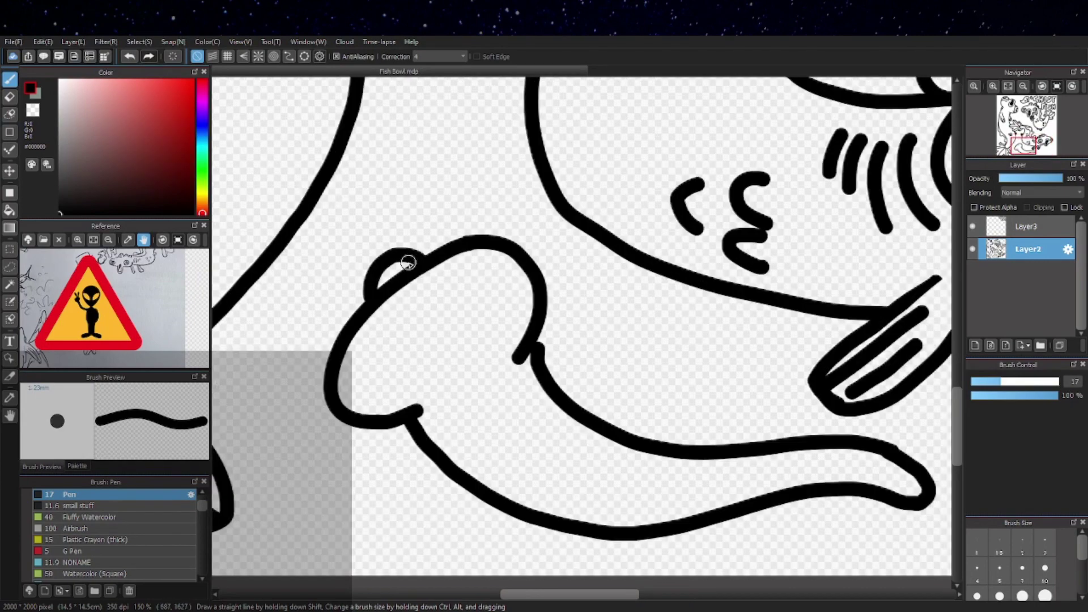
{"action": "mouse_move", "coordinate": [422, 264]}
{"action": "left_mouse_down"}
{"action": "mouse_move", "coordinate": [419, 286]}
{"action": "mouse_move", "coordinate": [402, 274]}
{"action": "mouse_move", "coordinate": [391, 311]}
{"action": "mouse_move", "coordinate": [392, 283]}
{"action": "mouse_move", "coordinate": [390, 312]}
{"action": "mouse_move", "coordinate": [397, 279]}
{"action": "mouse_move", "coordinate": [429, 279]}
{"action": "left_mouse_up"}
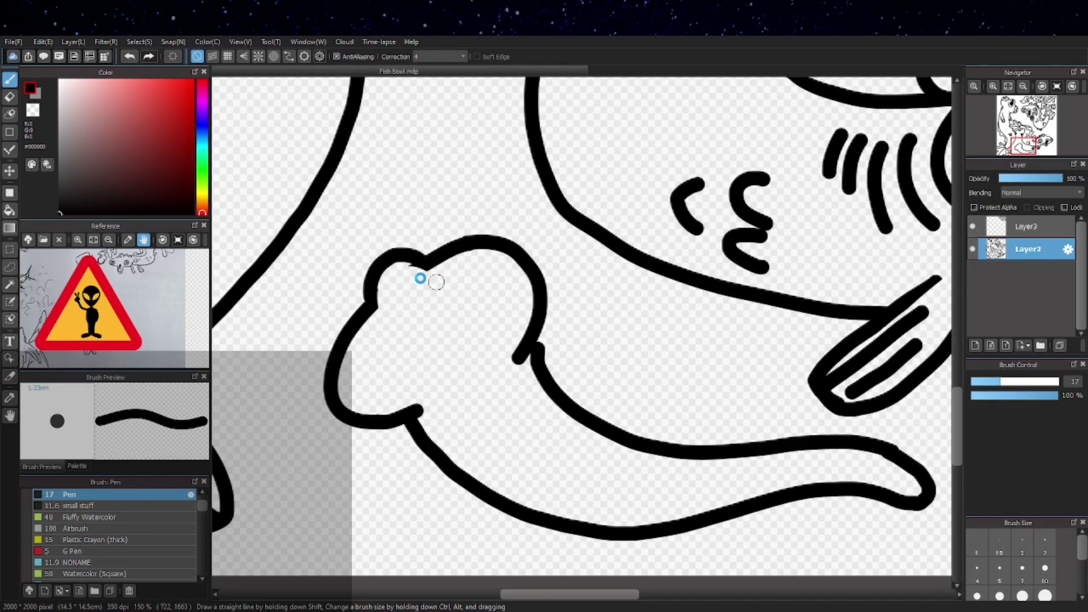
{"action": "scroll", "coordinate": [419, 286], "scroll_direction": "up", "scroll_amount": 2}
{"action": "scroll", "coordinate": [590, 393], "scroll_direction": "down", "scroll_amount": 3}
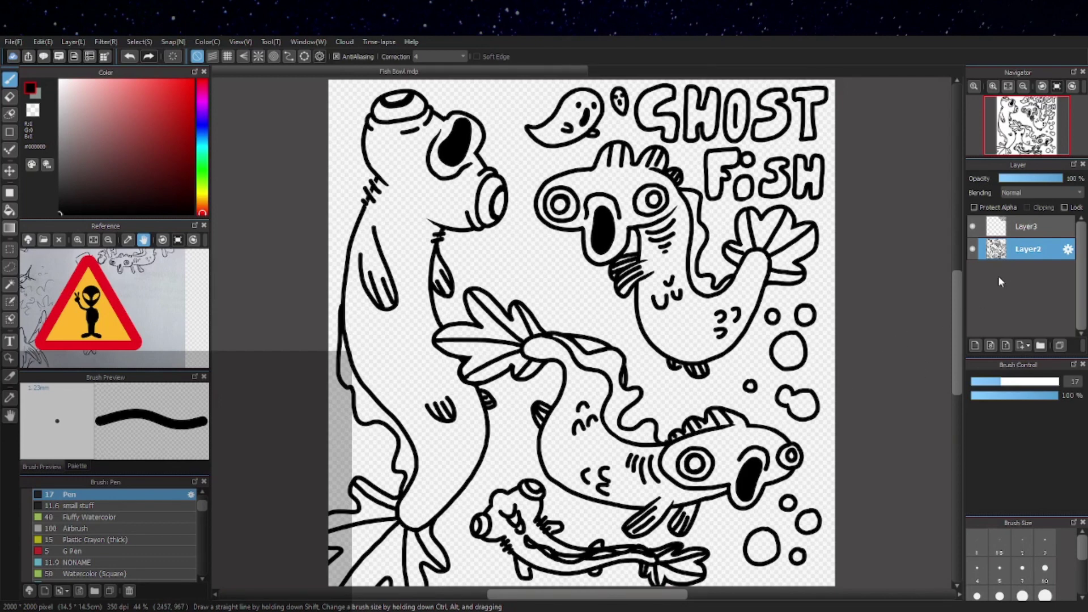
Merge the lettering layer with the fish line art and add an empty layer beneath it for colour.
{"action": "left_click", "coordinate": [975, 345]}
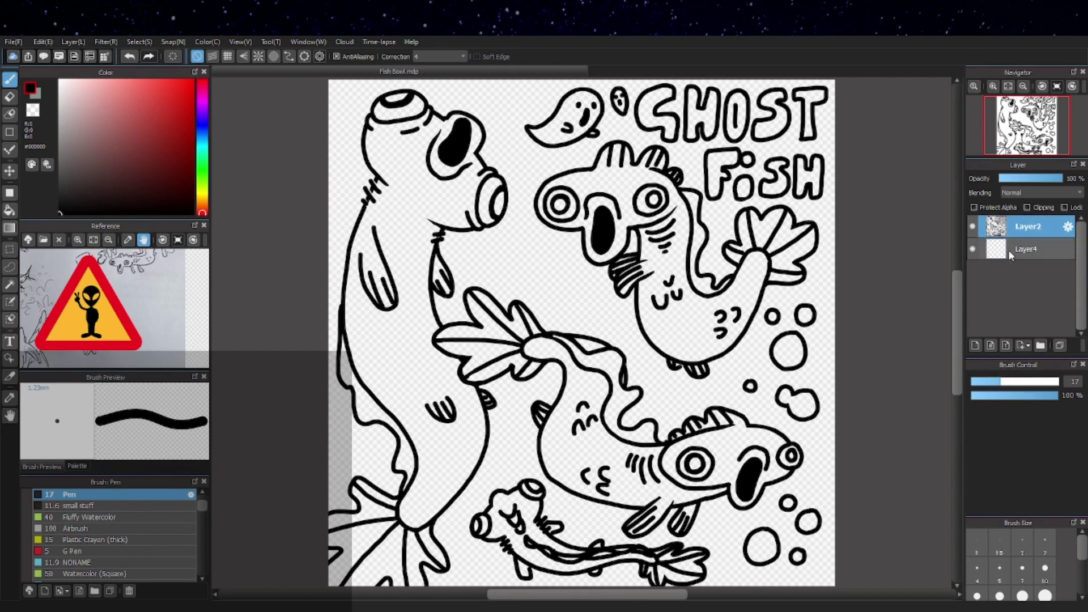
{"action": "left_click", "coordinate": [1012, 256]}
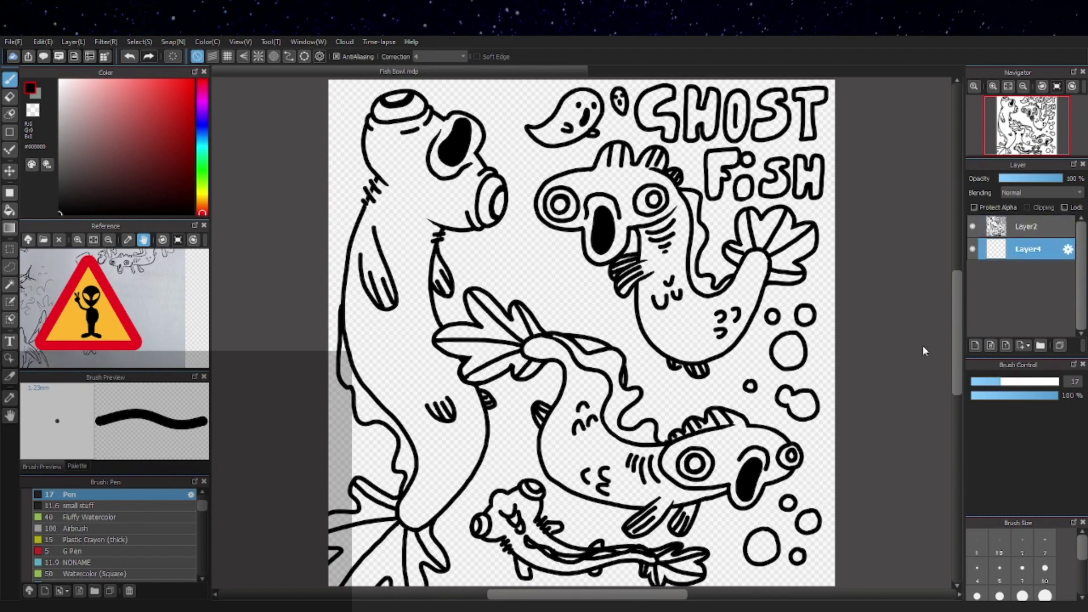
Try pale green and pale blue test strokes on the upper fish's neck, undoing each.
{"action": "left_click_drag", "start_coordinate": [855, 443], "coordinate": [833, 415]}
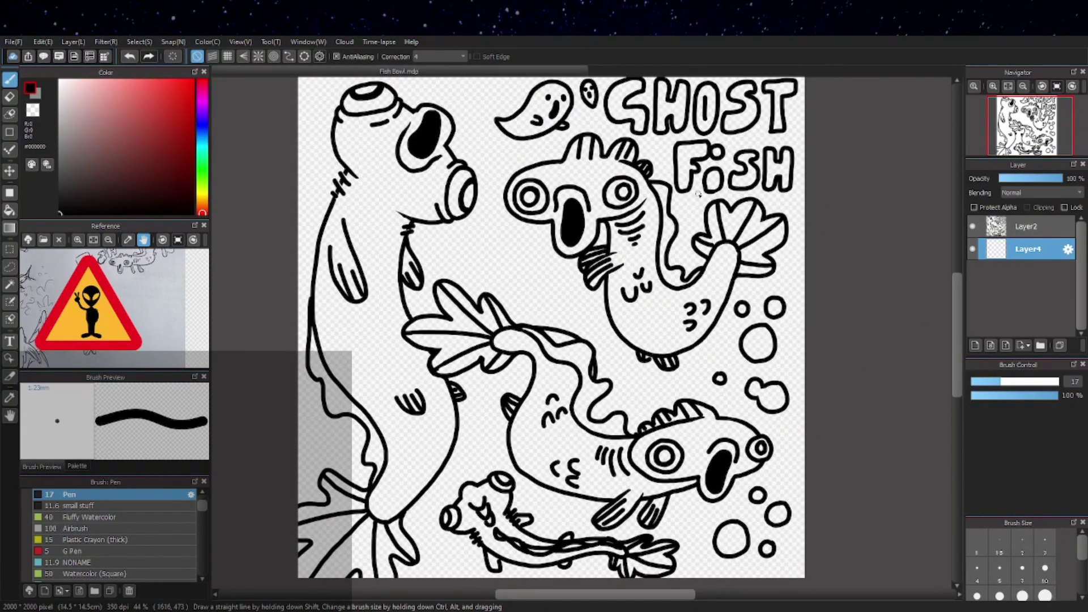
{"action": "scroll", "coordinate": [698, 194], "scroll_direction": "up", "scroll_amount": 2}
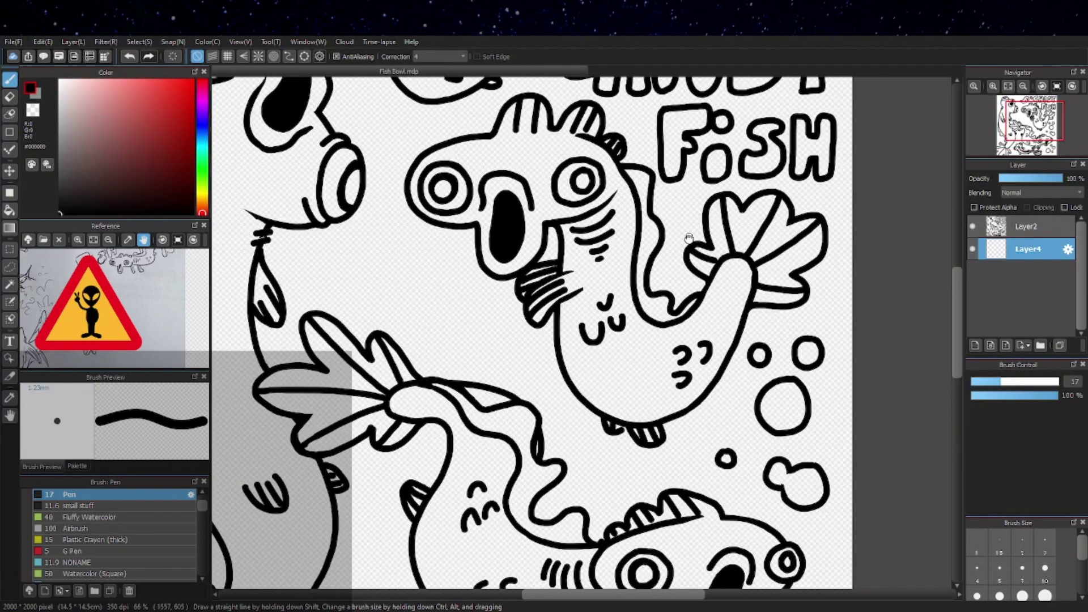
{"action": "left_click_drag", "start_coordinate": [689, 238], "coordinate": [661, 317]}
{"action": "left_click", "coordinate": [203, 181]}
{"action": "left_click", "coordinate": [85, 80]}
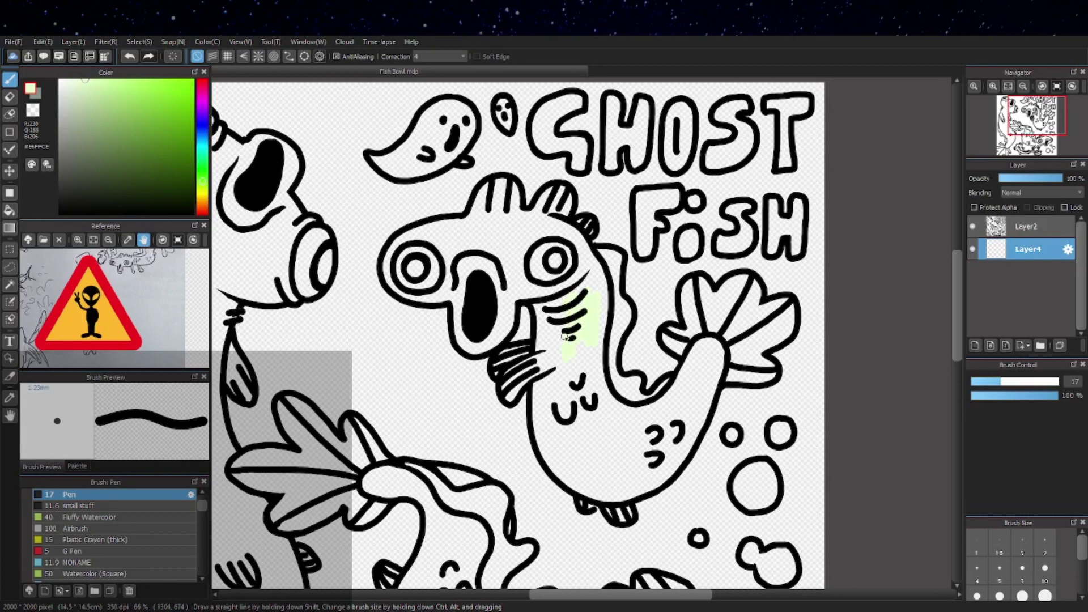
{"action": "key", "text": "ctrl+z"}
{"action": "left_click_drag", "start_coordinate": [203, 157], "coordinate": [203, 142]}
{"action": "left_click_drag", "start_coordinate": [573, 329], "coordinate": [556, 373]}
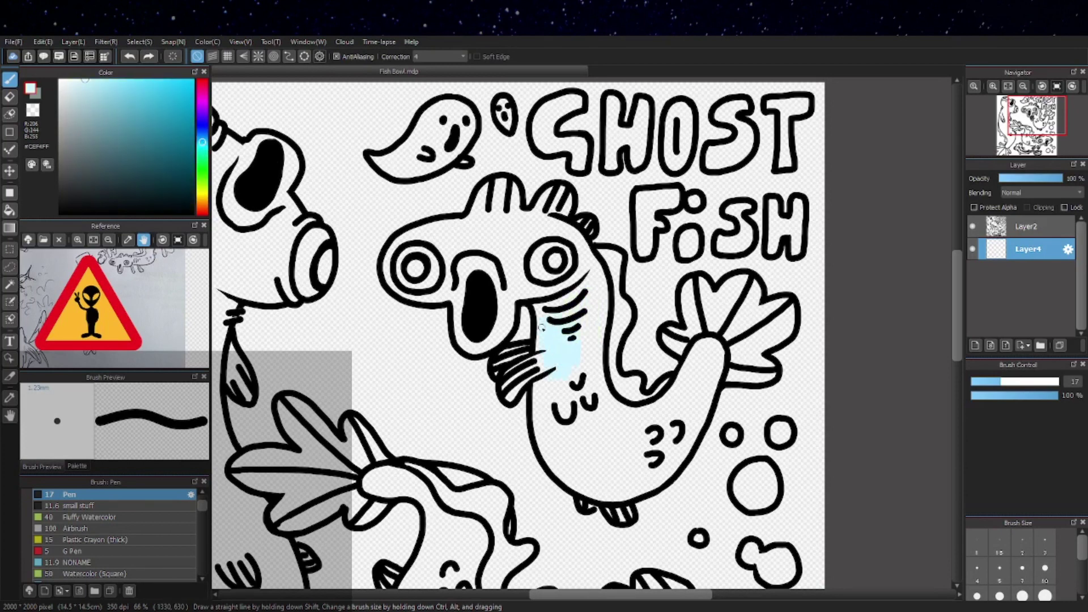
{"action": "key", "text": "ctrl+z"}
Try pink, paler pink and pinkish lilac test strokes on the upper fish, undoing each.
{"action": "left_click", "coordinate": [202, 82]}
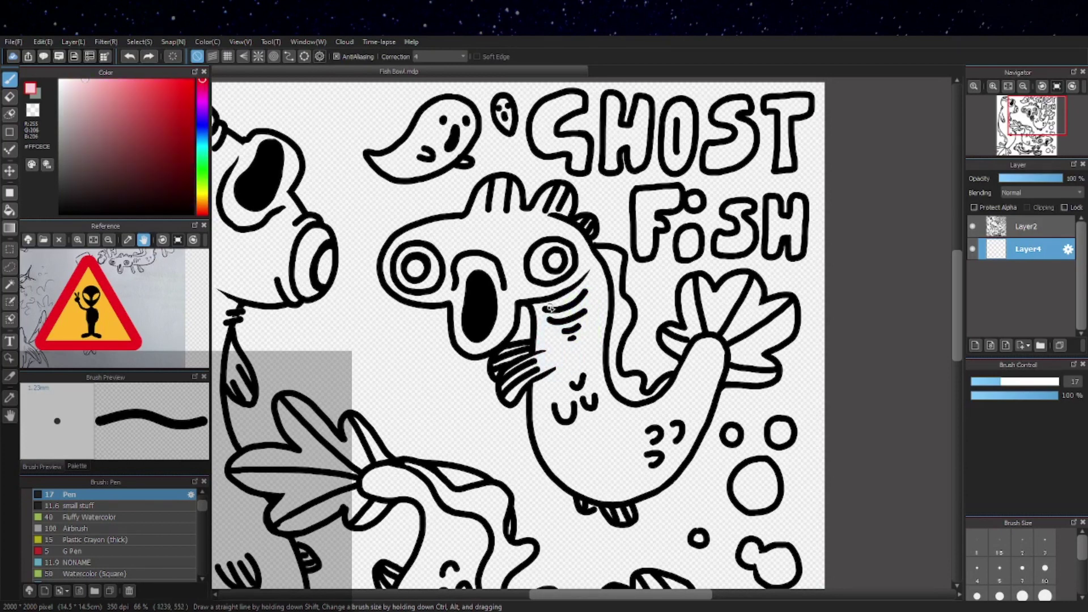
{"action": "mouse_move", "coordinate": [538, 324]}
{"action": "left_mouse_down"}
{"action": "mouse_move", "coordinate": [543, 366]}
{"action": "mouse_move", "coordinate": [556, 333]}
{"action": "mouse_move", "coordinate": [565, 352]}
{"action": "mouse_move", "coordinate": [578, 311]}
{"action": "mouse_move", "coordinate": [579, 335]}
{"action": "left_mouse_up"}
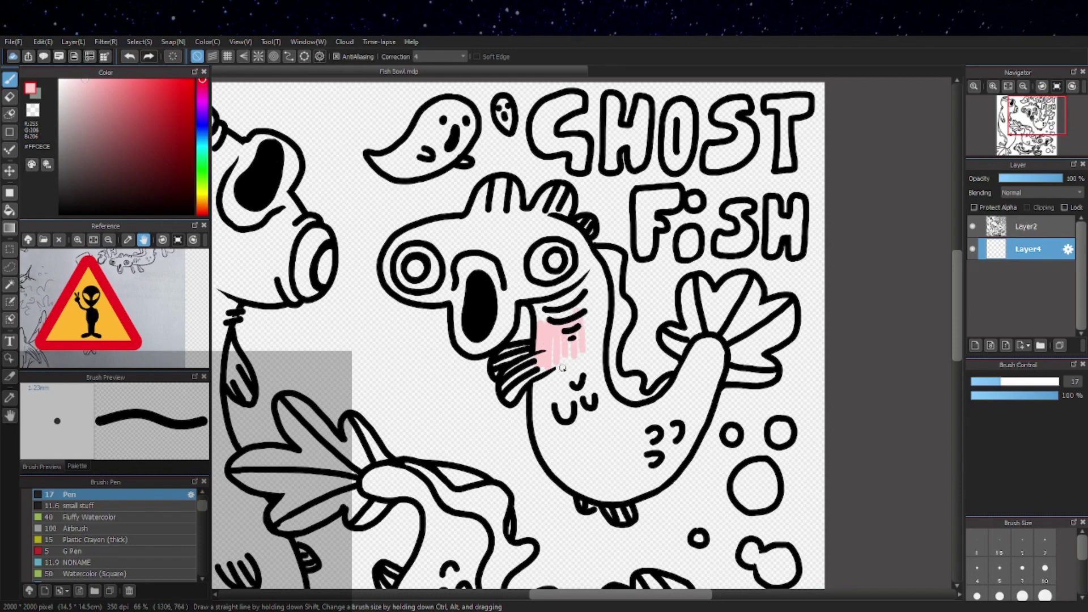
{"action": "scroll", "coordinate": [563, 368], "scroll_direction": "up", "scroll_amount": 2}
{"action": "key", "text": "ctrl+z"}
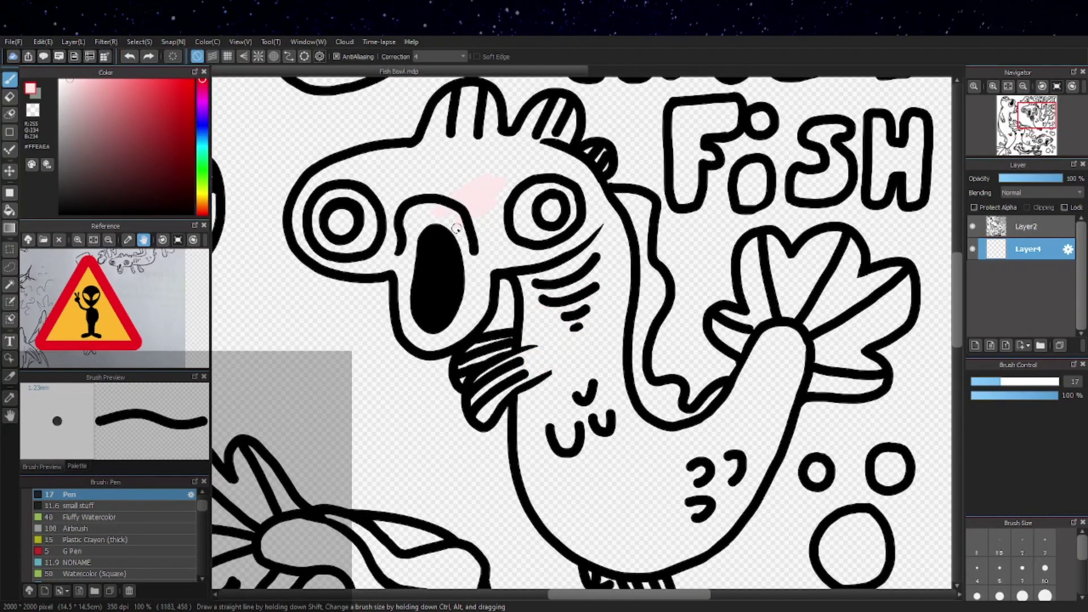
{"action": "mouse_move", "coordinate": [489, 249]}
{"action": "left_mouse_down"}
{"action": "mouse_move", "coordinate": [550, 251]}
{"action": "mouse_move", "coordinate": [574, 293]}
{"action": "left_mouse_up"}
{"action": "key", "text": "ctrl+z"}
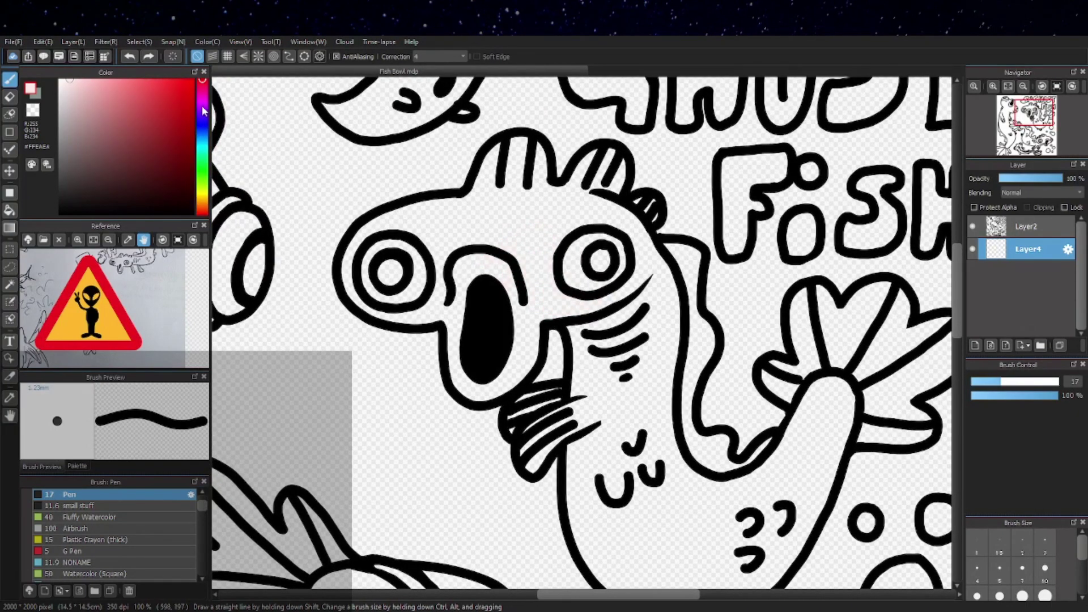
{"action": "left_click", "coordinate": [202, 106]}
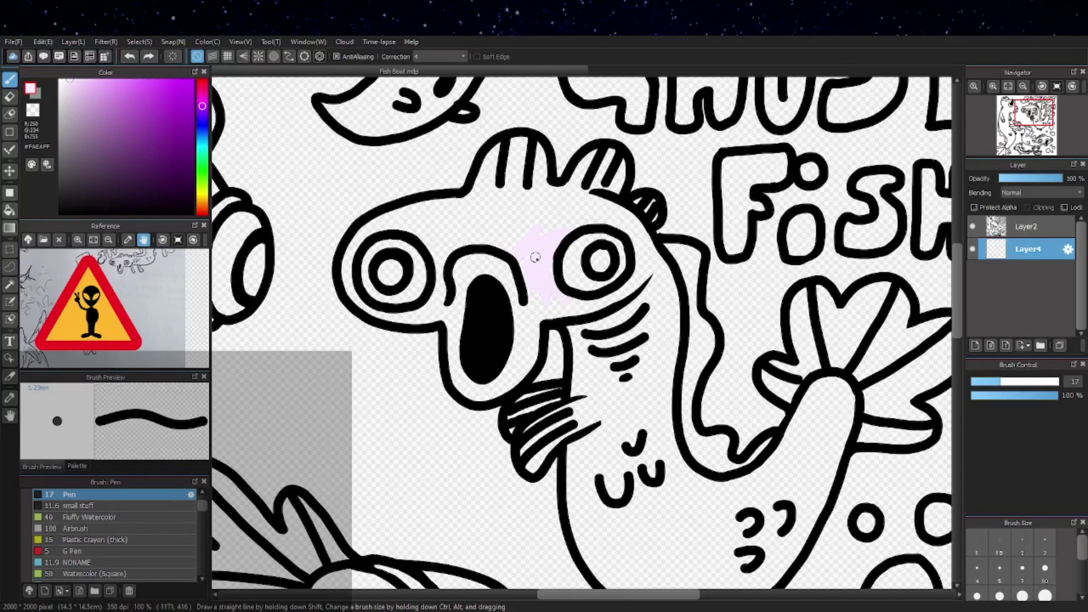
{"action": "key", "text": "ctrl+z"}
Fill the upper, lower and small fish bodies with pale lavender #F6EAFF and add a bright blue background layer beneath.
{"action": "left_click", "coordinate": [202, 110]}
{"action": "key", "text": "g"}
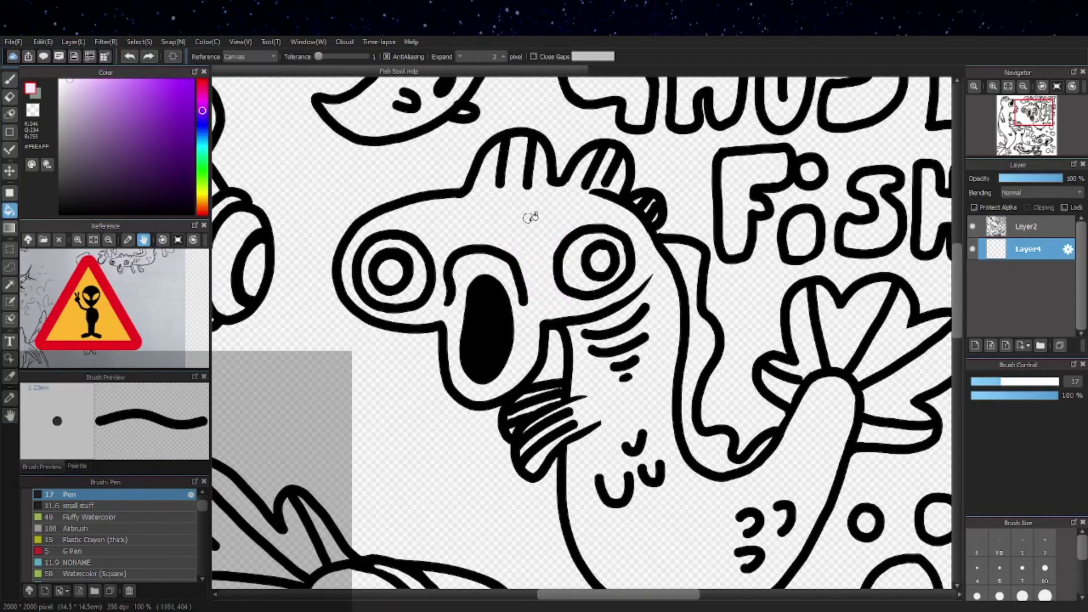
{"action": "left_click", "coordinate": [634, 247]}
{"action": "scroll", "coordinate": [721, 391], "scroll_direction": "down", "scroll_amount": 3}
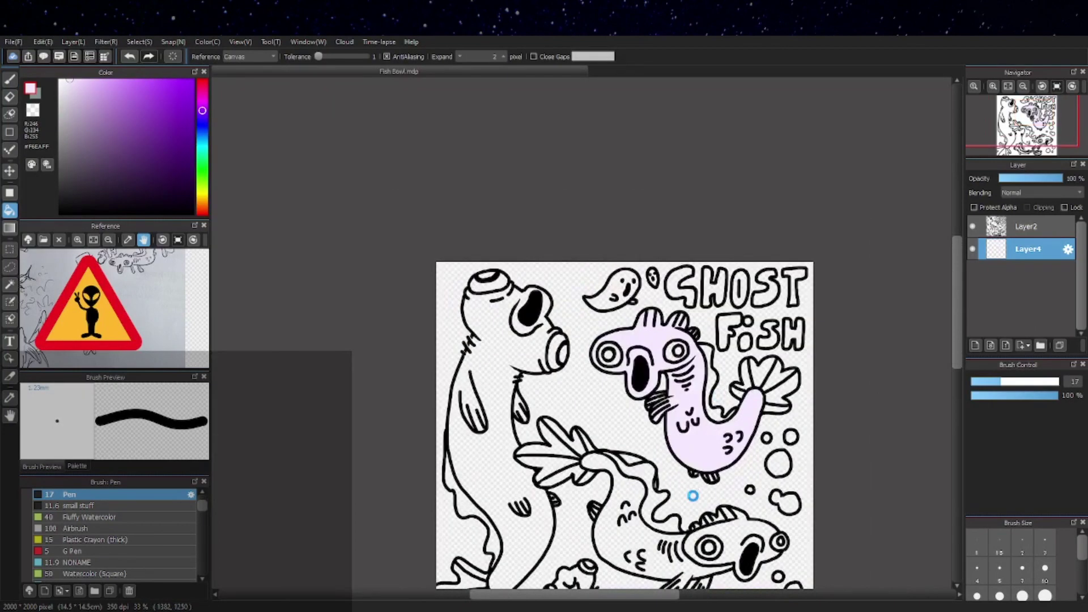
{"action": "scroll", "coordinate": [692, 496], "scroll_direction": "up", "scroll_amount": 3}
{"action": "scroll", "coordinate": [780, 274], "scroll_direction": "down", "scroll_amount": 3}
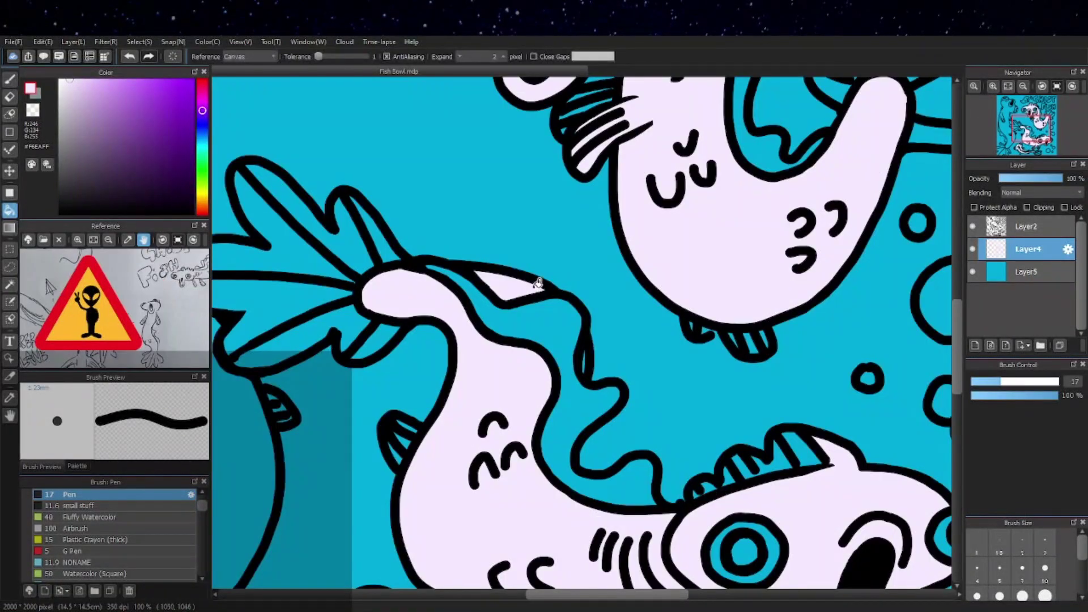
Touch up the narrow folded sliver of the lower fish's ribbon fin with the pale lavender pen.
{"action": "key", "text": "b"}
{"action": "scroll", "coordinate": [581, 350], "scroll_direction": "up", "scroll_amount": 2}
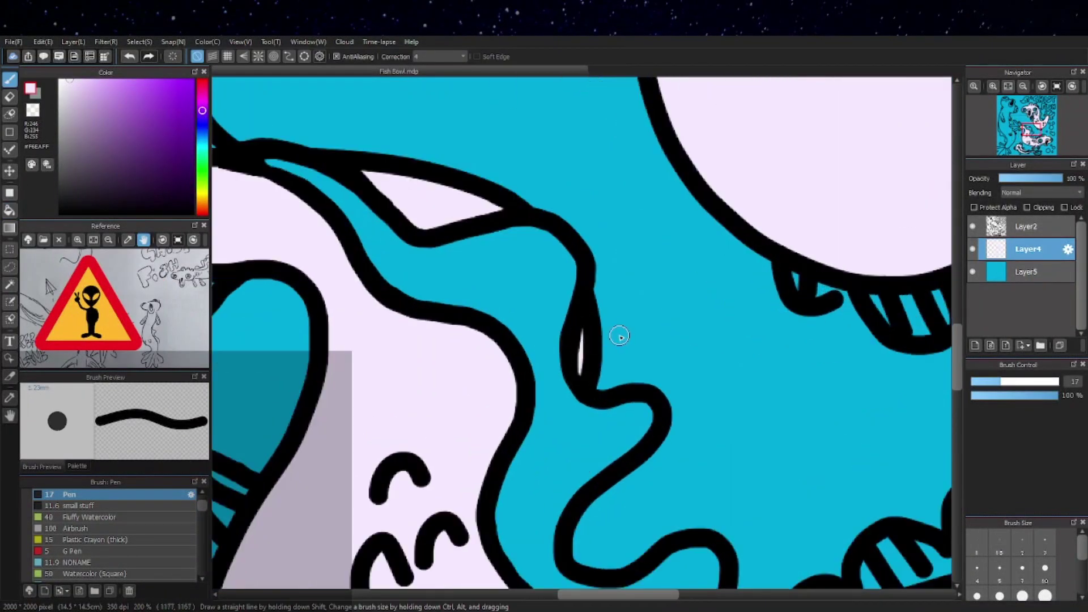
{"action": "scroll", "coordinate": [617, 333], "scroll_direction": "down", "scroll_amount": 2}
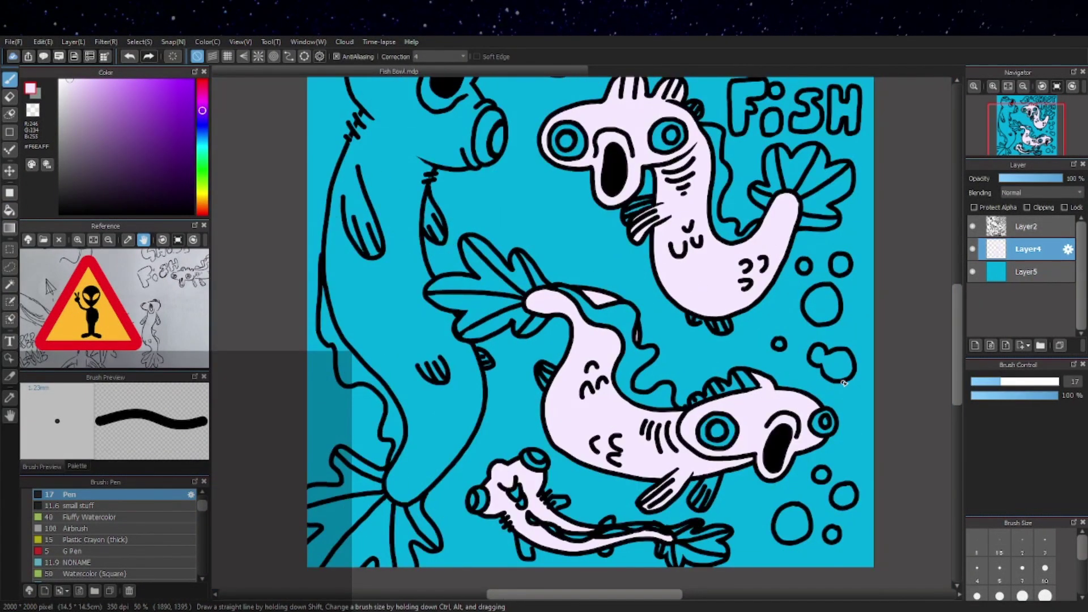
{"action": "left_click_drag", "start_coordinate": [876, 376], "coordinate": [814, 268]}
{"action": "scroll", "coordinate": [630, 459], "scroll_direction": "up", "scroll_amount": 1}
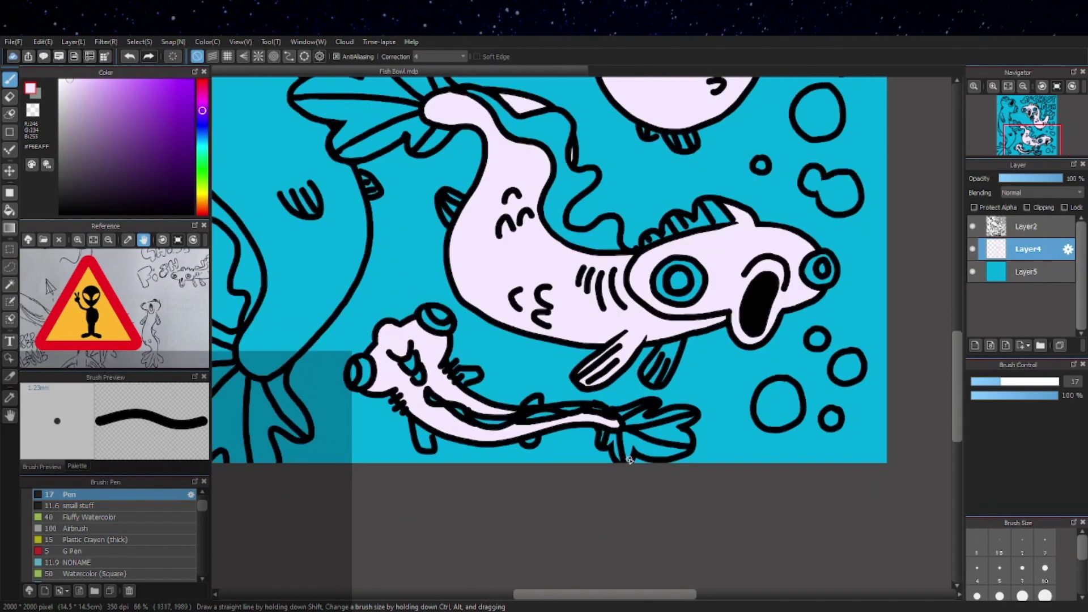
{"action": "scroll", "coordinate": [589, 400], "scroll_direction": "down", "scroll_amount": 1}
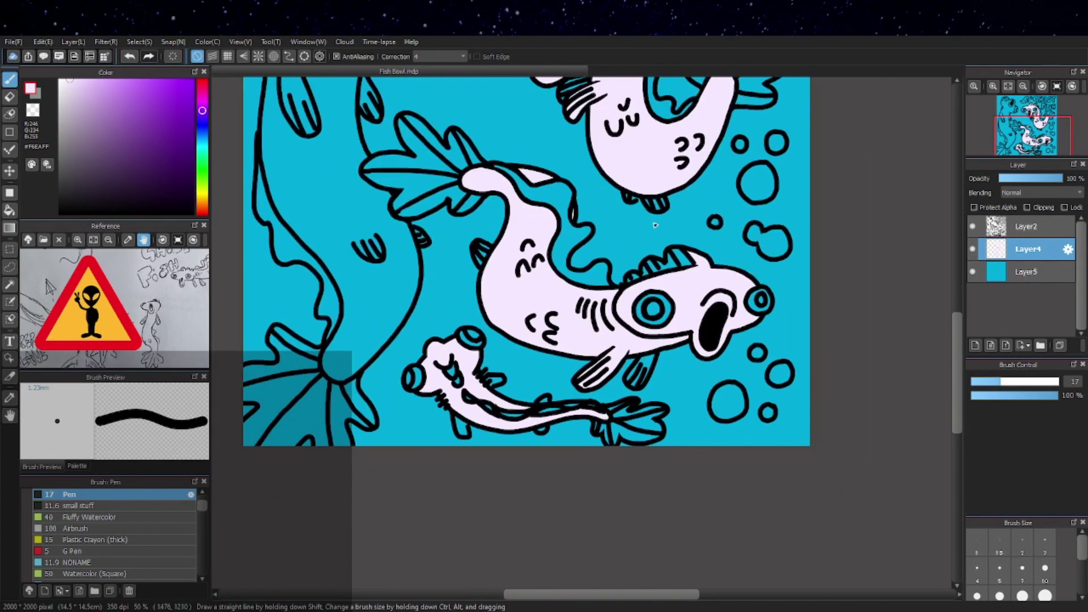
Paint pale lavender across the outline gaps beside the tall fish's upper eye and at the back of its neck.
{"action": "left_click_drag", "start_coordinate": [621, 227], "coordinate": [712, 324]}
{"action": "left_click_drag", "start_coordinate": [513, 258], "coordinate": [511, 466]}
{"action": "scroll", "coordinate": [488, 215], "scroll_direction": "up", "scroll_amount": 3}
{"action": "mouse_move", "coordinate": [484, 251]}
{"action": "left_mouse_down"}
{"action": "mouse_move", "coordinate": [441, 289]}
{"action": "mouse_move", "coordinate": [433, 312]}
{"action": "left_mouse_up"}
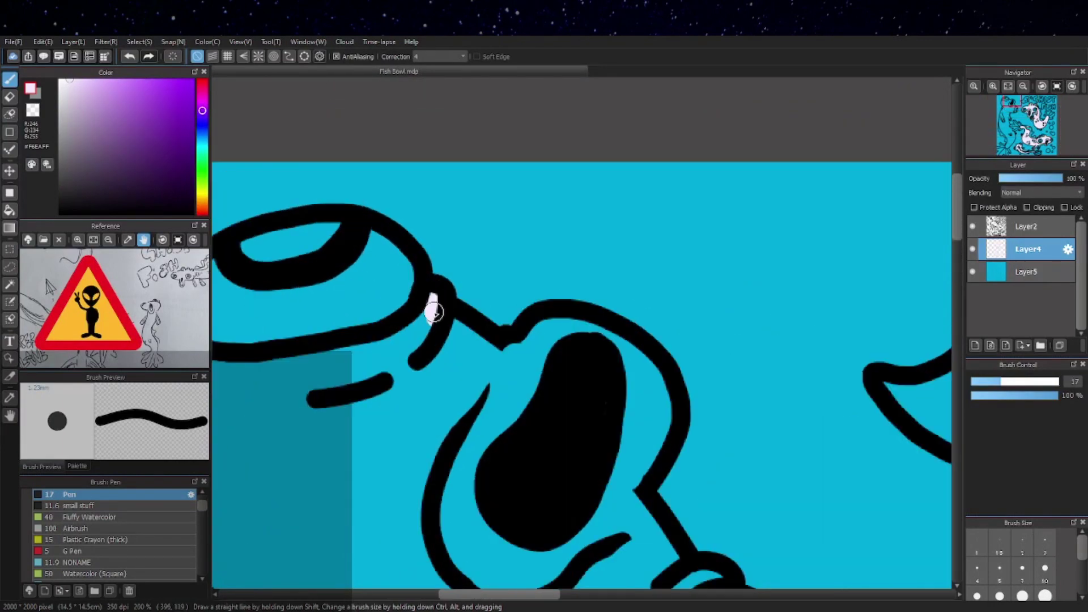
{"action": "scroll", "coordinate": [478, 318], "scroll_direction": "down", "scroll_amount": 2}
{"action": "left_click_drag", "start_coordinate": [621, 434], "coordinate": [631, 292]}
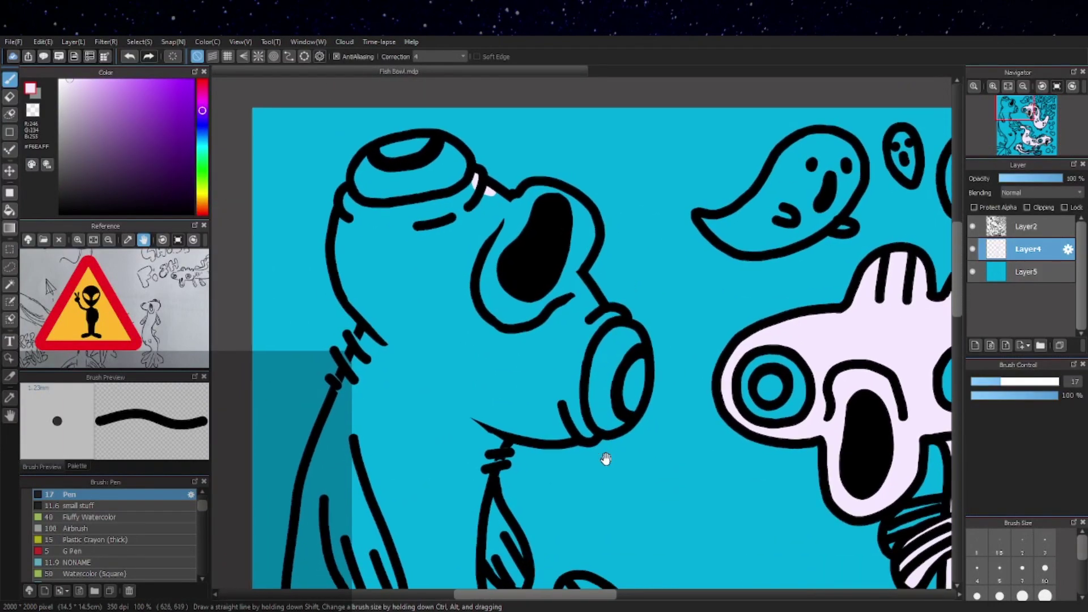
{"action": "left_click_drag", "start_coordinate": [606, 458], "coordinate": [606, 458]}
{"action": "left_click_drag", "start_coordinate": [350, 349], "coordinate": [339, 395]}
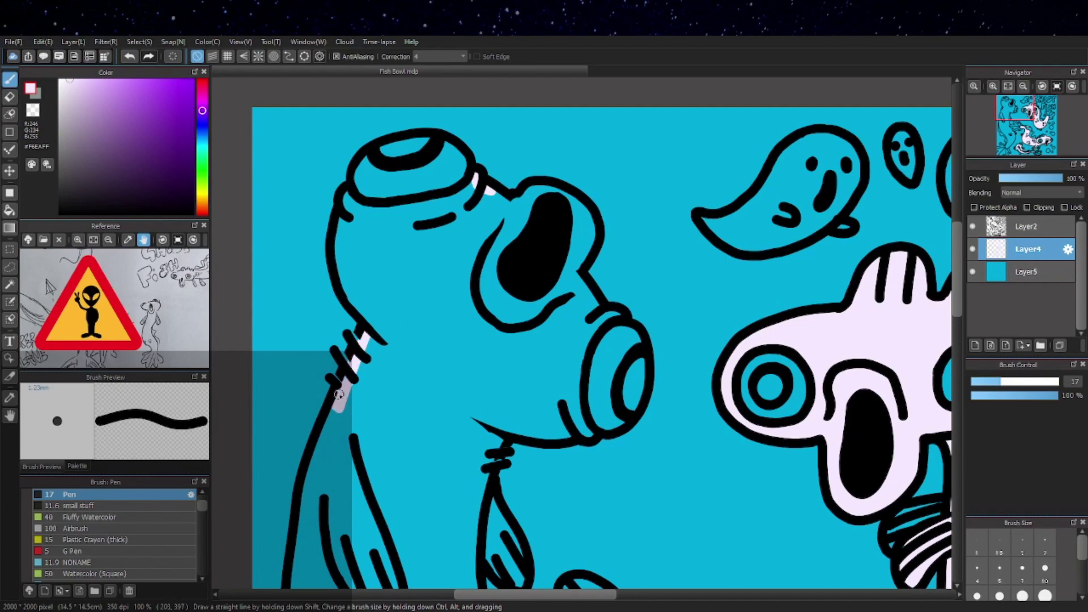
Bucket-fill the tall fish's body with the pale lavender.
{"action": "scroll", "coordinate": [482, 466], "scroll_direction": "down", "scroll_amount": 2}
{"action": "key", "text": "g"}
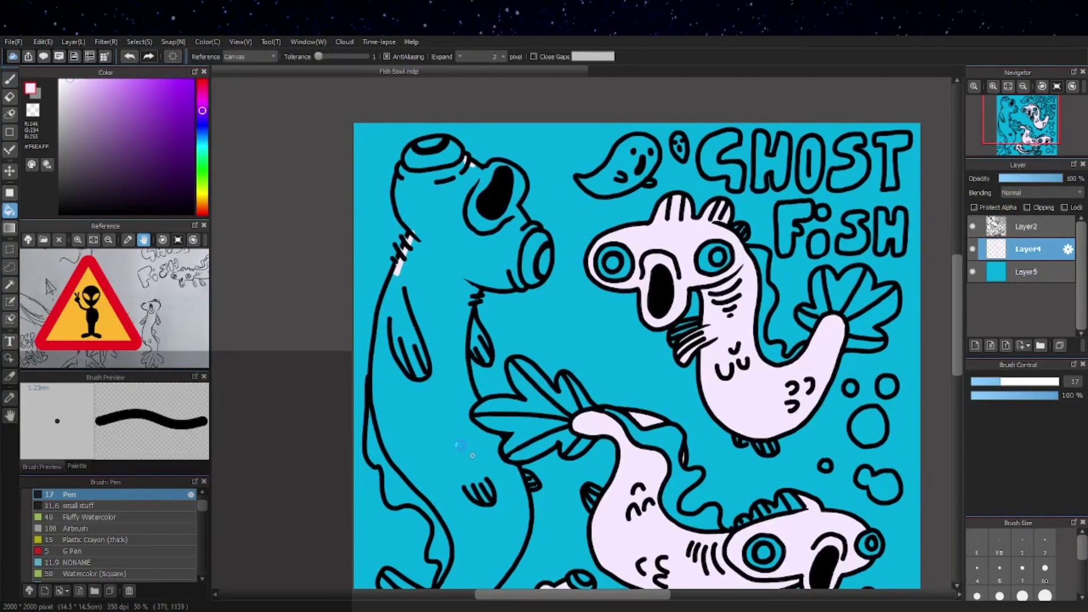
{"action": "left_click", "coordinate": [463, 441]}
Paint the lower fish's striped back fin and front fins and the small fish's side fins pale lavender.
{"action": "scroll", "coordinate": [503, 461], "scroll_direction": "down", "scroll_amount": 1}
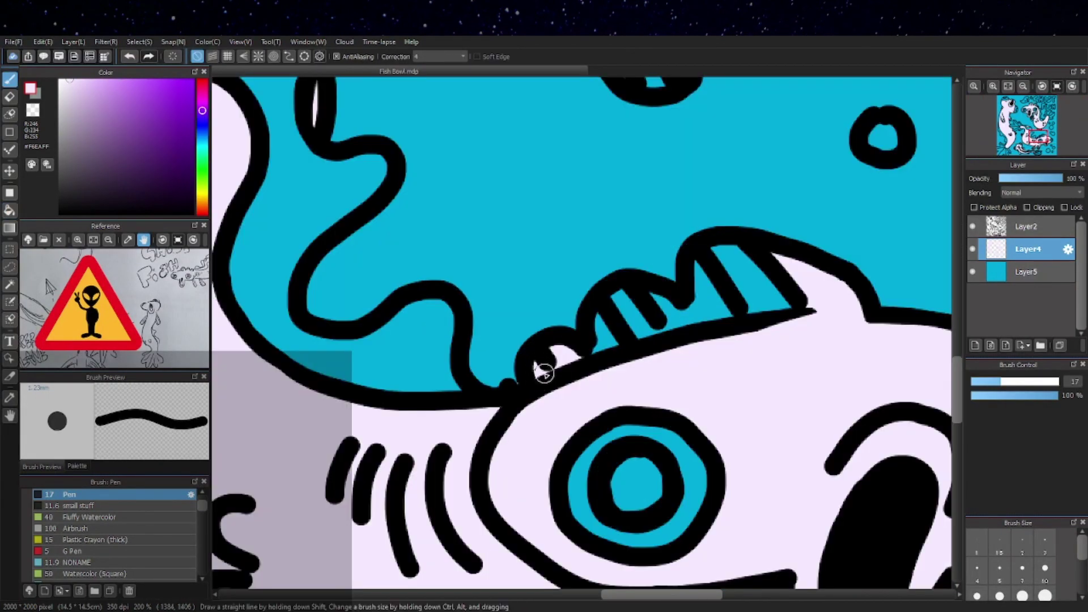
{"action": "mouse_move", "coordinate": [545, 369]}
{"action": "left_mouse_down"}
{"action": "mouse_move", "coordinate": [665, 334]}
{"action": "mouse_move", "coordinate": [600, 317]}
{"action": "mouse_move", "coordinate": [656, 300]}
{"action": "mouse_move", "coordinate": [696, 306]}
{"action": "mouse_move", "coordinate": [651, 314]}
{"action": "mouse_move", "coordinate": [602, 347]}
{"action": "mouse_move", "coordinate": [710, 310]}
{"action": "mouse_move", "coordinate": [692, 293]}
{"action": "left_mouse_up"}
{"action": "mouse_move", "coordinate": [780, 287]}
{"action": "left_mouse_down"}
{"action": "mouse_move", "coordinate": [728, 316]}
{"action": "mouse_move", "coordinate": [668, 335]}
{"action": "left_mouse_up"}
{"action": "mouse_move", "coordinate": [586, 335]}
{"action": "left_mouse_down"}
{"action": "mouse_move", "coordinate": [599, 304]}
{"action": "mouse_move", "coordinate": [645, 303]}
{"action": "left_mouse_up"}
{"action": "scroll", "coordinate": [630, 363], "scroll_direction": "down", "scroll_amount": 1}
{"action": "scroll", "coordinate": [629, 363], "scroll_direction": "down", "scroll_amount": 5}
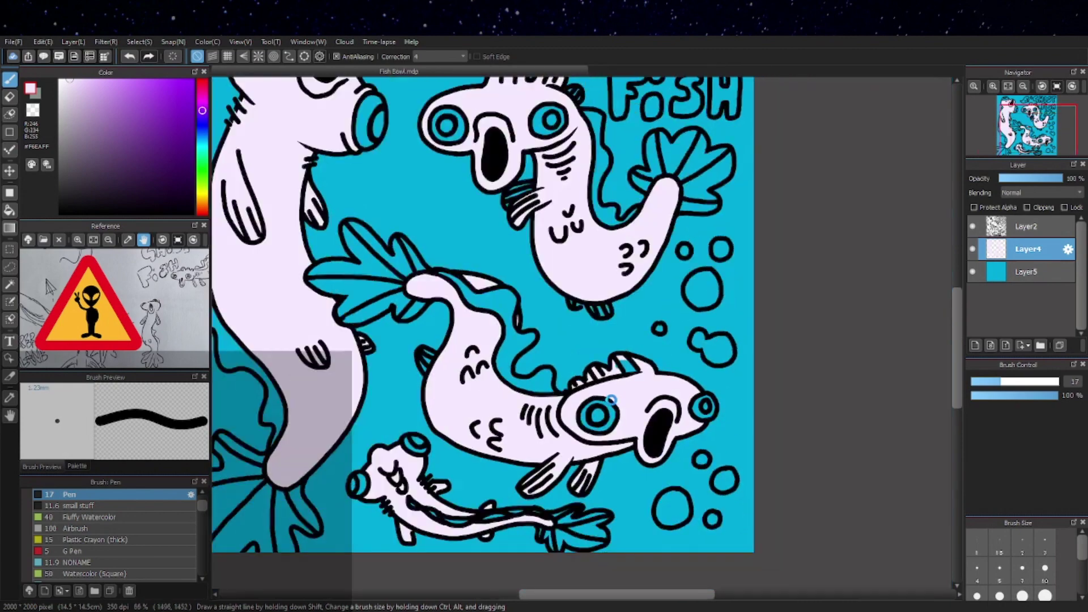
{"action": "scroll", "coordinate": [728, 405], "scroll_direction": "up", "scroll_amount": 3}
{"action": "scroll", "coordinate": [728, 405], "scroll_direction": "up", "scroll_amount": 3}
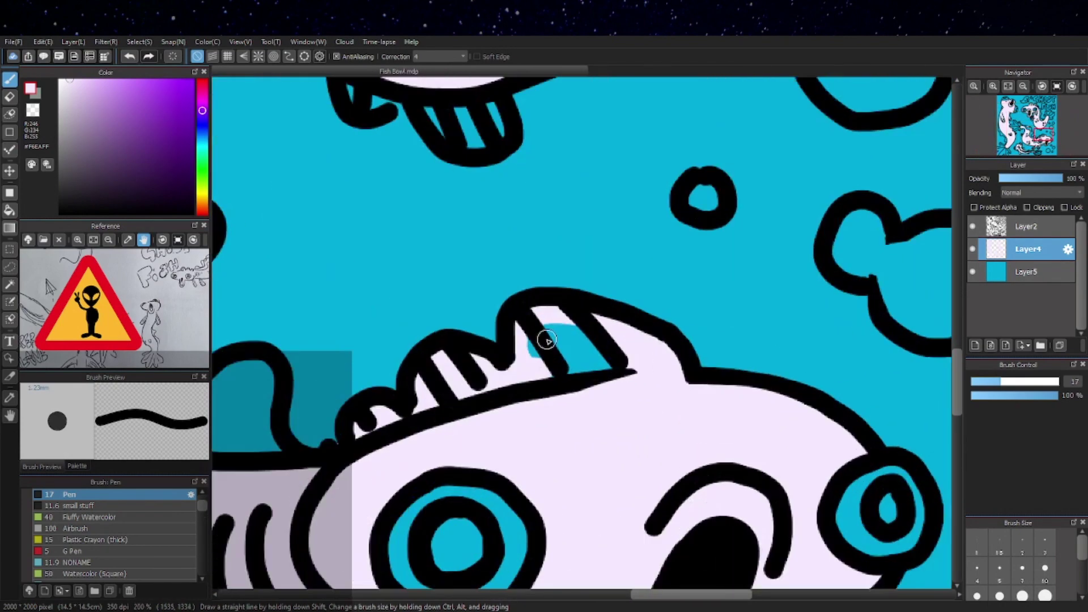
{"action": "left_click_drag", "start_coordinate": [603, 365], "coordinate": [577, 371]}
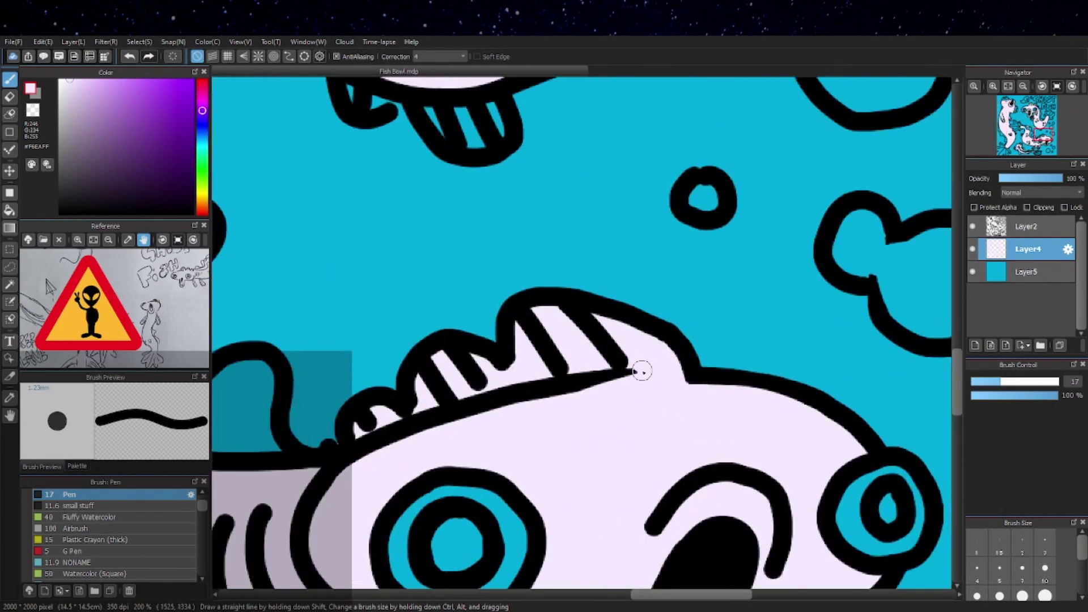
Paint the upper fish's striped side, crest and belly fins and the lower fish's rear fin pale lavender.
{"action": "scroll", "coordinate": [793, 346], "scroll_direction": "down", "scroll_amount": 2}
{"action": "left_click_drag", "start_coordinate": [830, 497], "coordinate": [801, 343]}
{"action": "left_click_drag", "start_coordinate": [460, 236], "coordinate": [463, 294]}
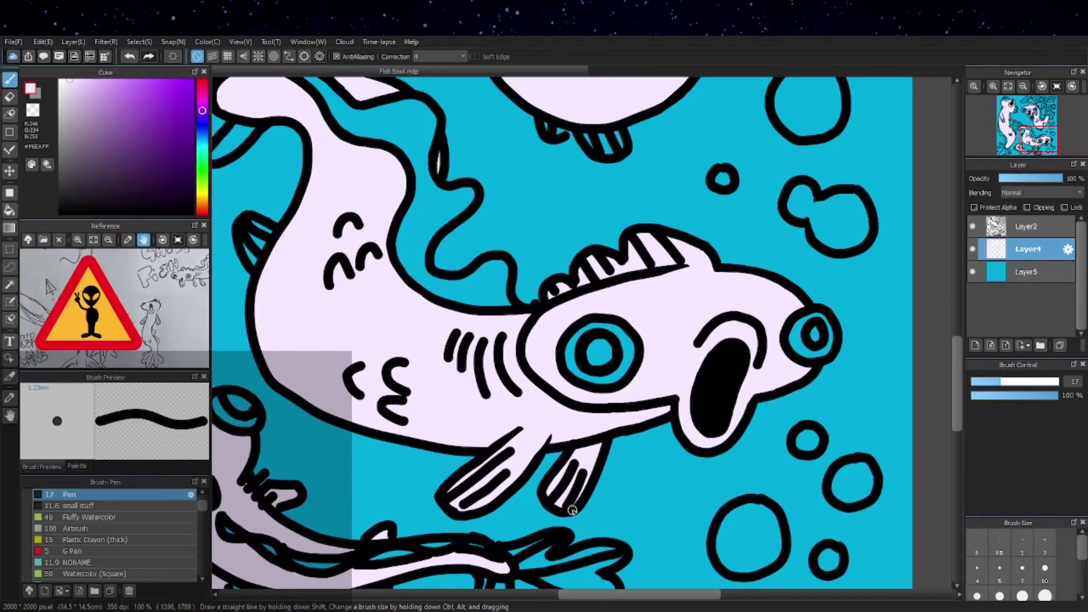
{"action": "scroll", "coordinate": [572, 510], "scroll_direction": "up", "scroll_amount": 3}
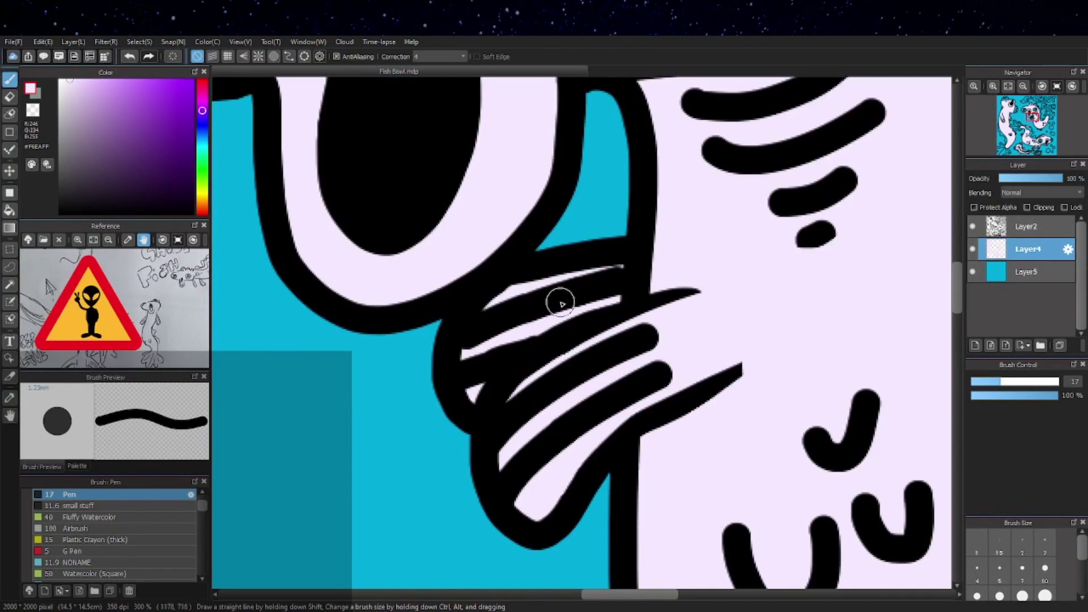
{"action": "scroll", "coordinate": [663, 488], "scroll_direction": "down", "scroll_amount": 2}
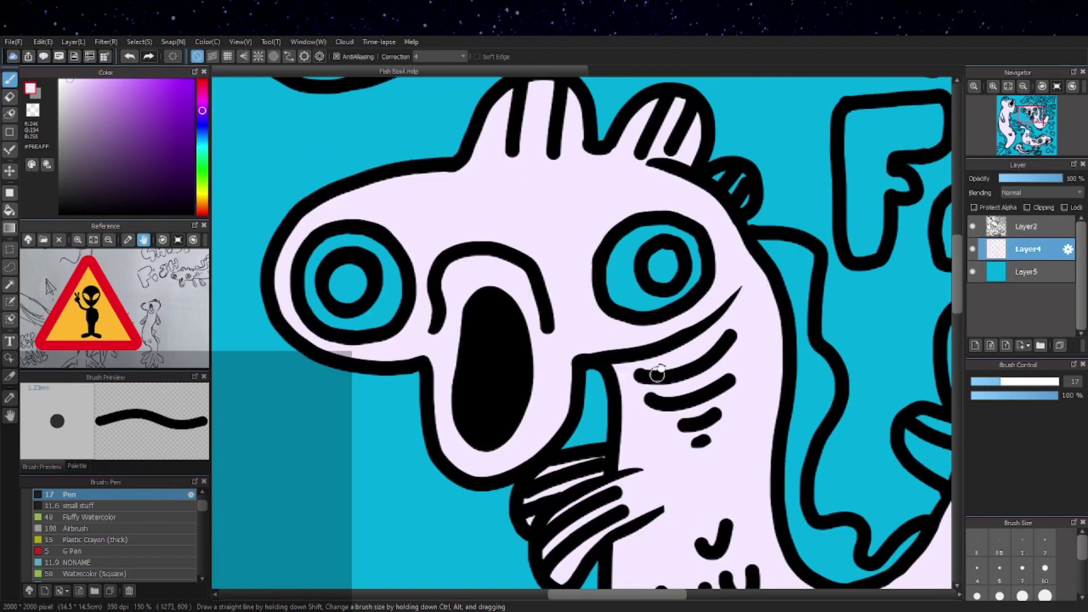
{"action": "left_click_drag", "start_coordinate": [553, 335], "coordinate": [486, 375]}
{"action": "scroll", "coordinate": [561, 276], "scroll_direction": "up", "scroll_amount": 1}
{"action": "mouse_move", "coordinate": [584, 284]}
{"action": "left_mouse_down"}
{"action": "mouse_move", "coordinate": [595, 272]}
{"action": "mouse_move", "coordinate": [601, 296]}
{"action": "left_mouse_up"}
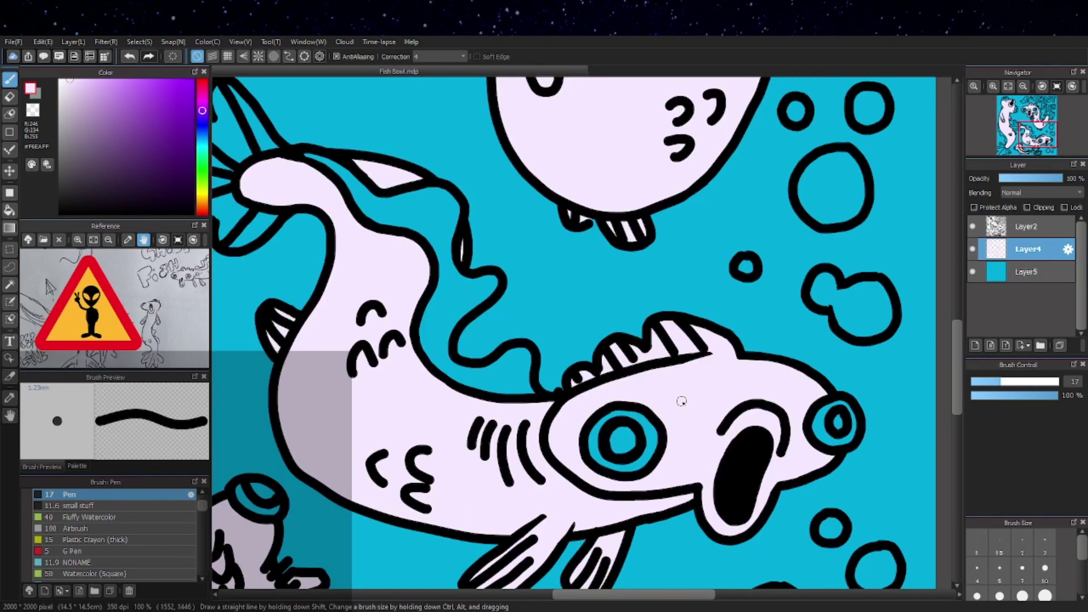
Fill the two ghost doodles beside the GHOST lettering with the pale lavender.
{"action": "scroll", "coordinate": [681, 401], "scroll_direction": "down", "scroll_amount": 3}
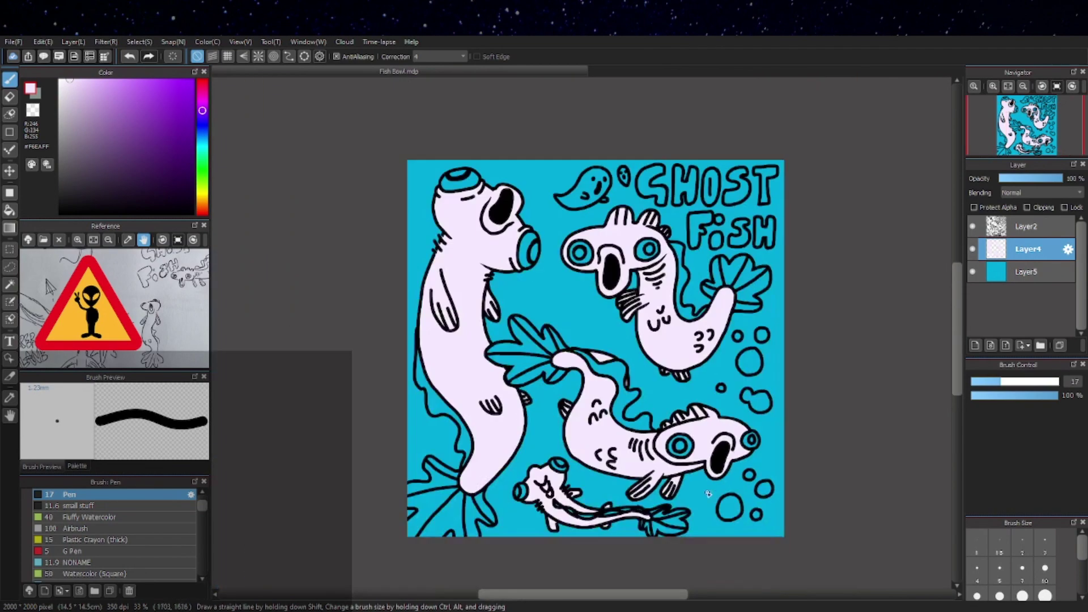
{"action": "scroll", "coordinate": [548, 224], "scroll_direction": "up", "scroll_amount": 3}
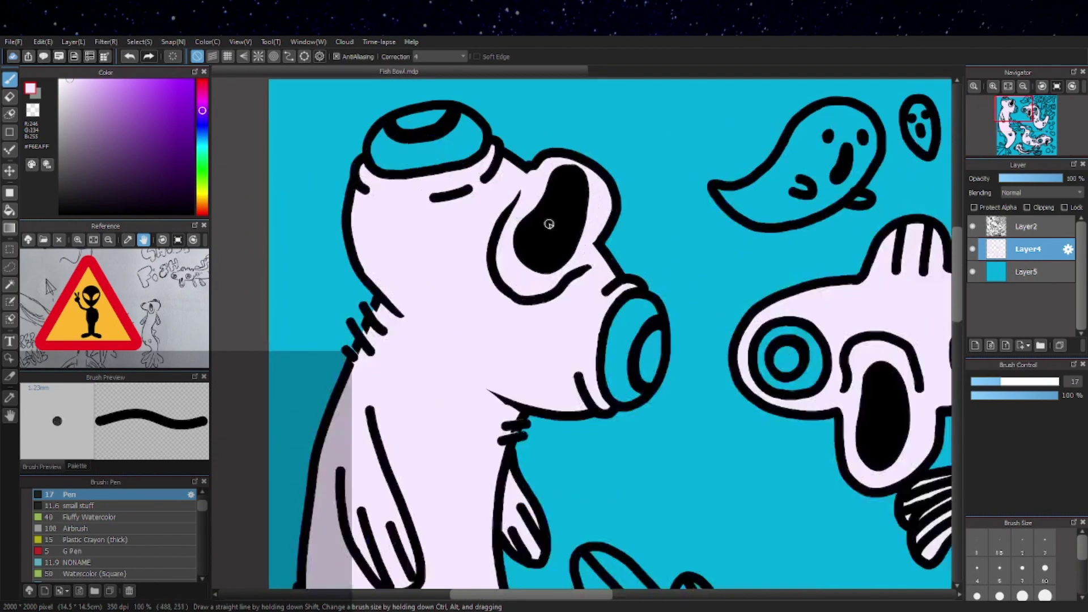
{"action": "left_click_drag", "start_coordinate": [660, 342], "coordinate": [431, 331]}
{"action": "left_click_drag", "start_coordinate": [857, 416], "coordinate": [750, 391]}
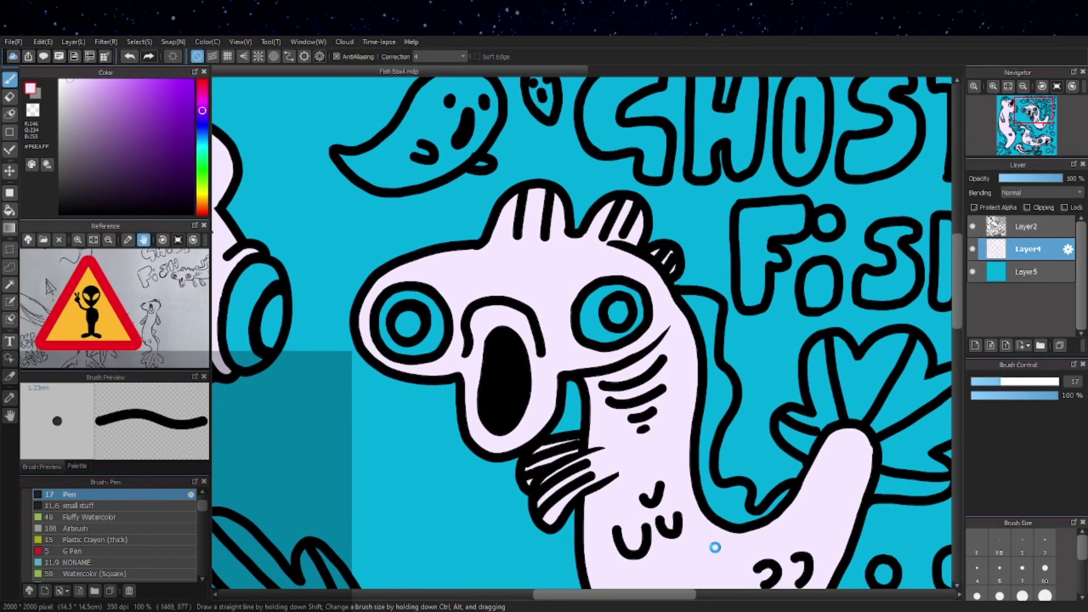
{"action": "scroll", "coordinate": [715, 547], "scroll_direction": "down", "scroll_amount": 2}
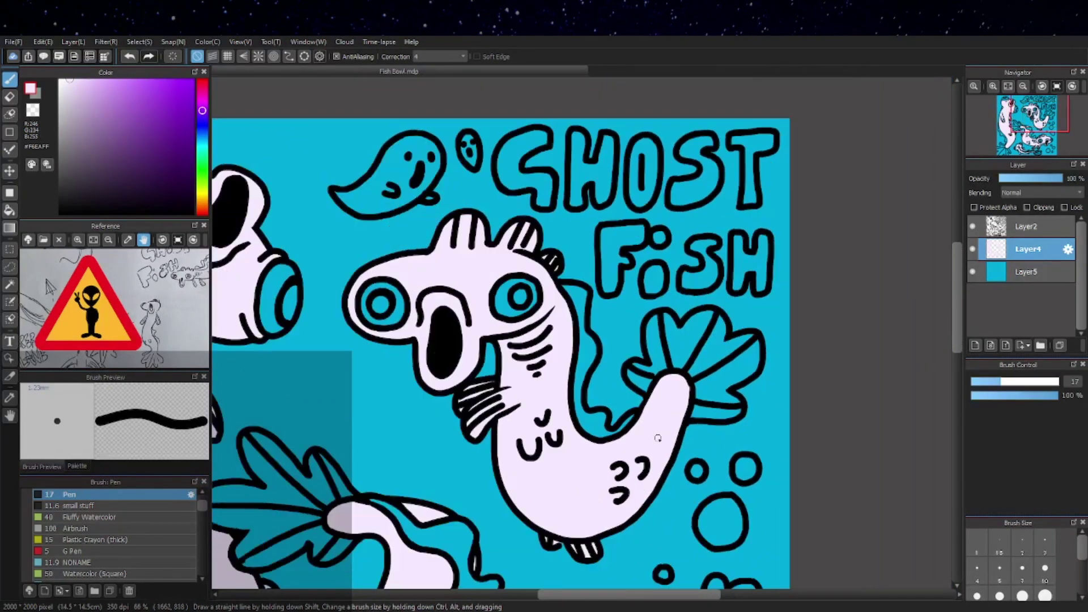
{"action": "scroll", "coordinate": [658, 438], "scroll_direction": "down", "scroll_amount": 1}
{"action": "left_click_drag", "start_coordinate": [667, 522], "coordinate": [751, 351]}
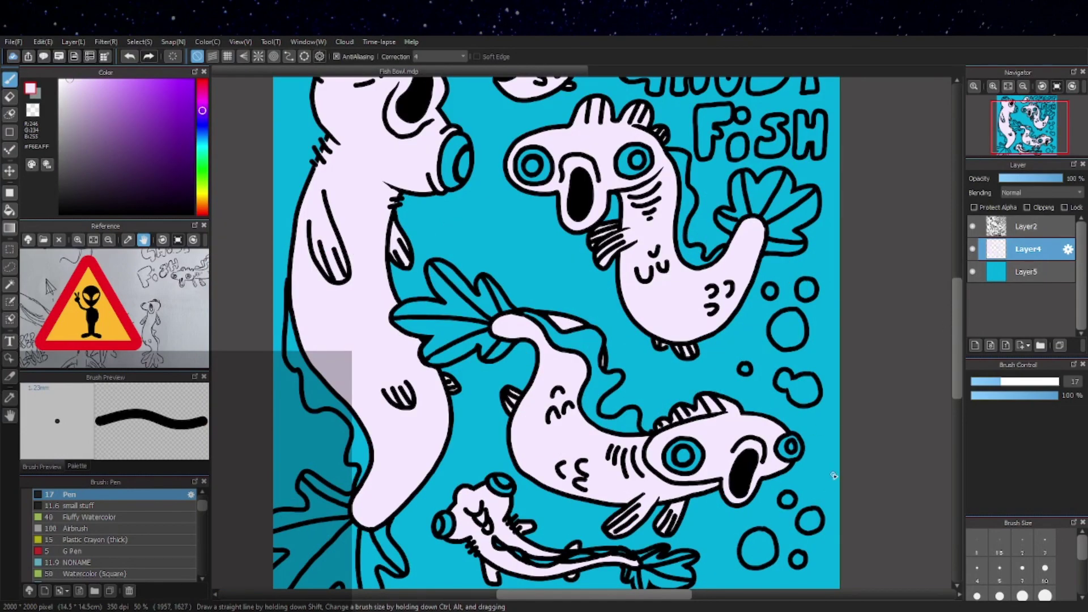
{"action": "scroll", "coordinate": [823, 461], "scroll_direction": "up", "scroll_amount": 3}
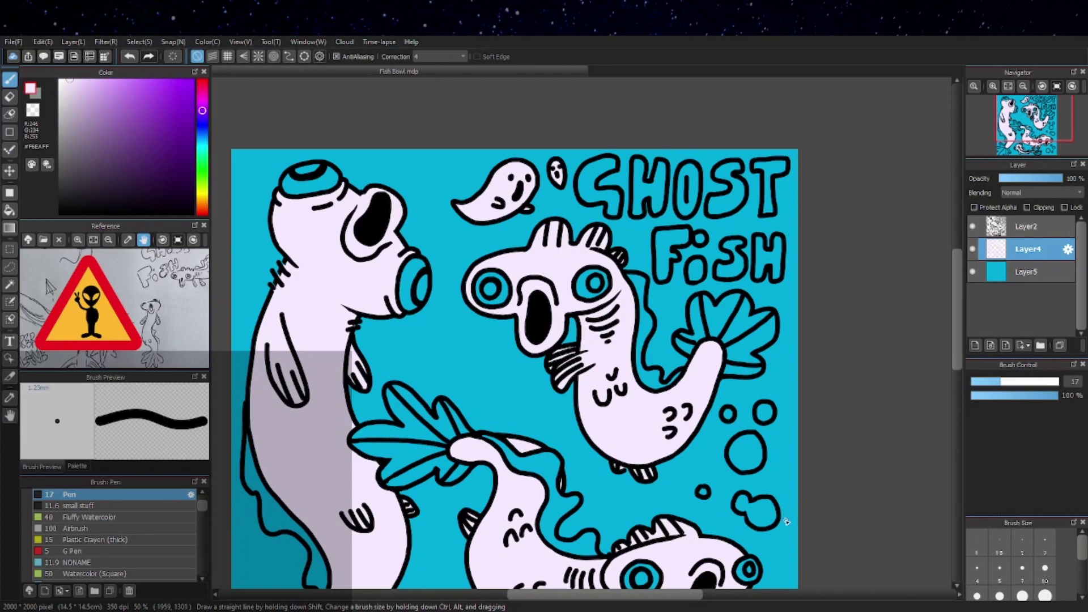
{"action": "scroll", "coordinate": [827, 408], "scroll_direction": "down", "scroll_amount": 4}
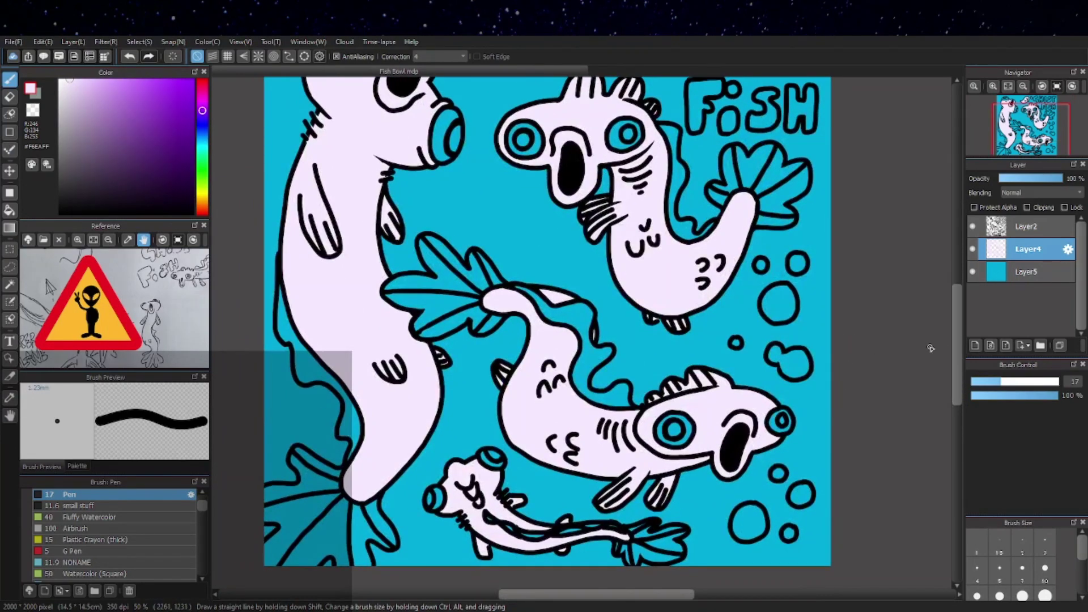
Add a new layer directly above the blue background layer and bucket-fill the upper fish's eye rings and ribbon fin light purple.
{"action": "left_click", "coordinate": [1027, 271]}
{"action": "left_click", "coordinate": [975, 345]}
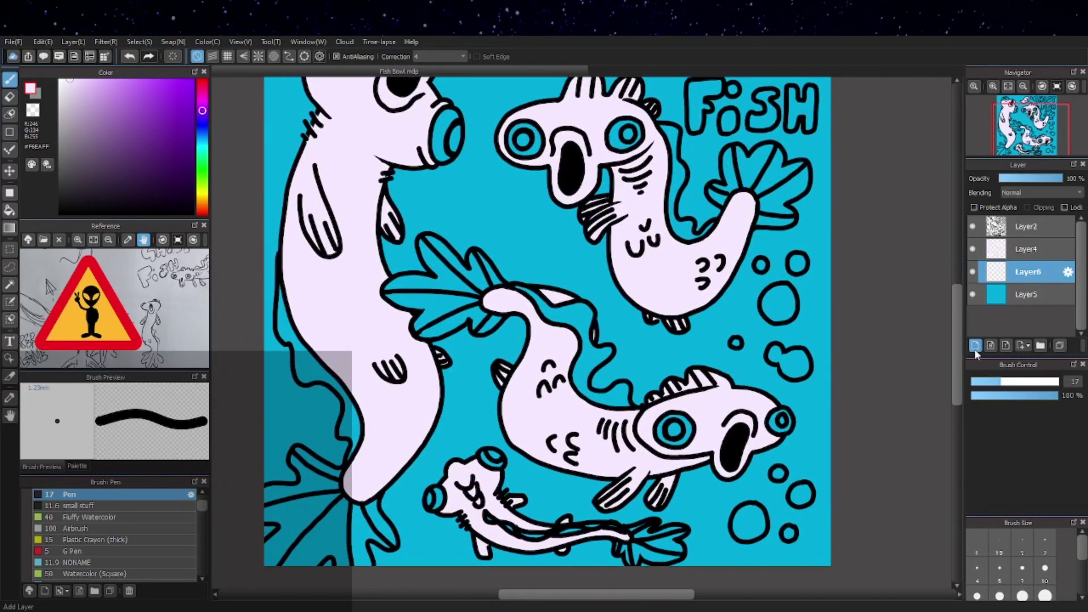
{"action": "scroll", "coordinate": [529, 304], "scroll_direction": "up", "scroll_amount": 4}
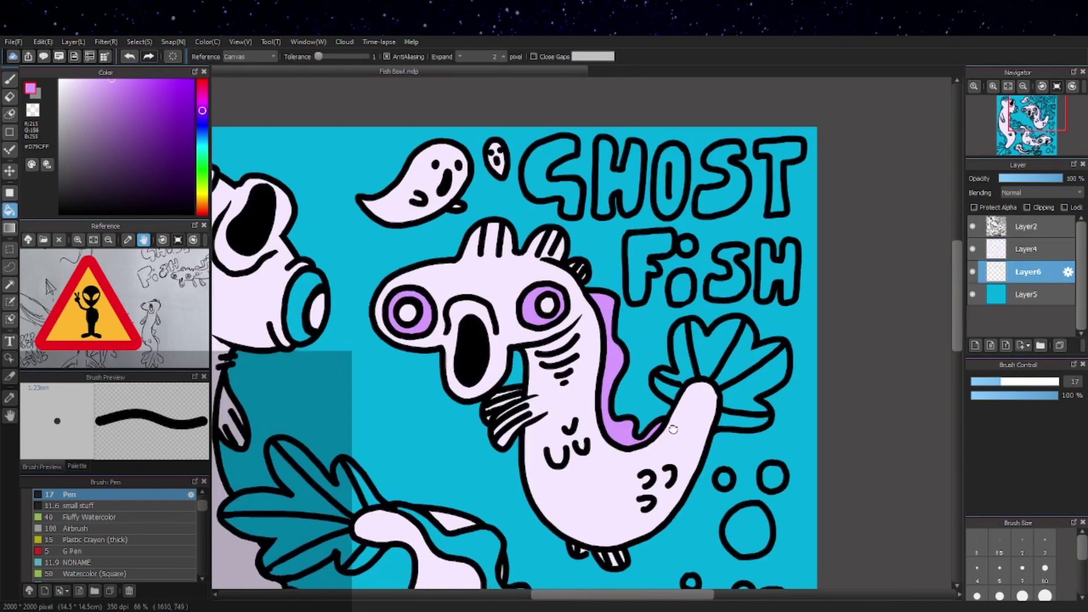
Bucket-fill all lobes of the upper fish's tail fin with the light purple.
{"action": "scroll", "coordinate": [567, 311], "scroll_direction": "up", "scroll_amount": 4}
{"action": "left_click", "coordinate": [628, 321]}
{"action": "left_click", "coordinate": [661, 283]}
{"action": "left_click", "coordinate": [706, 247]}
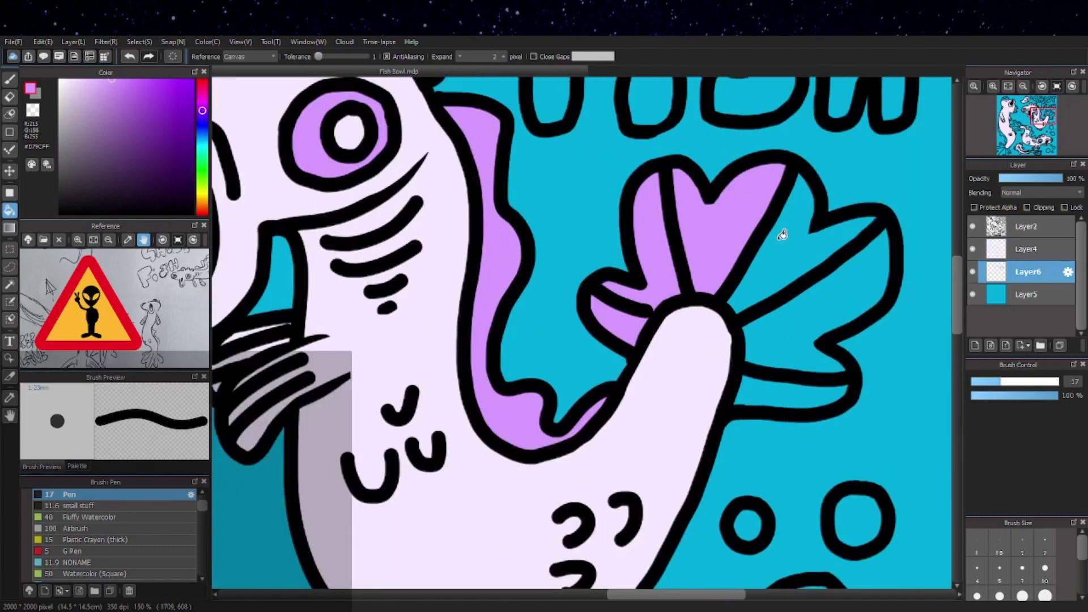
{"action": "left_click", "coordinate": [783, 257]}
{"action": "left_click", "coordinate": [794, 316]}
Try bright red fills on the upper fish's eye rings, ribbon fin and tail fin.
{"action": "left_click", "coordinate": [589, 283]}
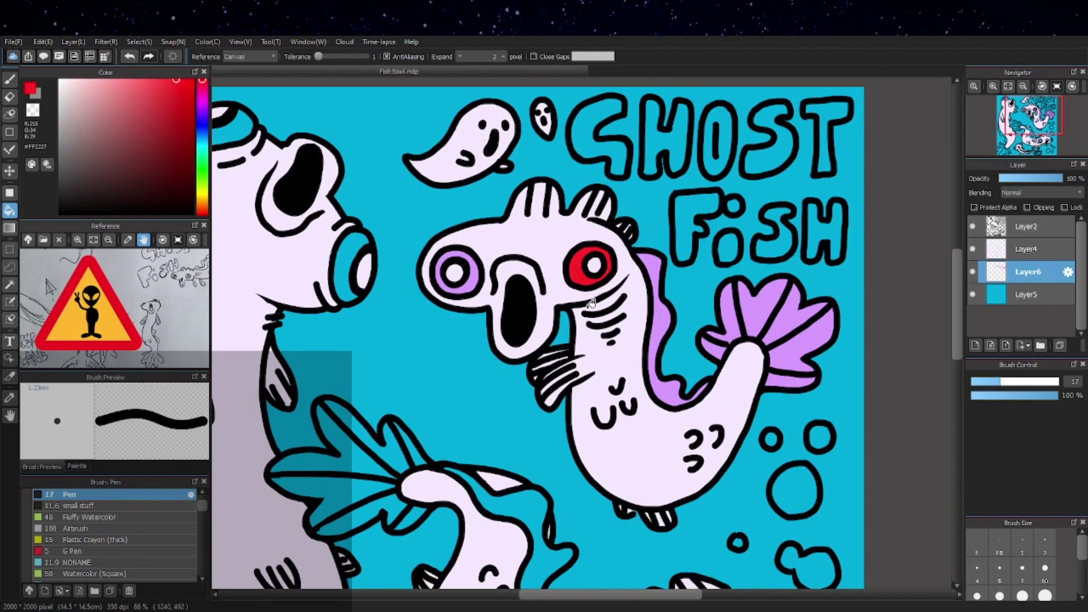
{"action": "scroll", "coordinate": [591, 303], "scroll_direction": "down", "scroll_amount": 2}
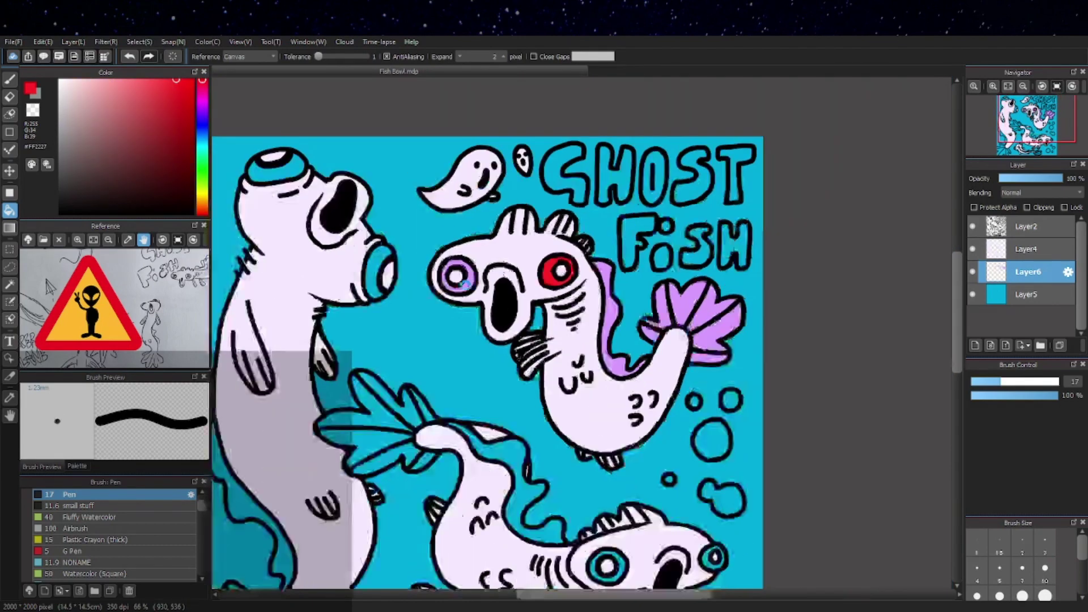
{"action": "scroll", "coordinate": [482, 275], "scroll_direction": "up", "scroll_amount": 3}
{"action": "left_click", "coordinate": [475, 270]}
{"action": "scroll", "coordinate": [475, 271], "scroll_direction": "down", "scroll_amount": 3}
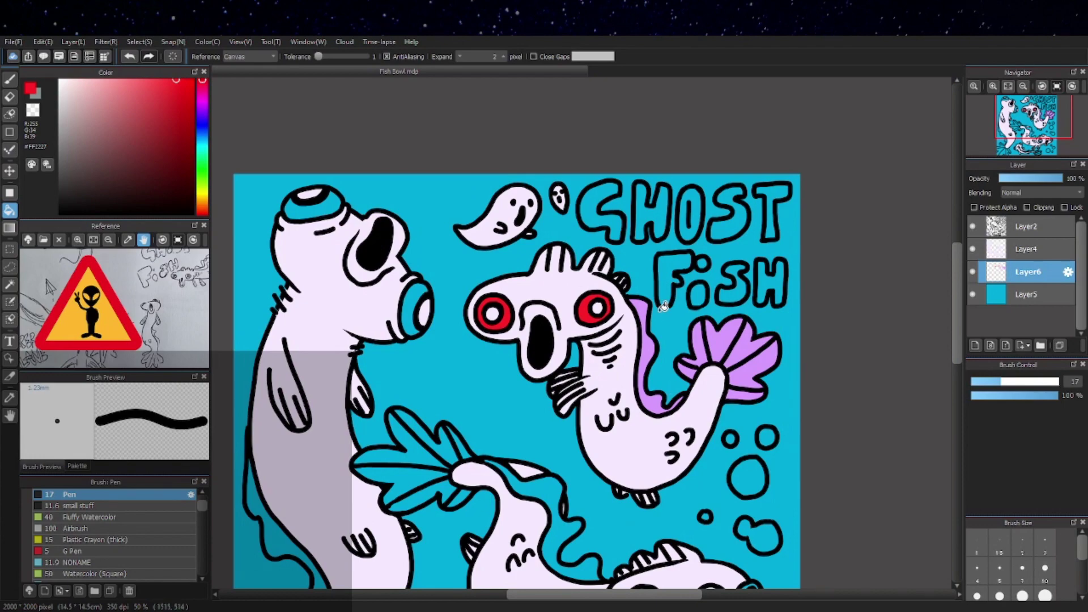
{"action": "scroll", "coordinate": [663, 319], "scroll_direction": "down", "scroll_amount": 2}
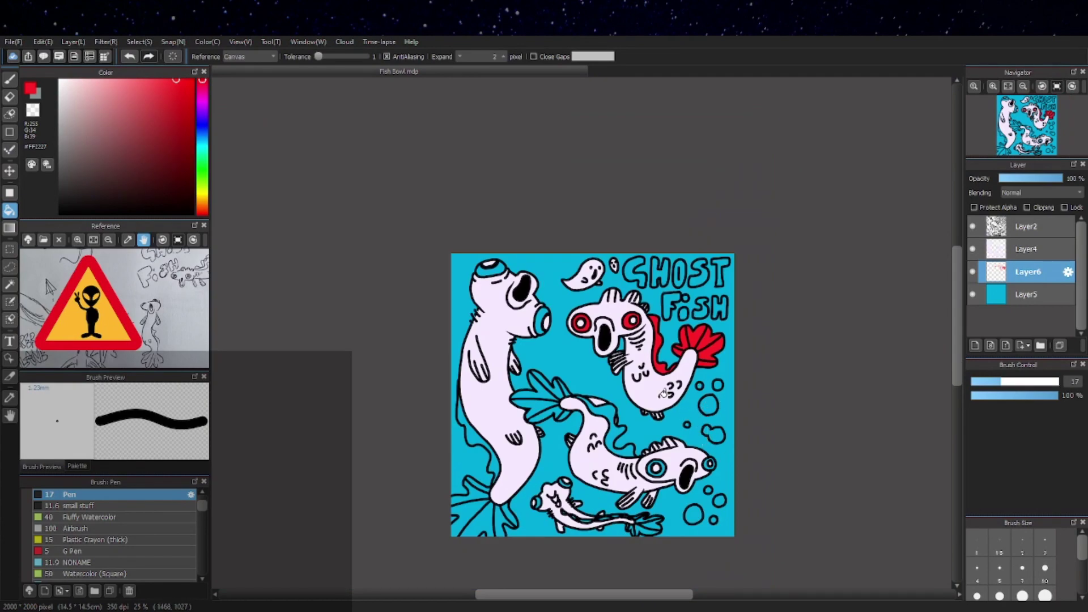
{"action": "scroll", "coordinate": [668, 391], "scroll_direction": "up", "scroll_amount": 2}
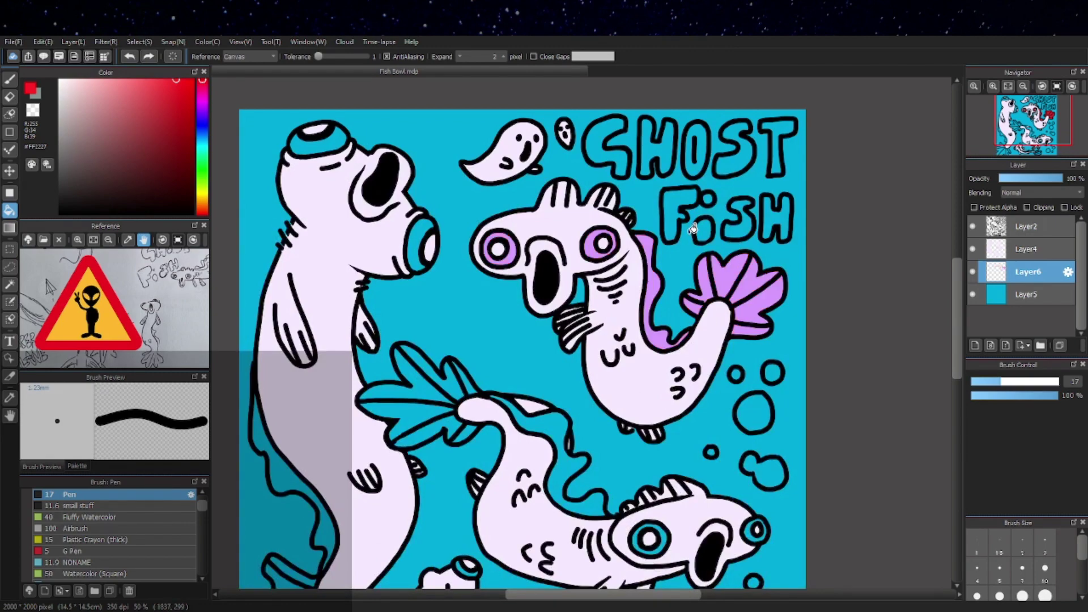
Sample the light purple from the upper fish's eye and fill the lettering and the other fish's eyes, ribbon fins and tails.
{"action": "scroll", "coordinate": [602, 232], "scroll_direction": "up", "scroll_amount": 1}
{"action": "scroll", "coordinate": [601, 233], "scroll_direction": "up", "scroll_amount": 1}
{"action": "left_click", "coordinate": [595, 250], "text": "alt"}
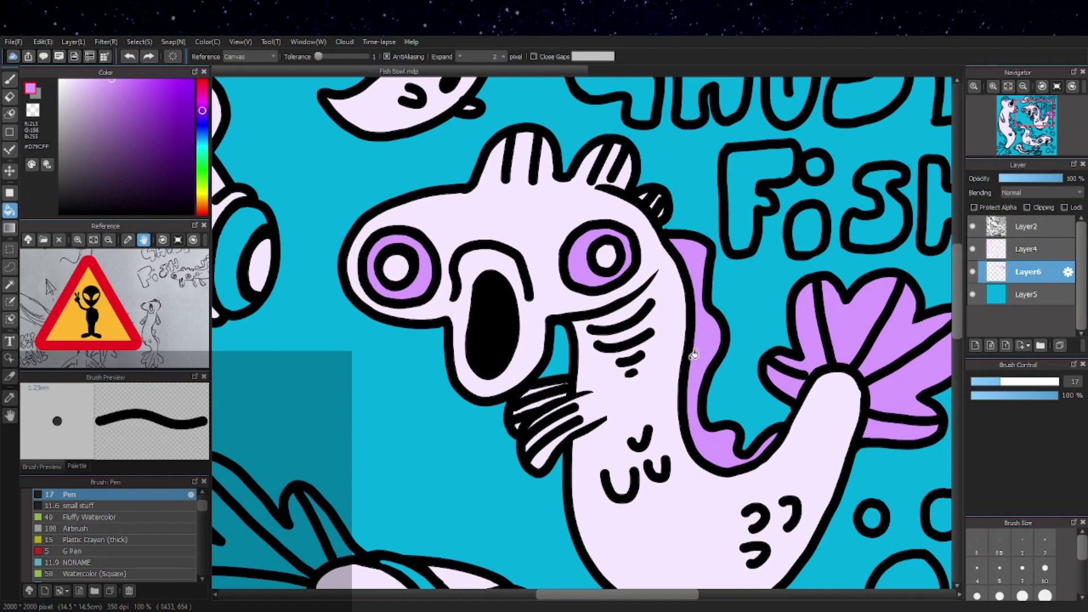
{"action": "scroll", "coordinate": [686, 369], "scroll_direction": "down", "scroll_amount": 2}
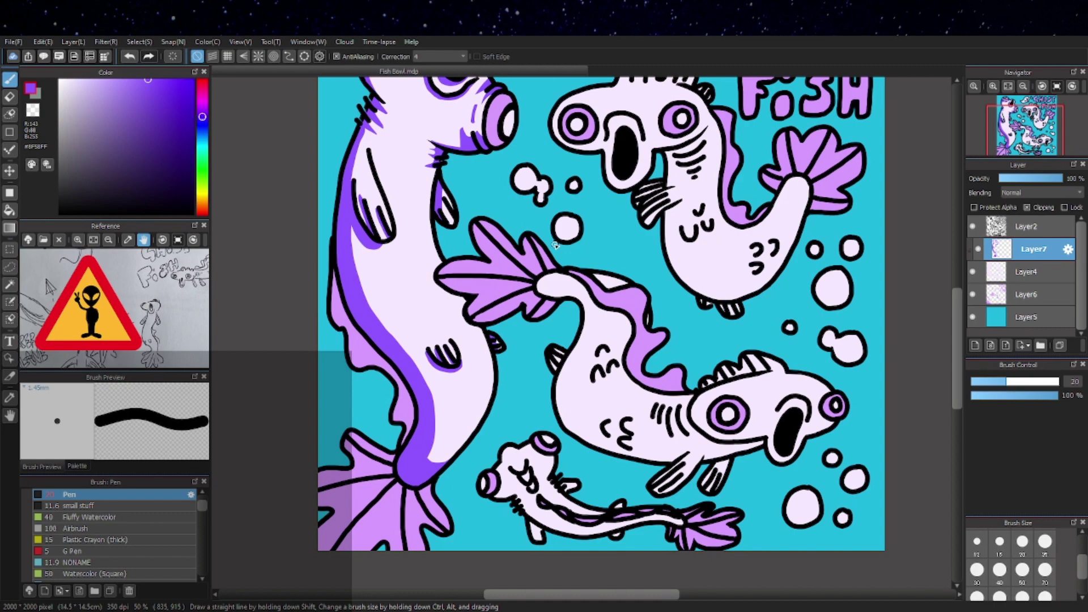
Paint violet shading along the fish's bodies, side fins and scale marks on the clipping layer Layer7.
{"action": "scroll", "coordinate": [428, 461], "scroll_direction": "up", "scroll_amount": 2}
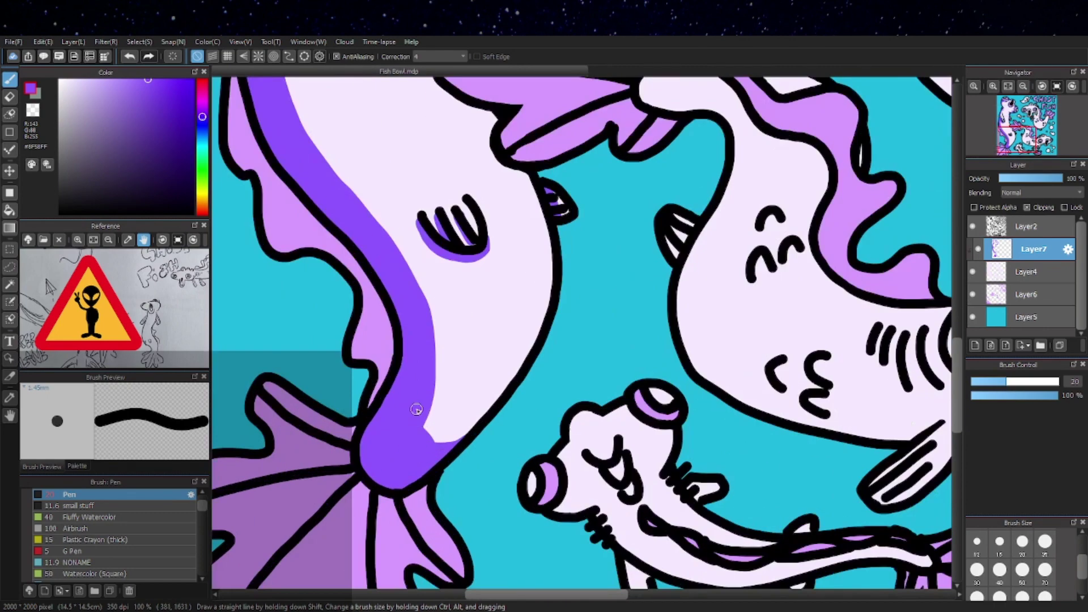
{"action": "scroll", "coordinate": [526, 372], "scroll_direction": "down", "scroll_amount": 3}
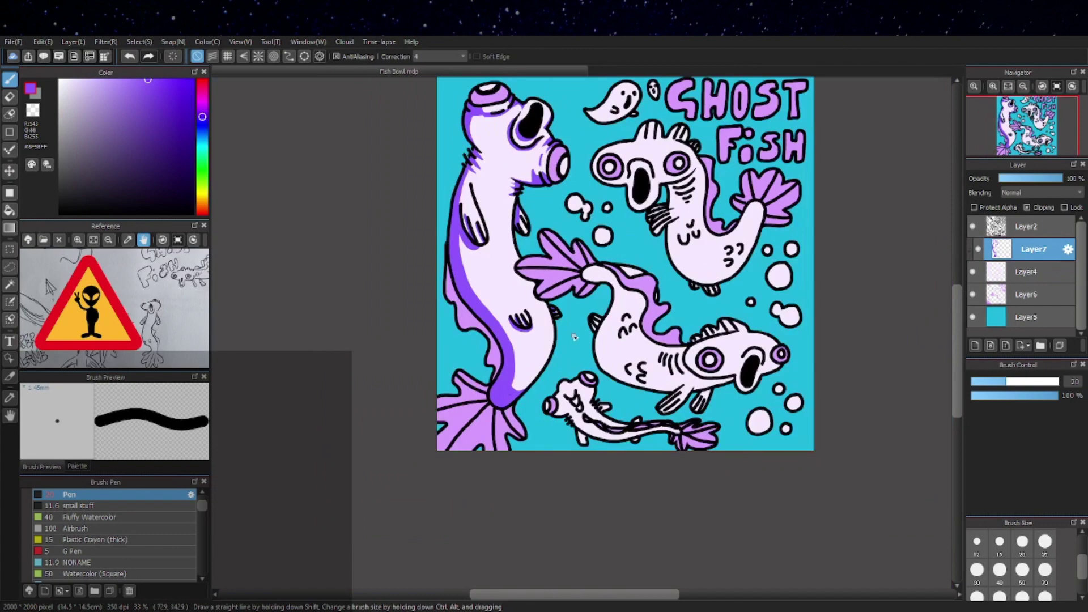
{"action": "scroll", "coordinate": [559, 313], "scroll_direction": "up", "scroll_amount": 3}
{"action": "scroll", "coordinate": [559, 288], "scroll_direction": "up", "scroll_amount": 2}
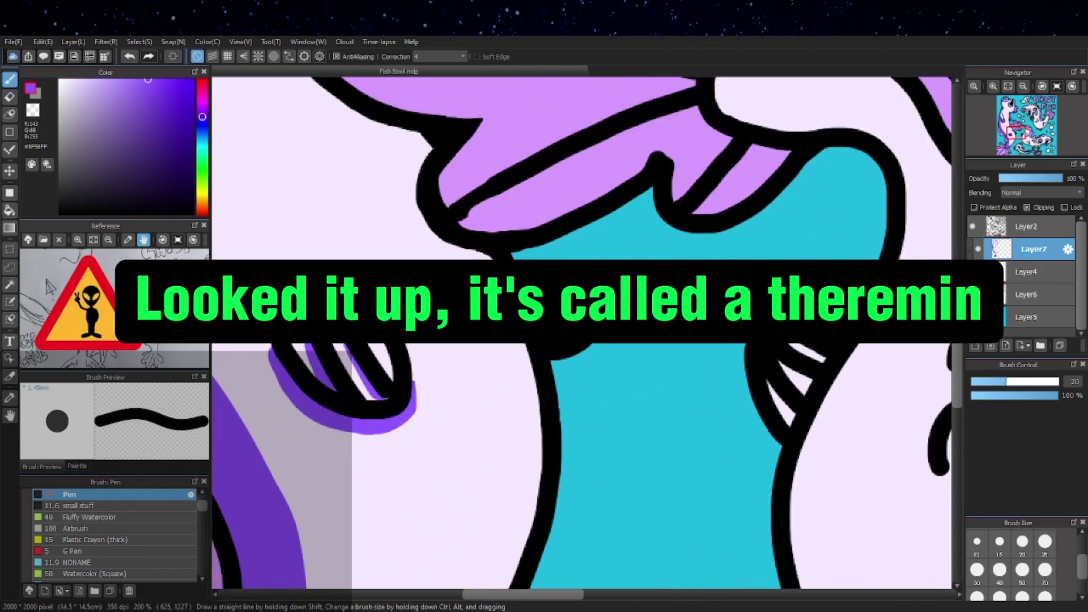
{"action": "scroll", "coordinate": [584, 357], "scroll_direction": "down", "scroll_amount": 5}
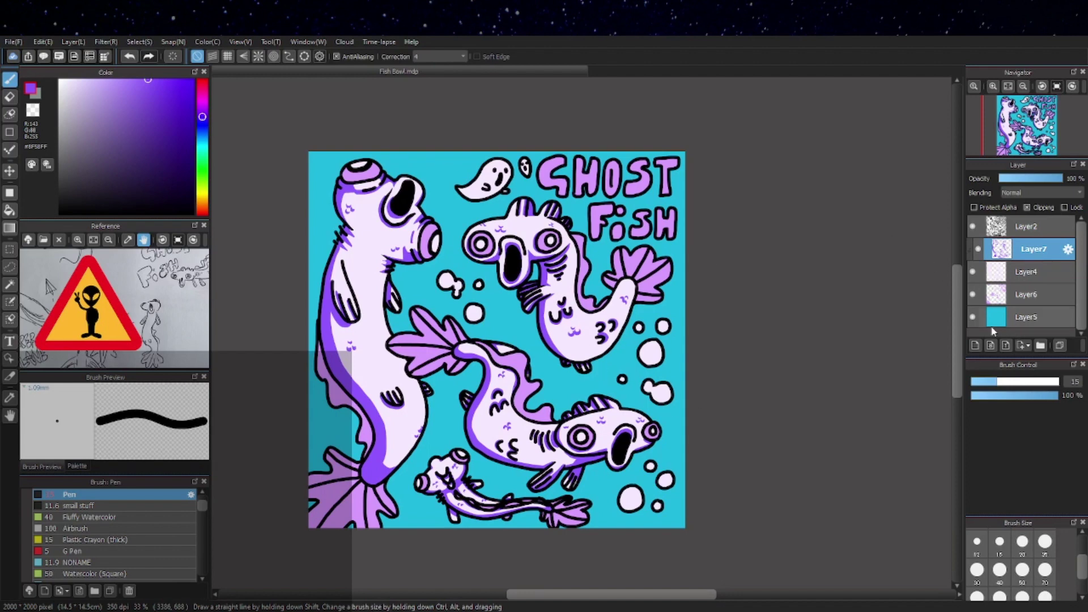
Add a new layer above the light purple fill layer Layer6 and enable clipping on it.
{"action": "left_click", "coordinate": [1037, 292]}
{"action": "left_click", "coordinate": [975, 345]}
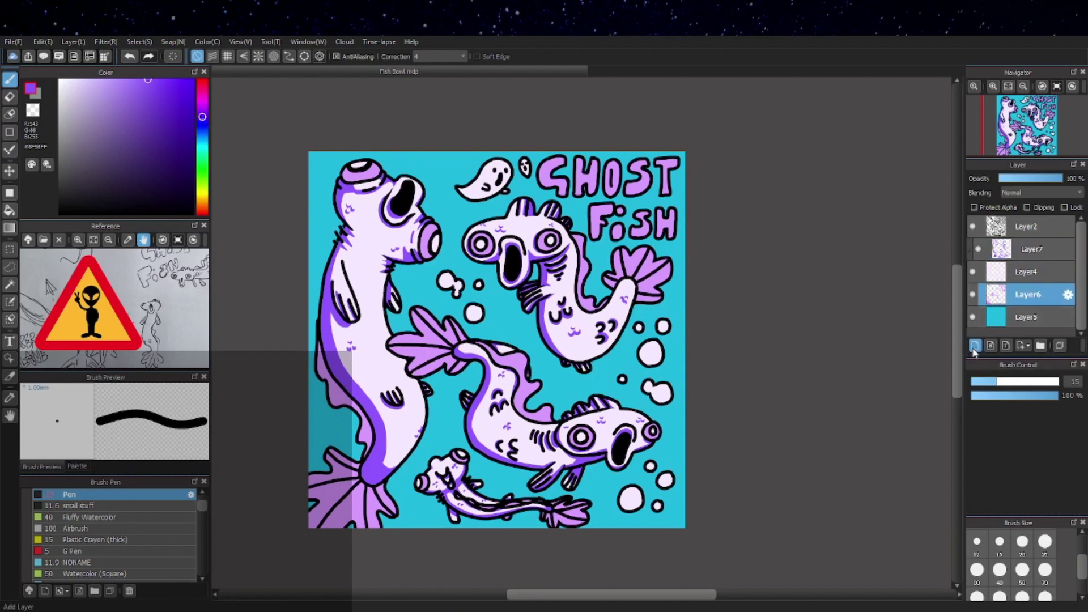
{"action": "left_click", "coordinate": [1027, 207]}
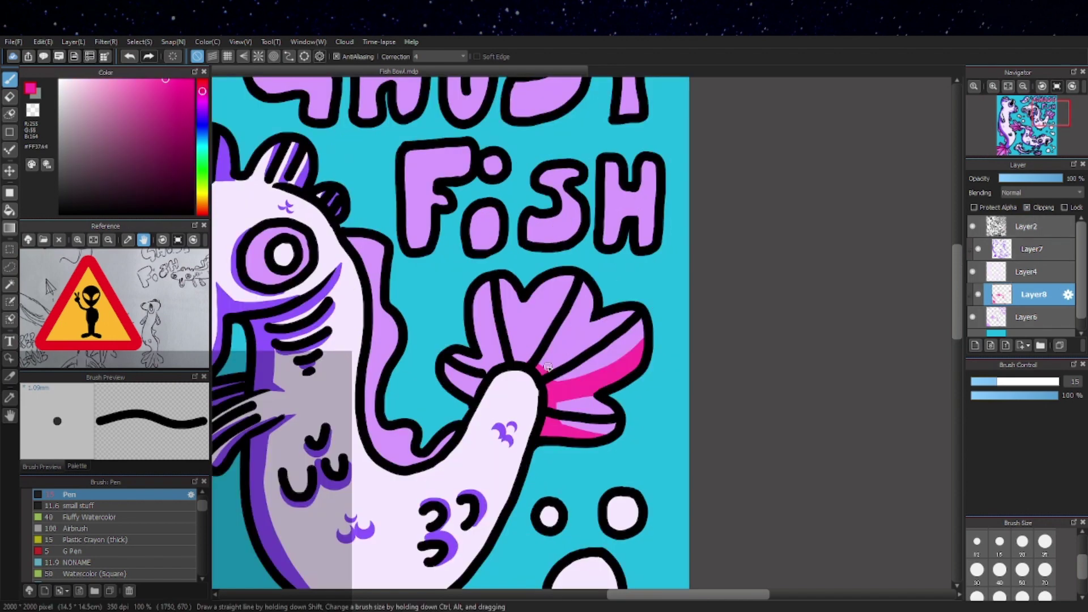
Paint hot-pink shading on the lower lobes of the upper fish's tail fin.
{"action": "mouse_move", "coordinate": [547, 367]}
{"action": "left_mouse_down"}
{"action": "mouse_move", "coordinate": [576, 350]}
{"action": "mouse_move", "coordinate": [560, 364]}
{"action": "left_mouse_up"}
{"action": "left_click_drag", "start_coordinate": [564, 435], "coordinate": [579, 424]}
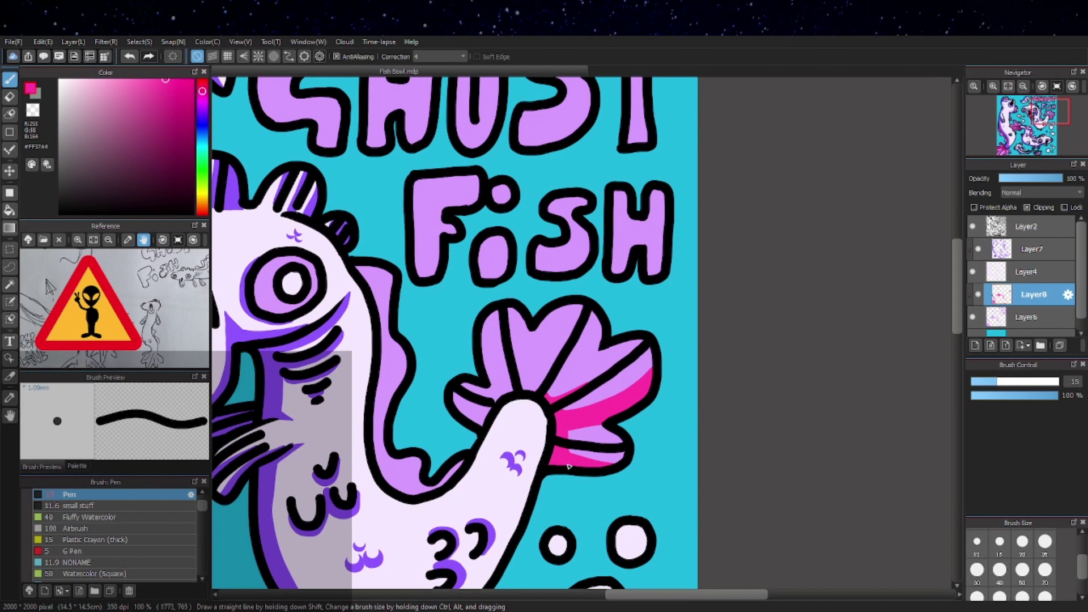
{"action": "left_click_drag", "start_coordinate": [569, 466], "coordinate": [617, 434]}
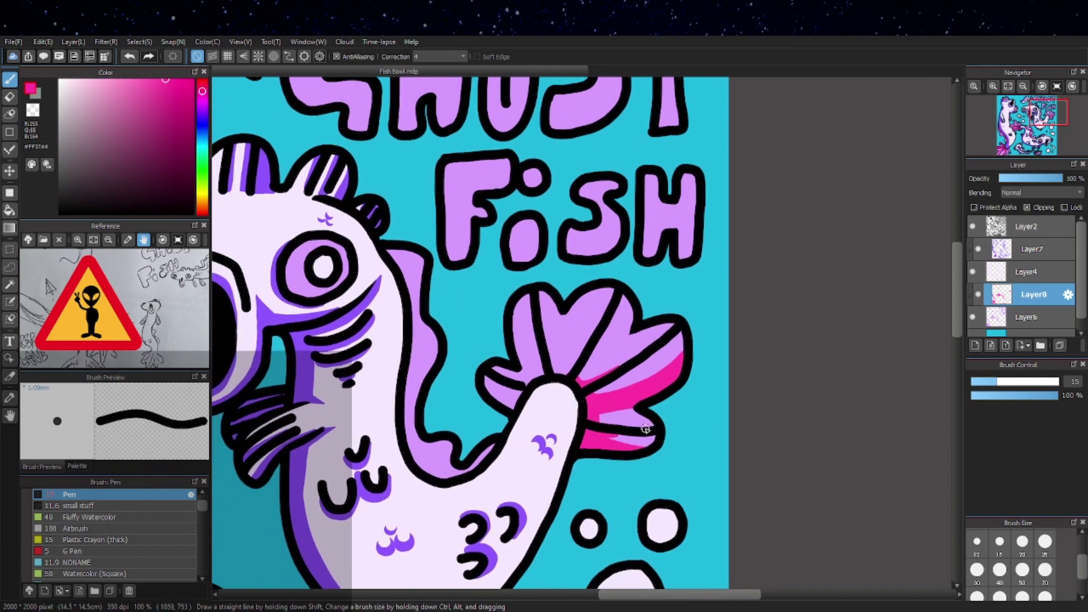
{"action": "scroll", "coordinate": [606, 415], "scroll_direction": "up", "scroll_amount": 1}
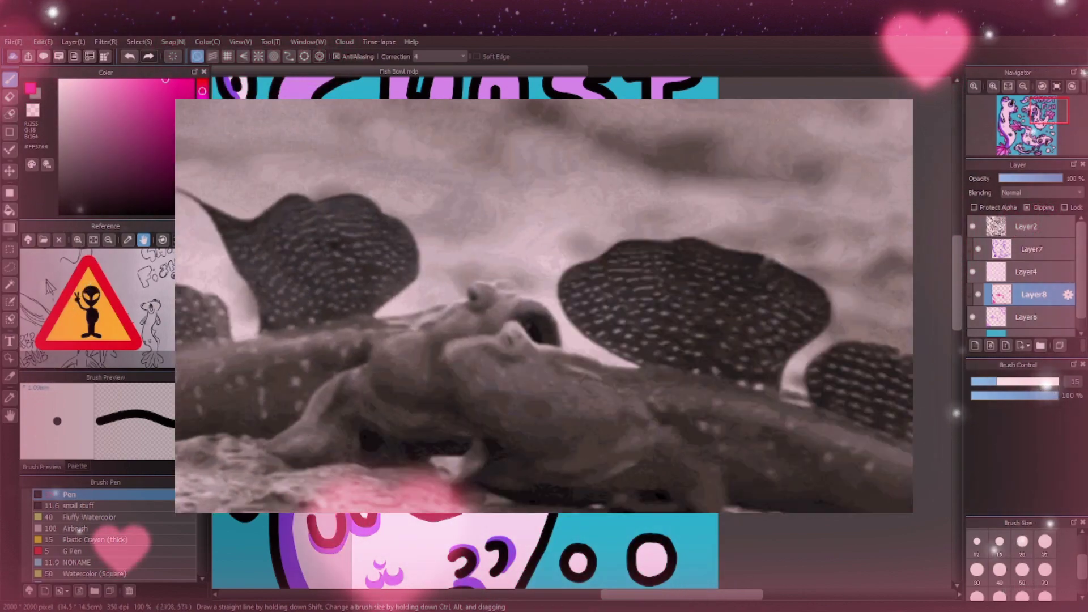
Shade the upper lobes of that tail fin and the other tails, ribbon fins, eye rings and lettering with hot pink.
{"action": "left_click_drag", "start_coordinate": [700, 399], "coordinate": [755, 392]}
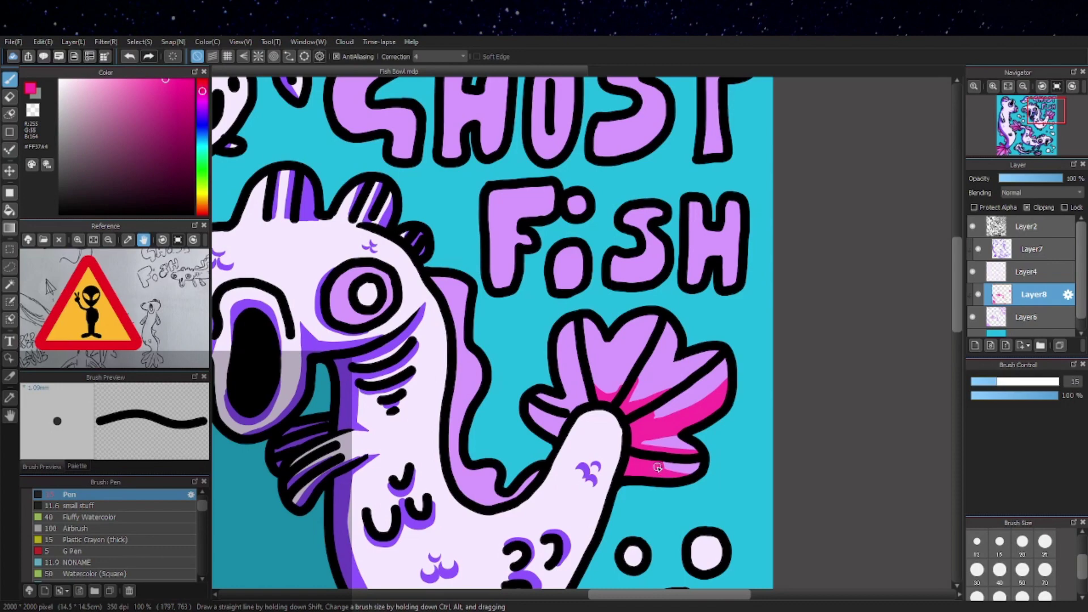
{"action": "left_click_drag", "start_coordinate": [722, 406], "coordinate": [782, 401]}
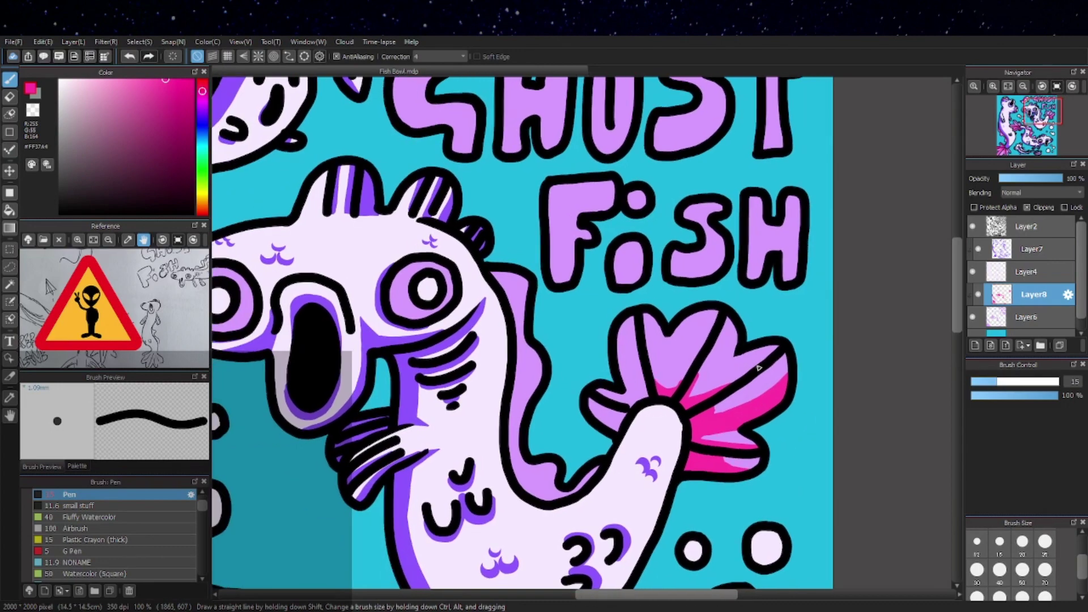
{"action": "scroll", "coordinate": [759, 368], "scroll_direction": "right", "scroll_amount": 2}
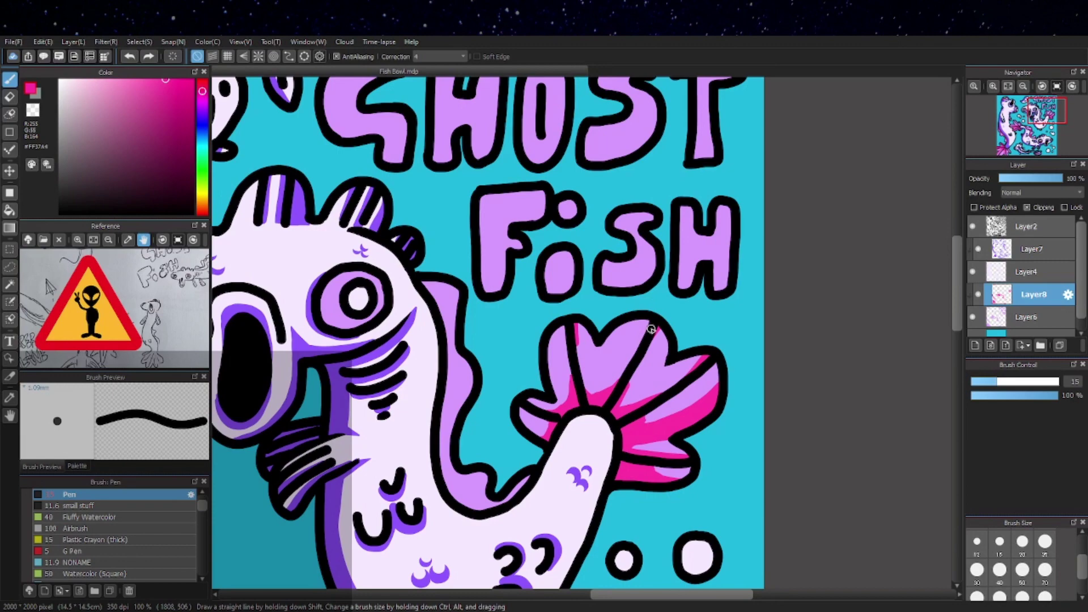
{"action": "left_click_drag", "start_coordinate": [645, 341], "coordinate": [648, 322]}
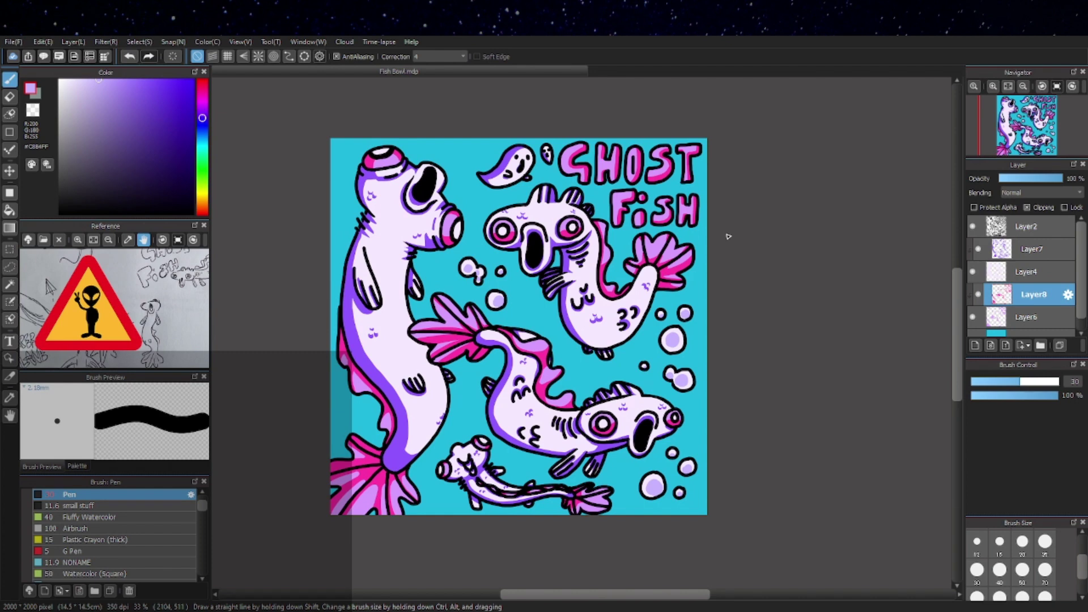
{"action": "scroll", "coordinate": [1066, 266], "scroll_direction": "down", "scroll_amount": 1}
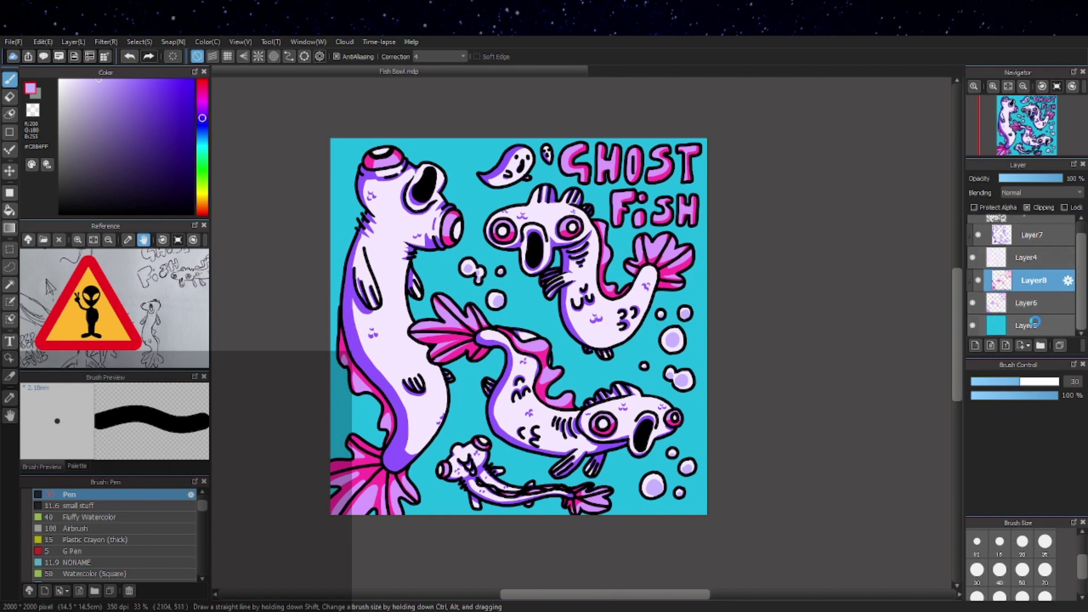
Recolour the background layer Layer5 to a dark navy blue with a colour-adjustment filter.
{"action": "left_click", "coordinate": [1034, 323]}
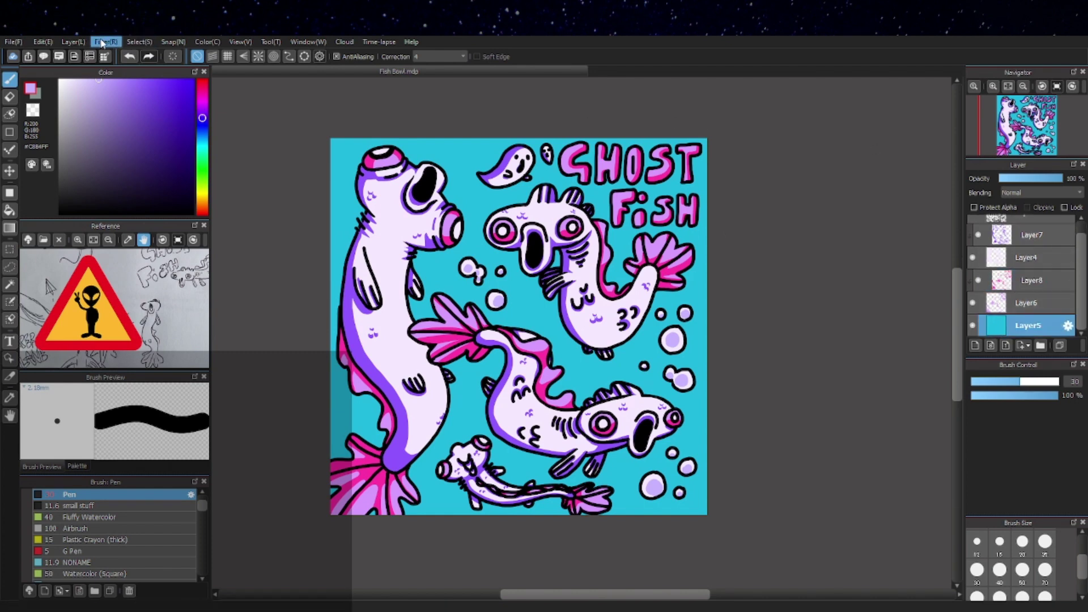
{"action": "left_click", "coordinate": [128, 76]}
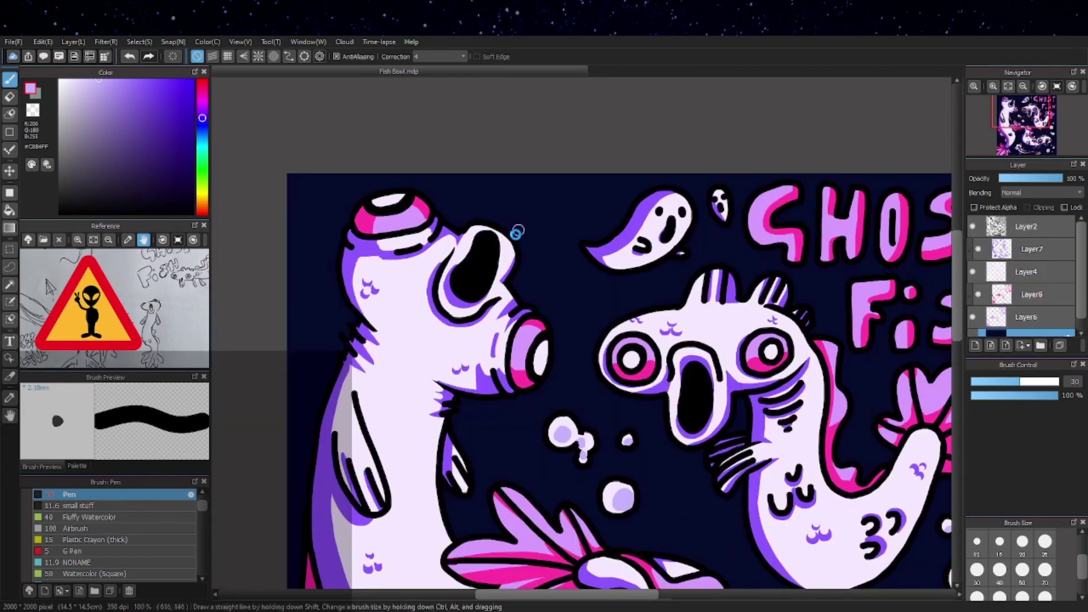
{"action": "scroll", "coordinate": [648, 284], "scroll_direction": "down", "scroll_amount": 3}
{"action": "scroll", "coordinate": [648, 283], "scroll_direction": "up", "scroll_amount": 3}
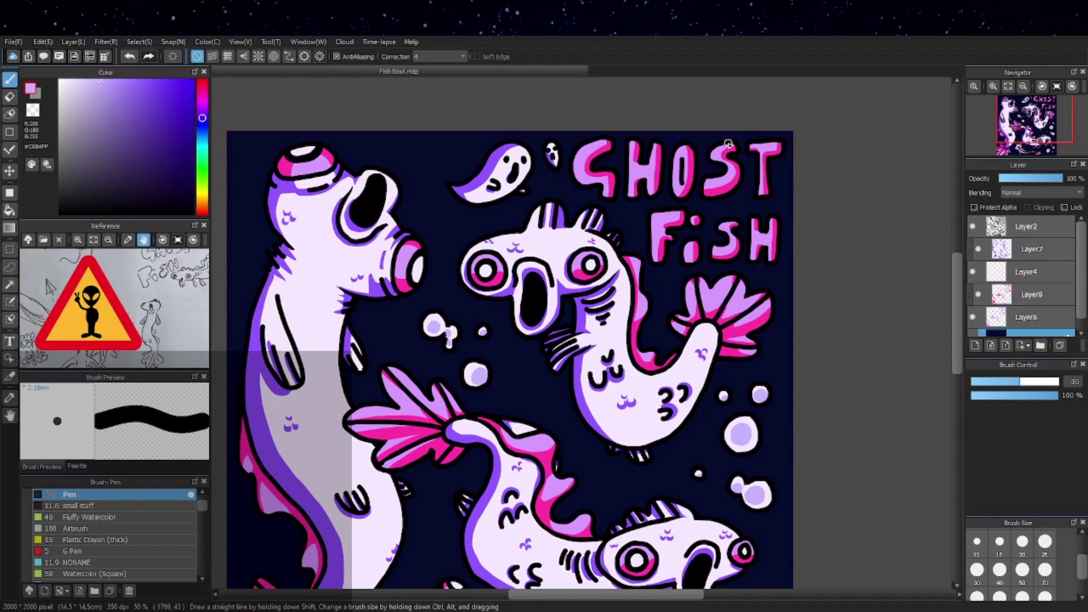
Paint a turquoise highlight down the back of the upper fish's neck on clipping layer Layer9 with the Pen at size 20.
{"action": "left_click_drag", "start_coordinate": [583, 245], "coordinate": [582, 349]}
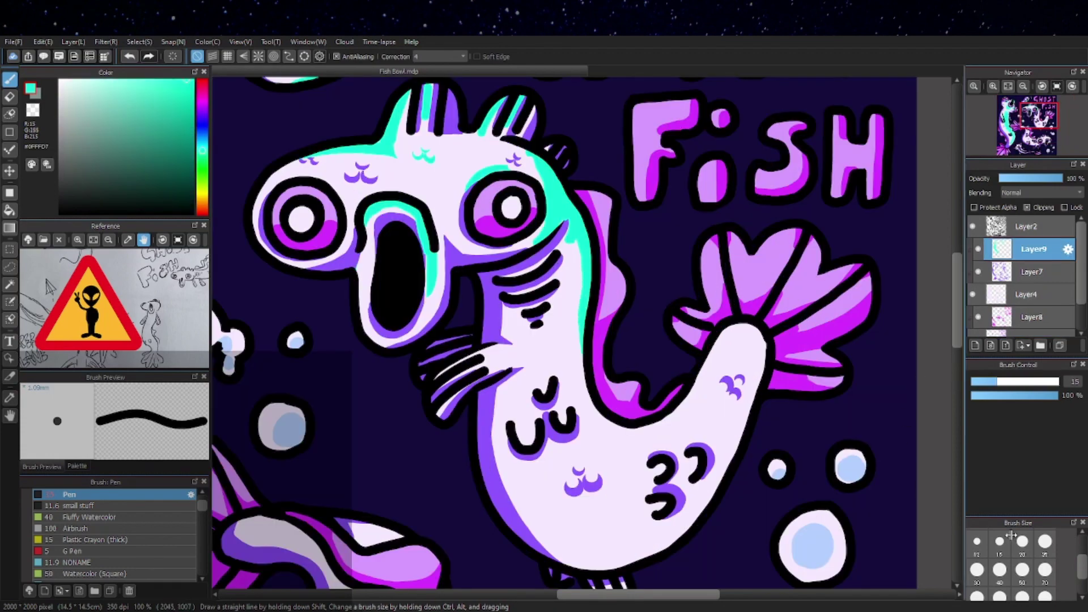
{"action": "left_click", "coordinate": [984, 573]}
{"action": "left_click_drag", "start_coordinate": [584, 215], "coordinate": [584, 391]}
{"action": "scroll", "coordinate": [626, 240], "scroll_direction": "up", "scroll_amount": 1}
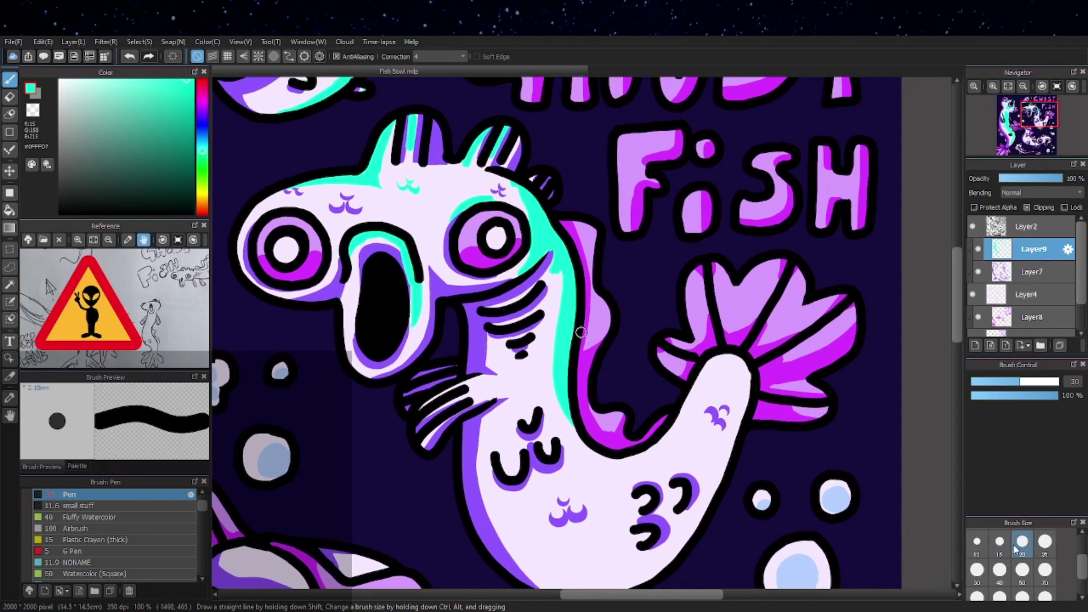
{"action": "left_click", "coordinate": [1022, 542]}
{"action": "left_click_drag", "start_coordinate": [558, 293], "coordinate": [565, 273]}
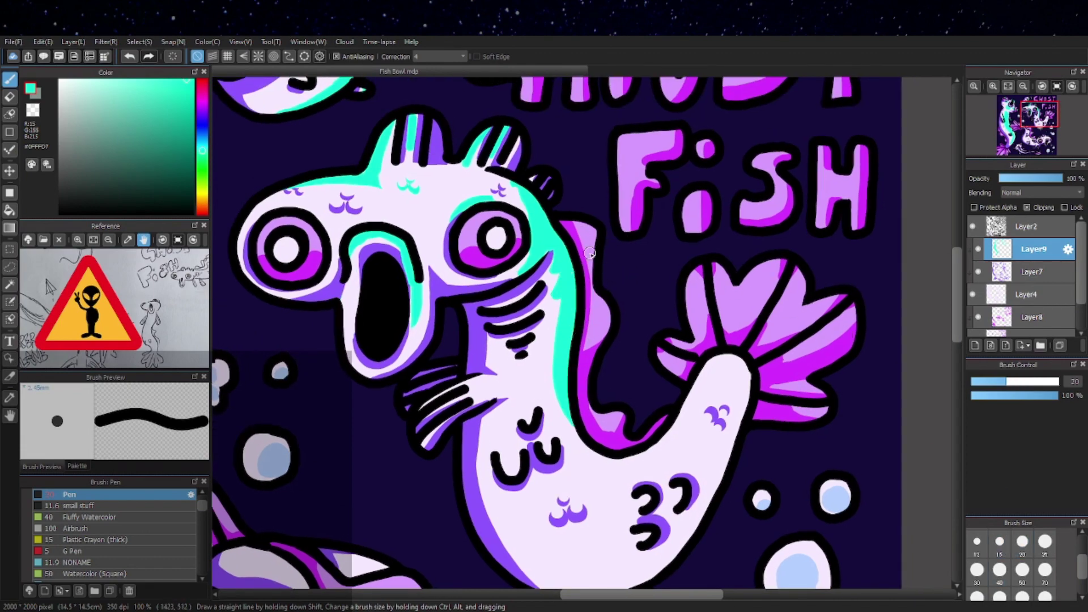
{"action": "scroll", "coordinate": [606, 289], "scroll_direction": "down", "scroll_amount": 3}
{"action": "scroll", "coordinate": [606, 330], "scroll_direction": "up", "scroll_amount": 2}
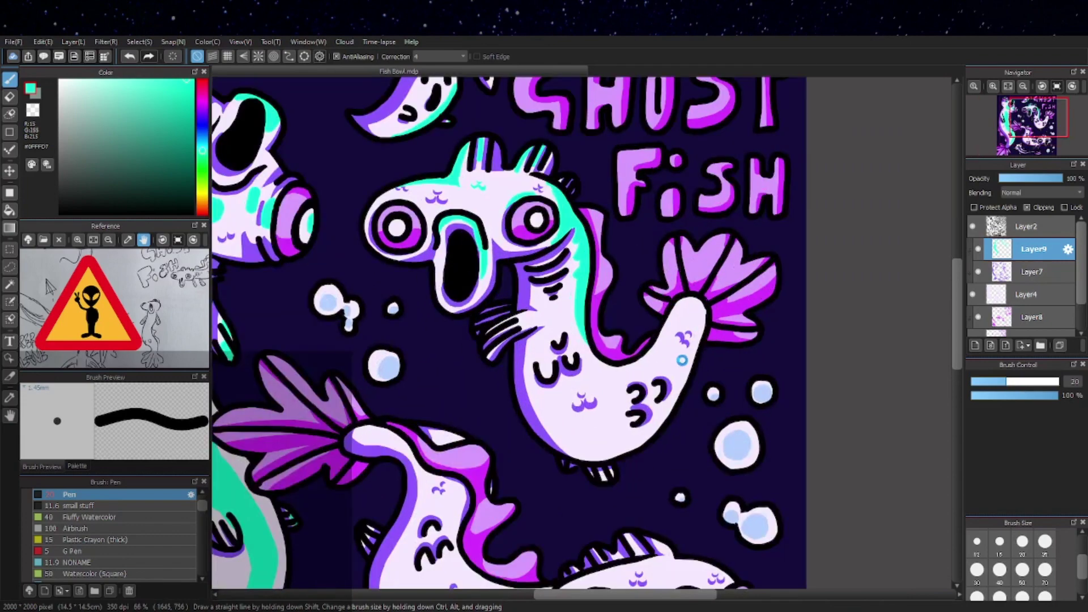
Add turquoise highlights to the upper fish's side fin, inner neck edge and the scale marks on its chest.
{"action": "left_click_drag", "start_coordinate": [670, 332], "coordinate": [619, 328]}
{"action": "scroll", "coordinate": [496, 328], "scroll_direction": "up", "scroll_amount": 1}
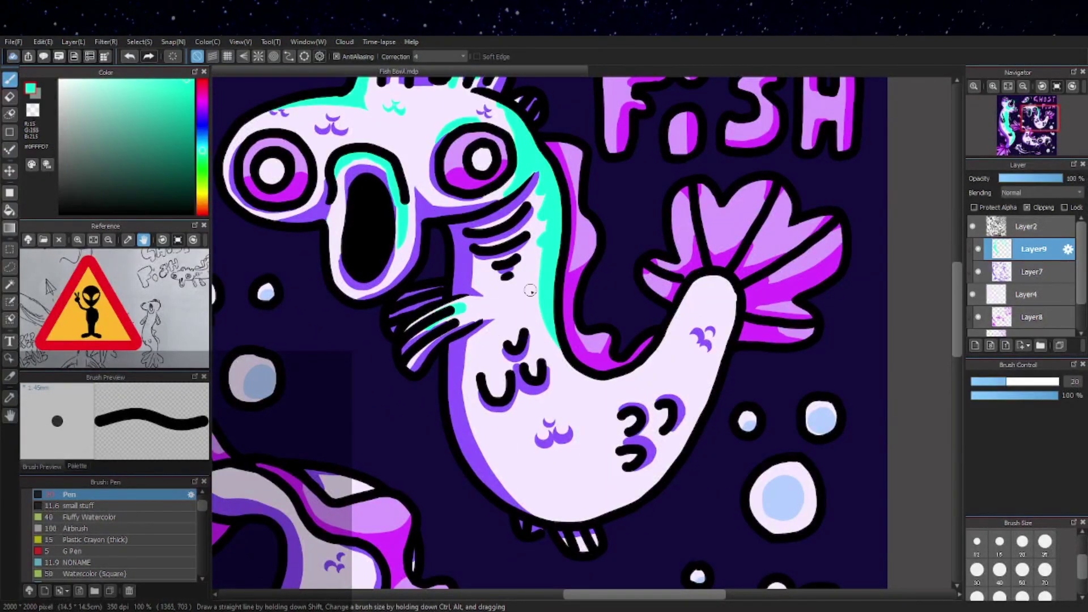
{"action": "left_click_drag", "start_coordinate": [410, 330], "coordinate": [458, 305]}
{"action": "left_click_drag", "start_coordinate": [569, 293], "coordinate": [552, 305]}
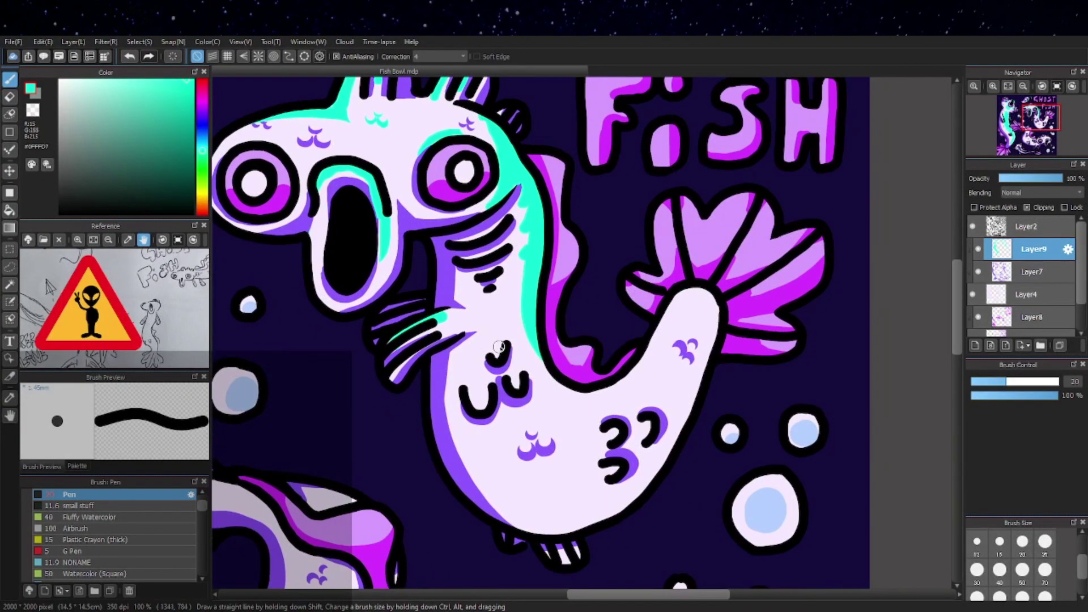
{"action": "mouse_move", "coordinate": [496, 344]}
{"action": "left_mouse_down"}
{"action": "mouse_move", "coordinate": [514, 375]}
{"action": "mouse_move", "coordinate": [482, 394]}
{"action": "left_mouse_up"}
{"action": "mouse_move", "coordinate": [557, 294]}
{"action": "left_mouse_down"}
{"action": "mouse_move", "coordinate": [527, 336]}
{"action": "mouse_move", "coordinate": [569, 315]}
{"action": "mouse_move", "coordinate": [555, 292]}
{"action": "left_mouse_up"}
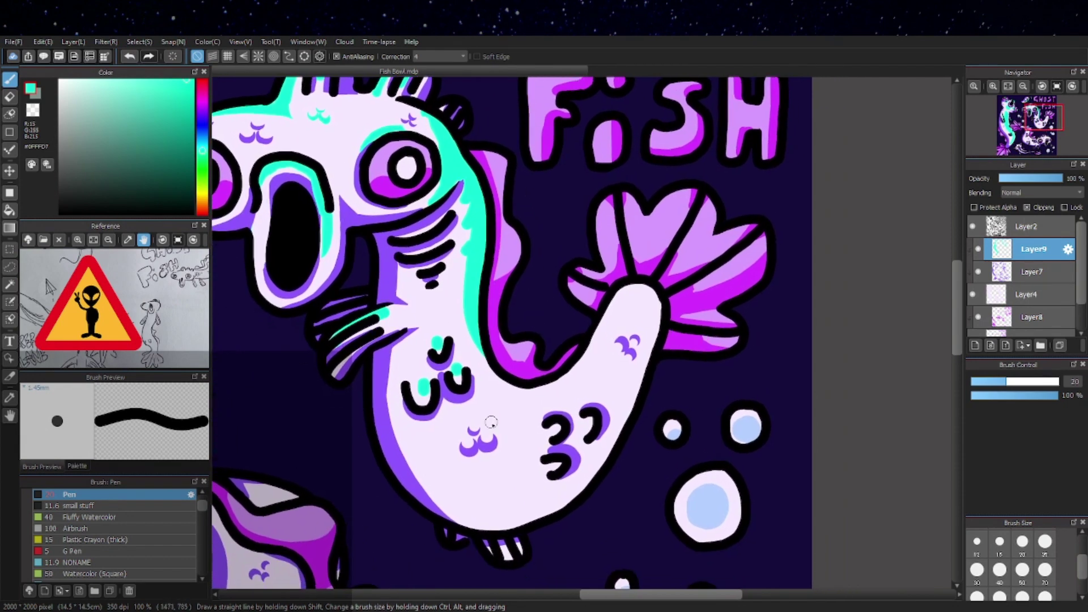
{"action": "mouse_move", "coordinate": [470, 270]}
{"action": "left_mouse_down"}
{"action": "mouse_move", "coordinate": [468, 312]}
{"action": "mouse_move", "coordinate": [510, 388]}
{"action": "left_mouse_up"}
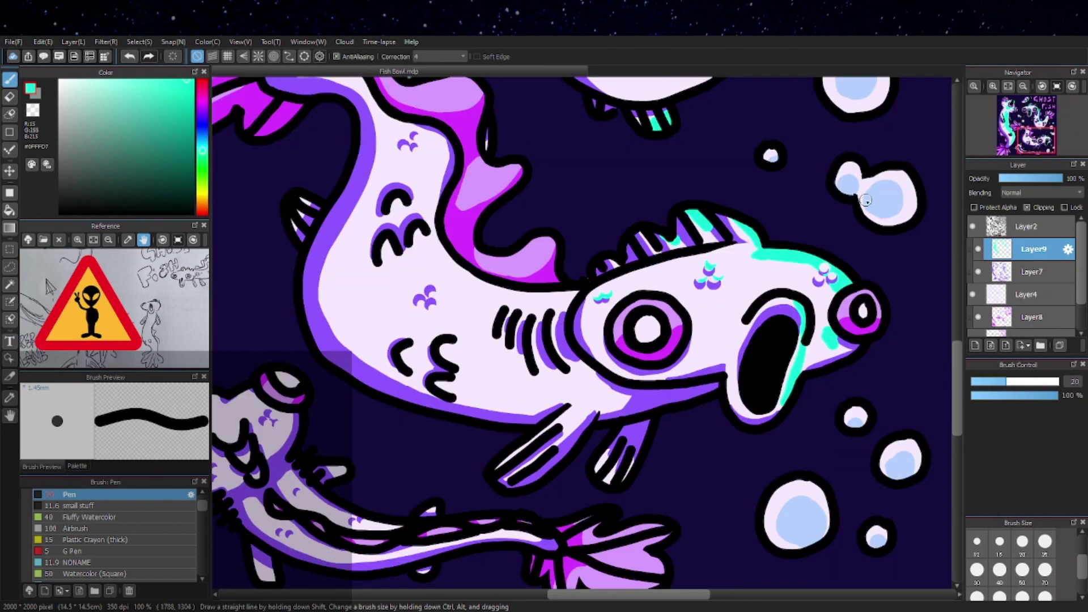
Paint turquoise highlights in the upper part of both pupils of the lower fish.
{"action": "left_click_drag", "start_coordinate": [707, 328], "coordinate": [672, 316]}
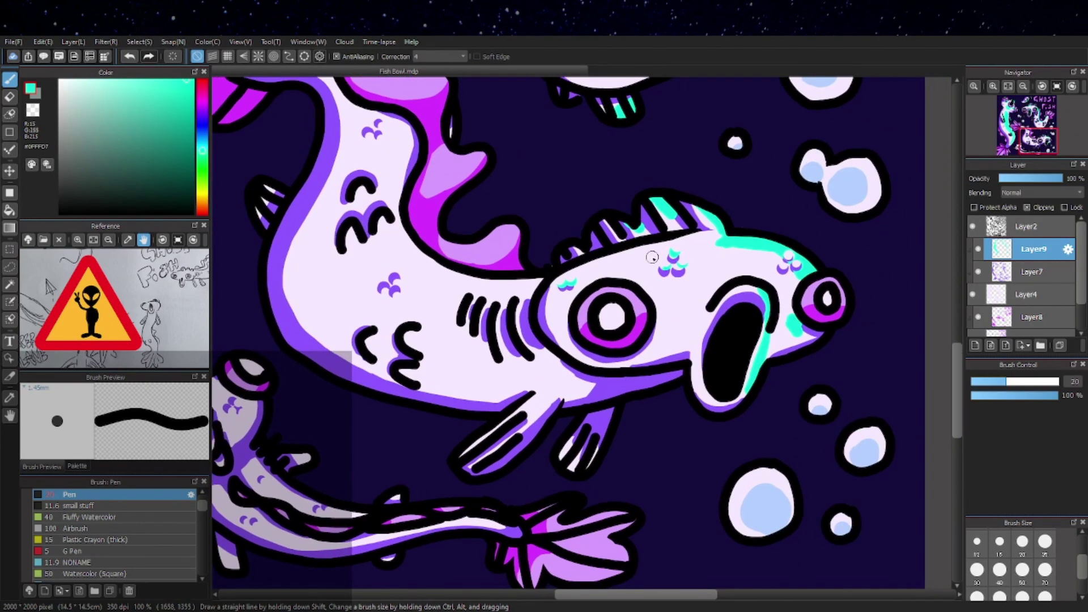
{"action": "scroll", "coordinate": [624, 288], "scroll_direction": "up", "scroll_amount": 1}
{"action": "left_click_drag", "start_coordinate": [744, 296], "coordinate": [486, 336]}
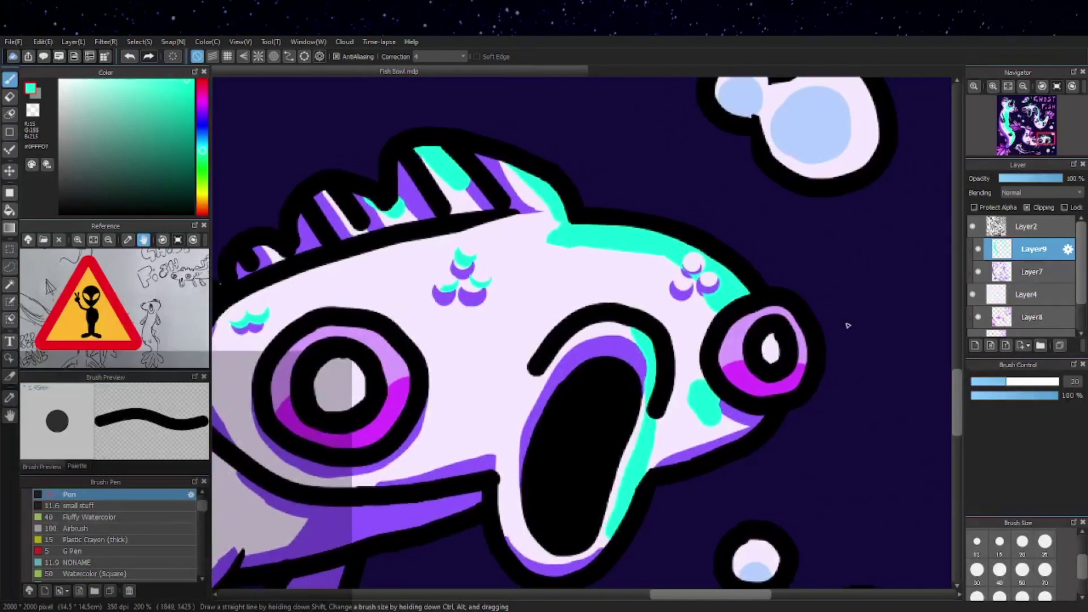
{"action": "mouse_move", "coordinate": [406, 338]}
{"action": "left_mouse_down"}
{"action": "mouse_move", "coordinate": [459, 354]}
{"action": "mouse_move", "coordinate": [495, 319]}
{"action": "mouse_move", "coordinate": [450, 352]}
{"action": "mouse_move", "coordinate": [474, 360]}
{"action": "left_mouse_up"}
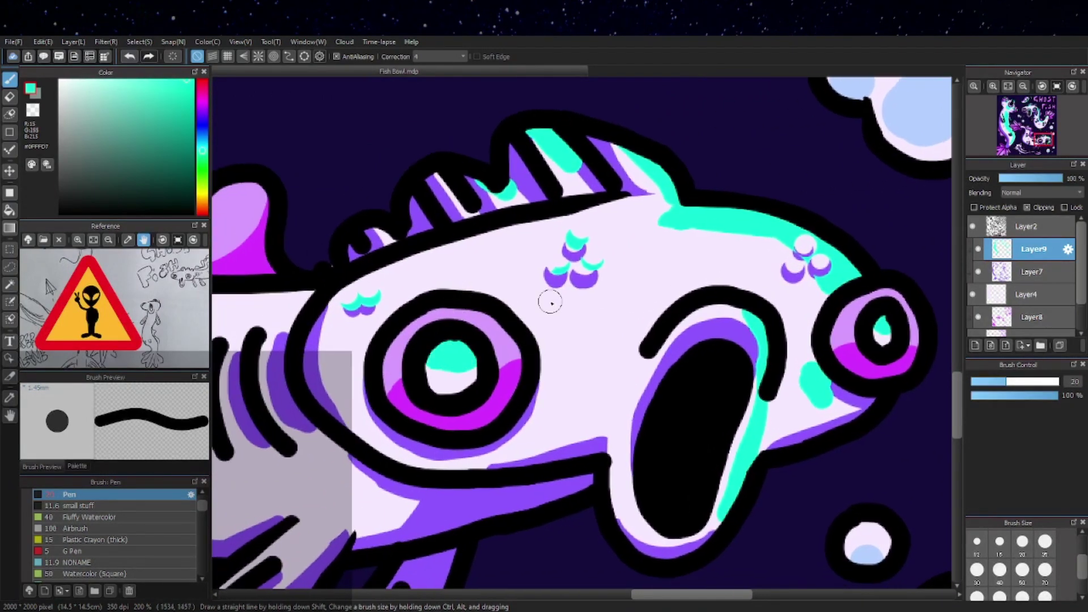
{"action": "scroll", "coordinate": [550, 303], "scroll_direction": "down", "scroll_amount": 2}
{"action": "scroll", "coordinate": [617, 333], "scroll_direction": "up", "scroll_amount": 2}
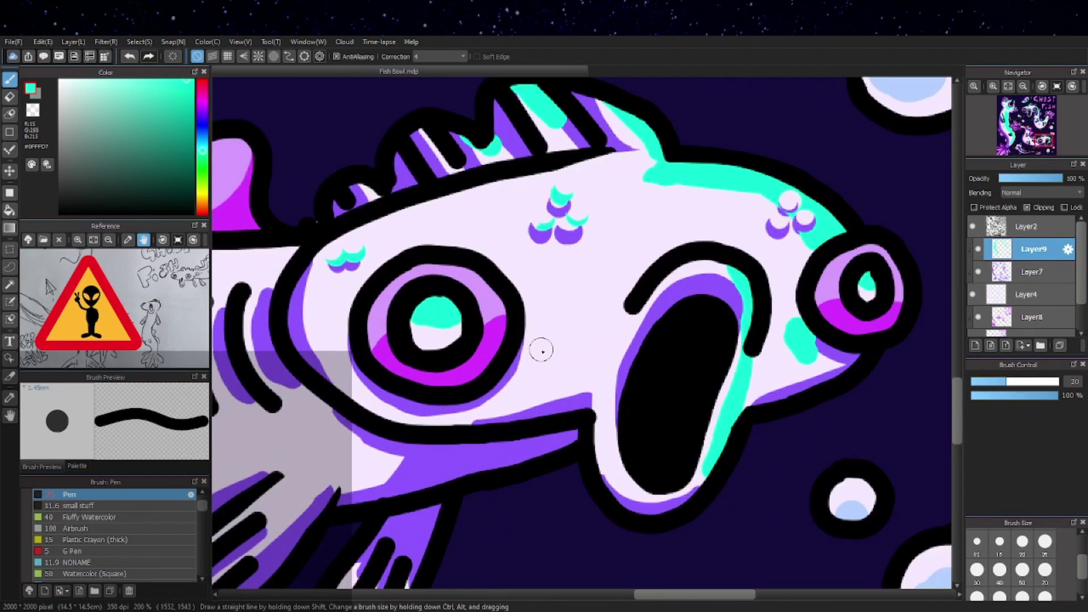
Paint a turquoise patch on the lower fish's cheek and refine the small patch between its mouth and far eye.
{"action": "mouse_move", "coordinate": [542, 351]}
{"action": "left_mouse_down"}
{"action": "mouse_move", "coordinate": [541, 329]}
{"action": "mouse_move", "coordinate": [550, 363]}
{"action": "mouse_move", "coordinate": [530, 363]}
{"action": "mouse_move", "coordinate": [560, 338]}
{"action": "mouse_move", "coordinate": [558, 361]}
{"action": "left_mouse_up"}
{"action": "mouse_move", "coordinate": [552, 310]}
{"action": "left_mouse_down"}
{"action": "mouse_move", "coordinate": [561, 312]}
{"action": "mouse_move", "coordinate": [542, 311]}
{"action": "left_mouse_up"}
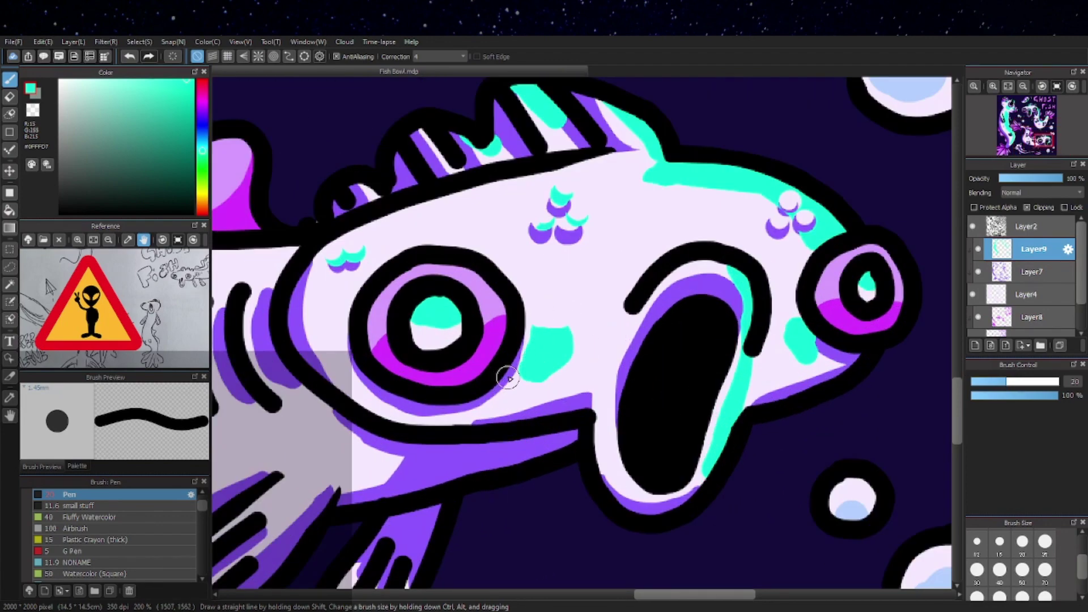
{"action": "scroll", "coordinate": [925, 223], "scroll_direction": "down", "scroll_amount": 2}
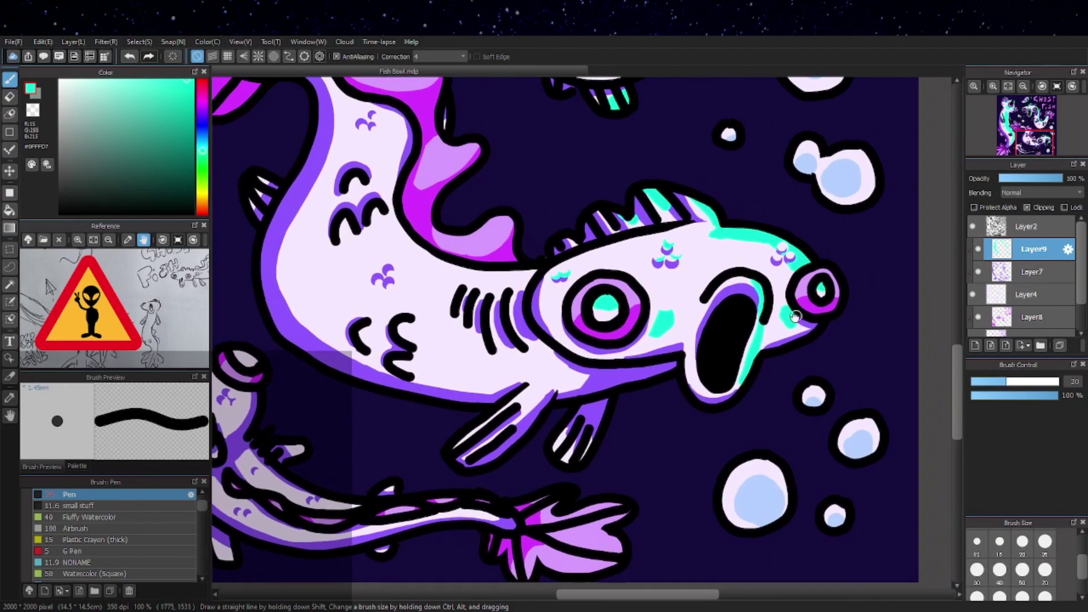
{"action": "scroll", "coordinate": [795, 316], "scroll_direction": "up", "scroll_amount": 3}
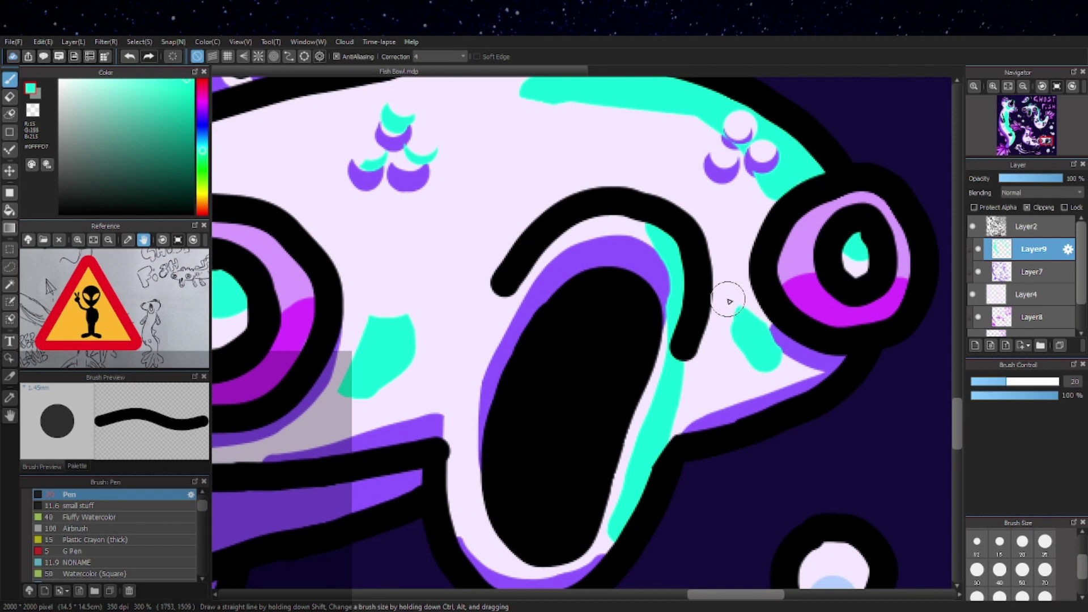
{"action": "scroll", "coordinate": [836, 352], "scroll_direction": "down", "scroll_amount": 2}
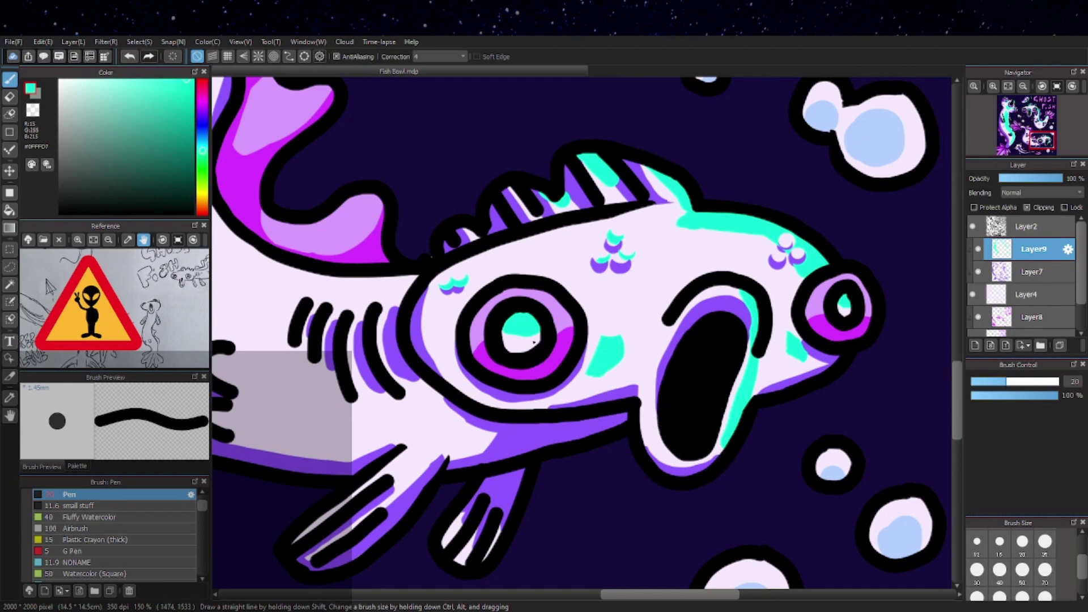
Fill turquoise highlights between the black lines of the two fins under the lower fish's body.
{"action": "left_click_drag", "start_coordinate": [546, 352], "coordinate": [630, 327]}
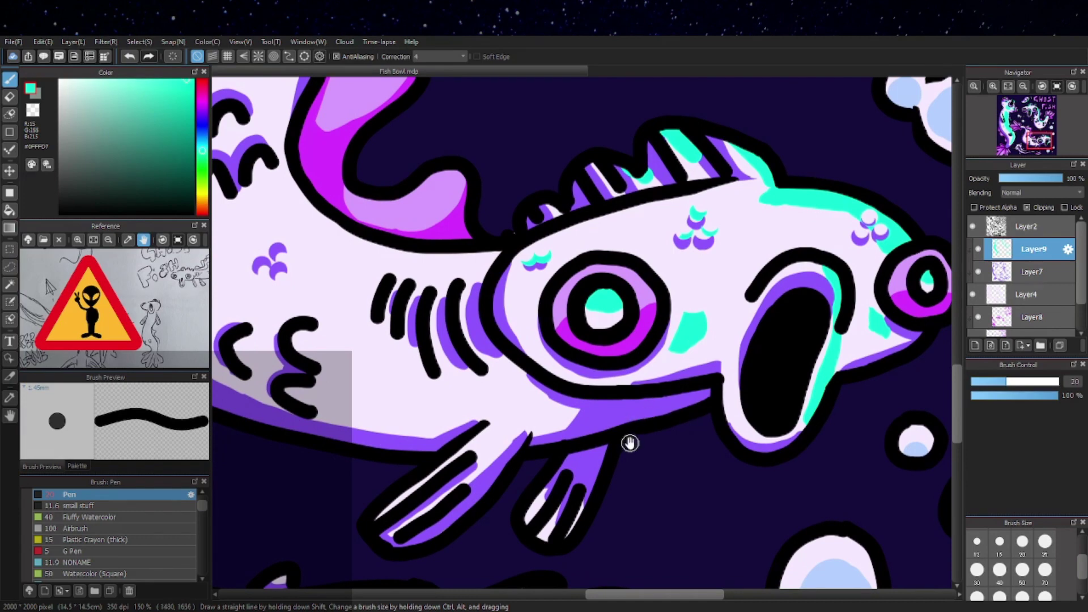
{"action": "left_click_drag", "start_coordinate": [626, 436], "coordinate": [653, 362]}
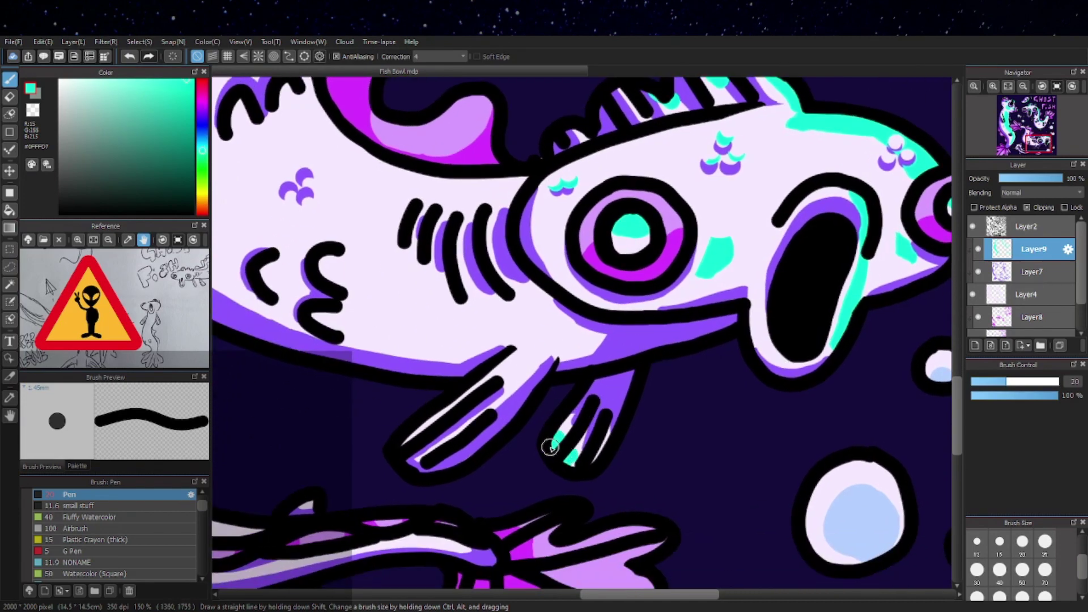
{"action": "scroll", "coordinate": [500, 449], "scroll_direction": "up", "scroll_amount": 1}
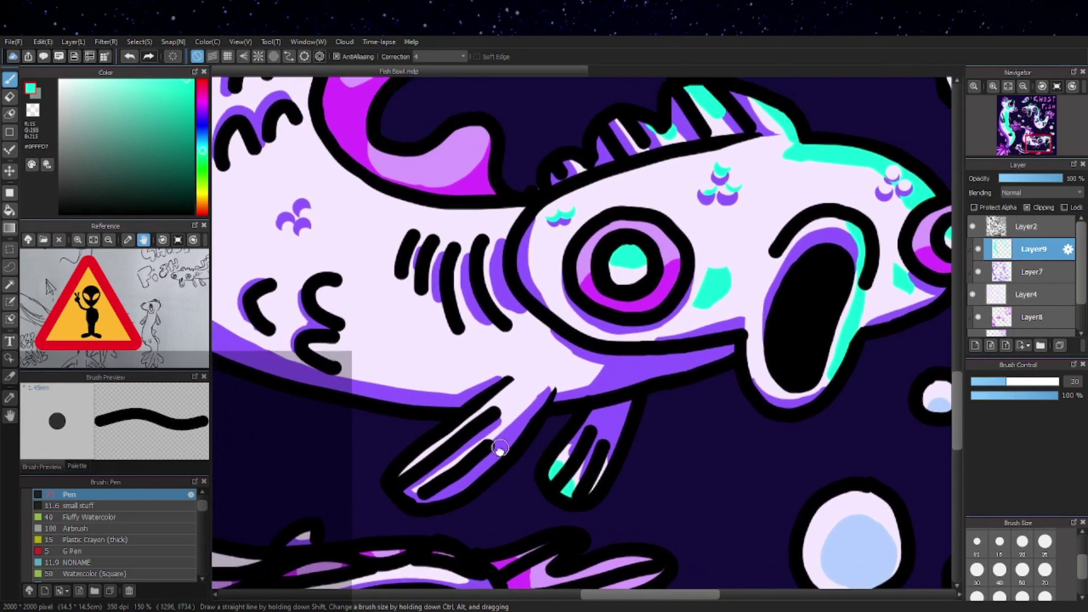
{"action": "left_click_drag", "start_coordinate": [499, 449], "coordinate": [500, 454]}
{"action": "mouse_move", "coordinate": [403, 468]}
{"action": "left_mouse_down"}
{"action": "mouse_move", "coordinate": [588, 342]}
{"action": "mouse_move", "coordinate": [523, 406]}
{"action": "left_mouse_up"}
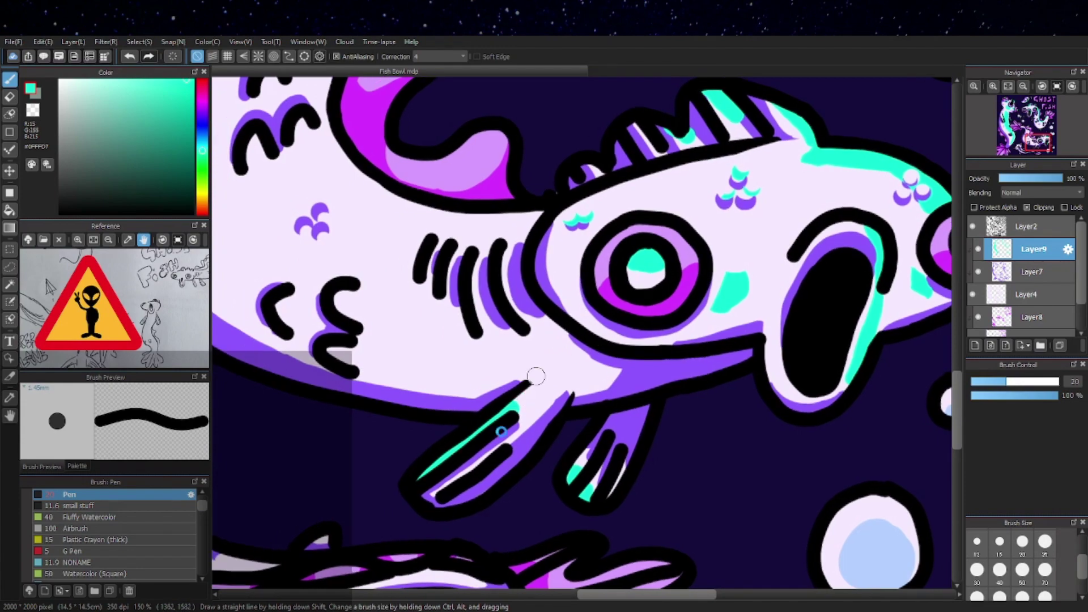
{"action": "scroll", "coordinate": [533, 385], "scroll_direction": "up", "scroll_amount": 1}
{"action": "left_click_drag", "start_coordinate": [468, 509], "coordinate": [516, 468]}
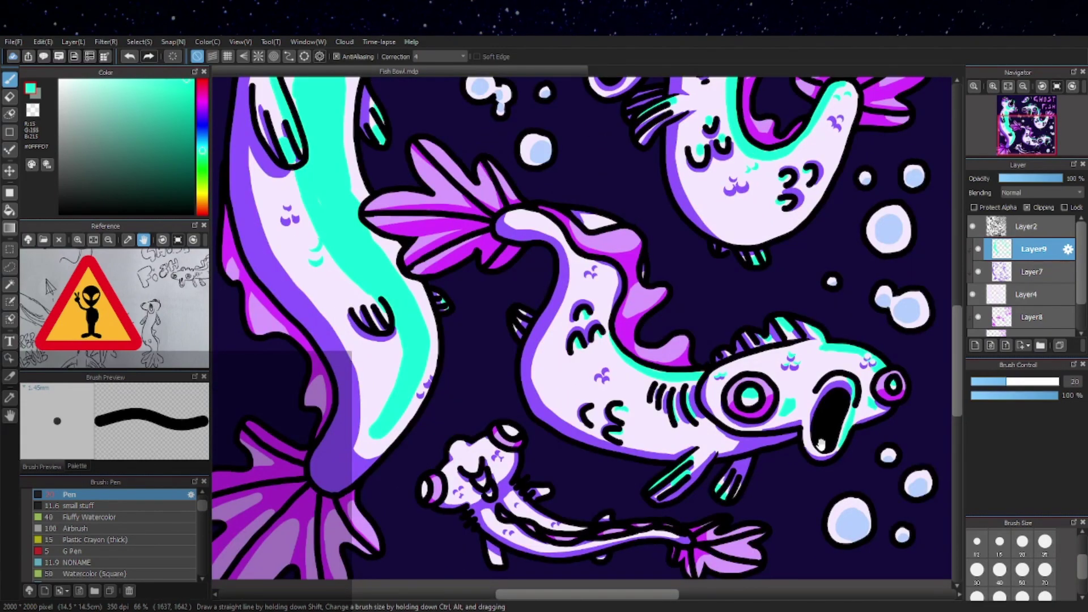
Add turquoise highlights beside the lower fish's gill lines and the curved scale marks on its body.
{"action": "left_click_drag", "start_coordinate": [822, 443], "coordinate": [730, 381]}
{"action": "scroll", "coordinate": [631, 453], "scroll_direction": "up", "scroll_amount": 2}
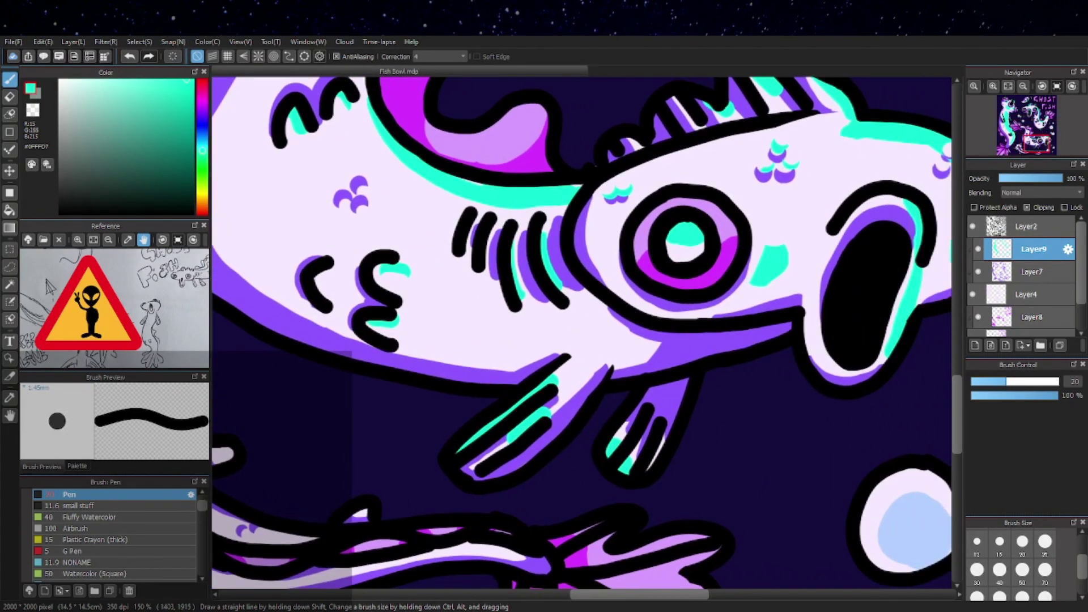
{"action": "scroll", "coordinate": [704, 314], "scroll_direction": "down", "scroll_amount": 2}
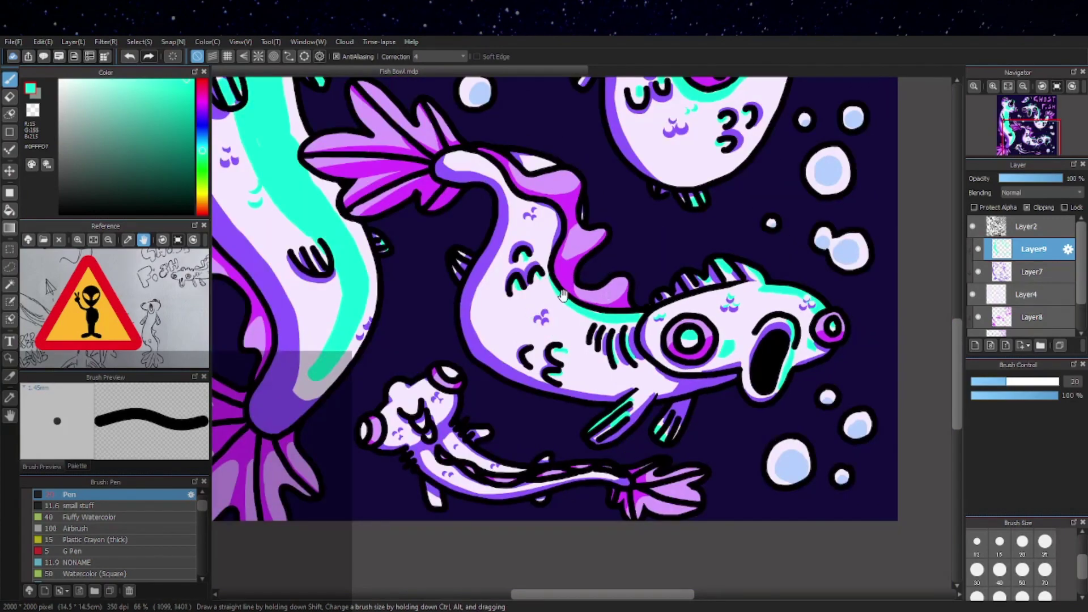
Highlight the lower fish's tail base and the pale folds behind its ribbon fin with turquoise.
{"action": "left_click_drag", "start_coordinate": [563, 295], "coordinate": [562, 399]}
{"action": "scroll", "coordinate": [501, 275], "scroll_direction": "up", "scroll_amount": 1}
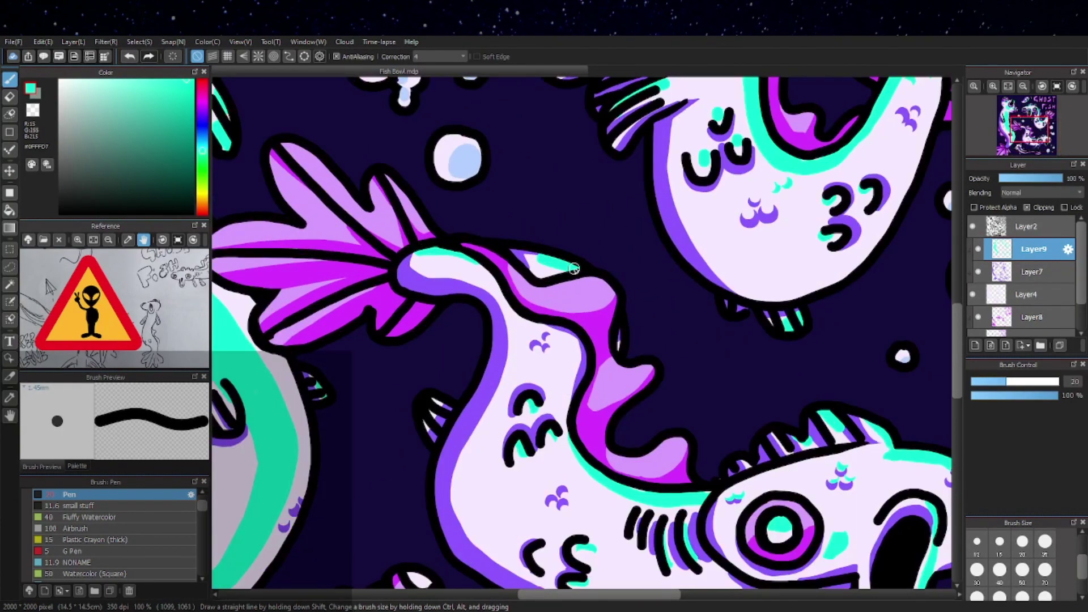
{"action": "left_click_drag", "start_coordinate": [553, 261], "coordinate": [584, 272]}
{"action": "scroll", "coordinate": [544, 270], "scroll_direction": "up", "scroll_amount": 1}
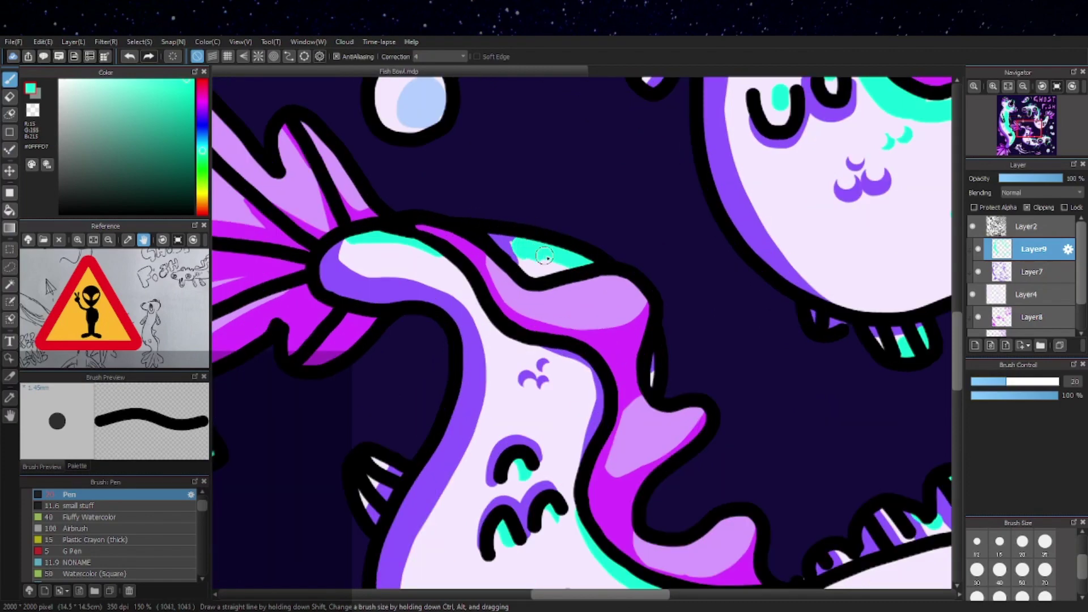
{"action": "left_click_drag", "start_coordinate": [506, 246], "coordinate": [541, 257]}
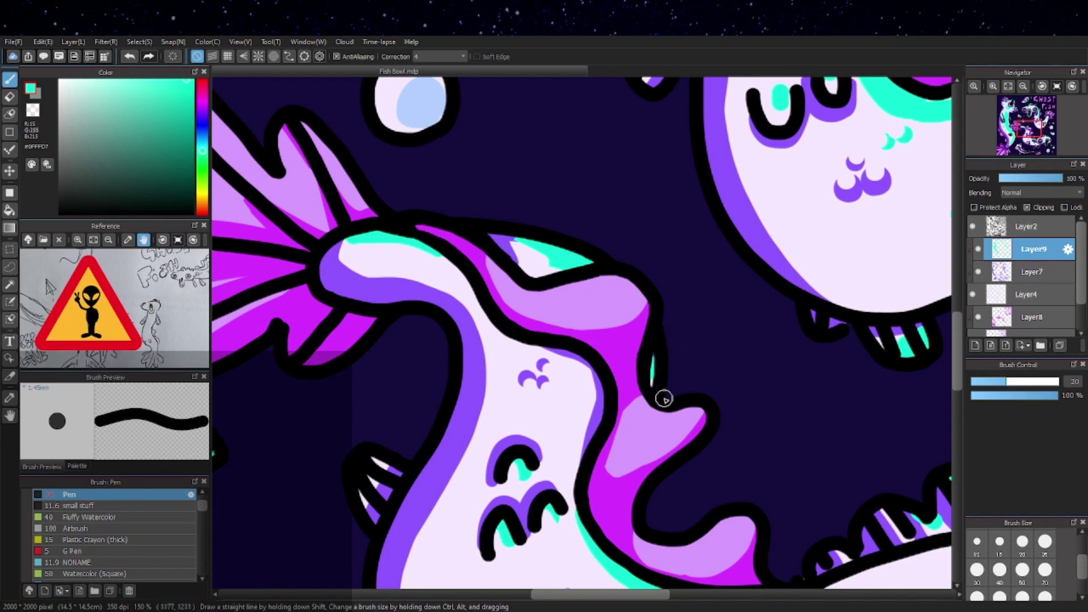
Paint turquoise highlights on the small bottom fish's two front fins and a rounded patch on its upper body.
{"action": "scroll", "coordinate": [730, 308], "scroll_direction": "down", "scroll_amount": 4}
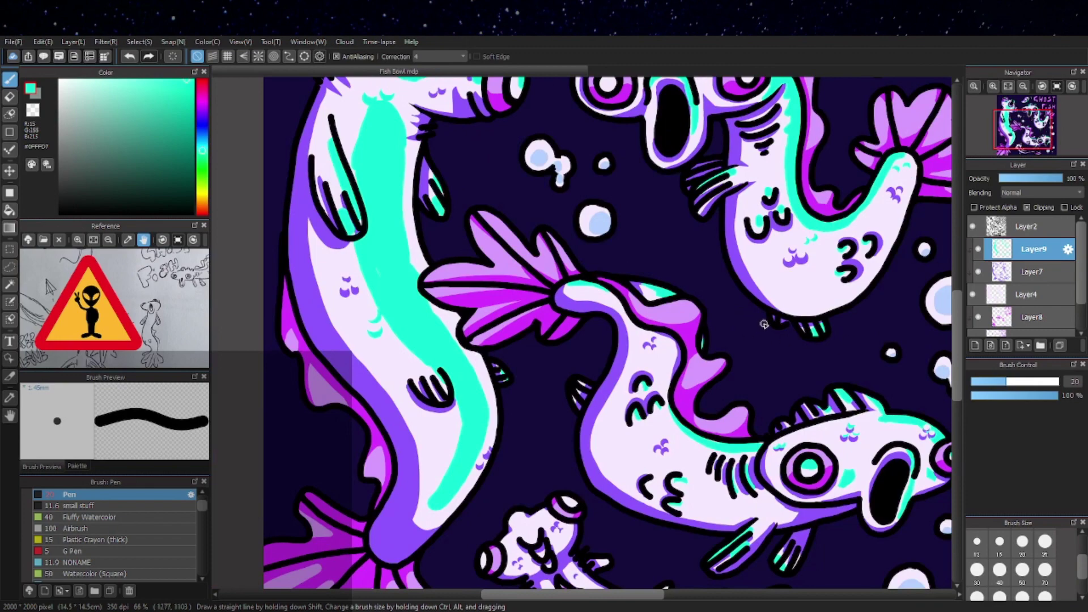
{"action": "scroll", "coordinate": [764, 324], "scroll_direction": "down", "scroll_amount": 3}
{"action": "scroll", "coordinate": [554, 308], "scroll_direction": "up", "scroll_amount": 8}
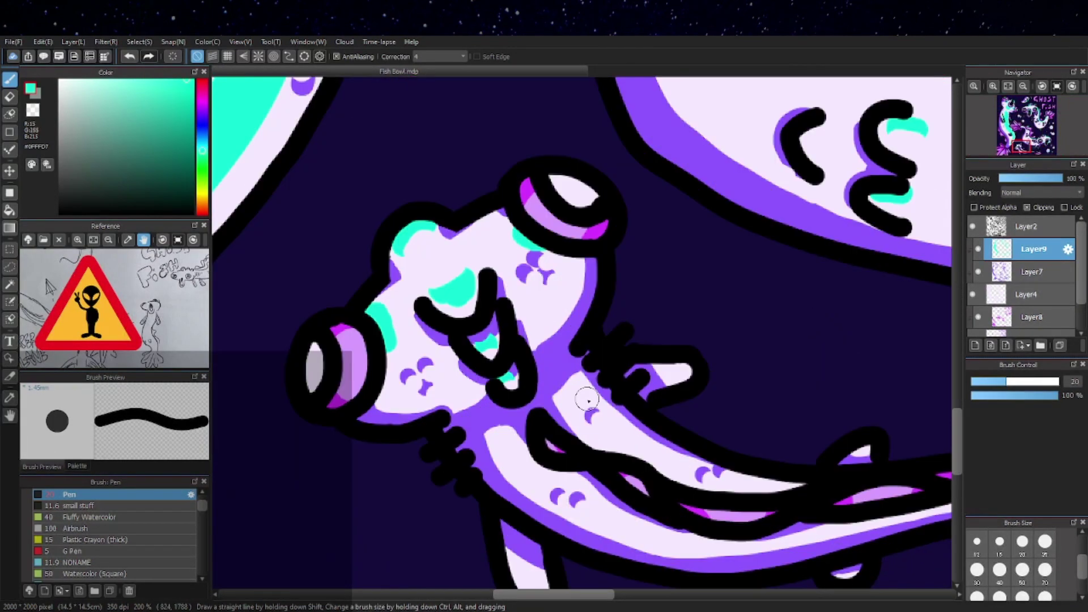
{"action": "left_click_drag", "start_coordinate": [689, 391], "coordinate": [586, 261]}
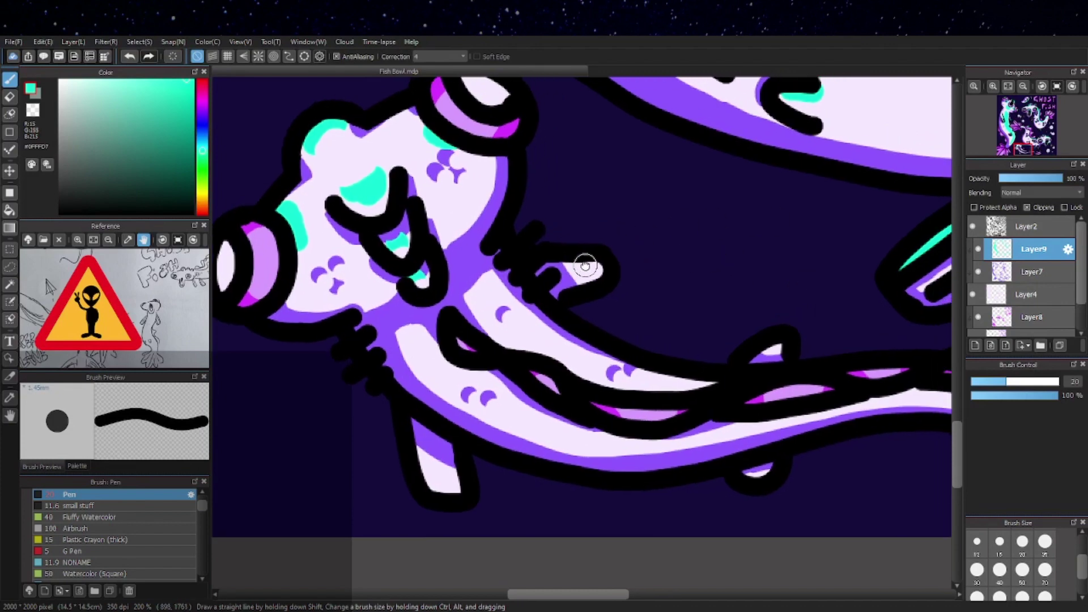
{"action": "left_click_drag", "start_coordinate": [413, 454], "coordinate": [427, 493]}
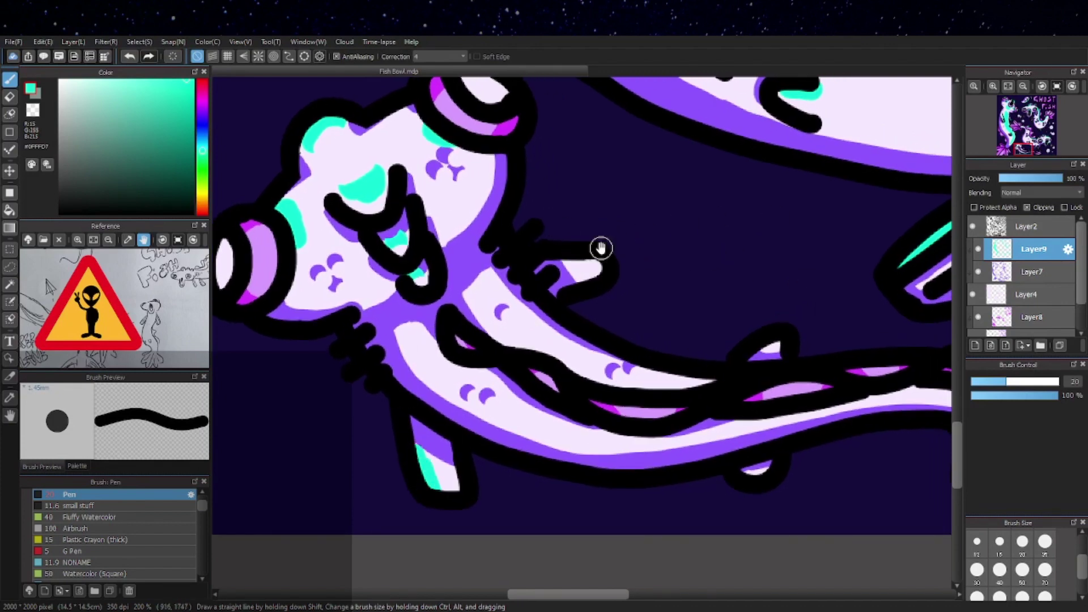
{"action": "left_click_drag", "start_coordinate": [600, 245], "coordinate": [595, 290]}
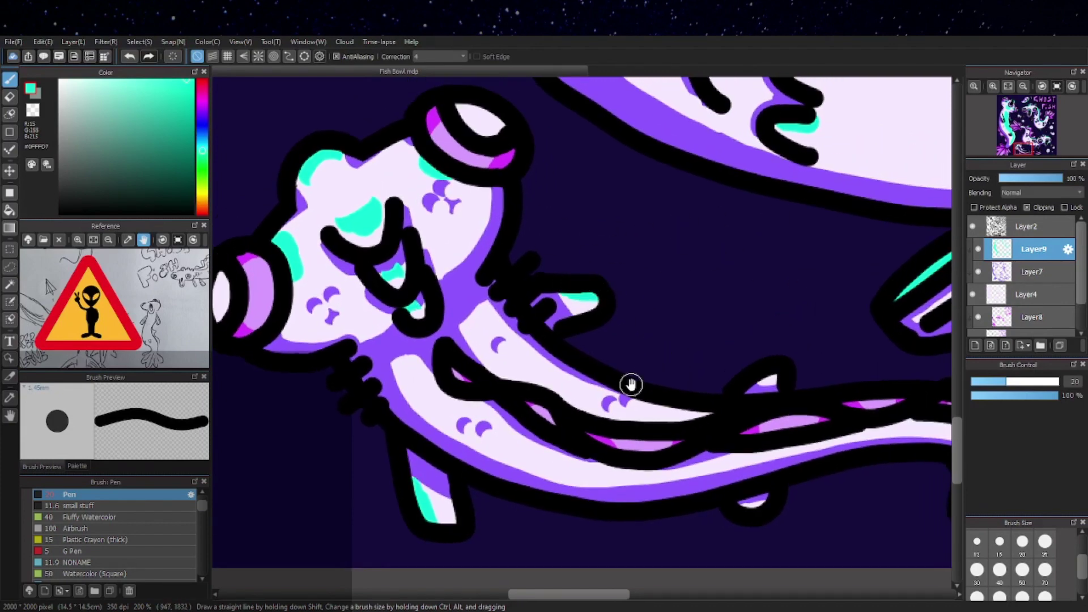
{"action": "left_click_drag", "start_coordinate": [527, 355], "coordinate": [474, 312]}
{"action": "mouse_move", "coordinate": [359, 333]}
{"action": "left_mouse_down"}
{"action": "mouse_move", "coordinate": [376, 353]}
{"action": "mouse_move", "coordinate": [349, 315]}
{"action": "mouse_move", "coordinate": [369, 342]}
{"action": "left_mouse_up"}
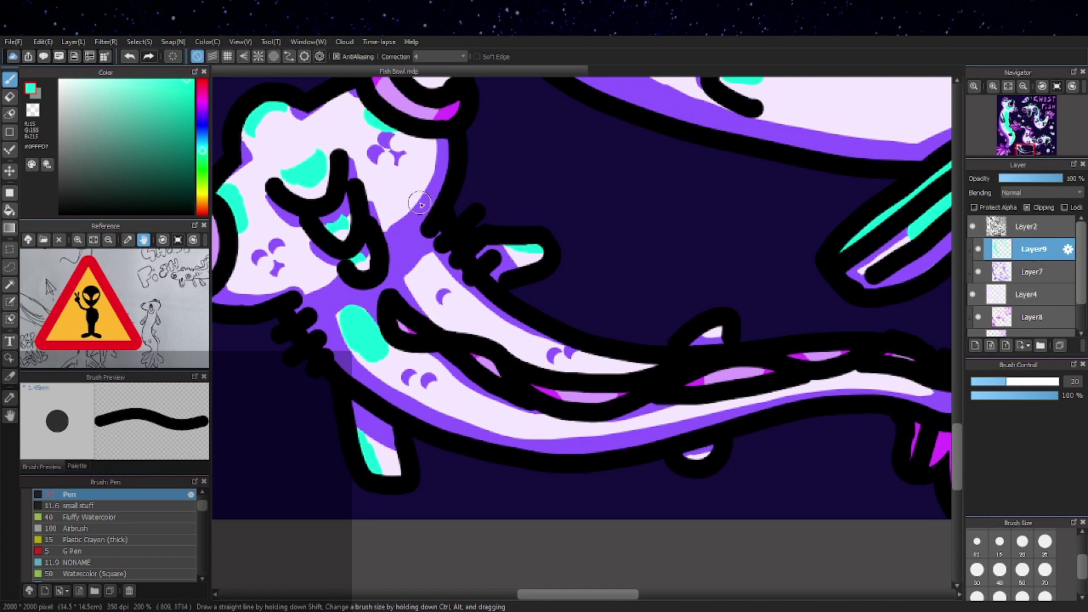
Paint long turquoise highlights on the small bottom fish's front body, one along each side of its black-outlined ribbon fin.
{"action": "scroll", "coordinate": [472, 306], "scroll_direction": "down", "scroll_amount": 2}
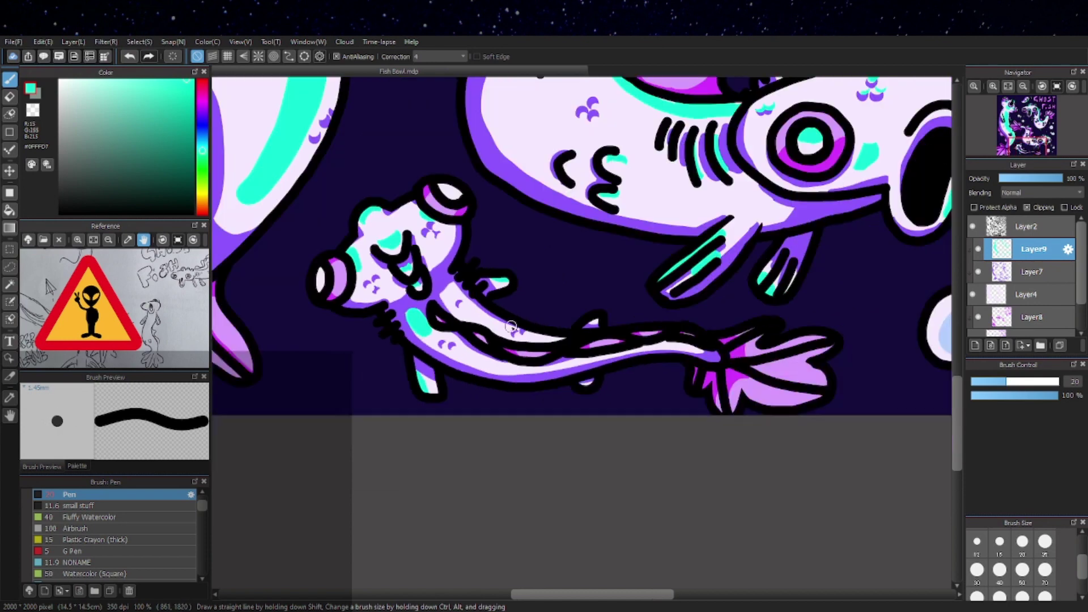
{"action": "scroll", "coordinate": [449, 303], "scroll_direction": "up", "scroll_amount": 2}
{"action": "left_click_drag", "start_coordinate": [394, 339], "coordinate": [519, 409]}
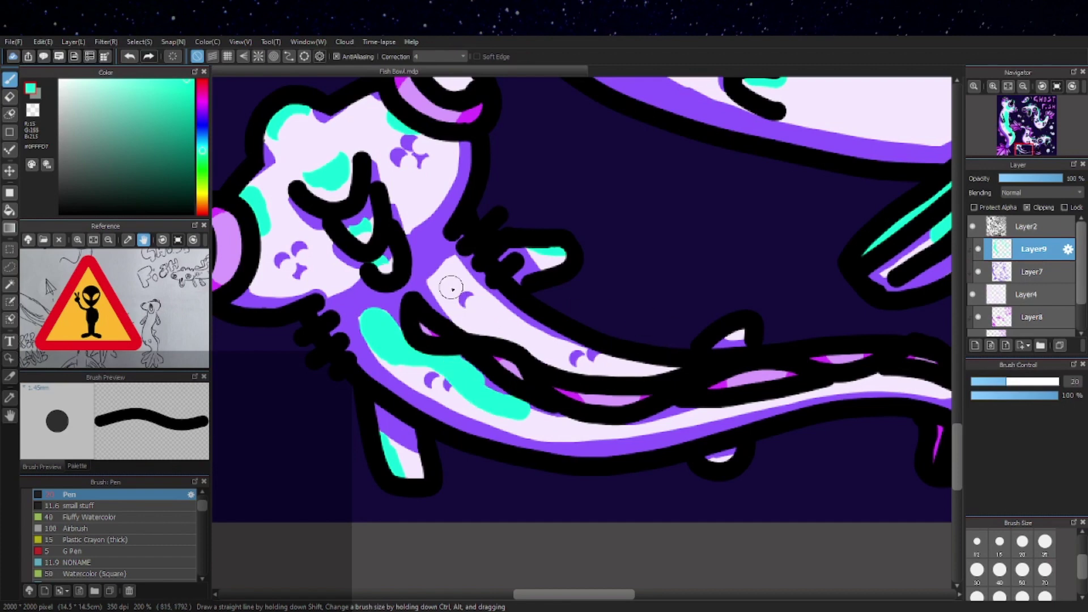
{"action": "left_click_drag", "start_coordinate": [446, 287], "coordinate": [447, 295]}
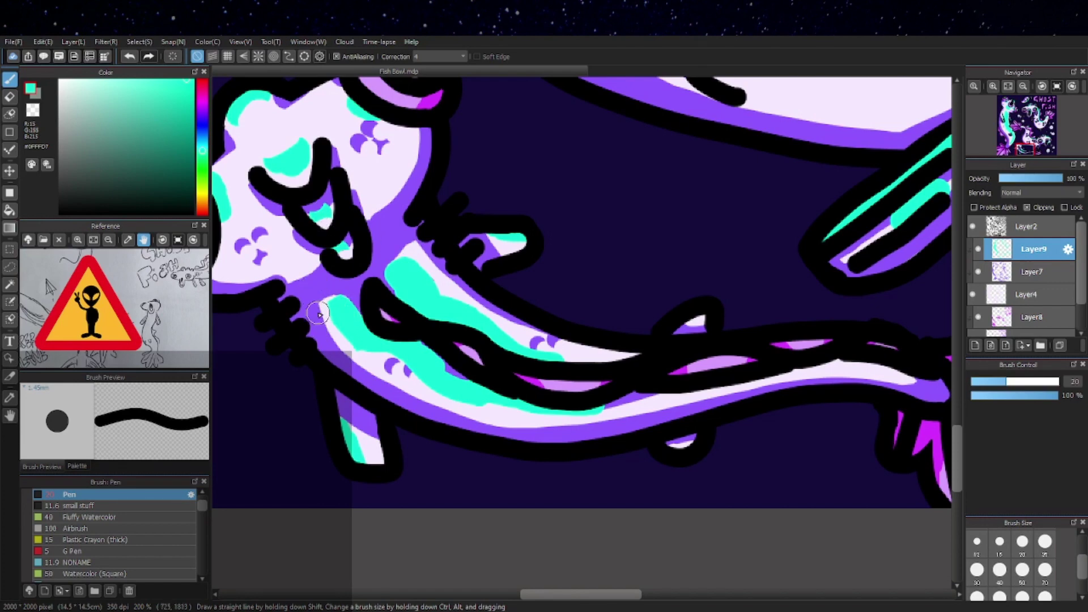
{"action": "left_click_drag", "start_coordinate": [318, 315], "coordinate": [352, 365]}
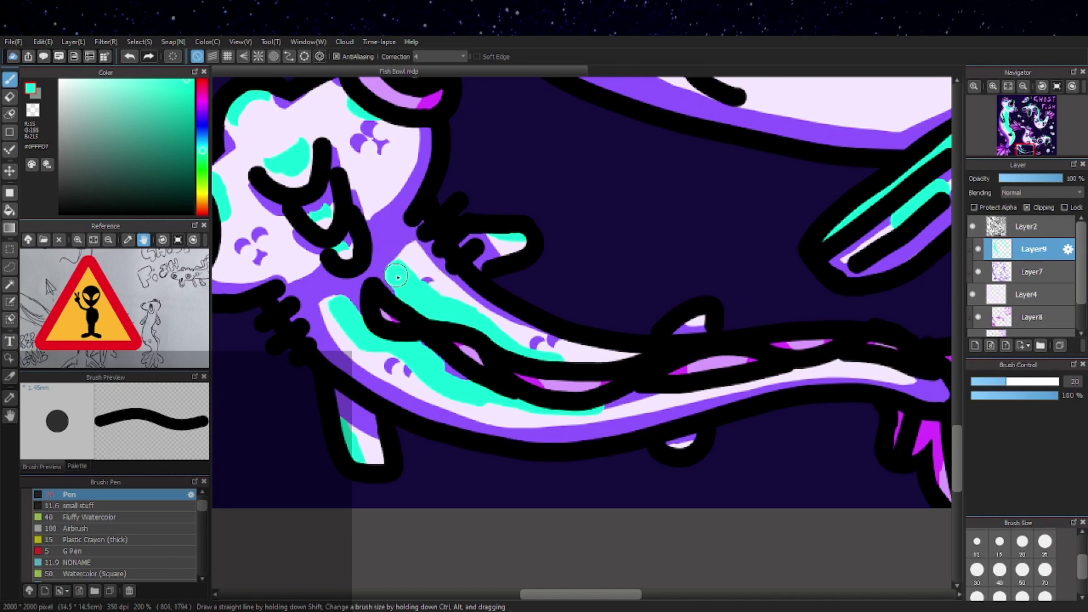
{"action": "left_click_drag", "start_coordinate": [397, 254], "coordinate": [418, 238]}
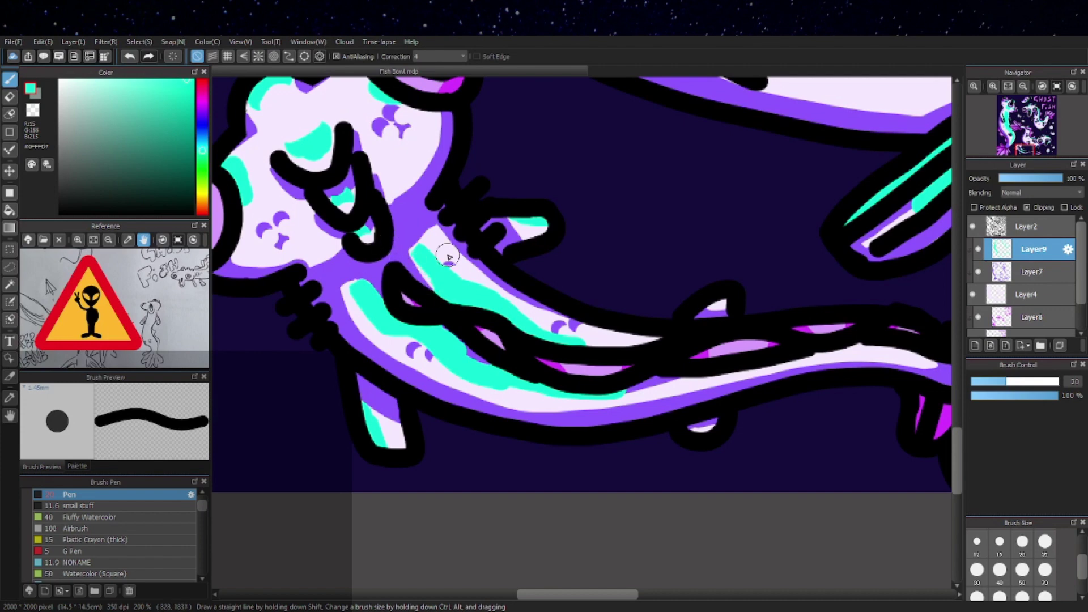
Trim the edges of the turquoise body highlights around the small bottom fish's curved scale marks.
{"action": "key", "text": "ctrl+z"}
{"action": "left_click_drag", "start_coordinate": [498, 262], "coordinate": [451, 222]}
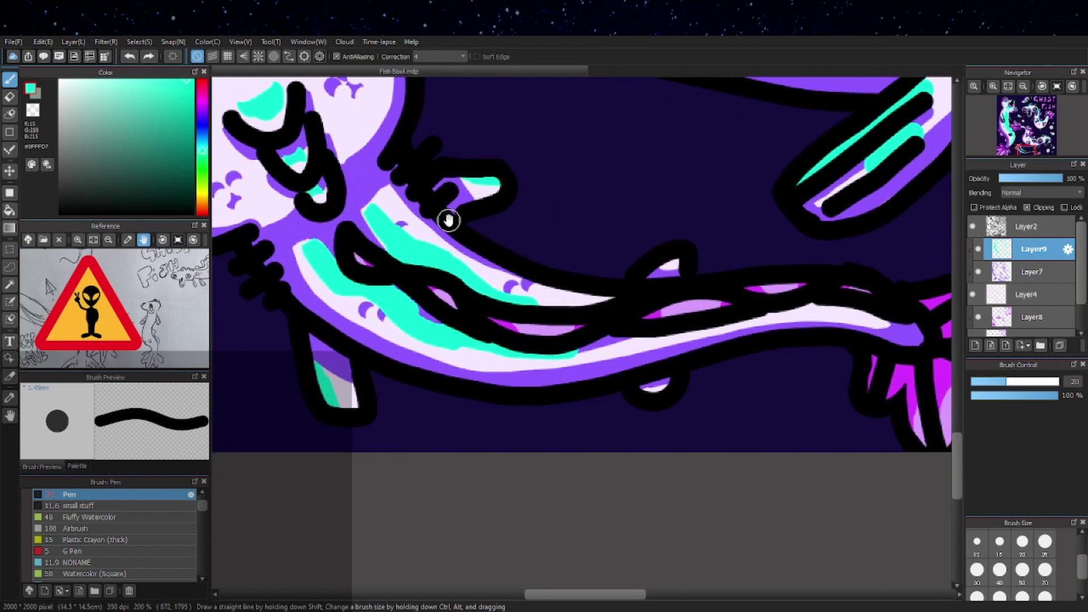
{"action": "key", "text": "ctrl+z"}
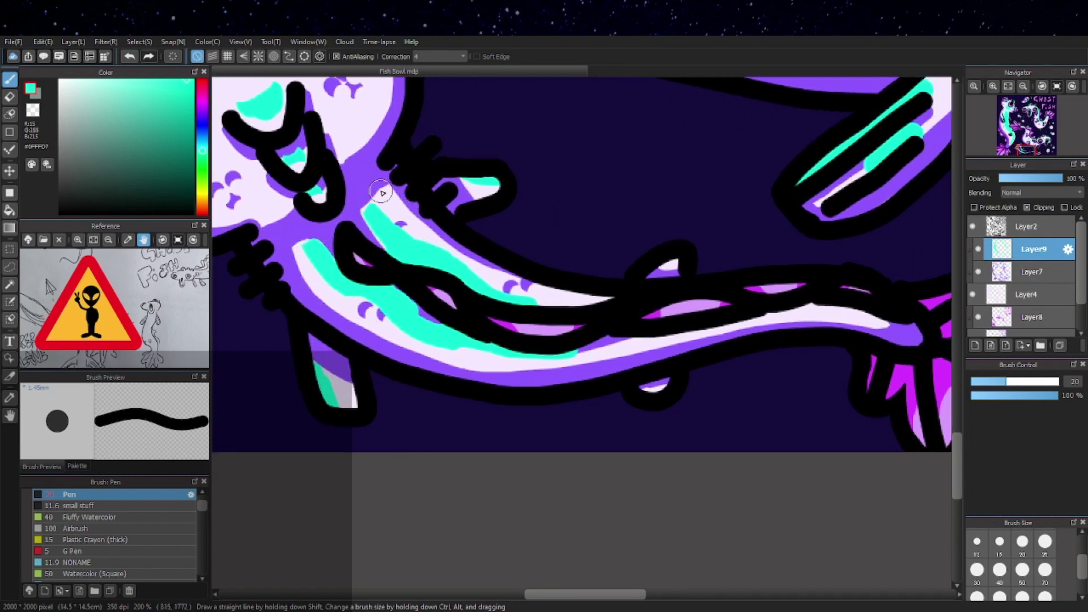
{"action": "key", "text": "ctrl+z"}
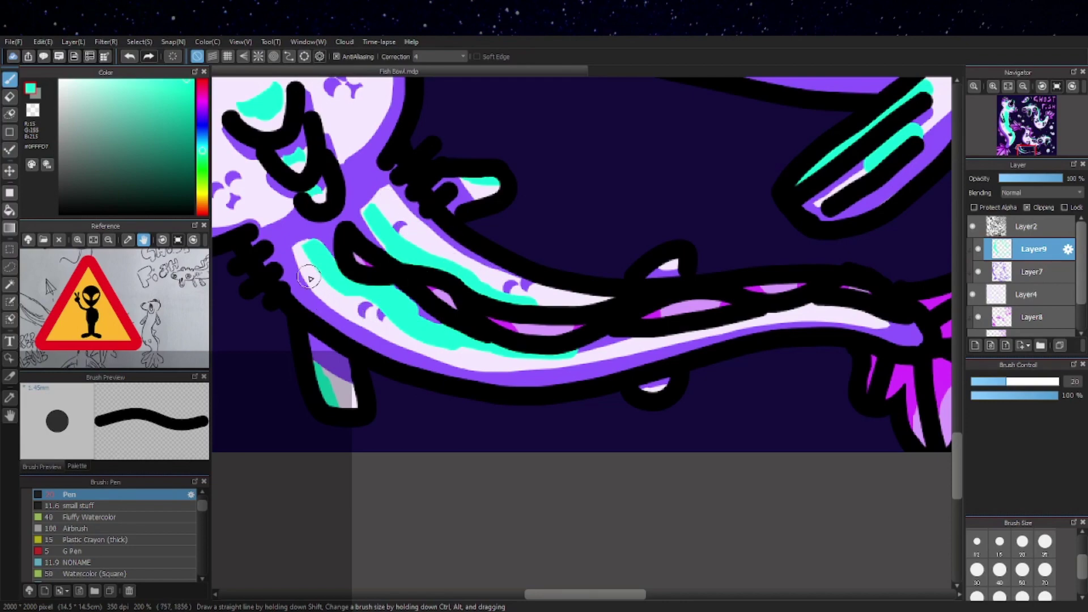
{"action": "mouse_move", "coordinate": [293, 255]}
{"action": "left_mouse_down"}
{"action": "mouse_move", "coordinate": [342, 302]}
{"action": "mouse_move", "coordinate": [290, 247]}
{"action": "mouse_move", "coordinate": [348, 302]}
{"action": "mouse_move", "coordinate": [422, 334]}
{"action": "left_mouse_up"}
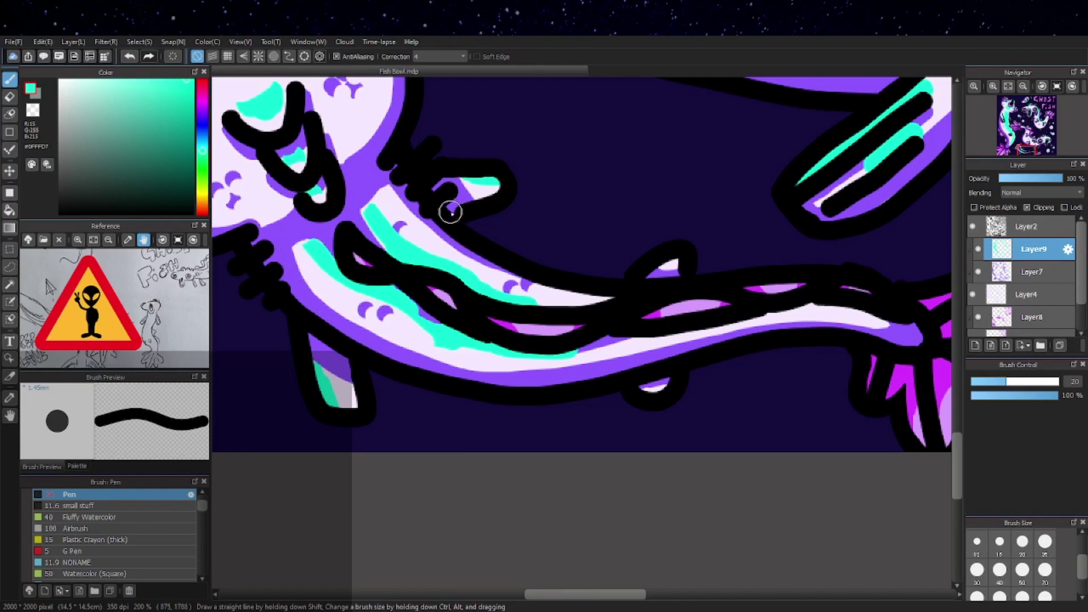
{"action": "scroll", "coordinate": [521, 317], "scroll_direction": "down", "scroll_amount": 3}
{"action": "scroll", "coordinate": [462, 309], "scroll_direction": "up", "scroll_amount": 3}
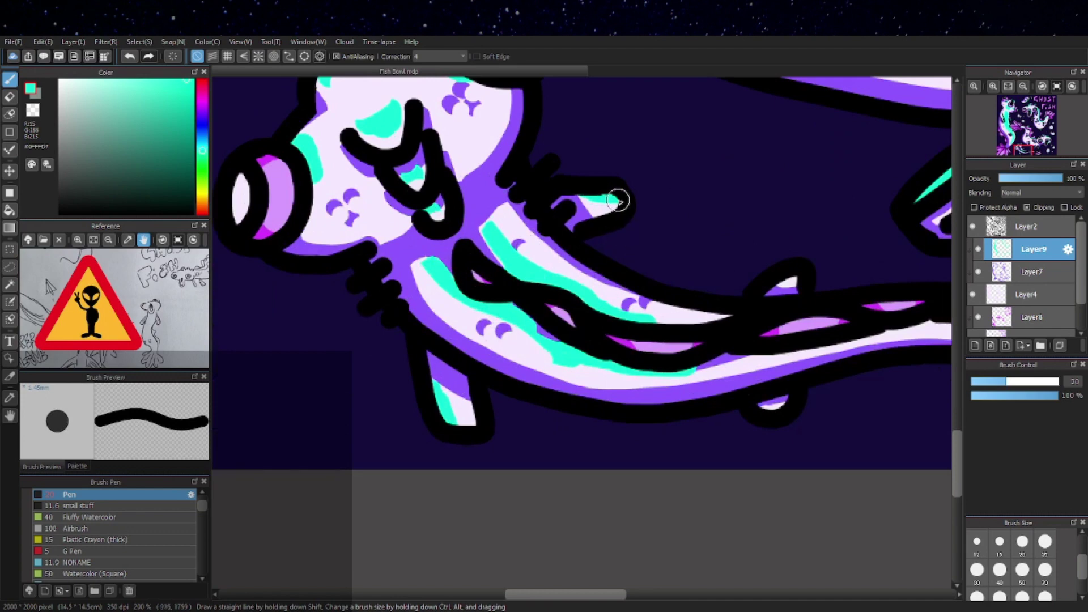
{"action": "left_click_drag", "start_coordinate": [650, 288], "coordinate": [553, 255]}
{"action": "key", "text": "ctrl+z"}
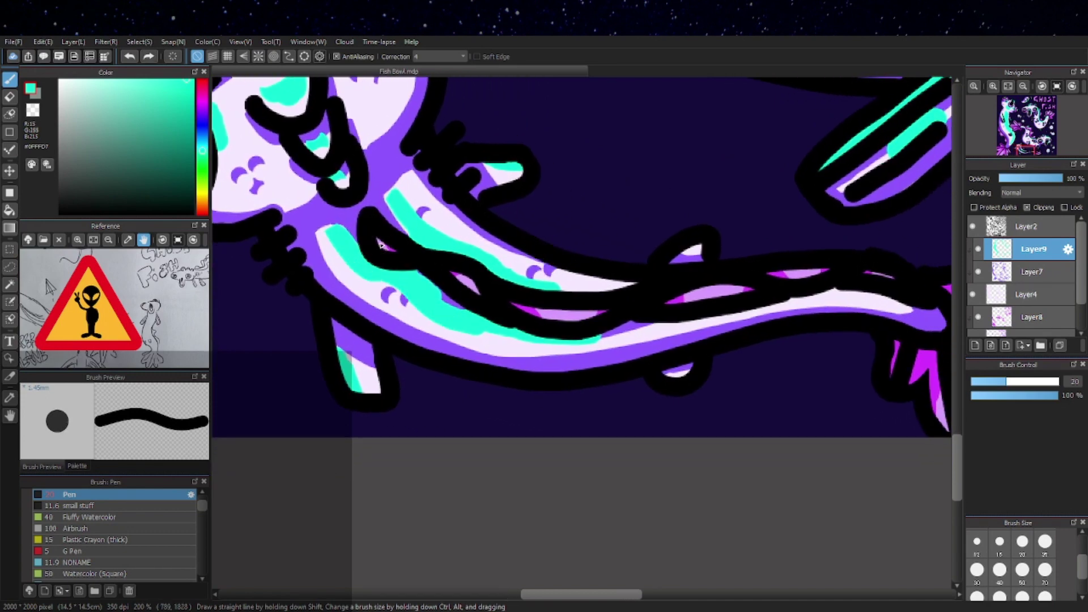
Extend the small bottom fish's turquoise body highlights towards the tail and add turquoise to its two small rear fins.
{"action": "scroll", "coordinate": [646, 253], "scroll_direction": "right", "scroll_amount": 2}
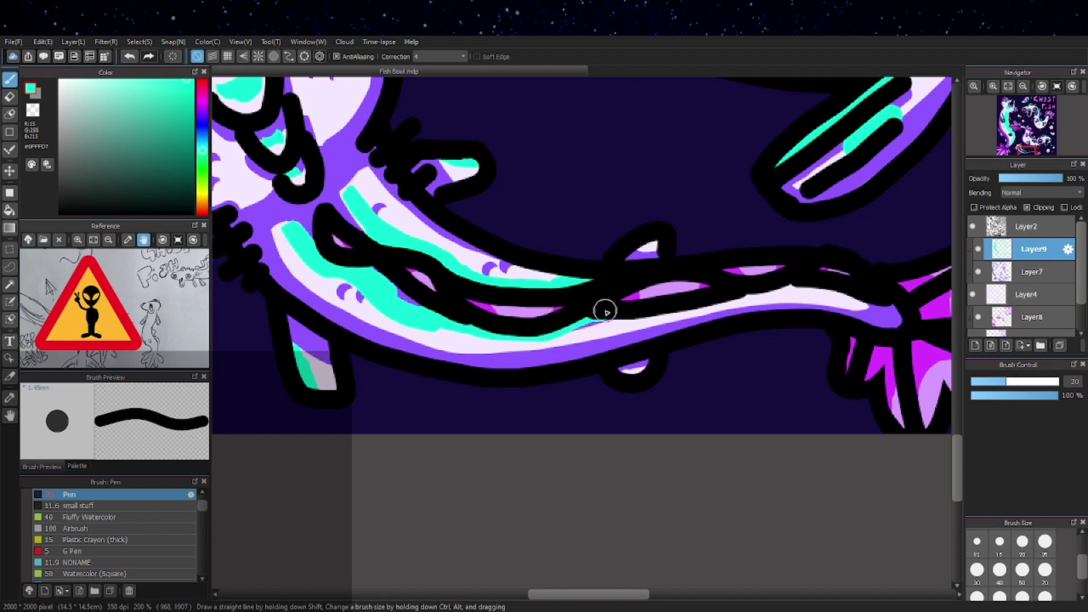
{"action": "left_click_drag", "start_coordinate": [578, 320], "coordinate": [674, 309]}
{"action": "mouse_move", "coordinate": [675, 248]}
{"action": "left_mouse_down"}
{"action": "mouse_move", "coordinate": [651, 313]}
{"action": "mouse_move", "coordinate": [633, 299]}
{"action": "left_mouse_up"}
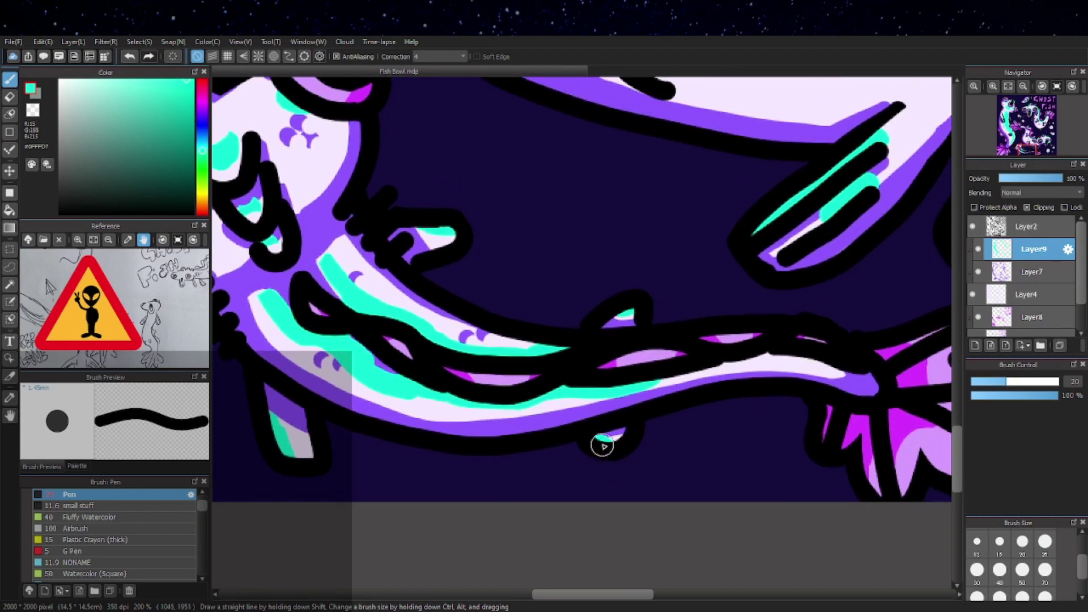
{"action": "scroll", "coordinate": [654, 440], "scroll_direction": "down", "scroll_amount": 2}
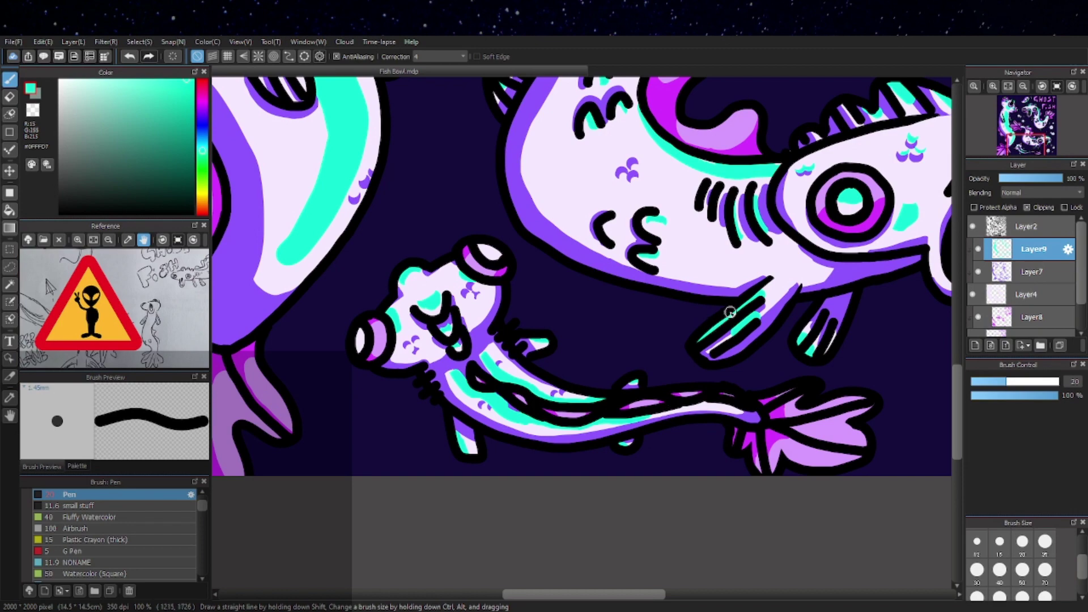
{"action": "scroll", "coordinate": [764, 377], "scroll_direction": "up", "scroll_amount": 2}
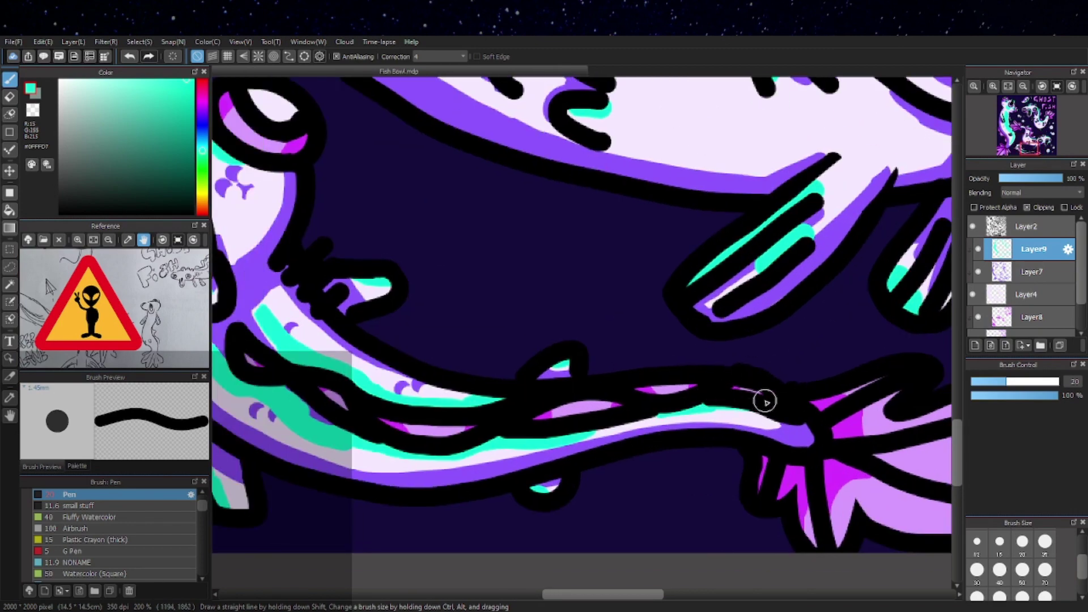
{"action": "scroll", "coordinate": [710, 448], "scroll_direction": "down", "scroll_amount": 2}
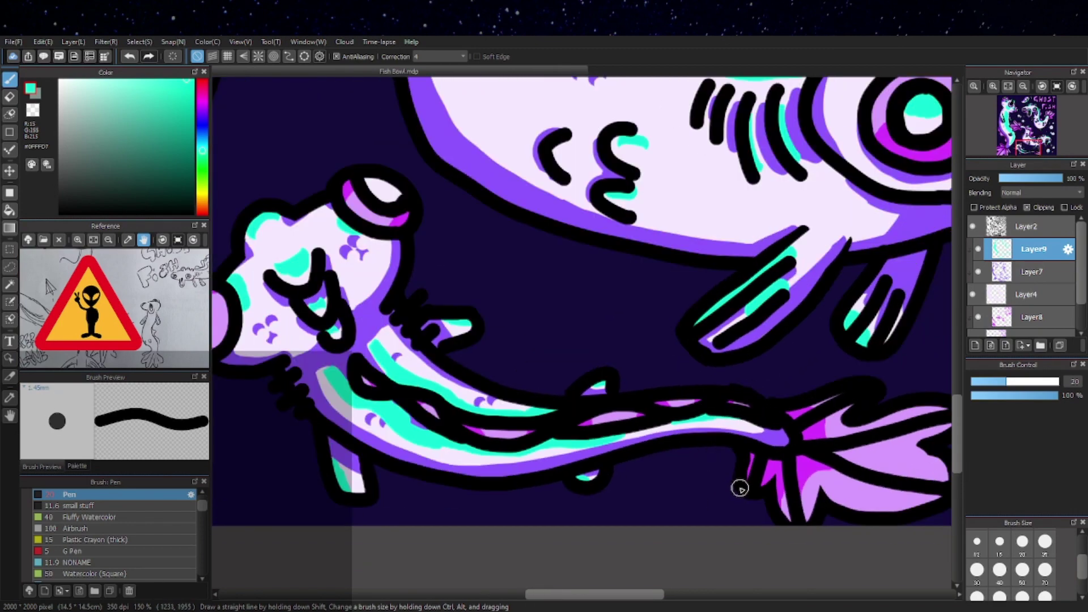
{"action": "scroll", "coordinate": [760, 447], "scroll_direction": "down", "scroll_amount": 1}
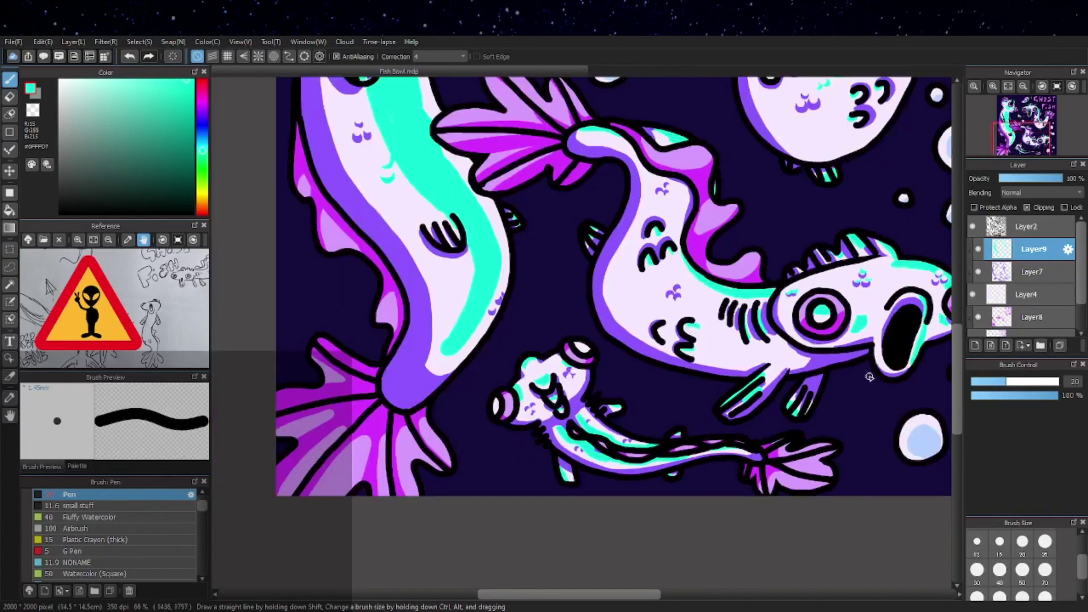
Taper the lower end of the large fish's turquoise body highlight towards its tail base.
{"action": "scroll", "coordinate": [679, 390], "scroll_direction": "down", "scroll_amount": 1}
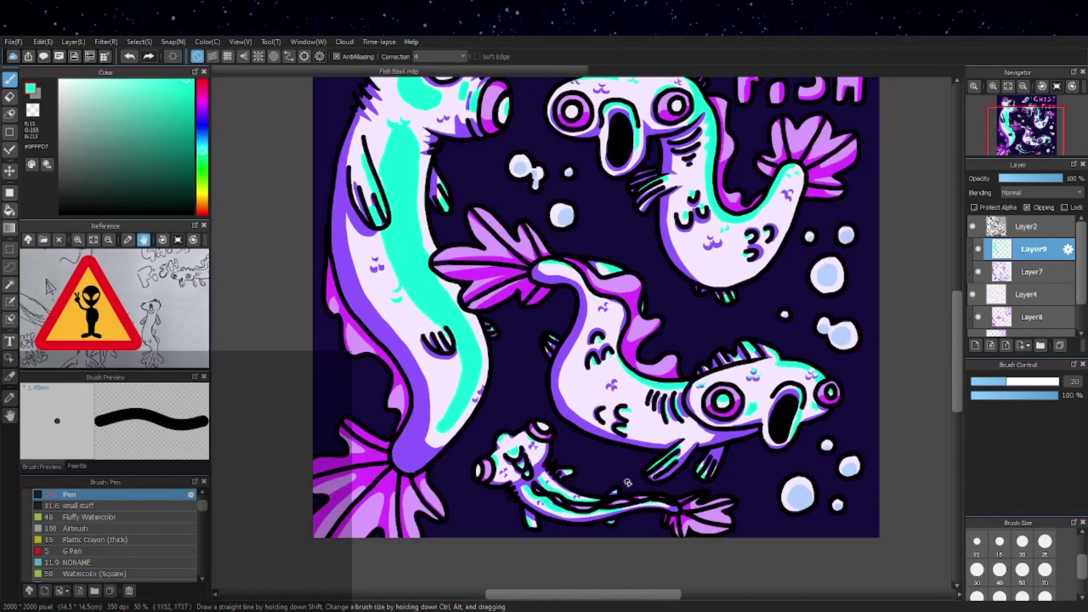
{"action": "scroll", "coordinate": [628, 482], "scroll_direction": "up", "scroll_amount": 2}
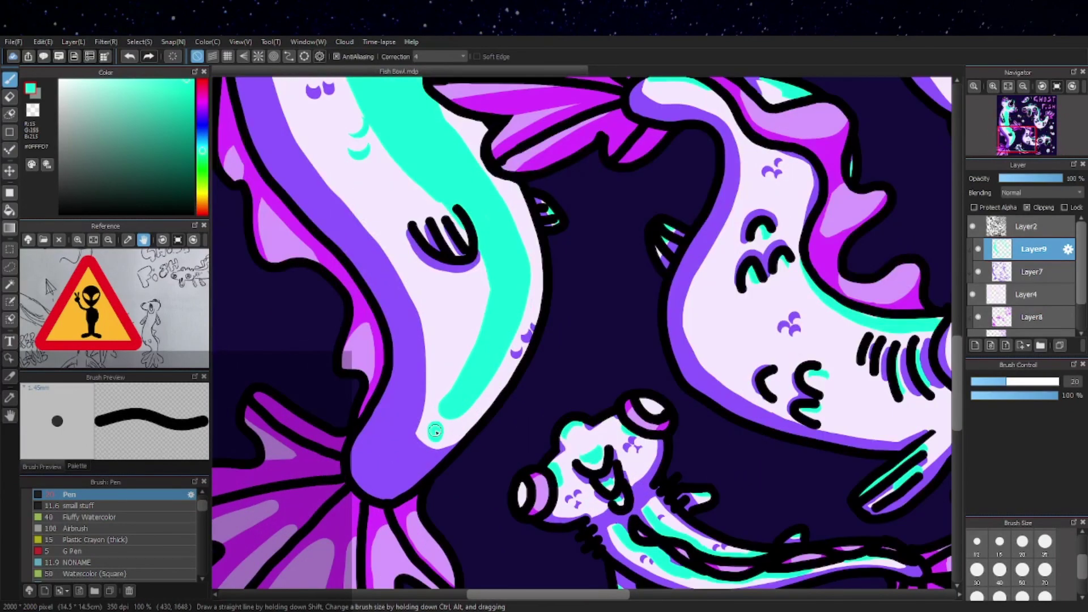
{"action": "scroll", "coordinate": [509, 390], "scroll_direction": "down", "scroll_amount": 1}
{"action": "scroll", "coordinate": [474, 404], "scroll_direction": "up", "scroll_amount": 1}
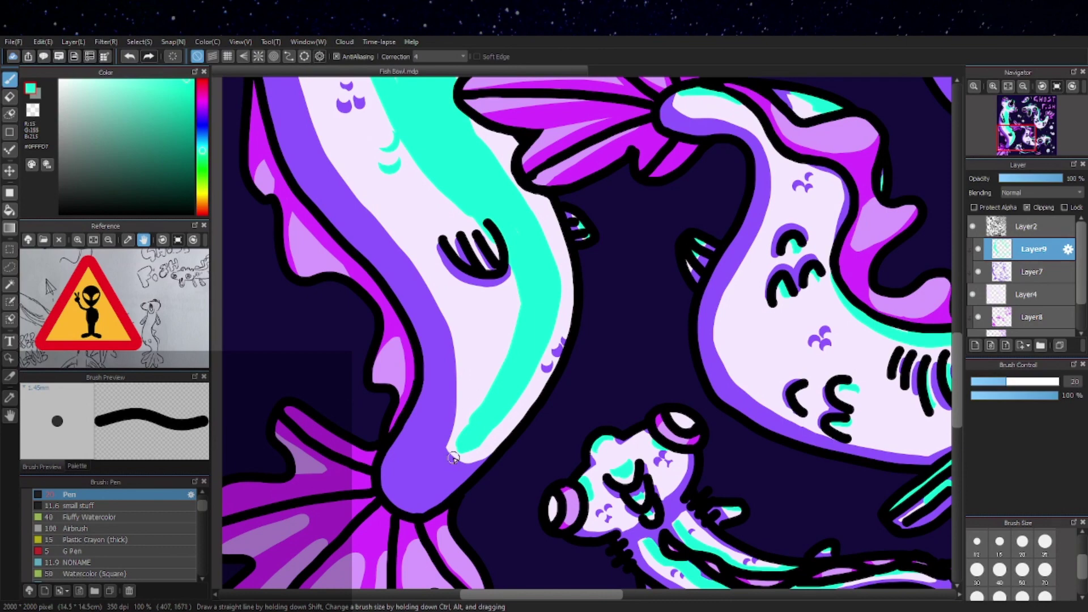
{"action": "scroll", "coordinate": [510, 358], "scroll_direction": "down", "scroll_amount": 2}
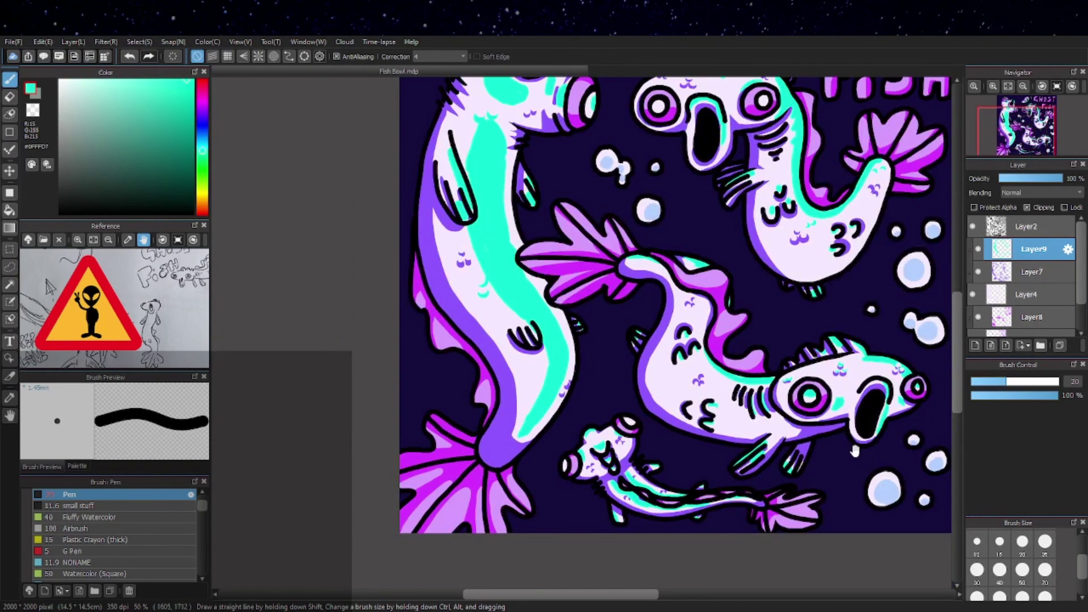
{"action": "left_click_drag", "start_coordinate": [854, 451], "coordinate": [703, 478]}
Complete the white outline around the letter H of FISH on Layer11.
{"action": "left_click_drag", "start_coordinate": [560, 250], "coordinate": [576, 317]}
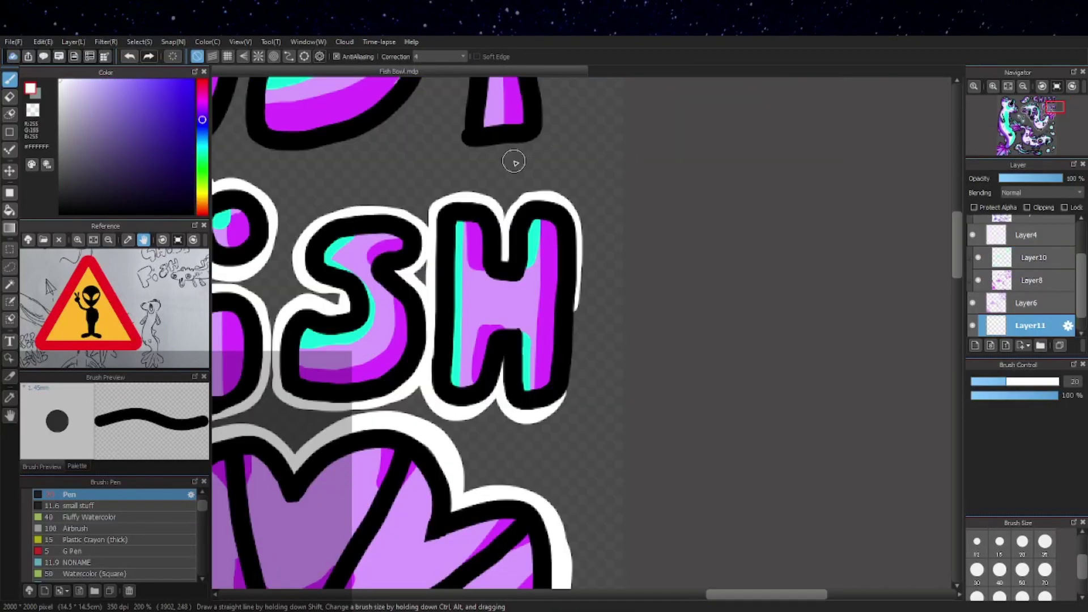
{"action": "scroll", "coordinate": [568, 187], "scroll_direction": "down", "scroll_amount": 1}
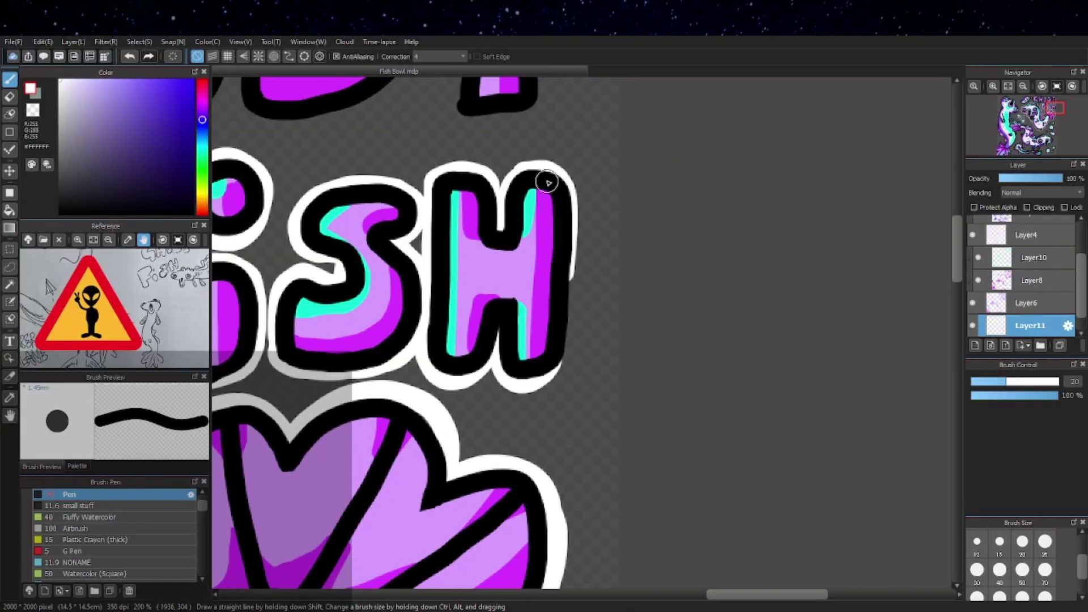
{"action": "mouse_move", "coordinate": [564, 264]}
{"action": "left_mouse_down"}
{"action": "mouse_move", "coordinate": [552, 344]}
{"action": "mouse_move", "coordinate": [514, 374]}
{"action": "mouse_move", "coordinate": [530, 381]}
{"action": "mouse_move", "coordinate": [557, 362]}
{"action": "mouse_move", "coordinate": [578, 203]}
{"action": "mouse_move", "coordinate": [571, 173]}
{"action": "mouse_move", "coordinate": [560, 191]}
{"action": "mouse_move", "coordinate": [537, 176]}
{"action": "mouse_move", "coordinate": [569, 191]}
{"action": "mouse_move", "coordinate": [571, 225]}
{"action": "mouse_move", "coordinate": [563, 348]}
{"action": "mouse_move", "coordinate": [530, 387]}
{"action": "left_mouse_up"}
{"action": "key", "text": "ctrl+z"}
{"action": "scroll", "coordinate": [544, 380], "scroll_direction": "down", "scroll_amount": 3}
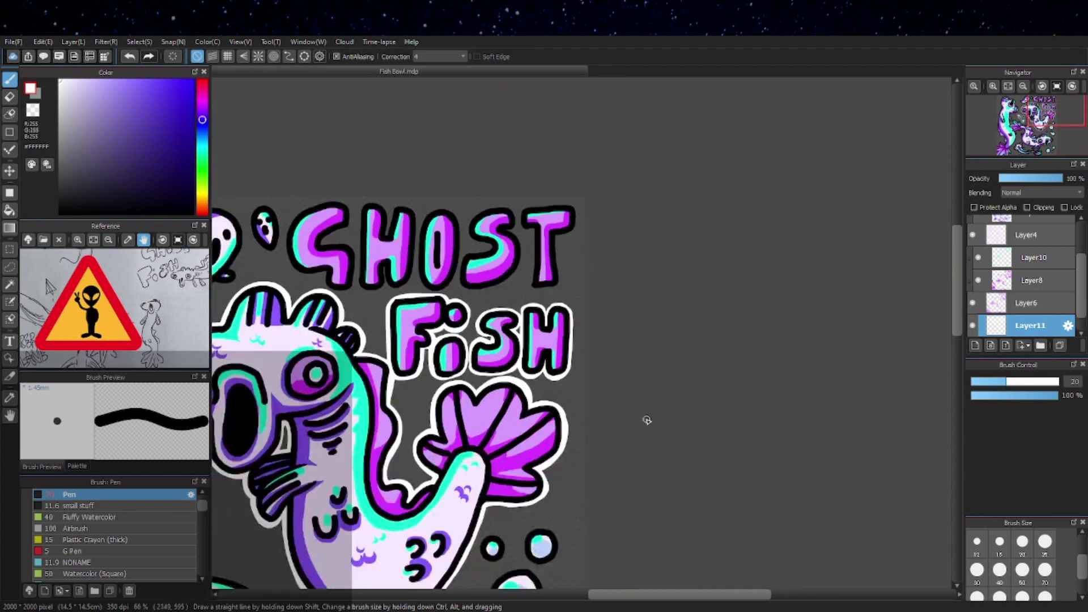
{"action": "scroll", "coordinate": [552, 384], "scroll_direction": "up", "scroll_amount": 4}
{"action": "scroll", "coordinate": [432, 328], "scroll_direction": "down", "scroll_amount": 3}
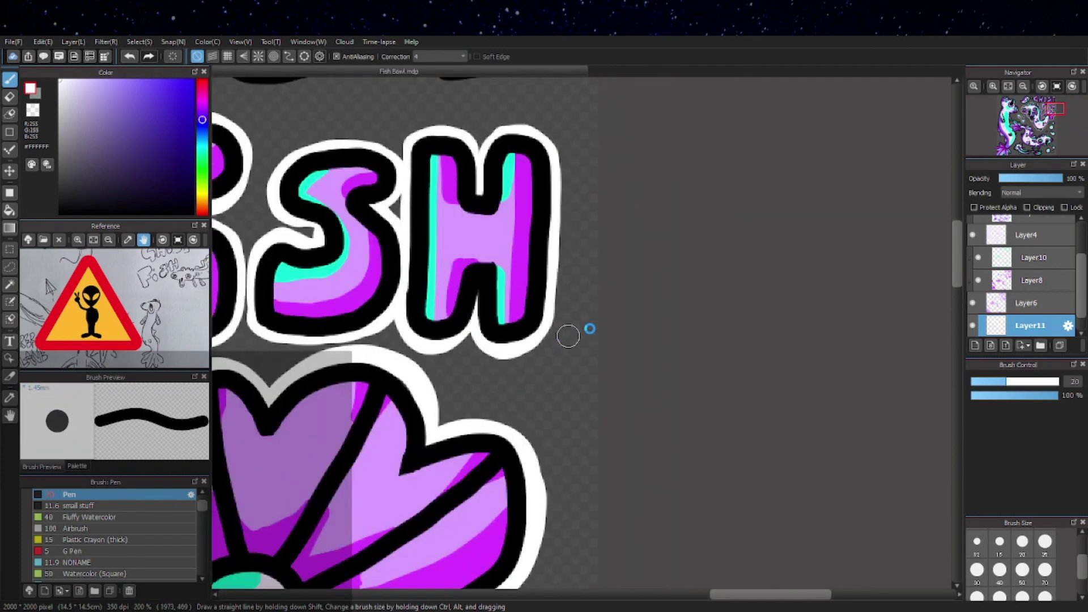
{"action": "left_click_drag", "start_coordinate": [543, 254], "coordinate": [579, 379]}
Draw a white outline around the crossbar and stem of the letter T of GHOST.
{"action": "scroll", "coordinate": [551, 225], "scroll_direction": "up", "scroll_amount": 2}
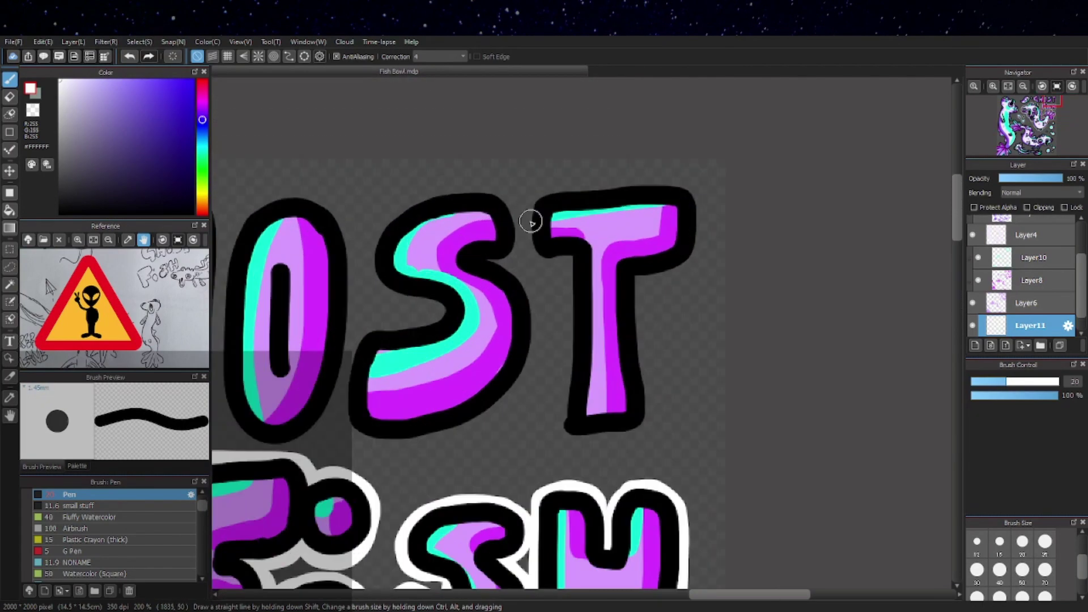
{"action": "mouse_move", "coordinate": [536, 249]}
{"action": "left_mouse_down"}
{"action": "mouse_move", "coordinate": [537, 204]}
{"action": "mouse_move", "coordinate": [600, 187]}
{"action": "left_mouse_up"}
{"action": "key", "text": "ctrl+z"}
{"action": "mouse_move", "coordinate": [534, 219]}
{"action": "left_mouse_down"}
{"action": "mouse_move", "coordinate": [538, 202]}
{"action": "mouse_move", "coordinate": [693, 190]}
{"action": "mouse_move", "coordinate": [692, 243]}
{"action": "mouse_move", "coordinate": [675, 261]}
{"action": "mouse_move", "coordinate": [628, 272]}
{"action": "left_mouse_up"}
{"action": "mouse_move", "coordinate": [533, 210]}
{"action": "left_mouse_down"}
{"action": "mouse_move", "coordinate": [453, 176]}
{"action": "mouse_move", "coordinate": [508, 220]}
{"action": "mouse_move", "coordinate": [492, 404]}
{"action": "left_mouse_up"}
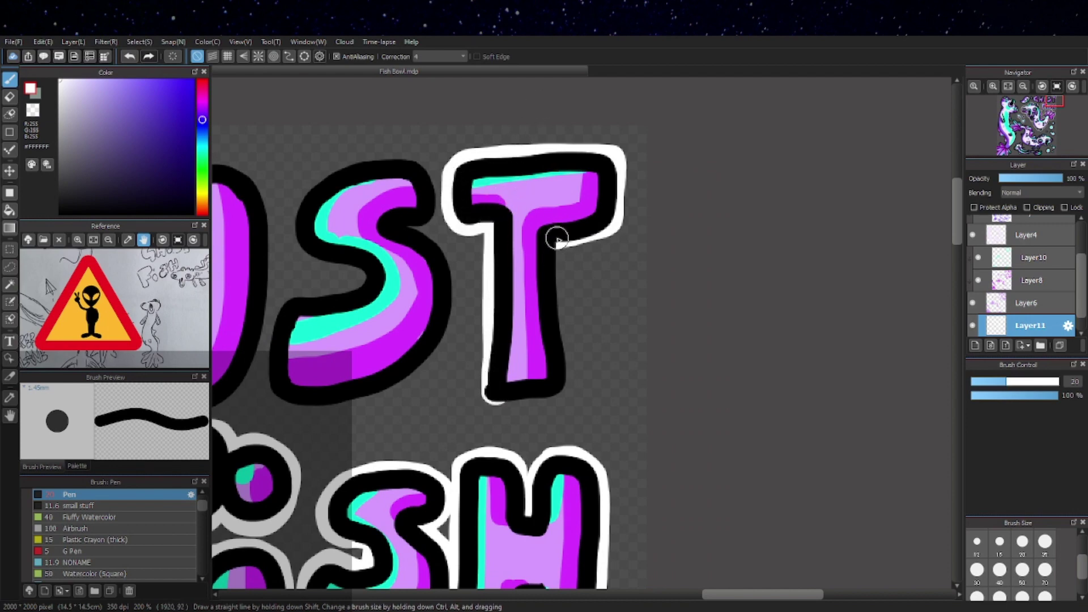
{"action": "mouse_move", "coordinate": [557, 238]}
{"action": "left_mouse_down"}
{"action": "mouse_move", "coordinate": [561, 381]}
{"action": "mouse_move", "coordinate": [495, 393]}
{"action": "left_mouse_up"}
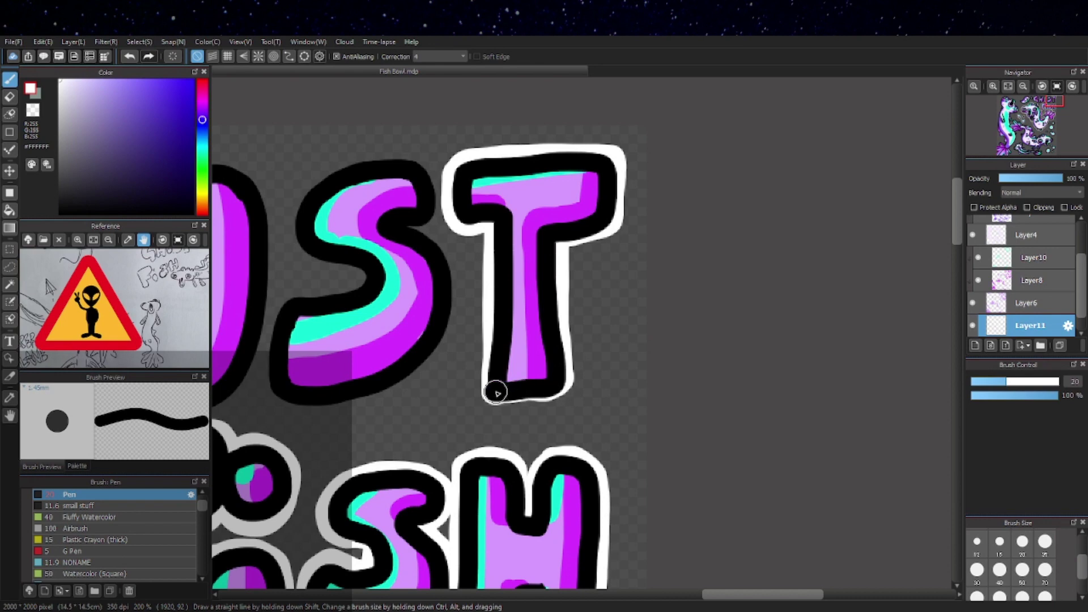
{"action": "mouse_move", "coordinate": [489, 216]}
{"action": "left_mouse_down"}
{"action": "mouse_move", "coordinate": [489, 386]}
{"action": "mouse_move", "coordinate": [543, 395]}
{"action": "mouse_move", "coordinate": [567, 371]}
{"action": "left_mouse_up"}
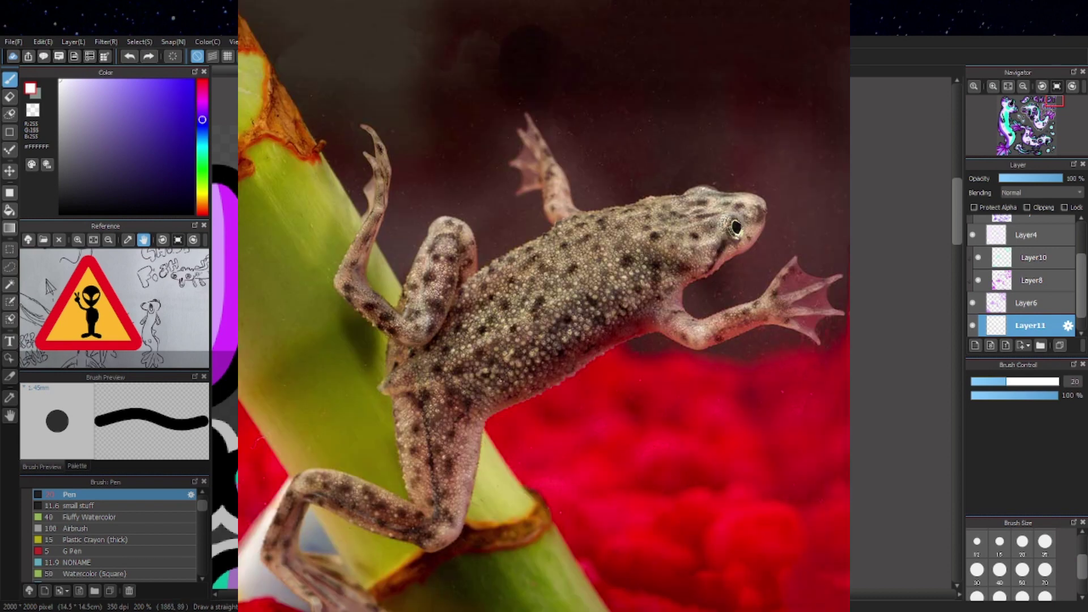
{"action": "mouse_move", "coordinate": [481, 386]}
{"action": "left_mouse_down"}
{"action": "mouse_move", "coordinate": [561, 387]}
{"action": "mouse_move", "coordinate": [518, 396]}
{"action": "mouse_move", "coordinate": [526, 401]}
{"action": "mouse_move", "coordinate": [569, 378]}
{"action": "mouse_move", "coordinate": [566, 223]}
{"action": "left_mouse_up"}
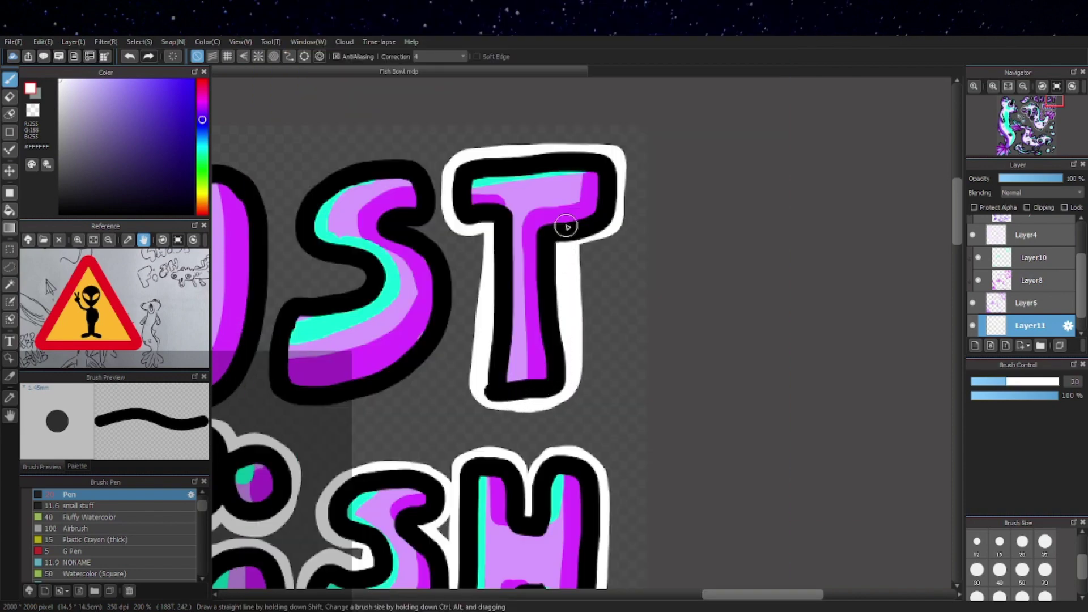
{"action": "key", "text": "ctrl+z"}
{"action": "key", "text": "ctrl+z"}
{"action": "key", "text": "ctrl+z"}
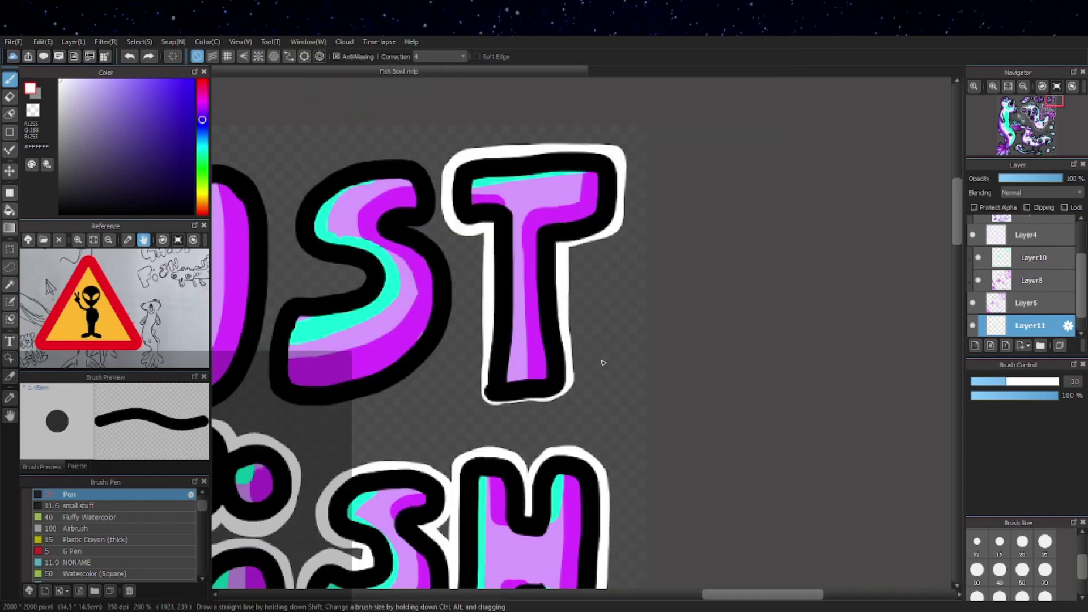
Slightly thicken the white outline around the stem and foot of the T of GHOST.
{"action": "left_click_drag", "start_coordinate": [491, 226], "coordinate": [567, 233]}
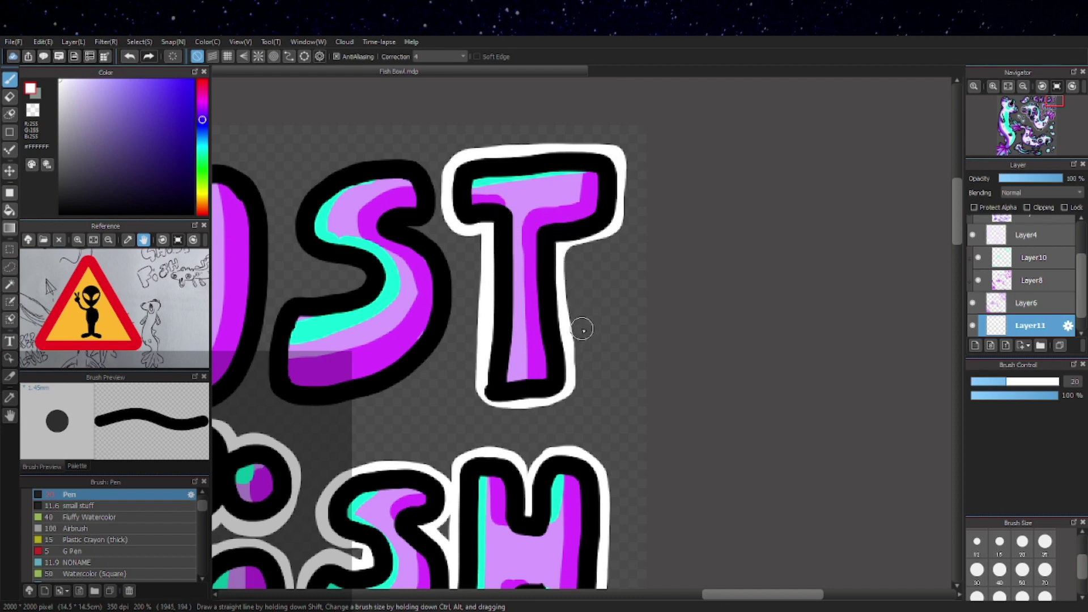
{"action": "left_click_drag", "start_coordinate": [554, 291], "coordinate": [620, 370]}
{"action": "key", "text": "ctrl+z"}
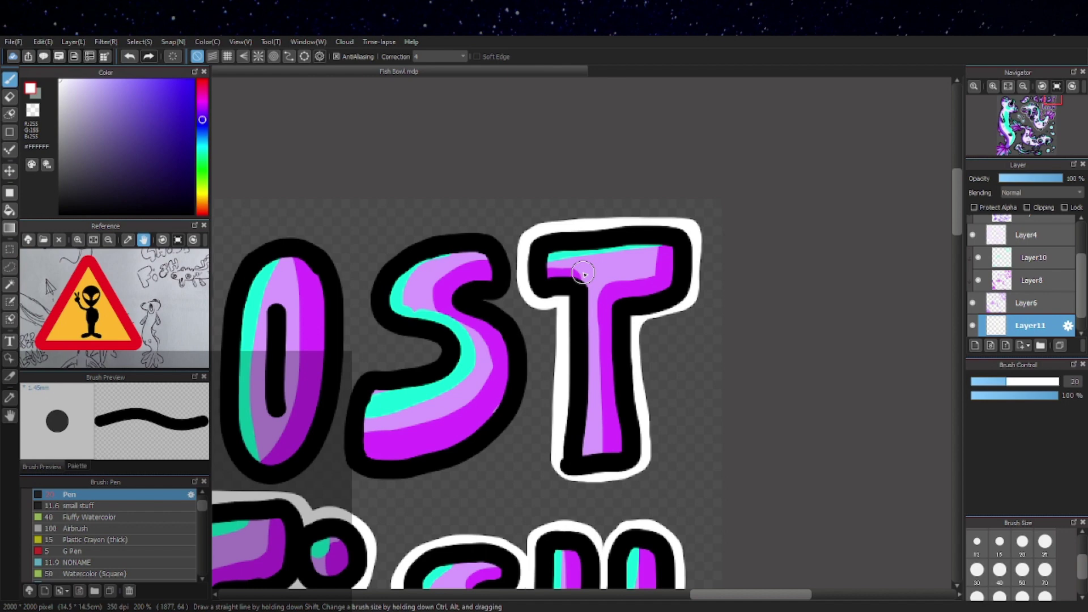
Draw a white outline around the letter S of GHOST on Layer11.
{"action": "left_click_drag", "start_coordinate": [627, 384], "coordinate": [691, 319]}
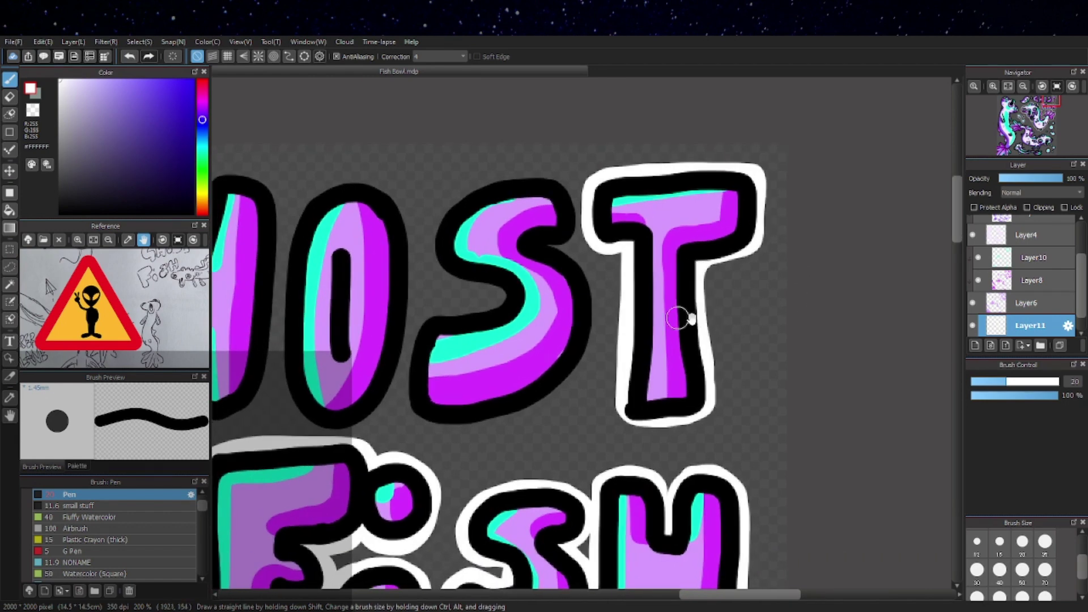
{"action": "mouse_move", "coordinate": [412, 414]}
{"action": "left_mouse_down"}
{"action": "mouse_move", "coordinate": [407, 366]}
{"action": "mouse_move", "coordinate": [422, 327]}
{"action": "mouse_move", "coordinate": [505, 297]}
{"action": "mouse_move", "coordinate": [458, 281]}
{"action": "mouse_move", "coordinate": [447, 246]}
{"action": "mouse_move", "coordinate": [459, 279]}
{"action": "mouse_move", "coordinate": [442, 267]}
{"action": "mouse_move", "coordinate": [442, 225]}
{"action": "mouse_move", "coordinate": [480, 188]}
{"action": "mouse_move", "coordinate": [531, 176]}
{"action": "mouse_move", "coordinate": [570, 189]}
{"action": "mouse_move", "coordinate": [560, 239]}
{"action": "left_mouse_up"}
{"action": "mouse_move", "coordinate": [598, 270]}
{"action": "left_mouse_down"}
{"action": "mouse_move", "coordinate": [600, 220]}
{"action": "mouse_move", "coordinate": [590, 238]}
{"action": "mouse_move", "coordinate": [595, 310]}
{"action": "mouse_move", "coordinate": [558, 363]}
{"action": "left_mouse_up"}
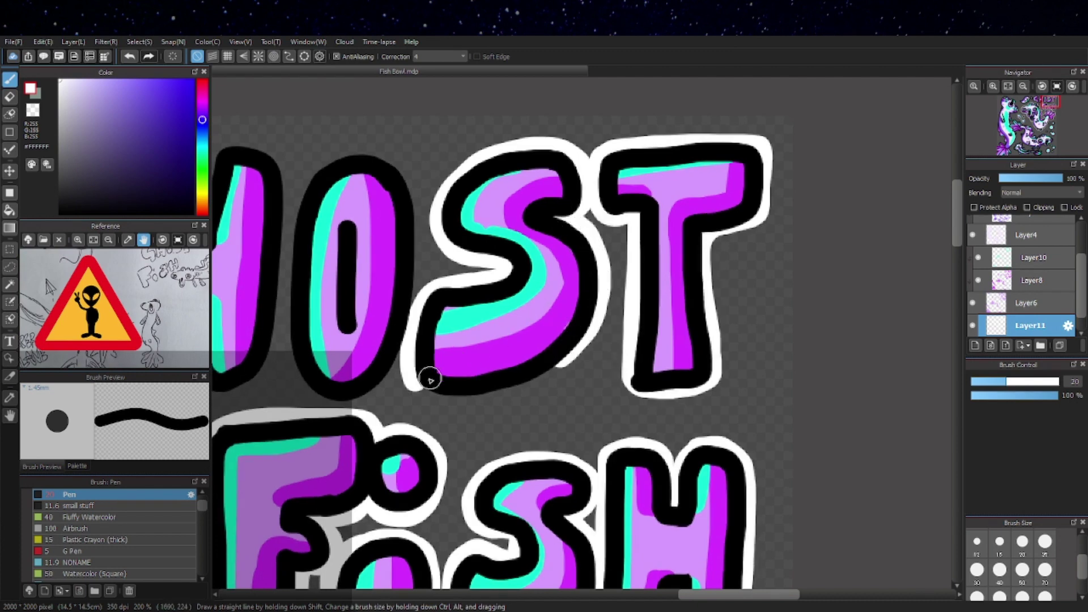
{"action": "mouse_move", "coordinate": [430, 381]}
{"action": "left_mouse_down"}
{"action": "mouse_move", "coordinate": [413, 364]}
{"action": "mouse_move", "coordinate": [442, 383]}
{"action": "mouse_move", "coordinate": [527, 377]}
{"action": "mouse_move", "coordinate": [595, 292]}
{"action": "left_mouse_up"}
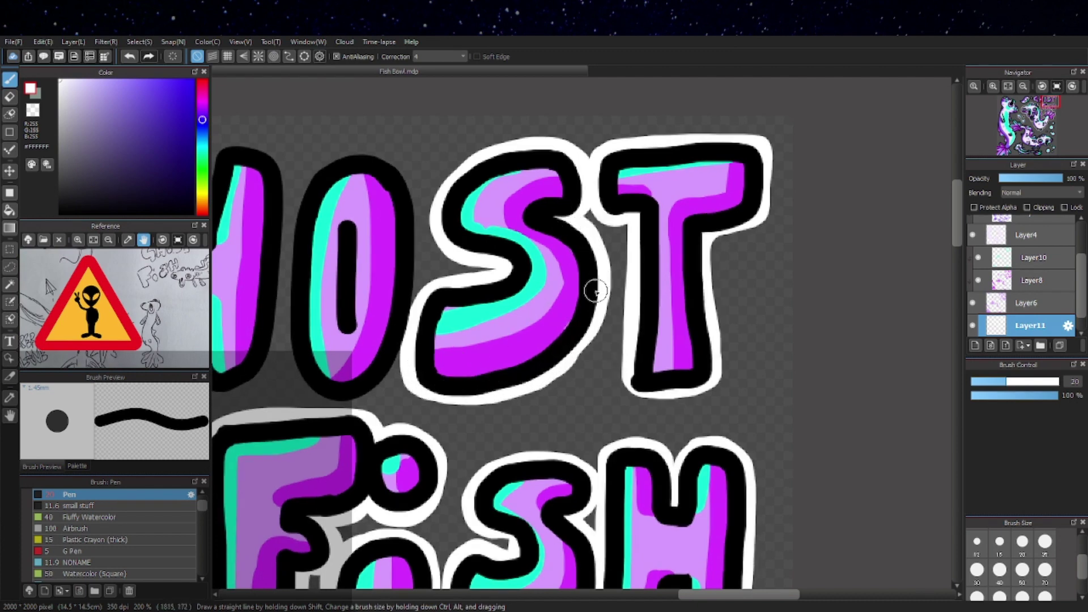
{"action": "left_click_drag", "start_coordinate": [478, 350], "coordinate": [553, 398]}
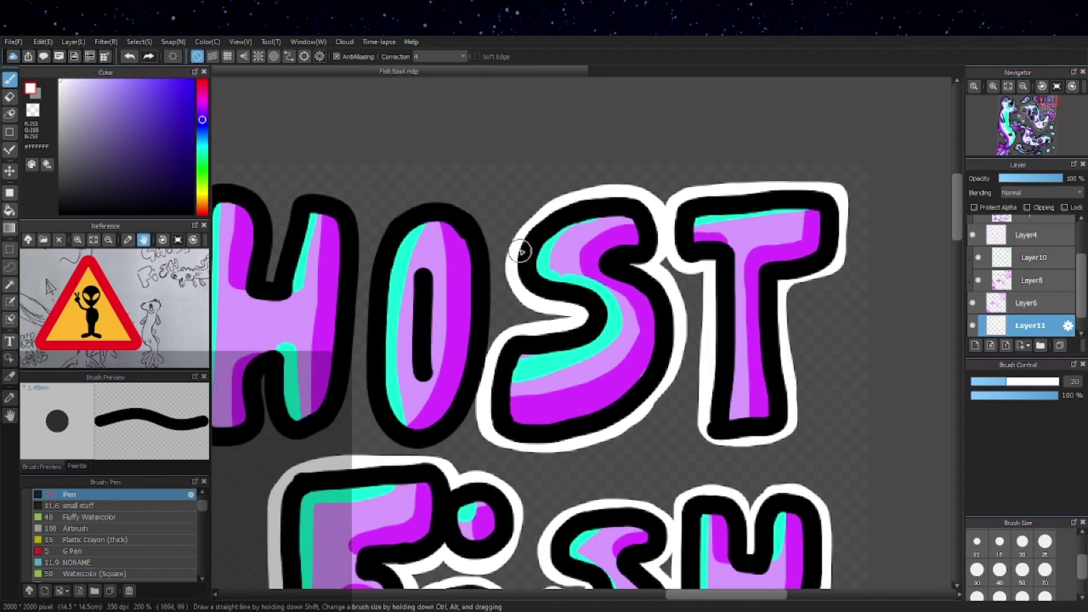
{"action": "mouse_move", "coordinate": [520, 251]}
{"action": "left_mouse_down"}
{"action": "mouse_move", "coordinate": [717, 182]}
{"action": "mouse_move", "coordinate": [834, 188]}
{"action": "left_mouse_up"}
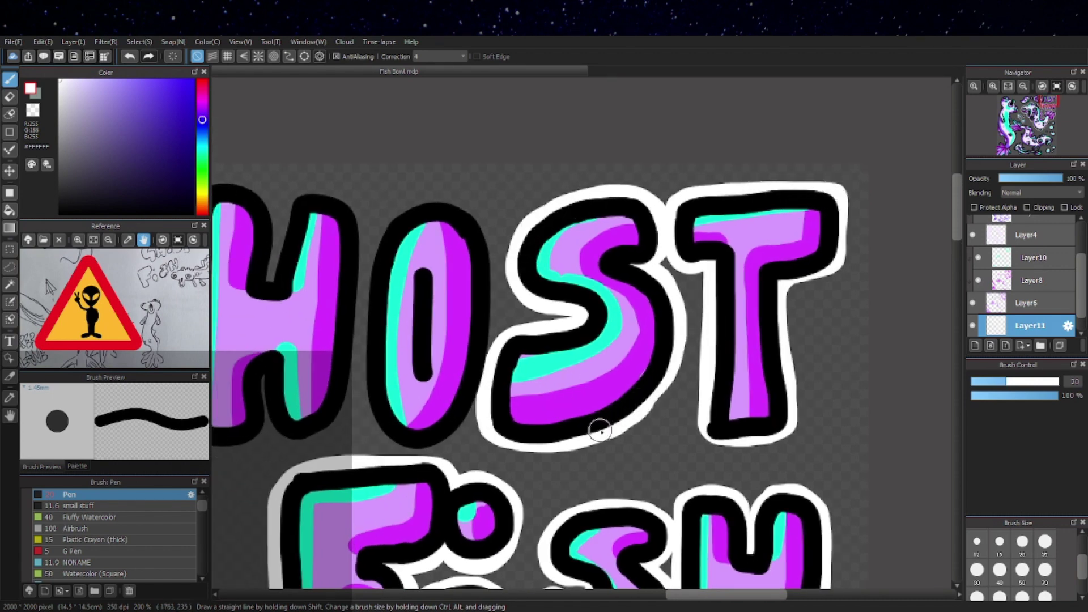
{"action": "left_click_drag", "start_coordinate": [594, 435], "coordinate": [646, 402]}
{"action": "key", "text": "ctrl+z"}
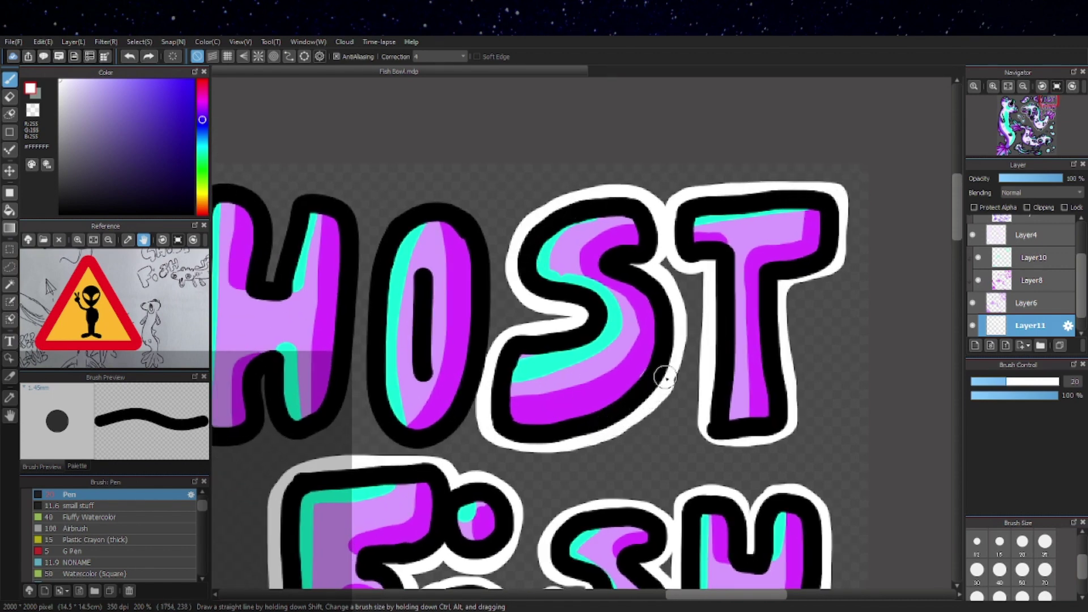
Draw a white outline around the outer edge of the letter O of GHOST.
{"action": "left_click_drag", "start_coordinate": [593, 374], "coordinate": [722, 372]}
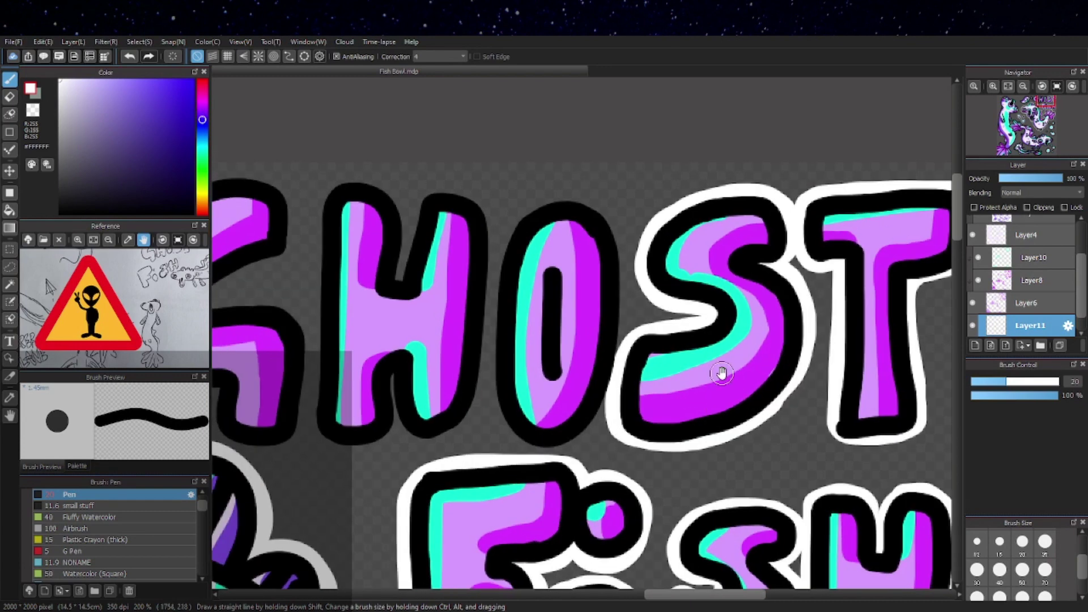
{"action": "mouse_move", "coordinate": [609, 383]}
{"action": "left_mouse_down"}
{"action": "mouse_move", "coordinate": [574, 434]}
{"action": "mouse_move", "coordinate": [529, 438]}
{"action": "mouse_move", "coordinate": [539, 445]}
{"action": "mouse_move", "coordinate": [506, 420]}
{"action": "mouse_move", "coordinate": [501, 293]}
{"action": "mouse_move", "coordinate": [521, 230]}
{"action": "mouse_move", "coordinate": [552, 203]}
{"action": "mouse_move", "coordinate": [495, 328]}
{"action": "mouse_move", "coordinate": [519, 236]}
{"action": "mouse_move", "coordinate": [551, 205]}
{"action": "mouse_move", "coordinate": [593, 212]}
{"action": "left_mouse_up"}
{"action": "key", "text": "ctrl+z"}
{"action": "mouse_move", "coordinate": [502, 300]}
{"action": "left_mouse_down"}
{"action": "mouse_move", "coordinate": [529, 221]}
{"action": "mouse_move", "coordinate": [561, 200]}
{"action": "mouse_move", "coordinate": [593, 206]}
{"action": "mouse_move", "coordinate": [625, 259]}
{"action": "mouse_move", "coordinate": [610, 374]}
{"action": "left_mouse_up"}
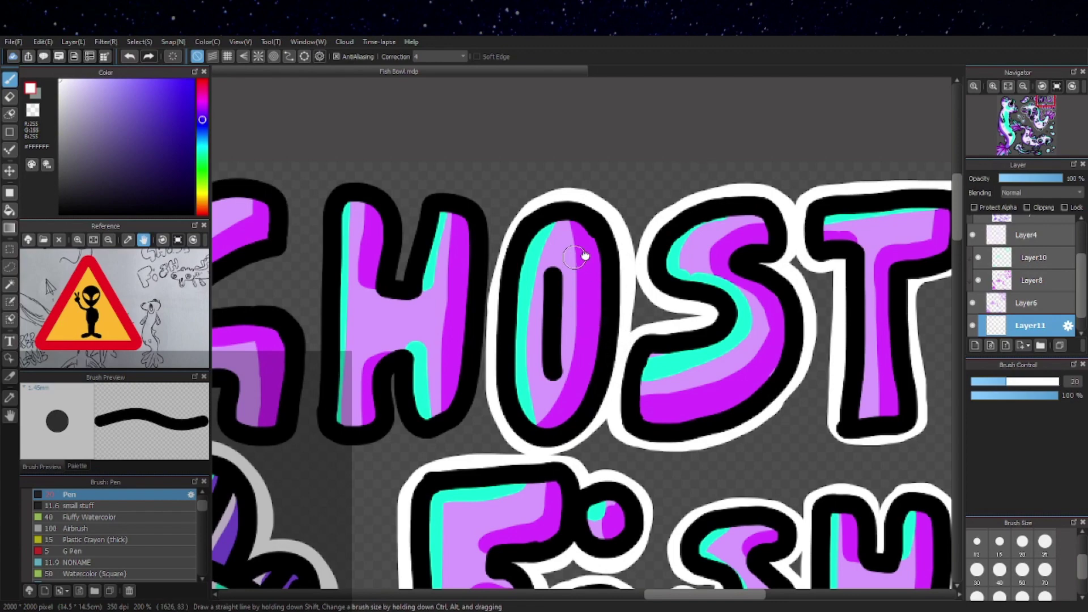
Outline the right stem of the H of GHOST in white, including its inner edges beside the crossbar.
{"action": "left_click_drag", "start_coordinate": [491, 208], "coordinate": [572, 213]}
{"action": "mouse_move", "coordinate": [486, 291]}
{"action": "left_mouse_down"}
{"action": "mouse_move", "coordinate": [514, 201]}
{"action": "mouse_move", "coordinate": [573, 233]}
{"action": "mouse_move", "coordinate": [581, 258]}
{"action": "mouse_move", "coordinate": [493, 215]}
{"action": "mouse_move", "coordinate": [567, 206]}
{"action": "mouse_move", "coordinate": [558, 322]}
{"action": "left_mouse_up"}
{"action": "key", "text": "ctrl+z"}
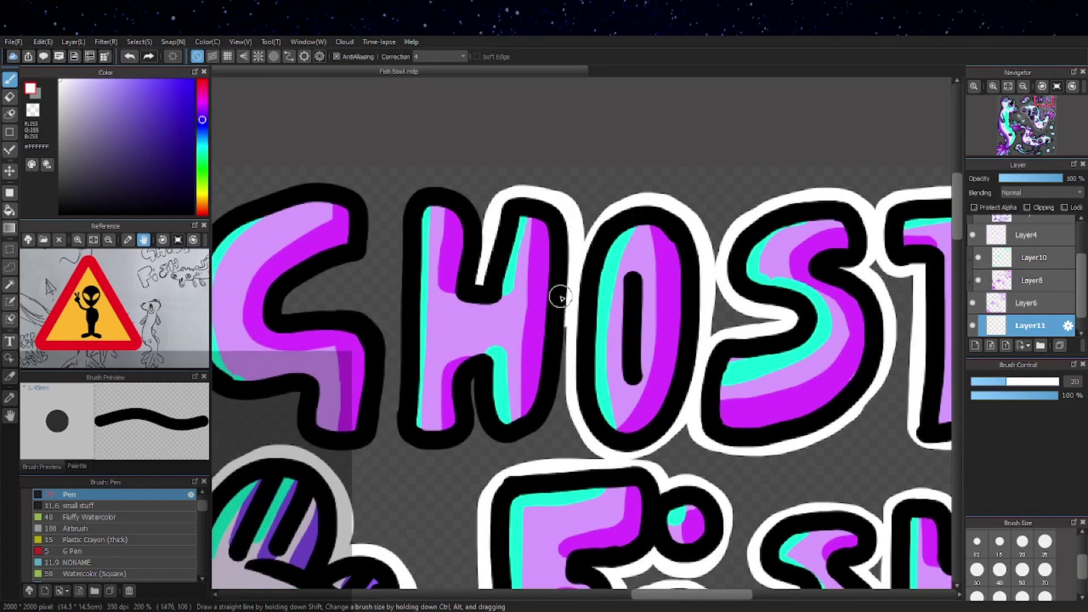
{"action": "key", "text": "ctrl+z"}
{"action": "mouse_move", "coordinate": [476, 291]}
{"action": "left_mouse_down"}
{"action": "mouse_move", "coordinate": [515, 194]}
{"action": "mouse_move", "coordinate": [553, 198]}
{"action": "mouse_move", "coordinate": [568, 239]}
{"action": "mouse_move", "coordinate": [557, 318]}
{"action": "left_mouse_up"}
{"action": "left_click_drag", "start_coordinate": [578, 247], "coordinate": [556, 317]}
{"action": "left_click_drag", "start_coordinate": [558, 315], "coordinate": [592, 232]}
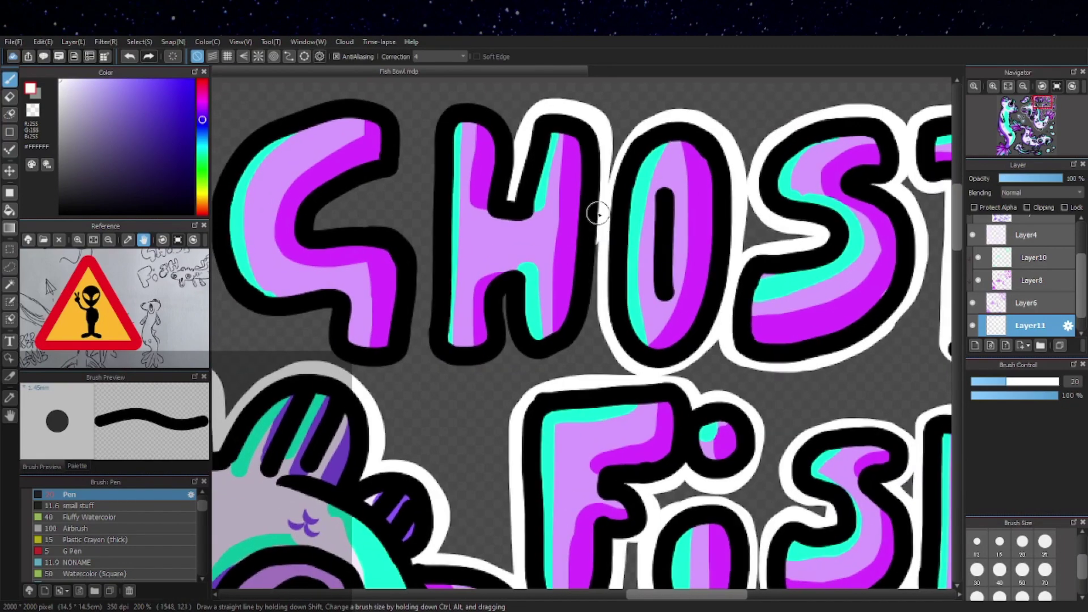
{"action": "mouse_move", "coordinate": [597, 190]}
{"action": "left_mouse_down"}
{"action": "mouse_move", "coordinate": [590, 317]}
{"action": "mouse_move", "coordinate": [559, 355]}
{"action": "mouse_move", "coordinate": [535, 357]}
{"action": "mouse_move", "coordinate": [511, 333]}
{"action": "mouse_move", "coordinate": [524, 185]}
{"action": "left_mouse_up"}
{"action": "left_click_drag", "start_coordinate": [511, 123], "coordinate": [533, 190]}
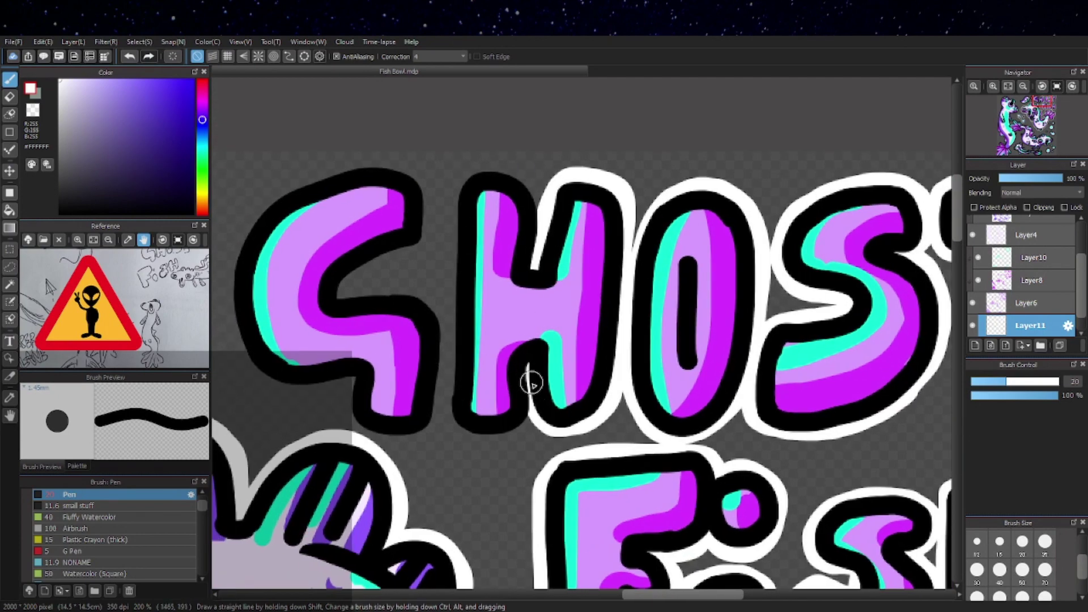
{"action": "mouse_move", "coordinate": [530, 383]}
{"action": "left_mouse_down"}
{"action": "mouse_move", "coordinate": [485, 437]}
{"action": "mouse_move", "coordinate": [453, 428]}
{"action": "mouse_move", "coordinate": [459, 191]}
{"action": "mouse_move", "coordinate": [480, 168]}
{"action": "mouse_move", "coordinate": [533, 217]}
{"action": "left_mouse_up"}
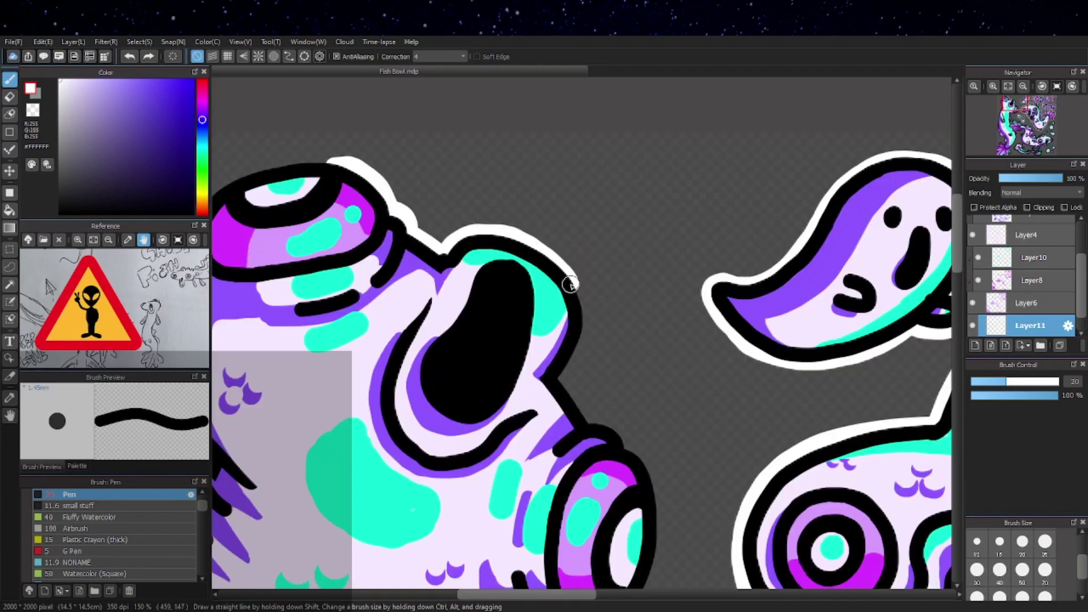
Extend the large fish's white outline around the bulge over its open mouth towards the eye on the right.
{"action": "mouse_move", "coordinate": [573, 284]}
{"action": "left_mouse_down"}
{"action": "mouse_move", "coordinate": [584, 321]}
{"action": "mouse_move", "coordinate": [560, 366]}
{"action": "left_mouse_up"}
{"action": "scroll", "coordinate": [566, 291], "scroll_direction": "down", "scroll_amount": 2}
{"action": "scroll", "coordinate": [405, 177], "scroll_direction": "up", "scroll_amount": 3}
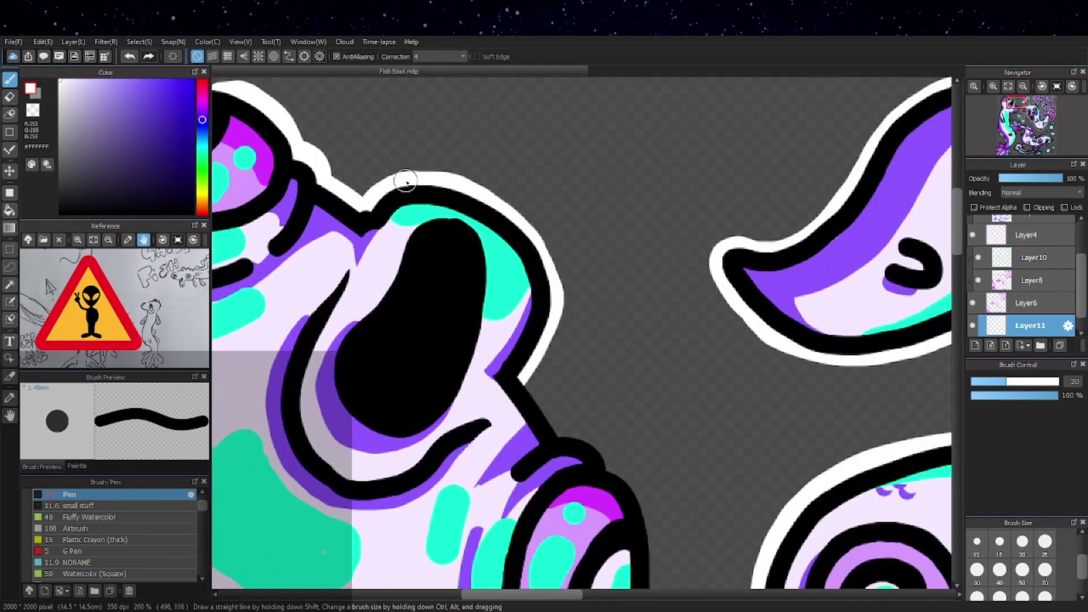
{"action": "mouse_move", "coordinate": [408, 182]}
{"action": "left_mouse_down"}
{"action": "mouse_move", "coordinate": [447, 181]}
{"action": "mouse_move", "coordinate": [527, 227]}
{"action": "mouse_move", "coordinate": [555, 292]}
{"action": "mouse_move", "coordinate": [525, 366]}
{"action": "mouse_move", "coordinate": [495, 283]}
{"action": "mouse_move", "coordinate": [544, 381]}
{"action": "mouse_move", "coordinate": [544, 260]}
{"action": "mouse_move", "coordinate": [593, 319]}
{"action": "left_mouse_up"}
{"action": "key", "text": "ctrl+z"}
{"action": "mouse_move", "coordinate": [532, 284]}
{"action": "left_mouse_down"}
{"action": "mouse_move", "coordinate": [567, 287]}
{"action": "mouse_move", "coordinate": [585, 332]}
{"action": "mouse_move", "coordinate": [614, 301]}
{"action": "mouse_move", "coordinate": [607, 231]}
{"action": "mouse_move", "coordinate": [640, 267]}
{"action": "mouse_move", "coordinate": [648, 324]}
{"action": "mouse_move", "coordinate": [629, 410]}
{"action": "mouse_move", "coordinate": [616, 442]}
{"action": "mouse_move", "coordinate": [544, 482]}
{"action": "left_mouse_up"}
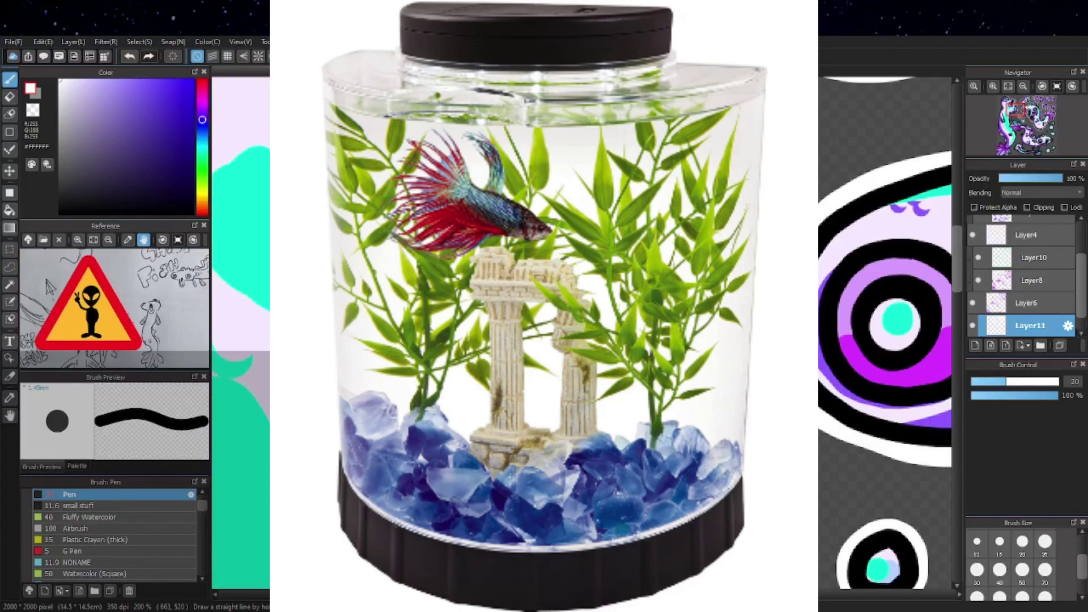
Outline the large fish's right eye and the underside of its head in white as far as the neck.
{"action": "left_click_drag", "start_coordinate": [480, 395], "coordinate": [516, 330]}
{"action": "left_click_drag", "start_coordinate": [549, 366], "coordinate": [596, 374]}
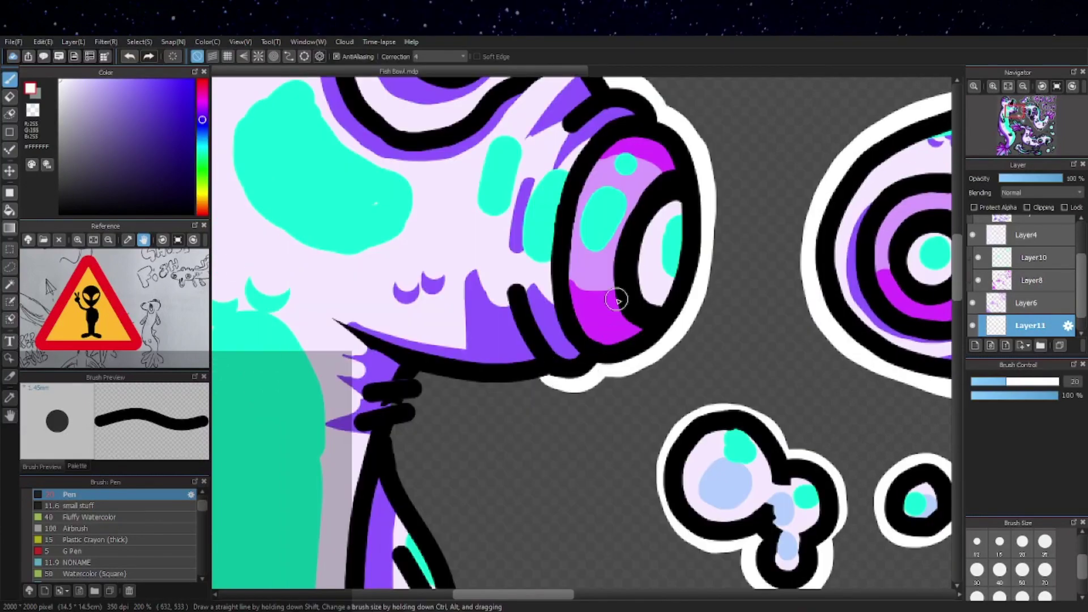
{"action": "left_click_drag", "start_coordinate": [466, 398], "coordinate": [484, 346]}
{"action": "left_click_drag", "start_coordinate": [431, 323], "coordinate": [556, 331]}
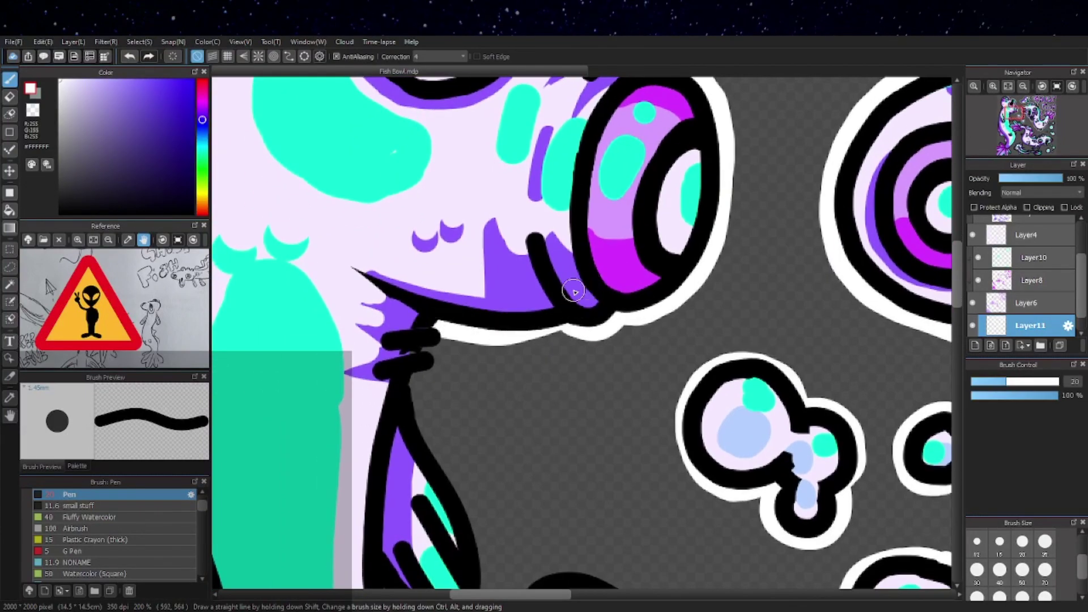
{"action": "key", "text": "ctrl+z"}
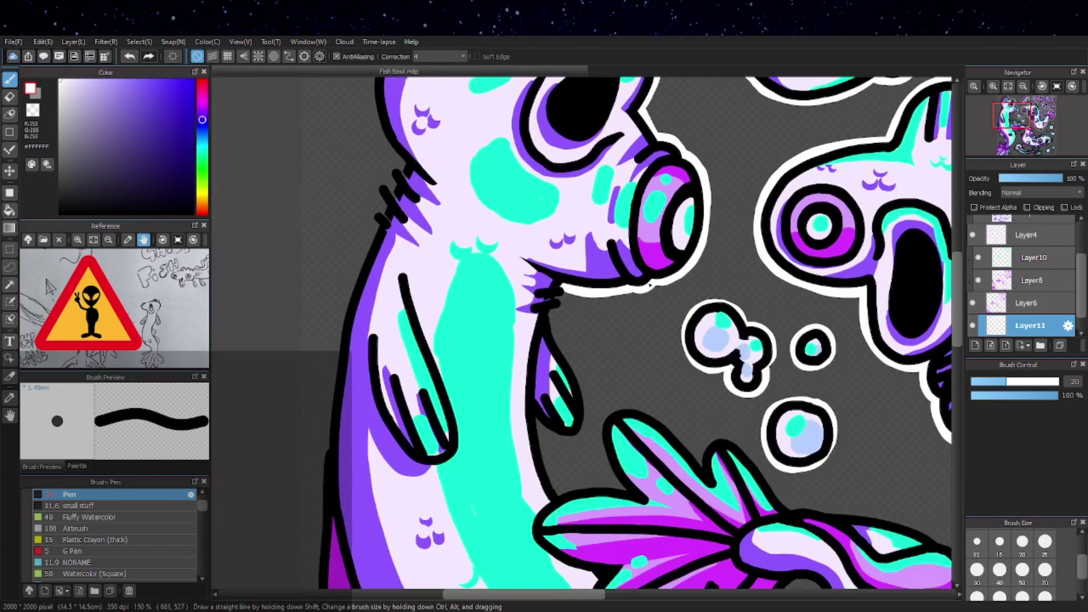
Draw the white outline over the top and outer side of the large fish's upper eye.
{"action": "scroll", "coordinate": [626, 201], "scroll_direction": "down", "scroll_amount": 4}
{"action": "scroll", "coordinate": [627, 202], "scroll_direction": "up", "scroll_amount": 4}
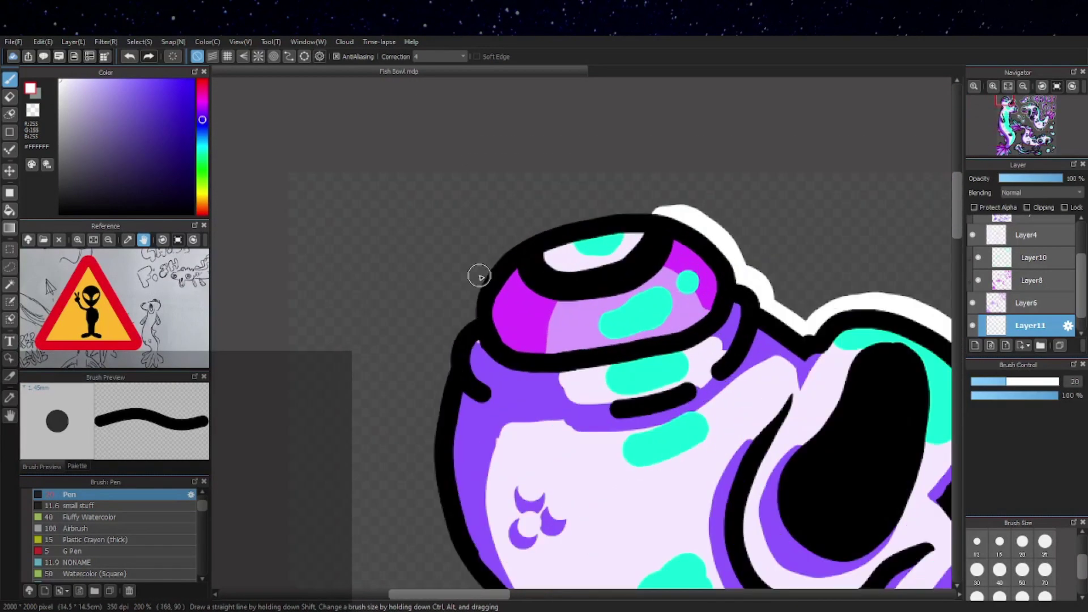
{"action": "left_click_drag", "start_coordinate": [549, 279], "coordinate": [506, 354]}
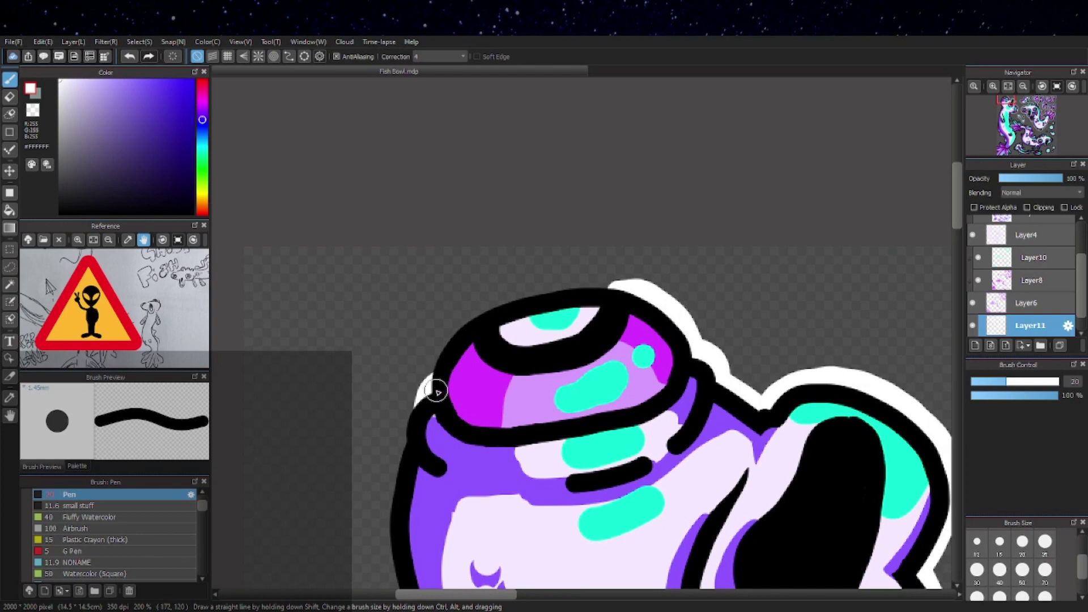
{"action": "mouse_move", "coordinate": [430, 404]}
{"action": "left_mouse_down"}
{"action": "mouse_move", "coordinate": [436, 355]}
{"action": "mouse_move", "coordinate": [465, 317]}
{"action": "mouse_move", "coordinate": [552, 290]}
{"action": "mouse_move", "coordinate": [637, 289]}
{"action": "left_mouse_up"}
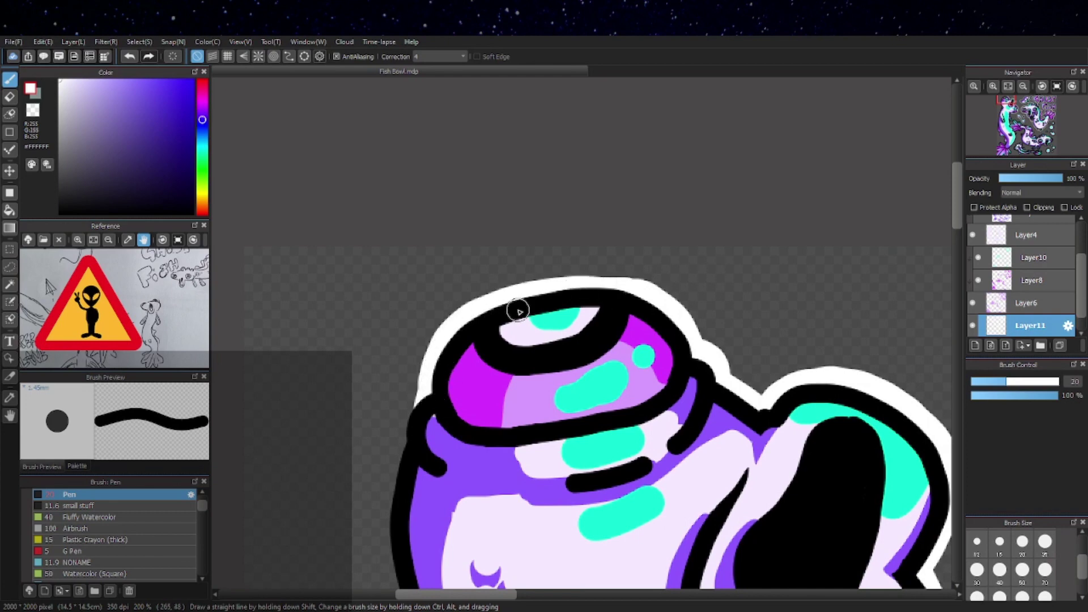
{"action": "left_click_drag", "start_coordinate": [542, 283], "coordinate": [639, 292]}
{"action": "mouse_move", "coordinate": [460, 400]}
{"action": "left_mouse_down"}
{"action": "mouse_move", "coordinate": [490, 264]}
{"action": "mouse_move", "coordinate": [437, 303]}
{"action": "left_mouse_up"}
{"action": "left_click_drag", "start_coordinate": [500, 321], "coordinate": [495, 230]}
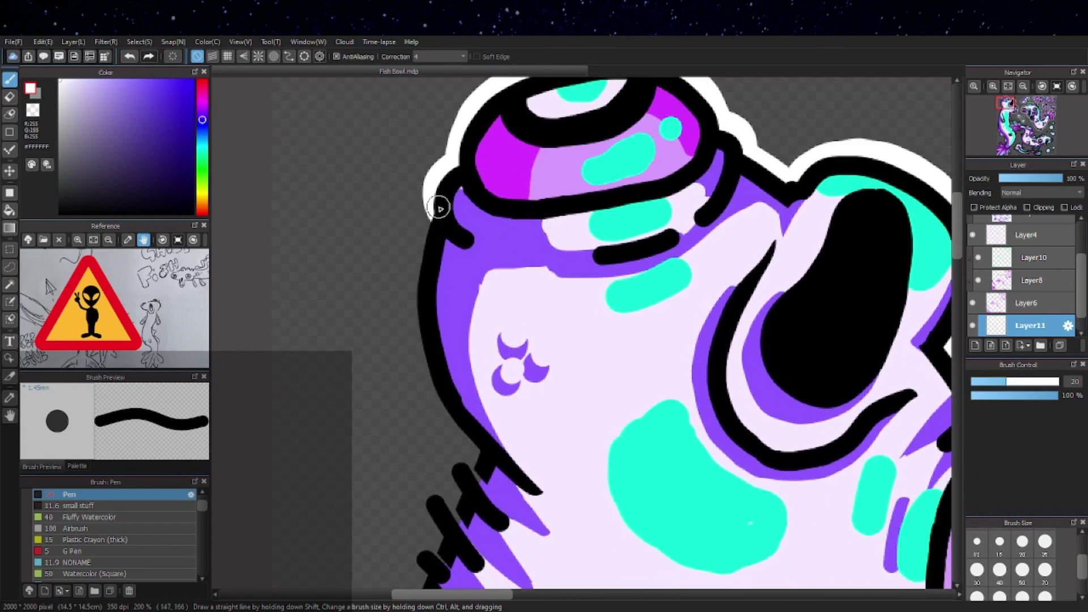
Continue the white outline down the back of the large fish's head to the neck.
{"action": "mouse_move", "coordinate": [438, 203]}
{"action": "left_mouse_down"}
{"action": "mouse_move", "coordinate": [416, 248]}
{"action": "mouse_move", "coordinate": [420, 344]}
{"action": "mouse_move", "coordinate": [476, 444]}
{"action": "left_mouse_up"}
{"action": "key", "text": "ctrl+z"}
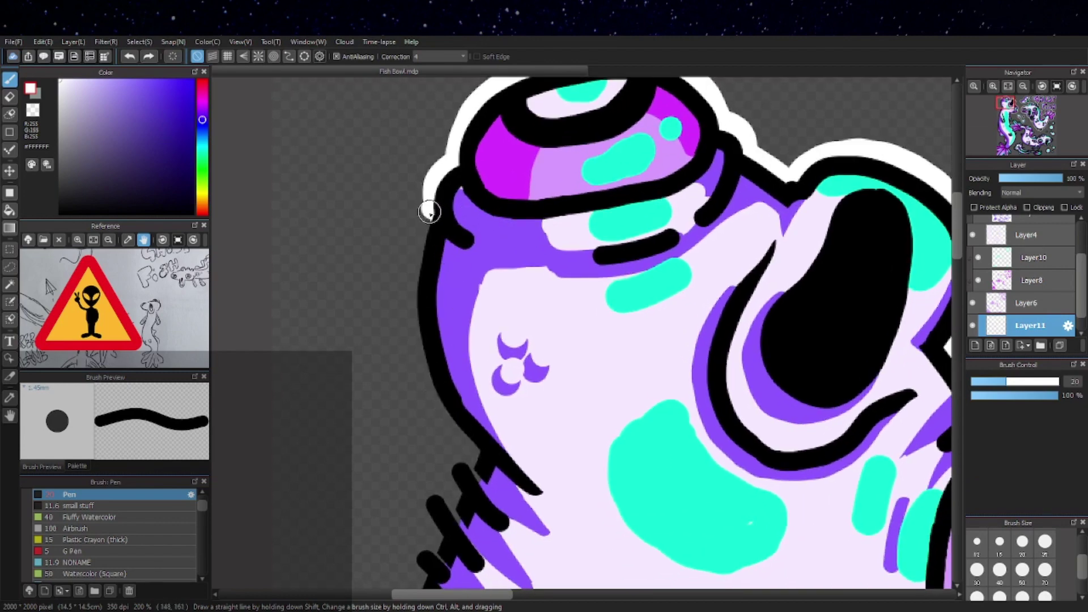
{"action": "mouse_move", "coordinate": [430, 206]}
{"action": "left_mouse_down"}
{"action": "mouse_move", "coordinate": [413, 288]}
{"action": "mouse_move", "coordinate": [447, 406]}
{"action": "mouse_move", "coordinate": [479, 454]}
{"action": "left_mouse_up"}
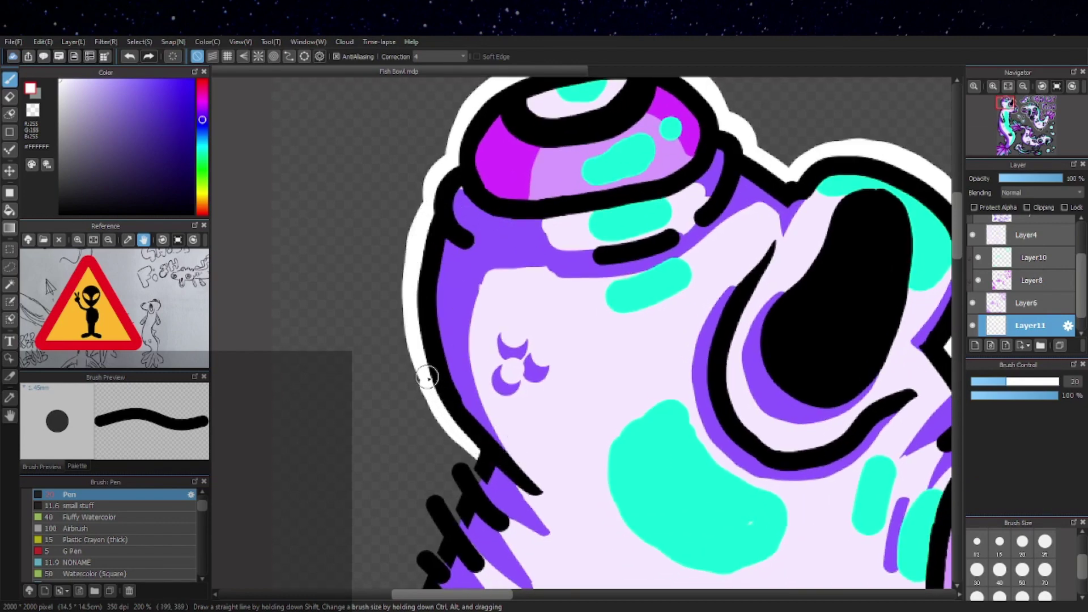
Outline the black bristle strokes on the back of the large fish's neck in white, down to the upper body.
{"action": "mouse_move", "coordinate": [503, 454]}
{"action": "left_mouse_down"}
{"action": "mouse_move", "coordinate": [533, 290]}
{"action": "mouse_move", "coordinate": [473, 414]}
{"action": "mouse_move", "coordinate": [440, 447]}
{"action": "left_mouse_up"}
{"action": "key", "text": "ctrl+z"}
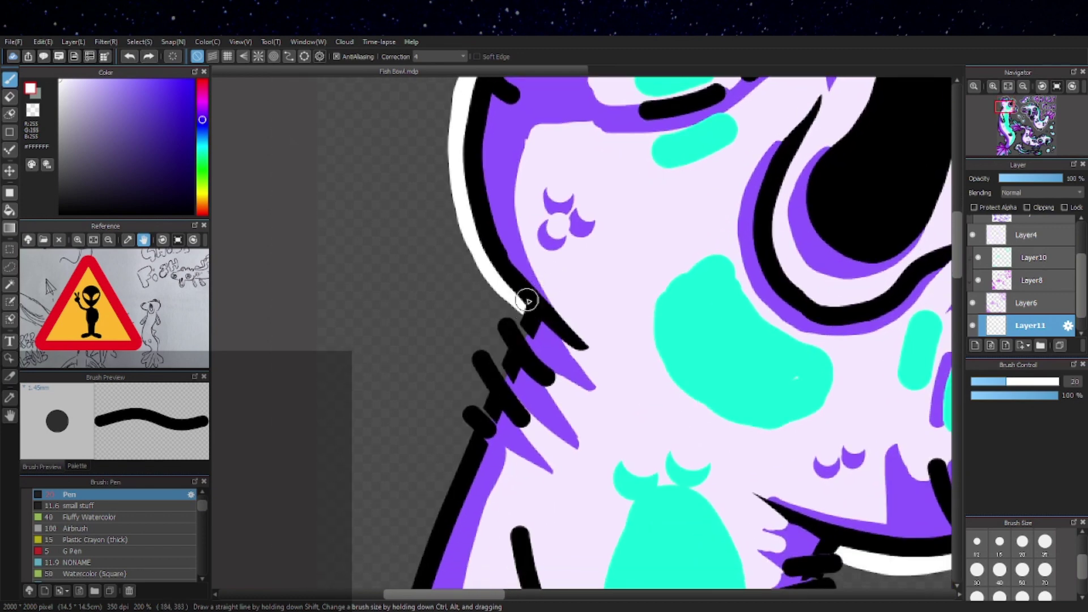
{"action": "mouse_move", "coordinate": [522, 296]}
{"action": "left_mouse_down"}
{"action": "mouse_move", "coordinate": [481, 425]}
{"action": "mouse_move", "coordinate": [439, 504]}
{"action": "left_mouse_up"}
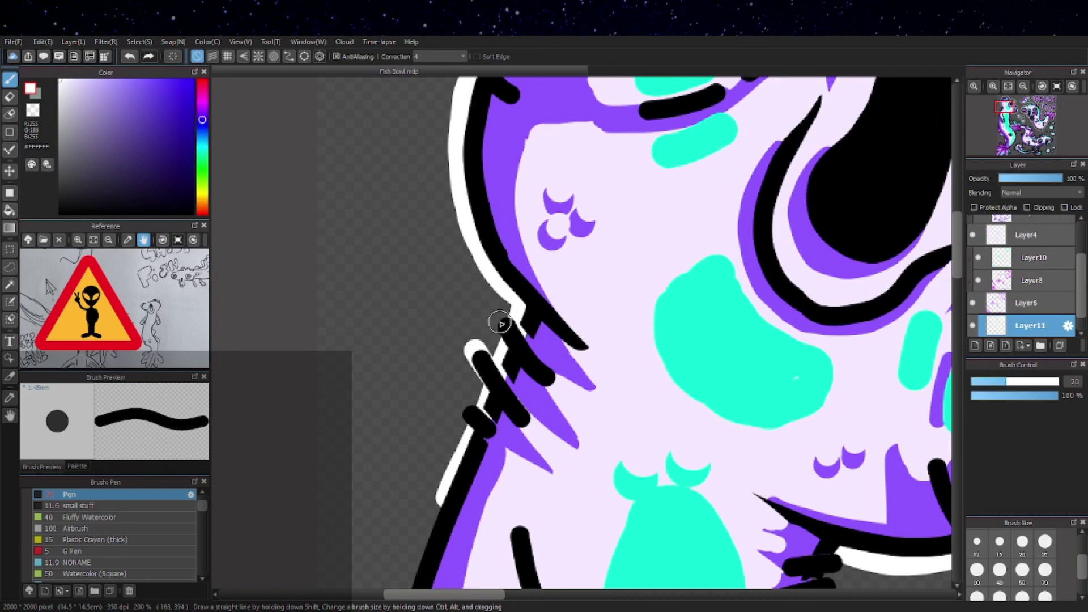
{"action": "left_click_drag", "start_coordinate": [473, 352], "coordinate": [484, 382]}
{"action": "left_click_drag", "start_coordinate": [496, 317], "coordinate": [505, 334]}
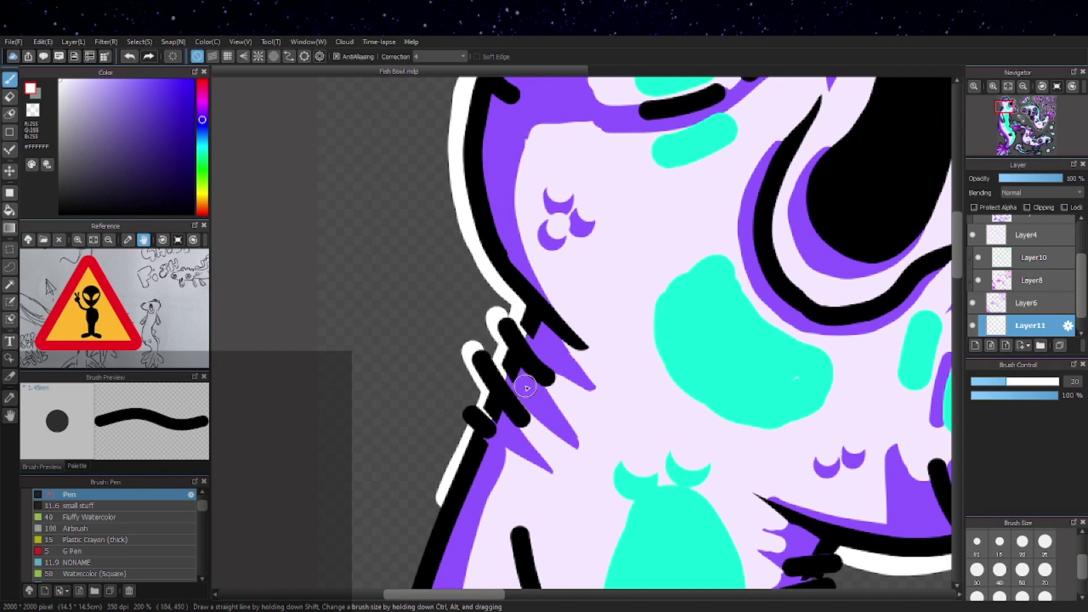
{"action": "mouse_move", "coordinate": [476, 374]}
{"action": "left_mouse_down"}
{"action": "mouse_move", "coordinate": [465, 306]}
{"action": "mouse_move", "coordinate": [469, 354]}
{"action": "left_mouse_up"}
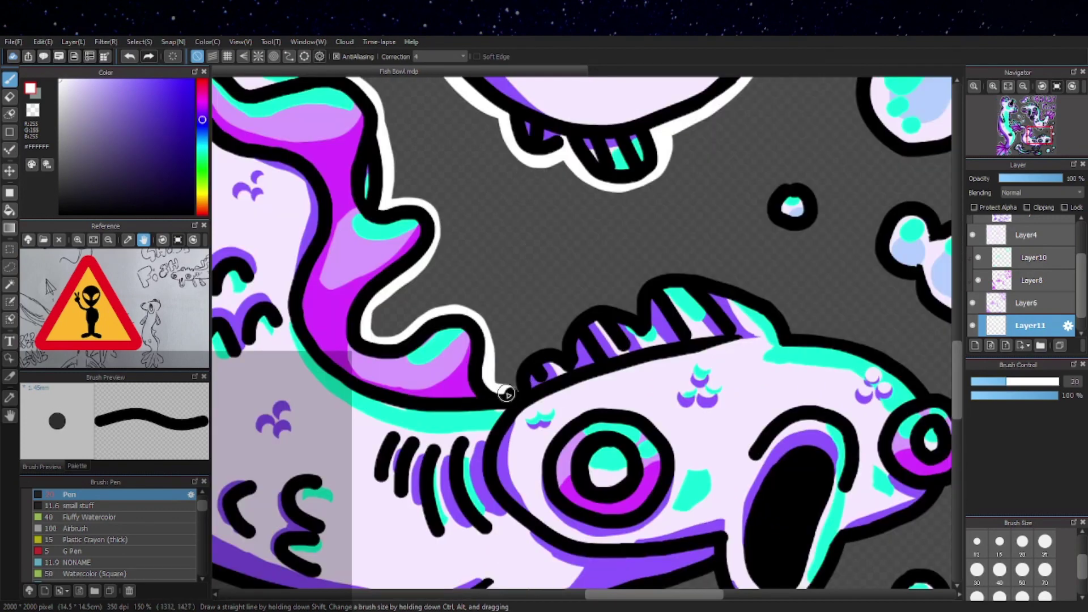
Draw a white outline along the humps of the striped fin on top of the lower right fish's head.
{"action": "mouse_move", "coordinate": [498, 397]}
{"action": "left_mouse_down"}
{"action": "mouse_move", "coordinate": [537, 349]}
{"action": "mouse_move", "coordinate": [568, 359]}
{"action": "left_mouse_up"}
{"action": "left_click_drag", "start_coordinate": [657, 336], "coordinate": [548, 326]}
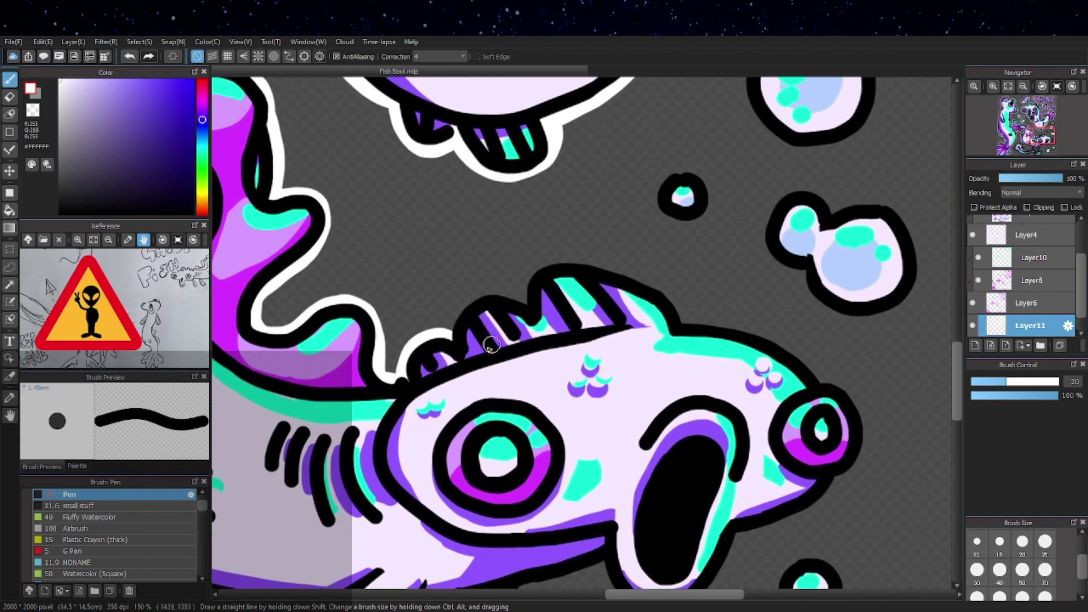
{"action": "mouse_move", "coordinate": [452, 347]}
{"action": "left_mouse_down"}
{"action": "mouse_move", "coordinate": [454, 320]}
{"action": "mouse_move", "coordinate": [528, 286]}
{"action": "left_mouse_up"}
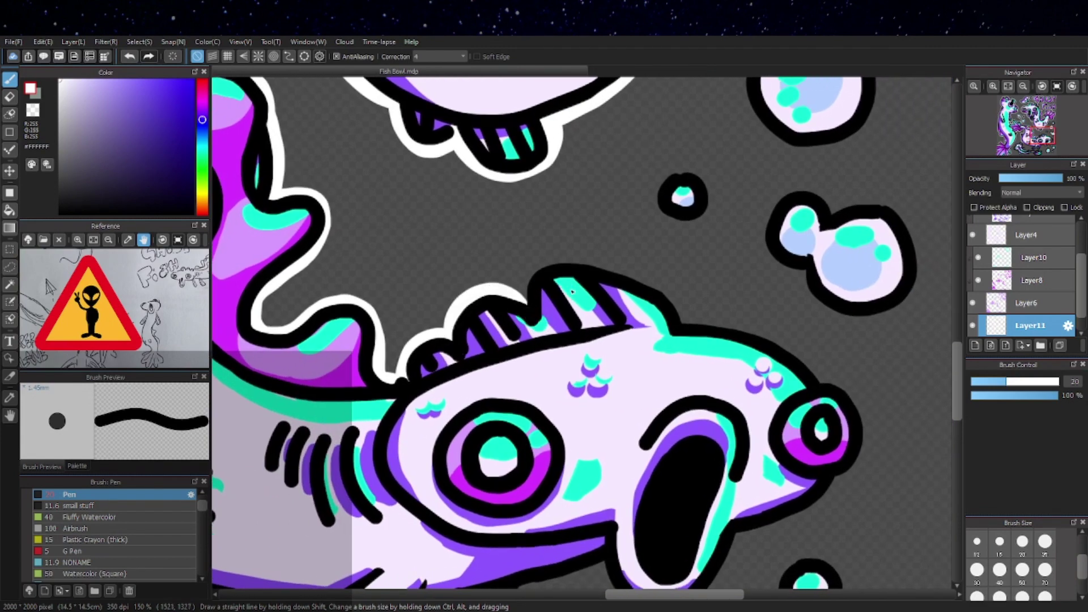
{"action": "left_click_drag", "start_coordinate": [555, 247], "coordinate": [492, 243]}
{"action": "mouse_move", "coordinate": [467, 315]}
{"action": "left_mouse_down"}
{"action": "mouse_move", "coordinate": [463, 280]}
{"action": "mouse_move", "coordinate": [496, 256]}
{"action": "mouse_move", "coordinate": [543, 261]}
{"action": "mouse_move", "coordinate": [594, 288]}
{"action": "mouse_move", "coordinate": [623, 332]}
{"action": "left_mouse_up"}
Draw the white outline along the lower right fish's belly up to its front fin.
{"action": "left_click_drag", "start_coordinate": [592, 368], "coordinate": [563, 252]}
{"action": "mouse_move", "coordinate": [368, 303]}
{"action": "left_mouse_down"}
{"action": "mouse_move", "coordinate": [470, 224]}
{"action": "mouse_move", "coordinate": [412, 294]}
{"action": "mouse_move", "coordinate": [622, 286]}
{"action": "left_mouse_up"}
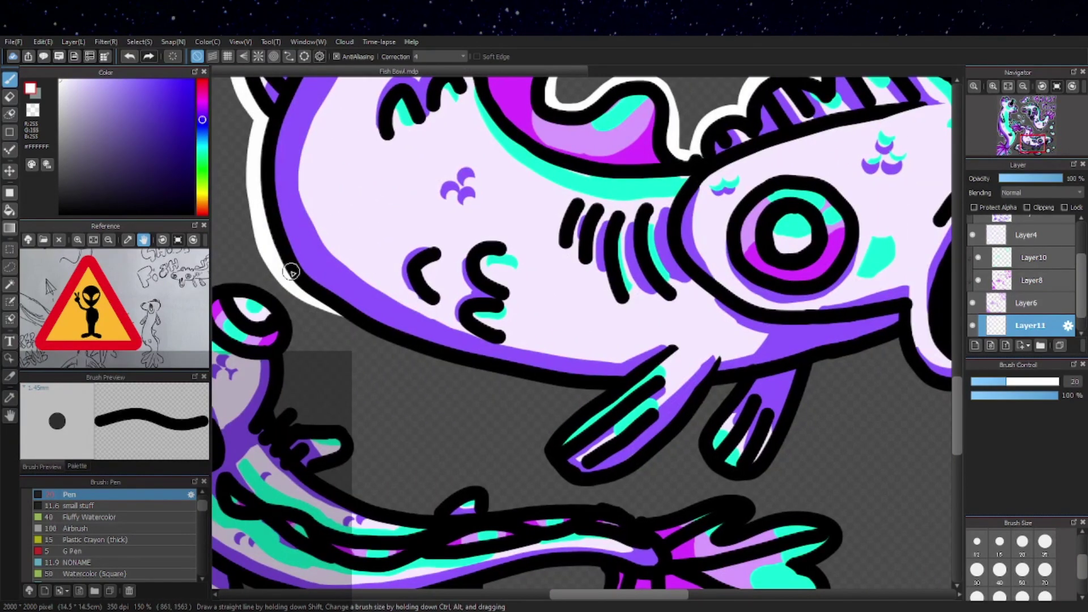
{"action": "mouse_move", "coordinate": [282, 270]}
{"action": "left_mouse_down"}
{"action": "mouse_move", "coordinate": [338, 312]}
{"action": "mouse_move", "coordinate": [402, 338]}
{"action": "left_mouse_up"}
{"action": "key", "text": "ctrl+z"}
{"action": "mouse_move", "coordinate": [281, 266]}
{"action": "left_mouse_down"}
{"action": "mouse_move", "coordinate": [399, 346]}
{"action": "mouse_move", "coordinate": [604, 389]}
{"action": "left_mouse_up"}
{"action": "mouse_move", "coordinate": [562, 471]}
{"action": "left_mouse_down"}
{"action": "mouse_move", "coordinate": [545, 457]}
{"action": "mouse_move", "coordinate": [557, 417]}
{"action": "mouse_move", "coordinate": [626, 364]}
{"action": "left_mouse_up"}
{"action": "mouse_move", "coordinate": [279, 271]}
{"action": "left_mouse_down"}
{"action": "mouse_move", "coordinate": [382, 339]}
{"action": "mouse_move", "coordinate": [564, 391]}
{"action": "left_mouse_up"}
{"action": "key", "text": "ctrl+z"}
{"action": "mouse_move", "coordinate": [278, 266]}
{"action": "left_mouse_down"}
{"action": "mouse_move", "coordinate": [357, 334]}
{"action": "mouse_move", "coordinate": [604, 396]}
{"action": "mouse_move", "coordinate": [560, 359]}
{"action": "mouse_move", "coordinate": [481, 324]}
{"action": "left_mouse_up"}
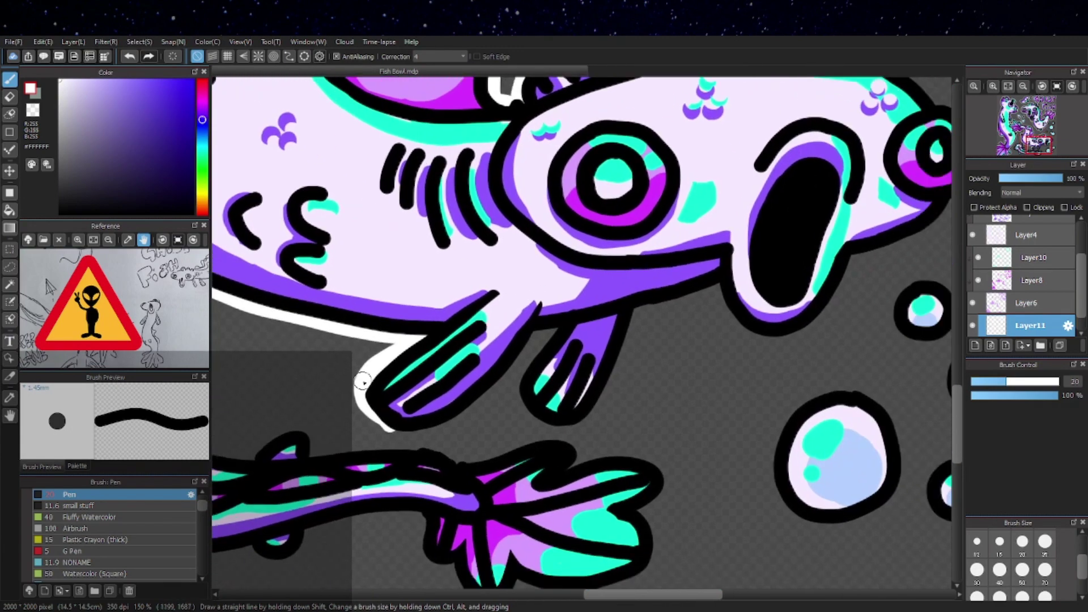
Outline the two fins beneath the lower right fish in white up to the underside of its head.
{"action": "mouse_move", "coordinate": [366, 395]}
{"action": "left_mouse_down"}
{"action": "mouse_move", "coordinate": [378, 422]}
{"action": "mouse_move", "coordinate": [442, 422]}
{"action": "left_mouse_up"}
{"action": "key", "text": "ctrl+z"}
{"action": "mouse_move", "coordinate": [369, 407]}
{"action": "left_mouse_down"}
{"action": "mouse_move", "coordinate": [393, 432]}
{"action": "mouse_move", "coordinate": [454, 417]}
{"action": "mouse_move", "coordinate": [512, 362]}
{"action": "mouse_move", "coordinate": [537, 311]}
{"action": "left_mouse_up"}
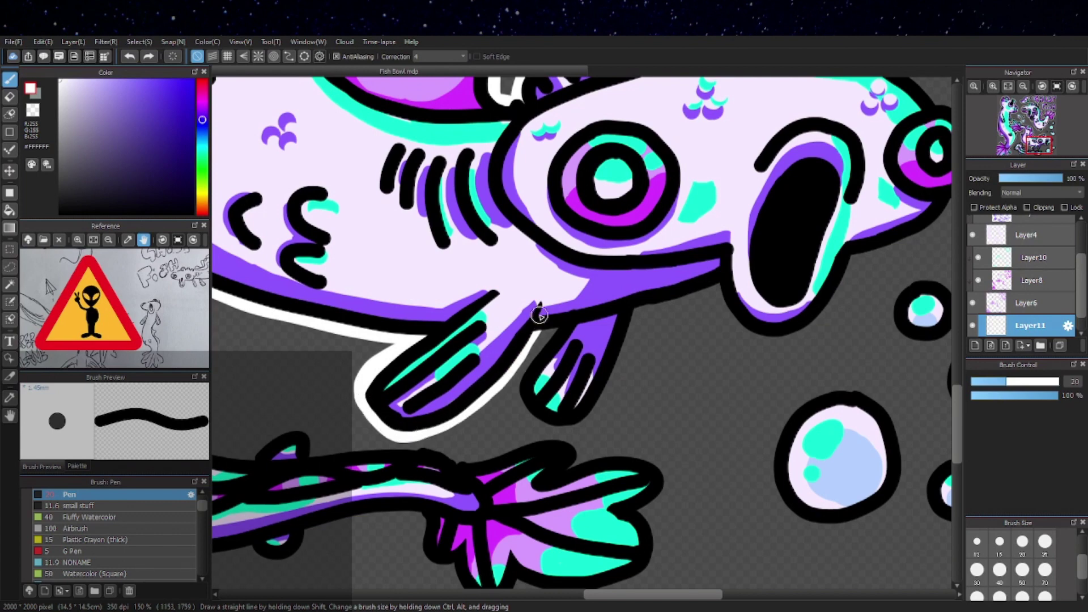
{"action": "mouse_move", "coordinate": [592, 331]}
{"action": "left_mouse_down"}
{"action": "mouse_move", "coordinate": [510, 333]}
{"action": "mouse_move", "coordinate": [491, 387]}
{"action": "mouse_move", "coordinate": [527, 429]}
{"action": "mouse_move", "coordinate": [583, 381]}
{"action": "mouse_move", "coordinate": [617, 312]}
{"action": "left_mouse_up"}
{"action": "left_click_drag", "start_coordinate": [701, 253], "coordinate": [573, 340]}
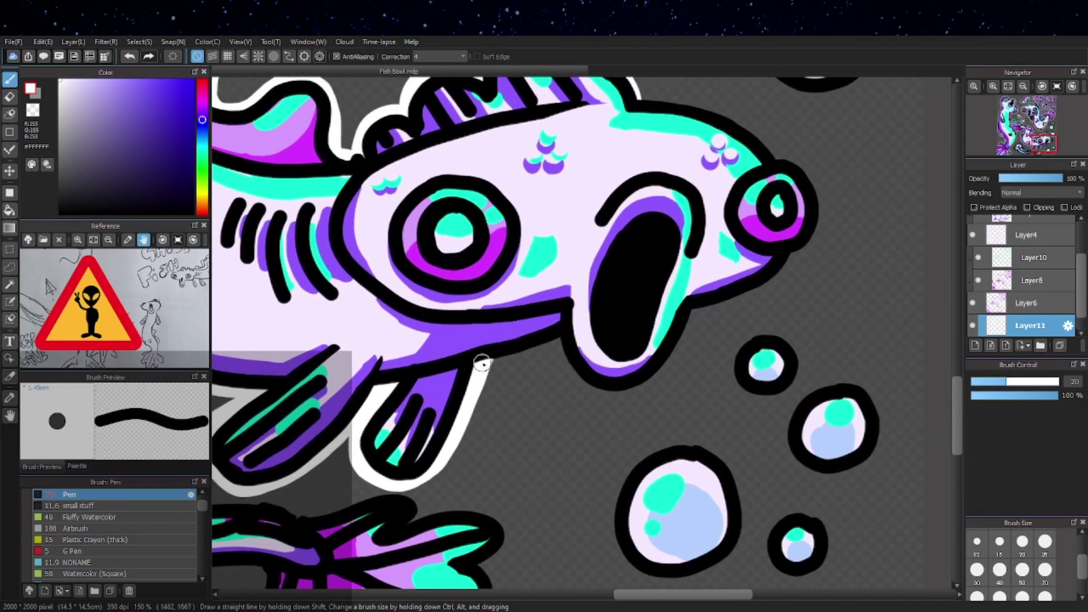
{"action": "left_click_drag", "start_coordinate": [694, 312], "coordinate": [653, 332]}
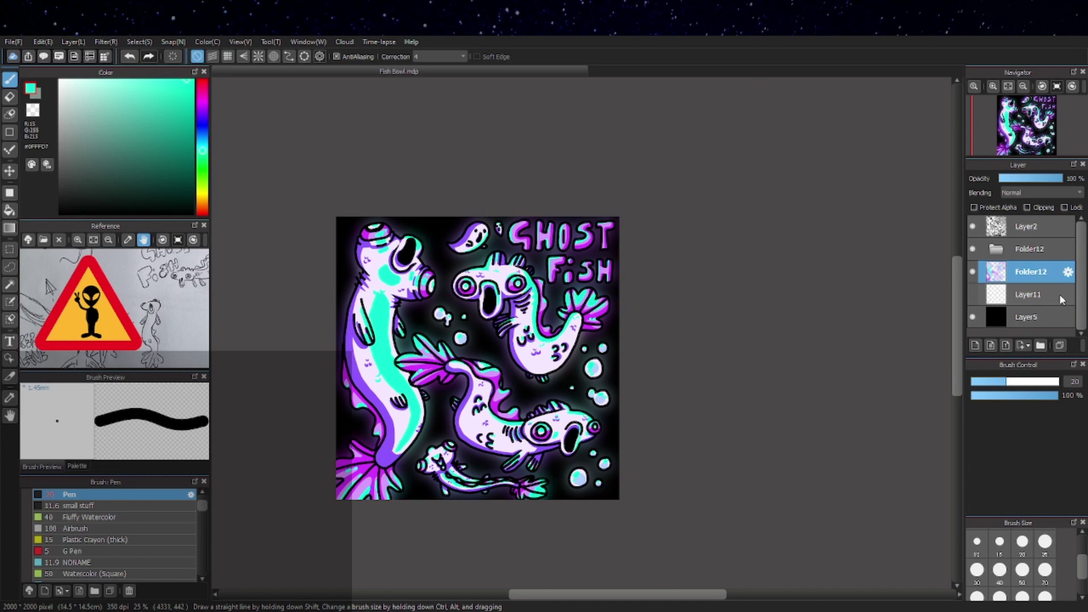
Turn on the visibility of Layer11, which holds the white outlines.
{"action": "left_click", "coordinate": [973, 295]}
{"action": "scroll", "coordinate": [411, 338], "scroll_direction": "up", "scroll_amount": 2}
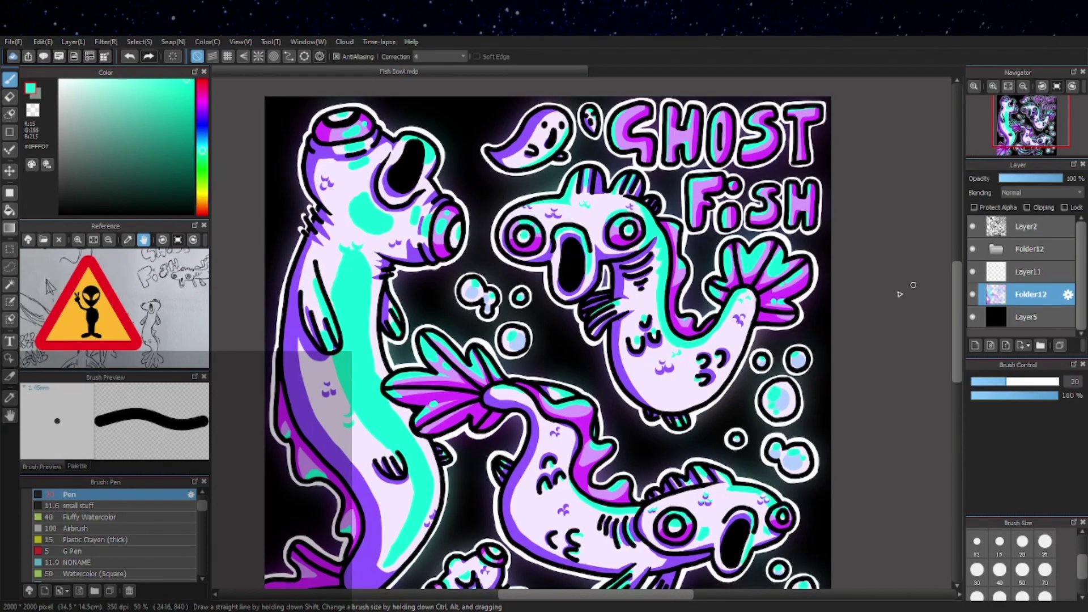
Hide the white outlines on Layer11 and lower the opacity of the glow layer, Folder12, to 79%.
{"action": "scroll", "coordinate": [858, 333], "scroll_direction": "down", "scroll_amount": 1}
{"action": "left_click_drag", "start_coordinate": [888, 335], "coordinate": [801, 312]}
{"action": "left_click", "coordinate": [972, 272]}
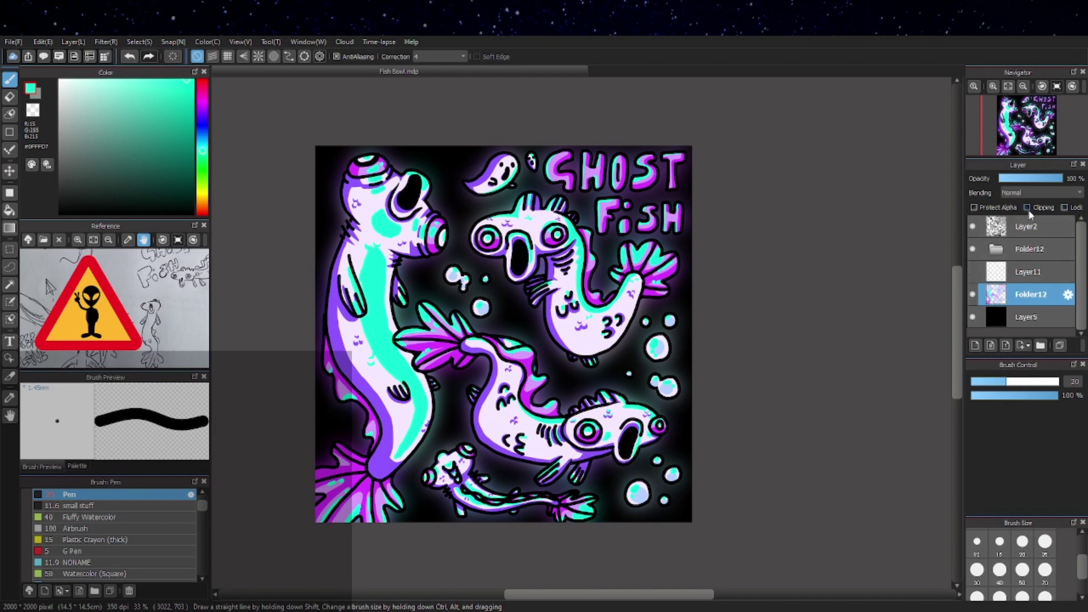
{"action": "left_click_drag", "start_coordinate": [774, 294], "coordinate": [758, 315]}
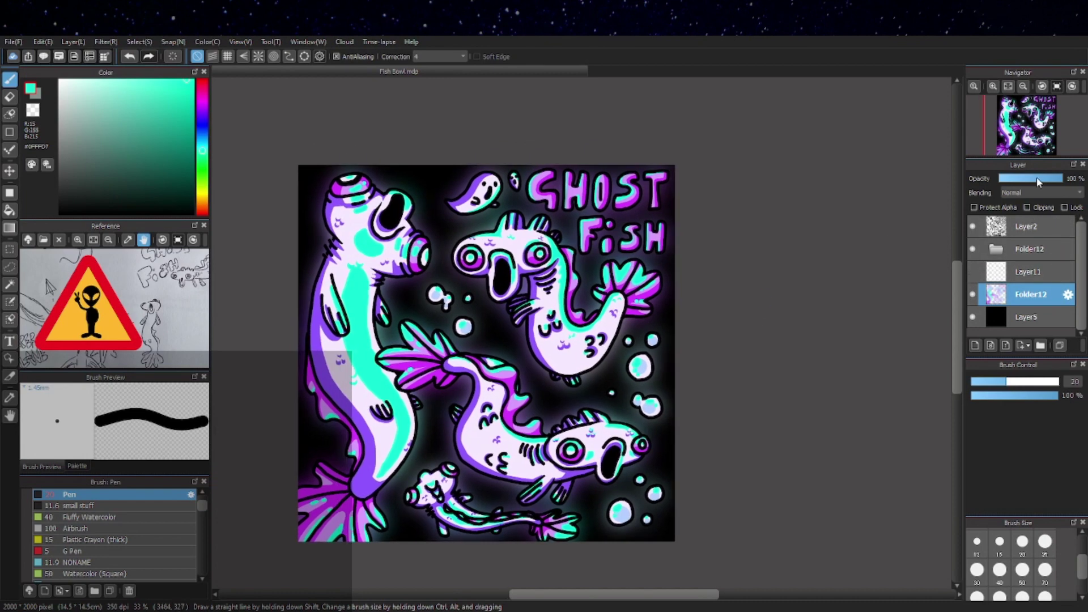
{"action": "left_click", "coordinate": [973, 294]}
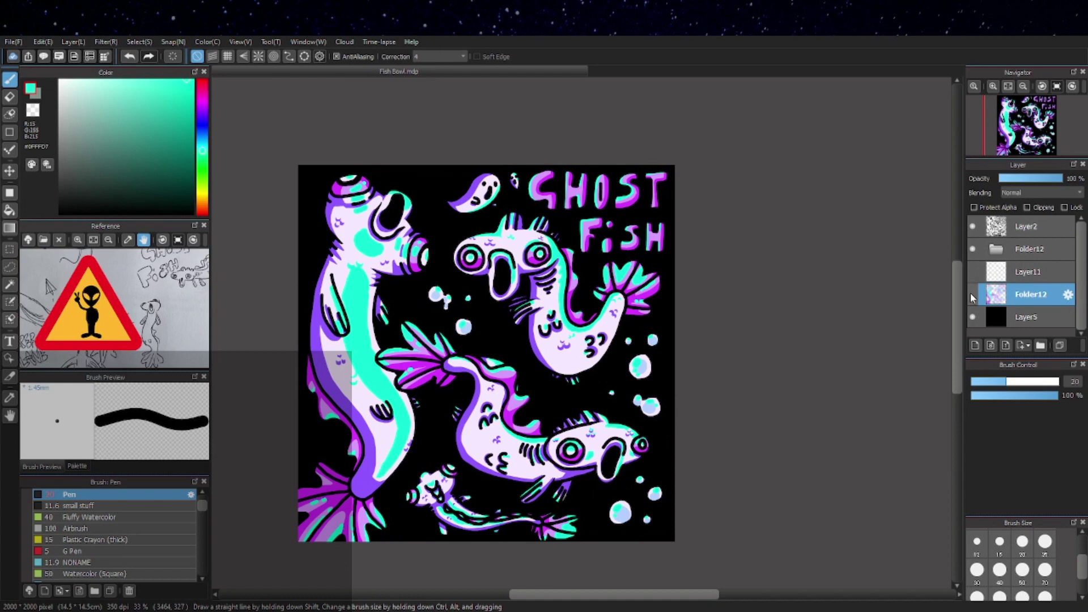
{"action": "left_click", "coordinate": [972, 295]}
{"action": "left_click_drag", "start_coordinate": [728, 326], "coordinate": [772, 296]}
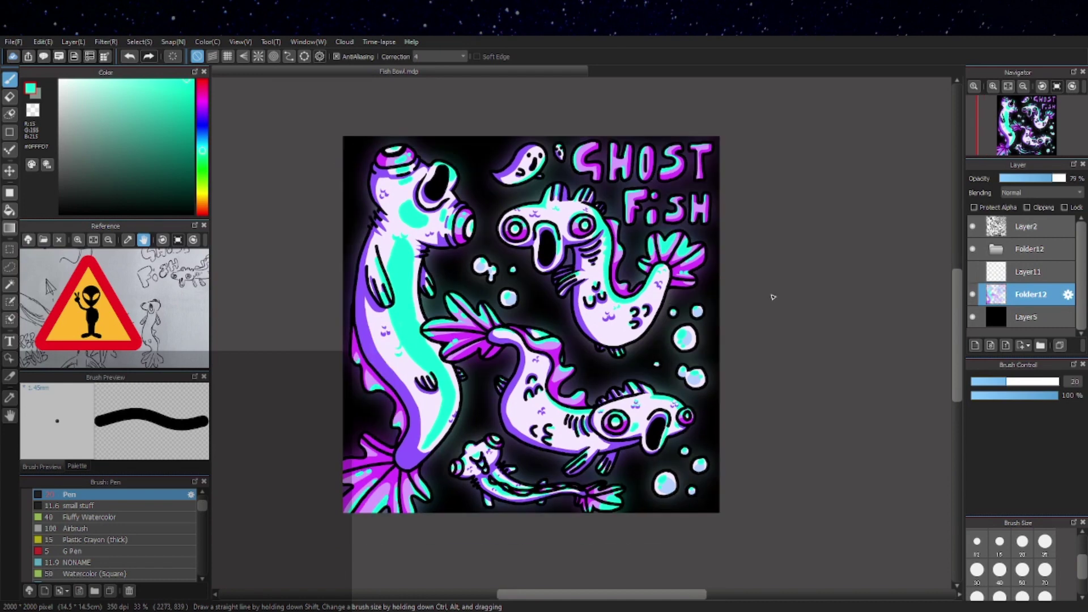
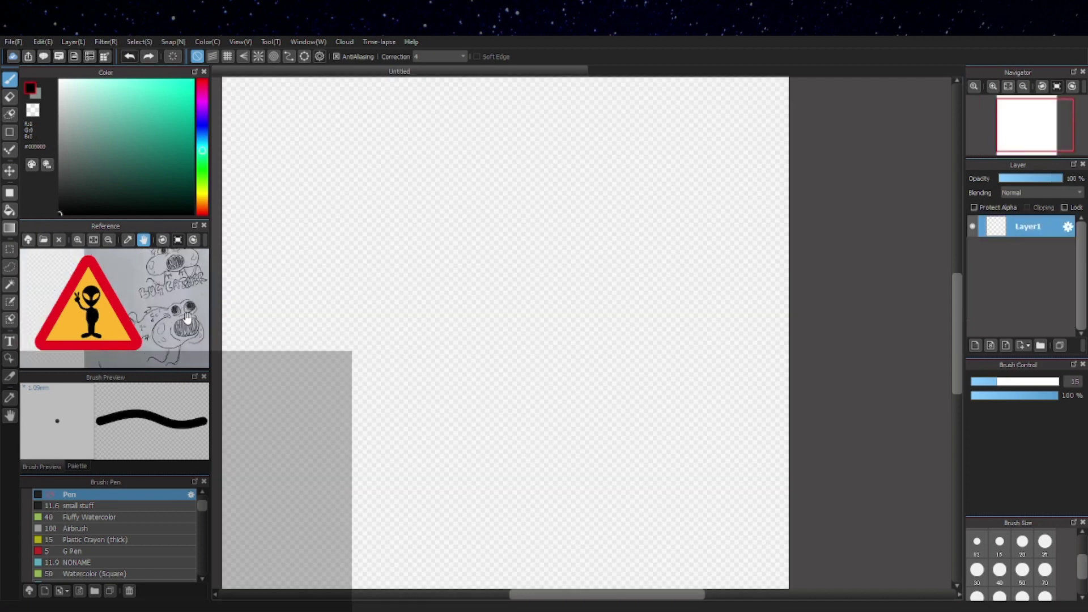
Frame the Bug Catcher sketch in the reference view and draw the first fish's round eyes with the black Pen on Layer1.
{"action": "left_click_drag", "start_coordinate": [187, 312], "coordinate": [165, 310]}
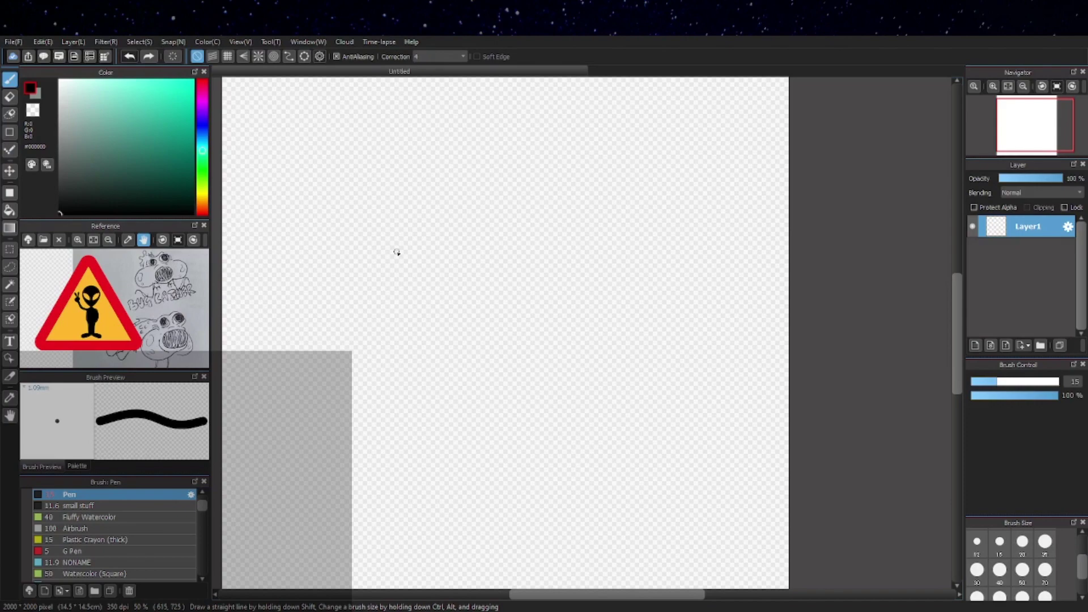
{"action": "left_click_drag", "start_coordinate": [548, 313], "coordinate": [606, 347]}
{"action": "key", "text": "ctrl+z"}
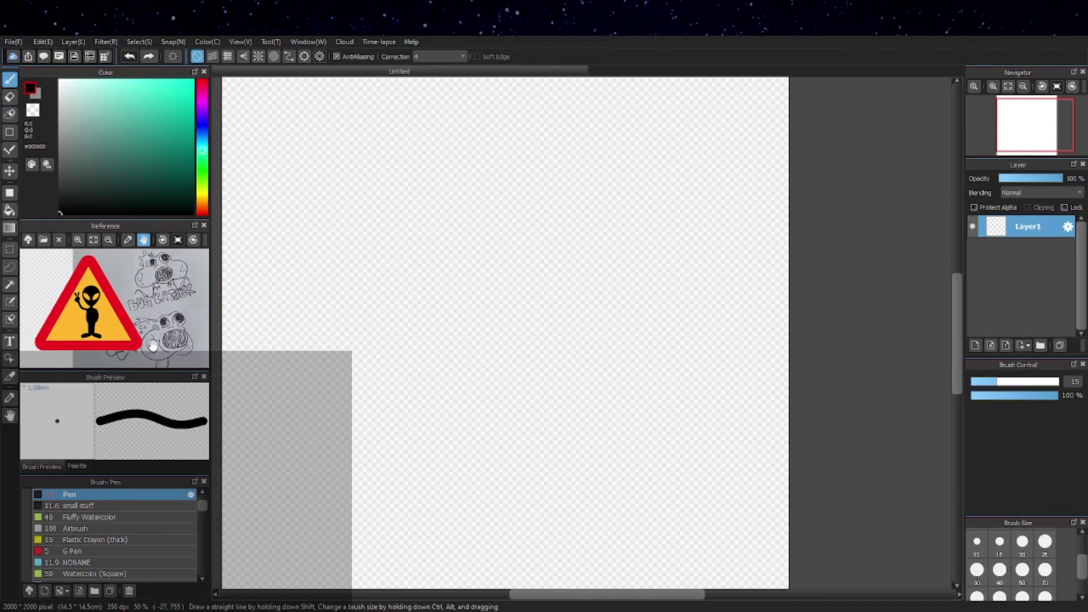
{"action": "left_click_drag", "start_coordinate": [492, 304], "coordinate": [488, 343]}
{"action": "left_click_drag", "start_coordinate": [476, 302], "coordinate": [508, 304]}
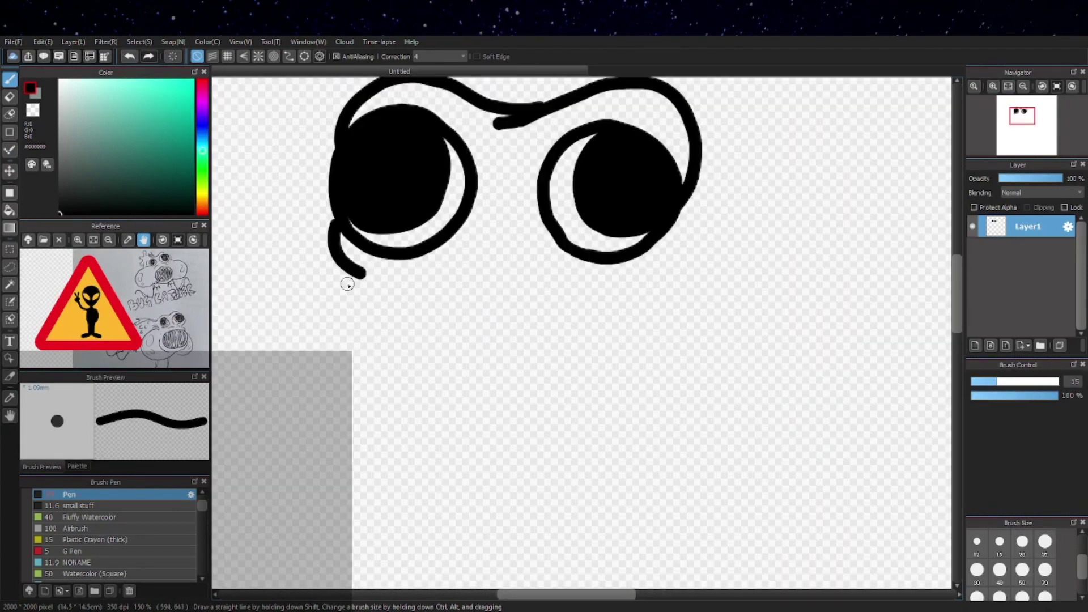
Draw the lip contour beneath the first fish's left eye, leading into the top of its mouth.
{"action": "left_click_drag", "start_coordinate": [338, 289], "coordinate": [471, 268]}
{"action": "scroll", "coordinate": [500, 287], "scroll_direction": "down", "scroll_amount": 1}
{"action": "scroll", "coordinate": [428, 262], "scroll_direction": "up", "scroll_amount": 3}
{"action": "key", "text": "ctrl+z"}
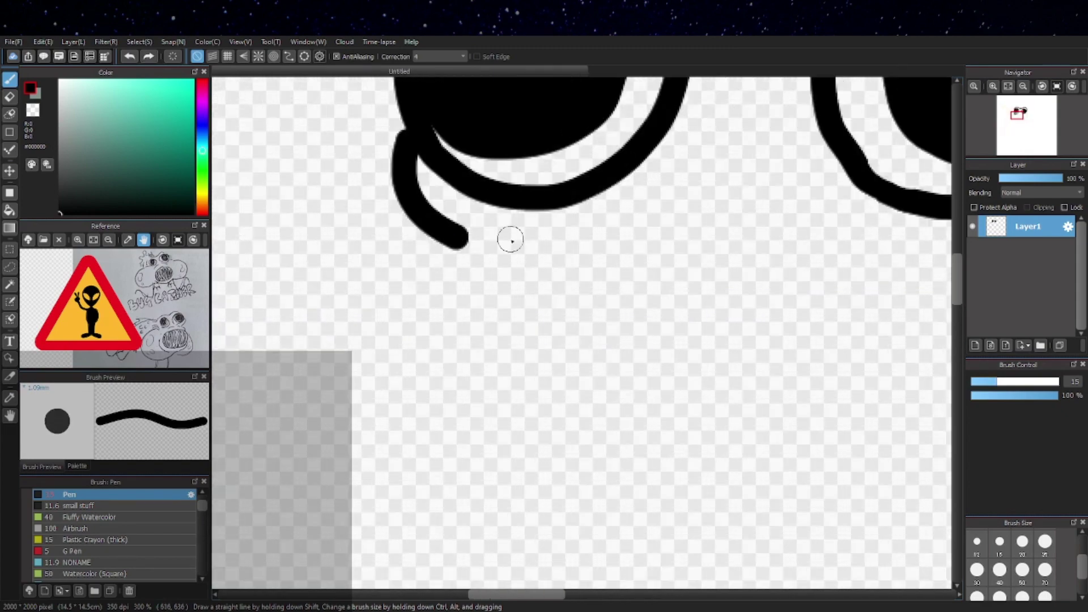
{"action": "mouse_move", "coordinate": [564, 230]}
{"action": "left_mouse_down"}
{"action": "mouse_move", "coordinate": [518, 231]}
{"action": "mouse_move", "coordinate": [484, 289]}
{"action": "left_mouse_up"}
{"action": "scroll", "coordinate": [646, 256], "scroll_direction": "down", "scroll_amount": 2}
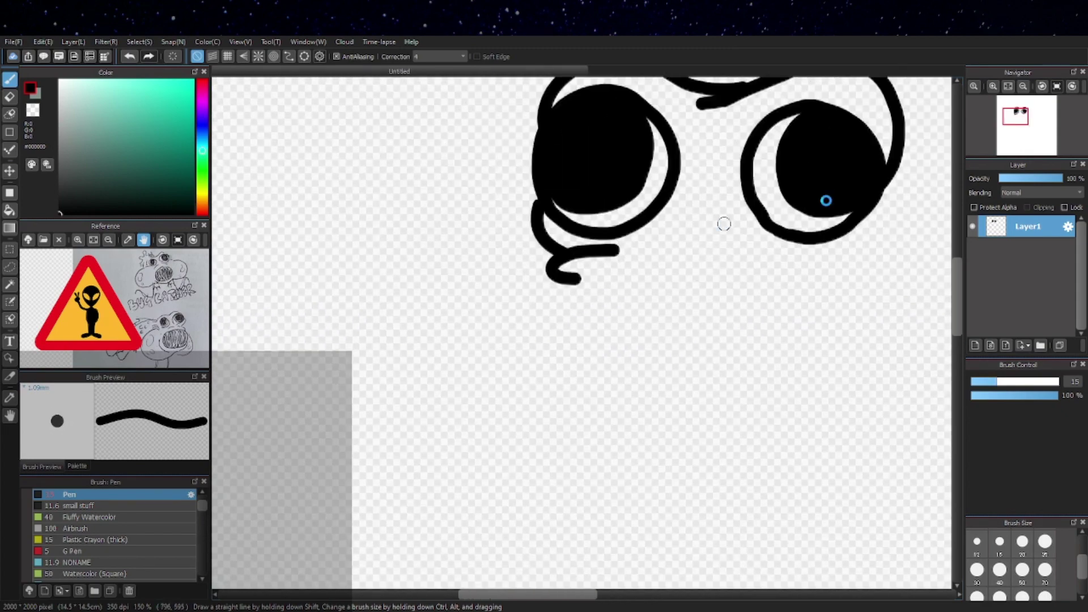
{"action": "left_click_drag", "start_coordinate": [771, 299], "coordinate": [647, 315]}
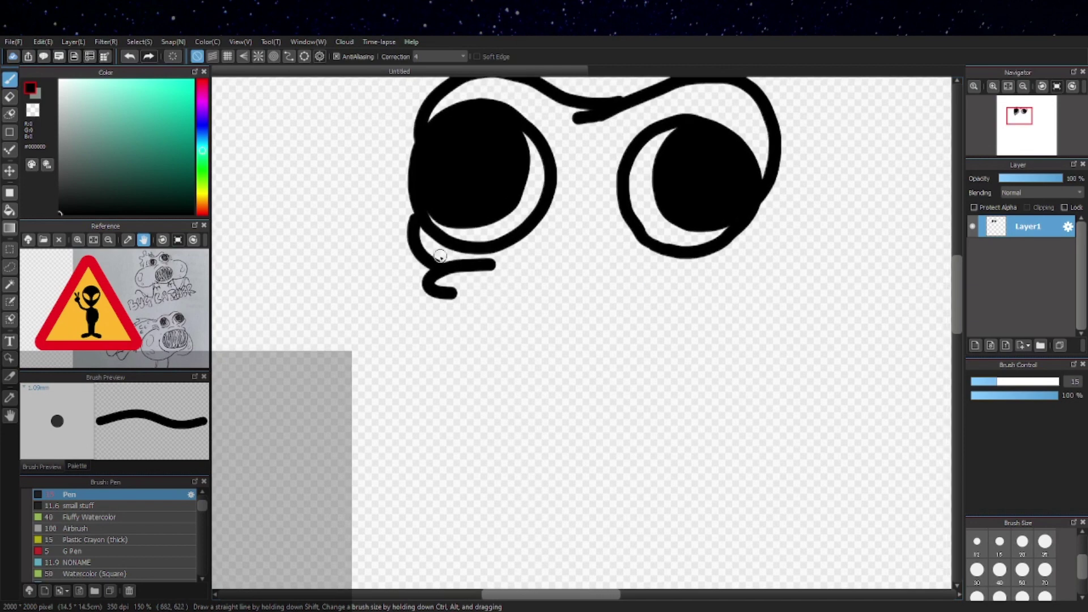
{"action": "key", "text": "ctrl+z"}
{"action": "mouse_move", "coordinate": [442, 267]}
{"action": "left_mouse_down"}
{"action": "mouse_move", "coordinate": [392, 295]}
{"action": "mouse_move", "coordinate": [391, 310]}
{"action": "mouse_move", "coordinate": [522, 279]}
{"action": "mouse_move", "coordinate": [566, 285]}
{"action": "left_mouse_up"}
{"action": "scroll", "coordinate": [717, 286], "scroll_direction": "down", "scroll_amount": 1}
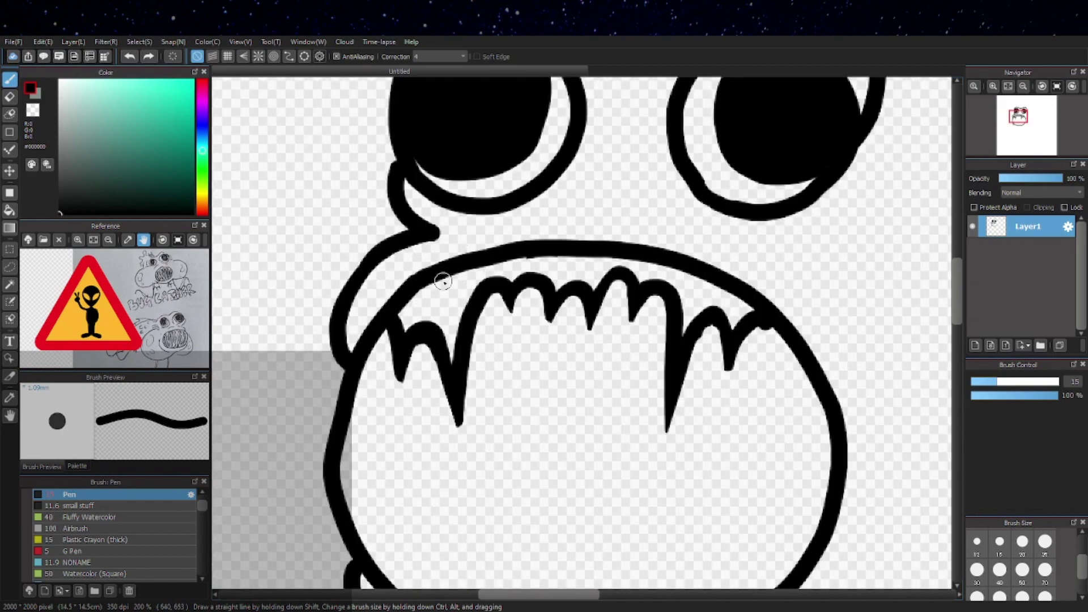
{"action": "mouse_move", "coordinate": [437, 286]}
{"action": "left_mouse_down"}
{"action": "mouse_move", "coordinate": [417, 299]}
{"action": "mouse_move", "coordinate": [498, 256]}
{"action": "left_mouse_up"}
{"action": "scroll", "coordinate": [711, 284], "scroll_direction": "down", "scroll_amount": 1}
{"action": "key", "text": "ctrl+z"}
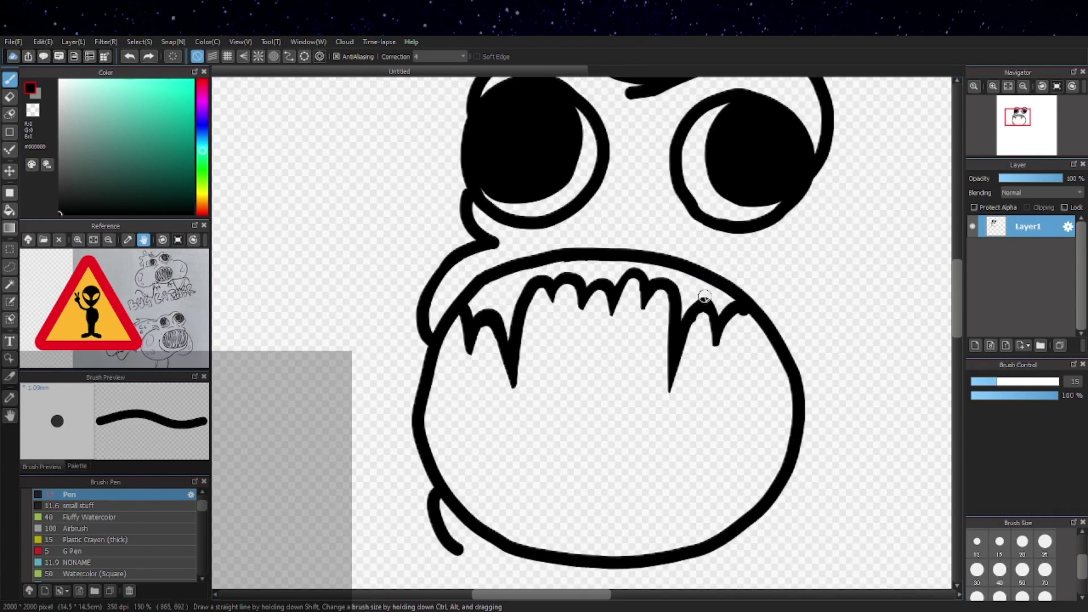
{"action": "scroll", "coordinate": [704, 284], "scroll_direction": "up", "scroll_amount": 1}
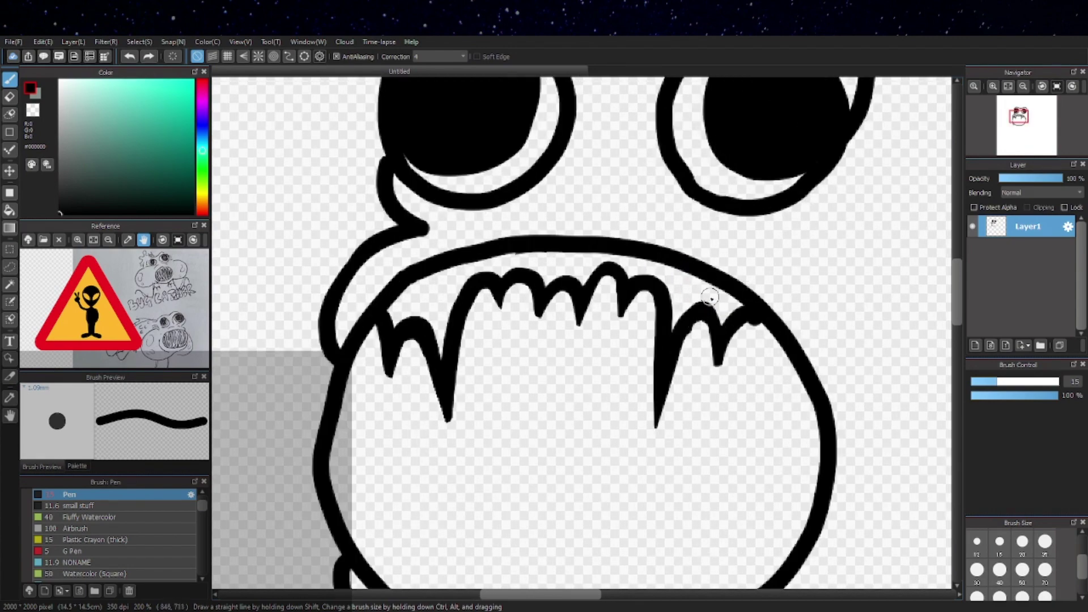
{"action": "scroll", "coordinate": [708, 299], "scroll_direction": "up", "scroll_amount": 1}
{"action": "mouse_move", "coordinate": [744, 294]}
{"action": "left_mouse_down"}
{"action": "mouse_move", "coordinate": [692, 293]}
{"action": "mouse_move", "coordinate": [651, 233]}
{"action": "left_mouse_up"}
{"action": "key", "text": "ctrl+z"}
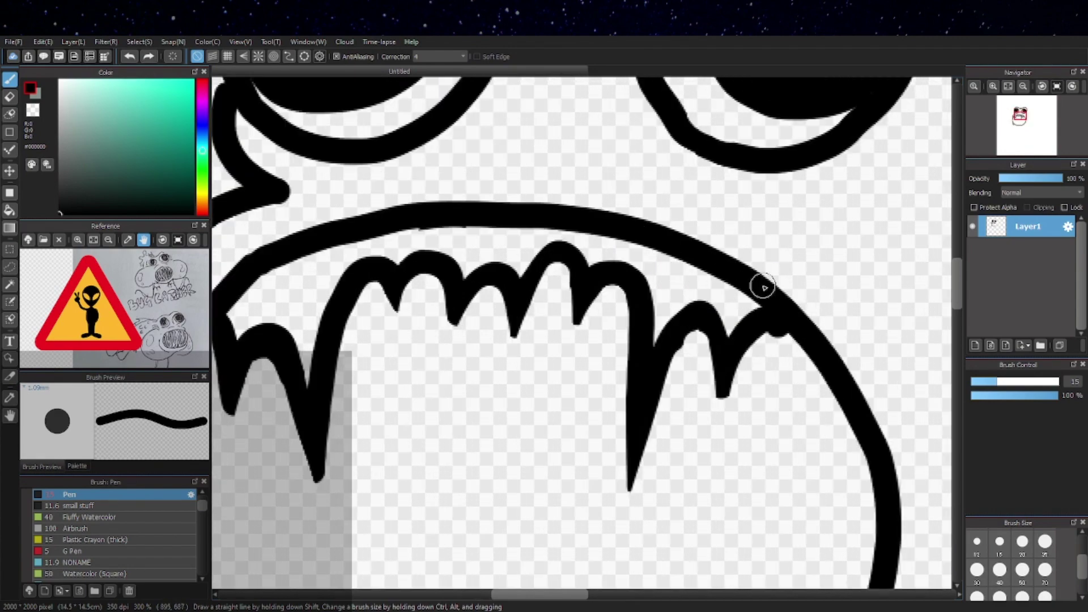
{"action": "scroll", "coordinate": [400, 318], "scroll_direction": "down", "scroll_amount": 1}
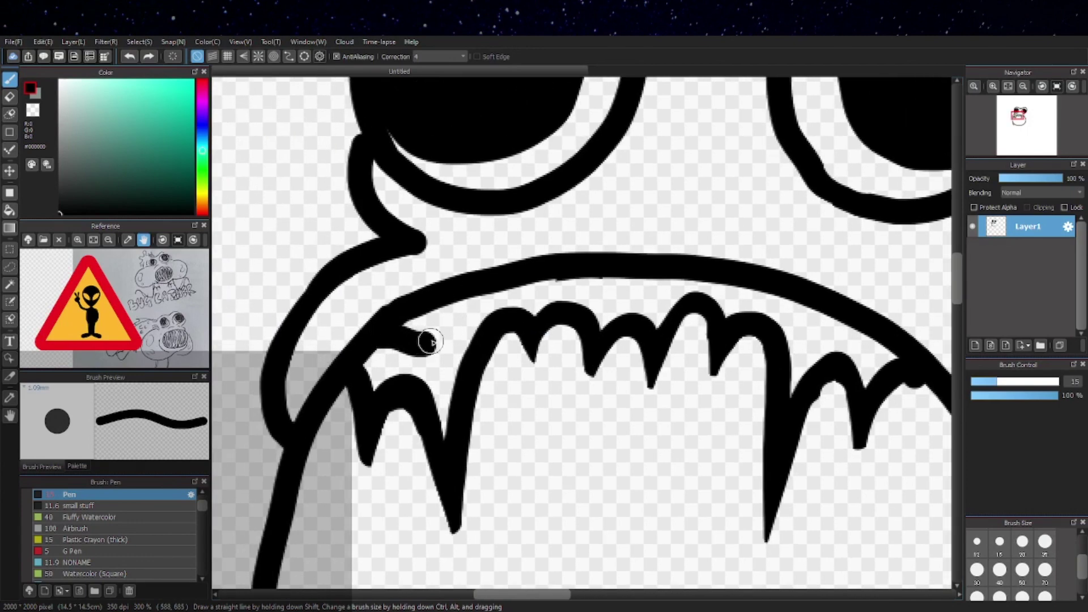
Draw a short row of small pointed teeth along the bottom edge of the first fish's mouth.
{"action": "scroll", "coordinate": [857, 291], "scroll_direction": "down", "scroll_amount": 1}
{"action": "left_click_drag", "start_coordinate": [857, 291], "coordinate": [690, 293]}
{"action": "scroll", "coordinate": [606, 417], "scroll_direction": "up", "scroll_amount": 1}
{"action": "mouse_move", "coordinate": [469, 426]}
{"action": "left_mouse_down"}
{"action": "mouse_move", "coordinate": [495, 389]}
{"action": "mouse_move", "coordinate": [500, 411]}
{"action": "mouse_move", "coordinate": [526, 385]}
{"action": "mouse_move", "coordinate": [535, 356]}
{"action": "mouse_move", "coordinate": [533, 404]}
{"action": "mouse_move", "coordinate": [557, 409]}
{"action": "mouse_move", "coordinate": [568, 397]}
{"action": "mouse_move", "coordinate": [489, 415]}
{"action": "mouse_move", "coordinate": [530, 404]}
{"action": "mouse_move", "coordinate": [559, 423]}
{"action": "left_mouse_up"}
{"action": "key", "text": "ctrl+z"}
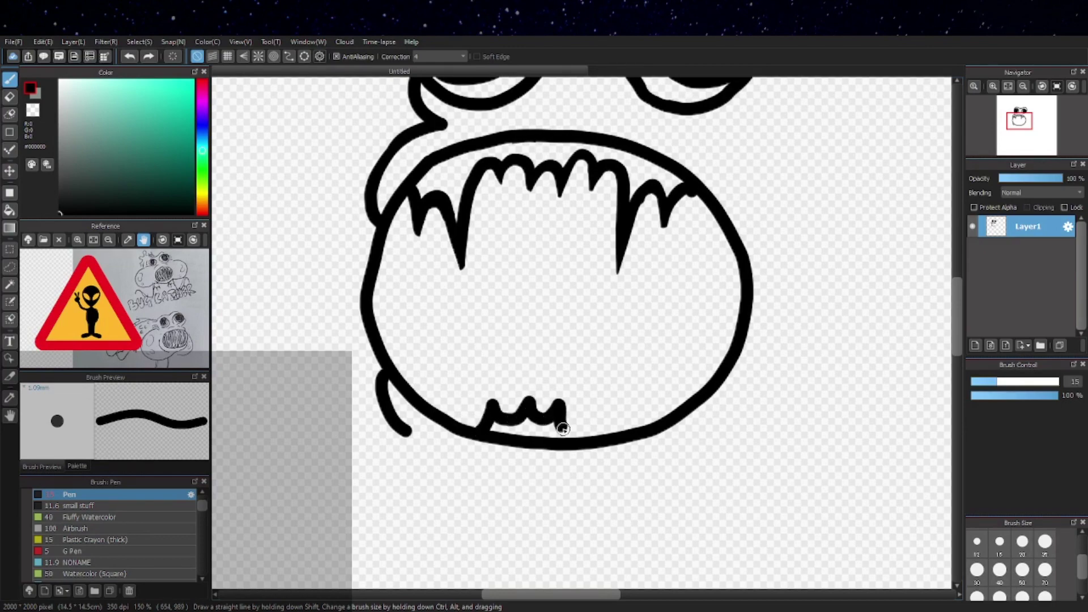
Redraw the first fish's back as a higher, rounder arch starting beside its right eye.
{"action": "scroll", "coordinate": [559, 423], "scroll_direction": "down", "scroll_amount": 3}
{"action": "scroll", "coordinate": [769, 293], "scroll_direction": "up", "scroll_amount": 1}
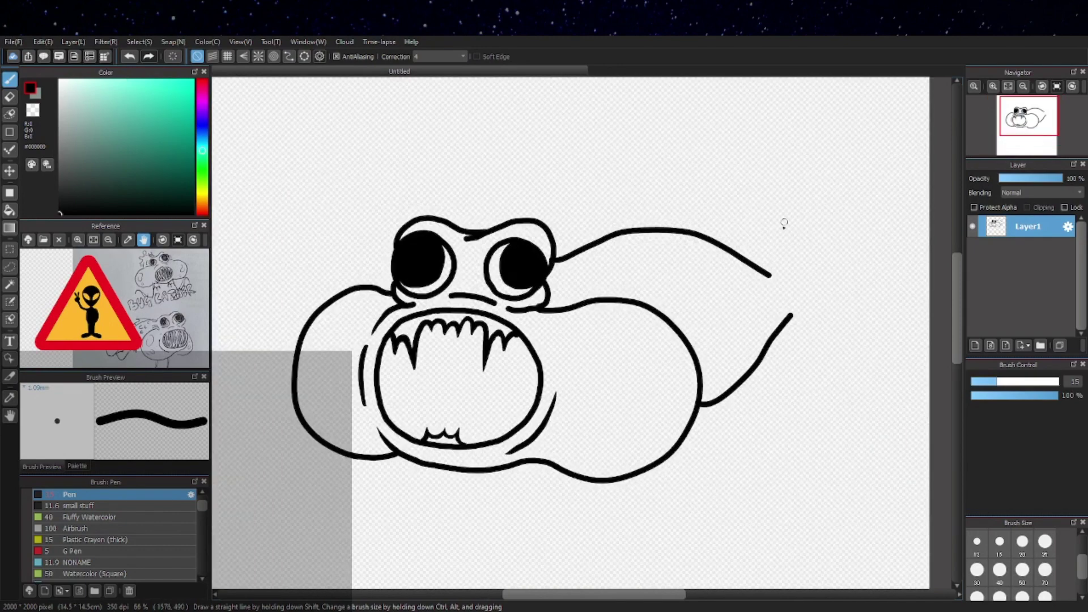
{"action": "key", "text": "ctrl+z"}
{"action": "key", "text": "ctrl+z"}
{"action": "mouse_move", "coordinate": [556, 250]}
{"action": "left_mouse_down"}
{"action": "mouse_move", "coordinate": [619, 217]}
{"action": "mouse_move", "coordinate": [681, 211]}
{"action": "left_mouse_up"}
{"action": "key", "text": "ctrl+z"}
{"action": "mouse_move", "coordinate": [557, 248]}
{"action": "left_mouse_down"}
{"action": "mouse_move", "coordinate": [603, 212]}
{"action": "mouse_move", "coordinate": [757, 270]}
{"action": "left_mouse_up"}
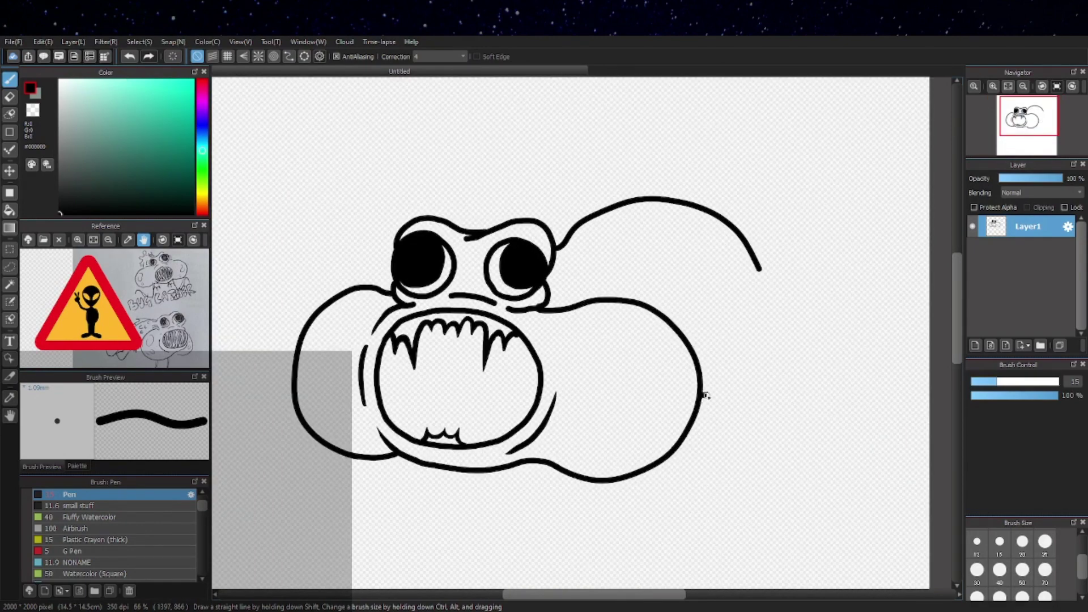
{"action": "left_click_drag", "start_coordinate": [702, 393], "coordinate": [776, 304]}
{"action": "key", "text": "ctrl+z"}
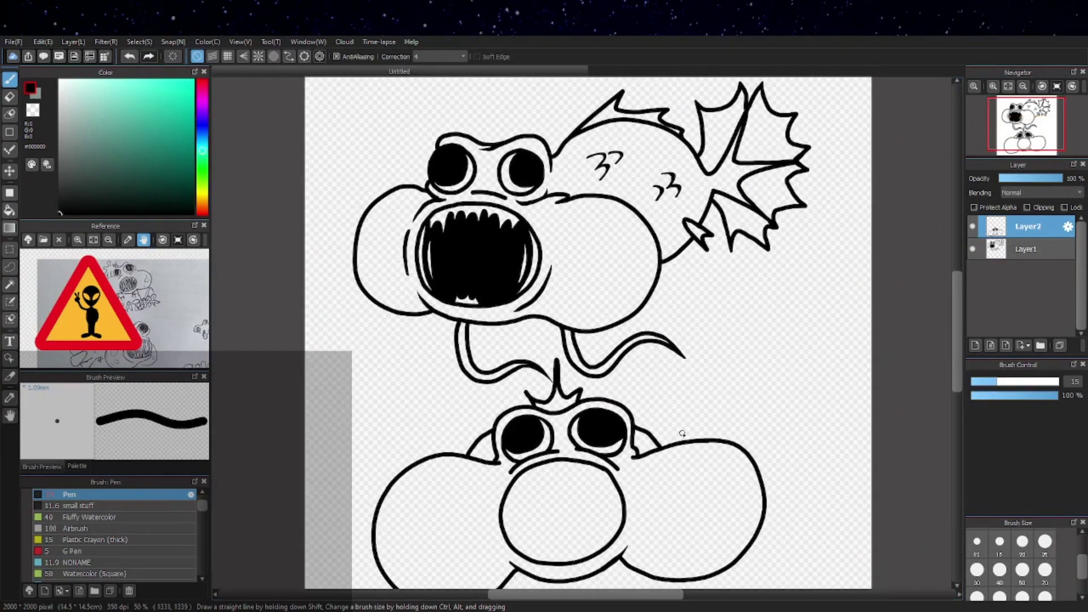
Draw crease lines around the lower corners of the second, front-facing fish's mouth on Layer2.
{"action": "mouse_move", "coordinate": [692, 389]}
{"action": "left_mouse_down"}
{"action": "mouse_move", "coordinate": [693, 274]}
{"action": "mouse_move", "coordinate": [680, 283]}
{"action": "mouse_move", "coordinate": [671, 397]}
{"action": "mouse_move", "coordinate": [673, 296]}
{"action": "left_mouse_up"}
{"action": "scroll", "coordinate": [491, 464], "scroll_direction": "up", "scroll_amount": 2}
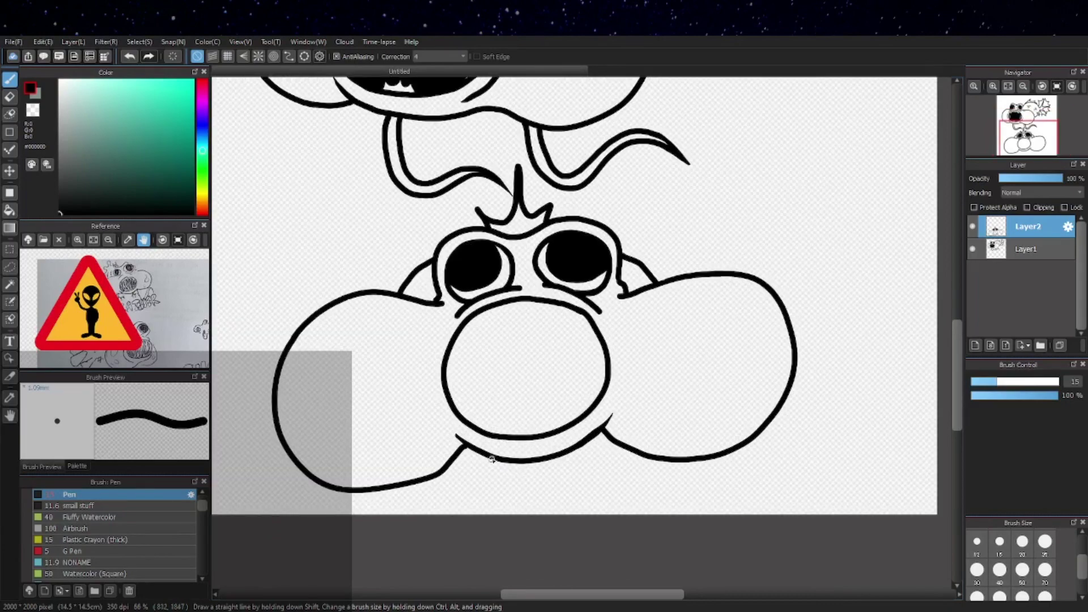
{"action": "mouse_move", "coordinate": [465, 428]}
{"action": "left_mouse_down"}
{"action": "mouse_move", "coordinate": [477, 495]}
{"action": "mouse_move", "coordinate": [494, 484]}
{"action": "mouse_move", "coordinate": [500, 501]}
{"action": "mouse_move", "coordinate": [506, 477]}
{"action": "mouse_move", "coordinate": [520, 480]}
{"action": "mouse_move", "coordinate": [503, 440]}
{"action": "mouse_move", "coordinate": [464, 479]}
{"action": "mouse_move", "coordinate": [484, 506]}
{"action": "mouse_move", "coordinate": [499, 480]}
{"action": "mouse_move", "coordinate": [505, 487]}
{"action": "mouse_move", "coordinate": [494, 440]}
{"action": "left_mouse_up"}
{"action": "key", "text": "ctrl+z"}
{"action": "mouse_move", "coordinate": [652, 399]}
{"action": "left_mouse_down"}
{"action": "mouse_move", "coordinate": [634, 457]}
{"action": "mouse_move", "coordinate": [616, 466]}
{"action": "left_mouse_up"}
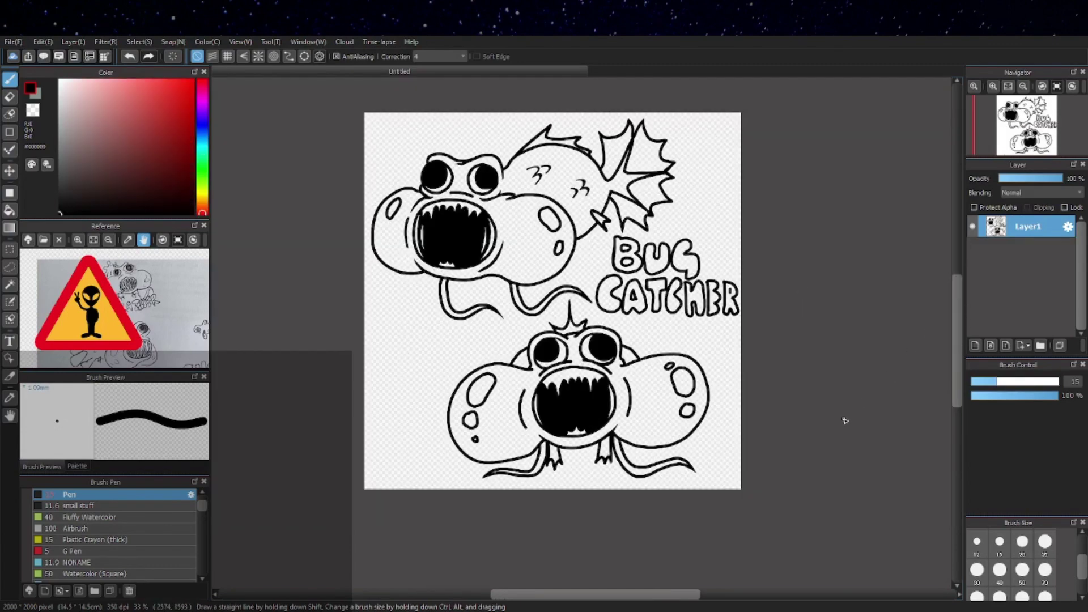
Draw a small round insect eye in the empty area to the left of the lower fish.
{"action": "scroll", "coordinate": [414, 402], "scroll_direction": "up", "scroll_amount": 3}
{"action": "scroll", "coordinate": [402, 356], "scroll_direction": "up", "scroll_amount": 2}
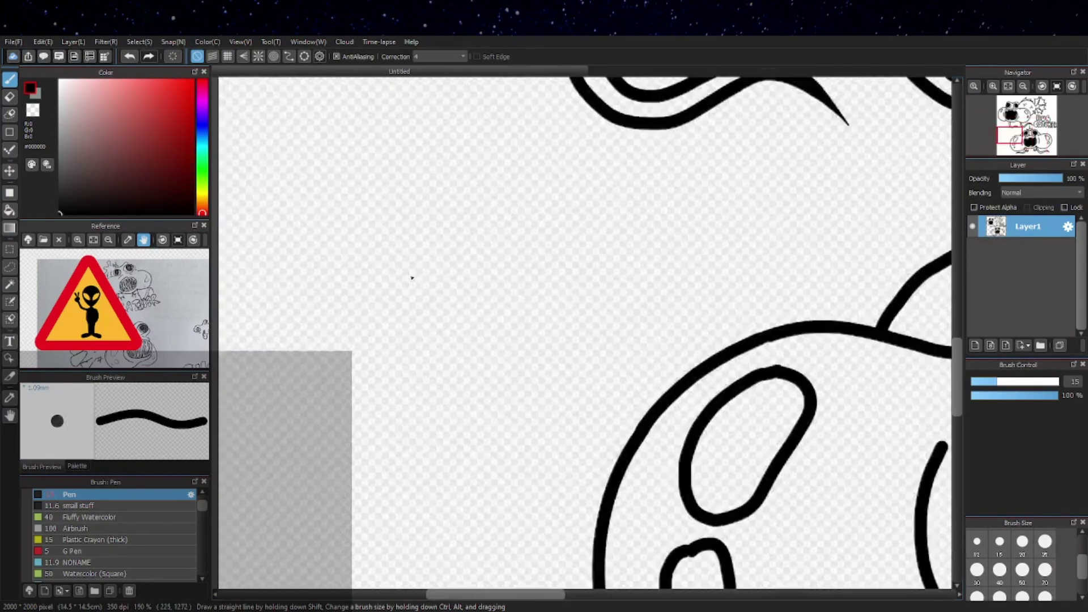
{"action": "scroll", "coordinate": [396, 335], "scroll_direction": "up", "scroll_amount": 2}
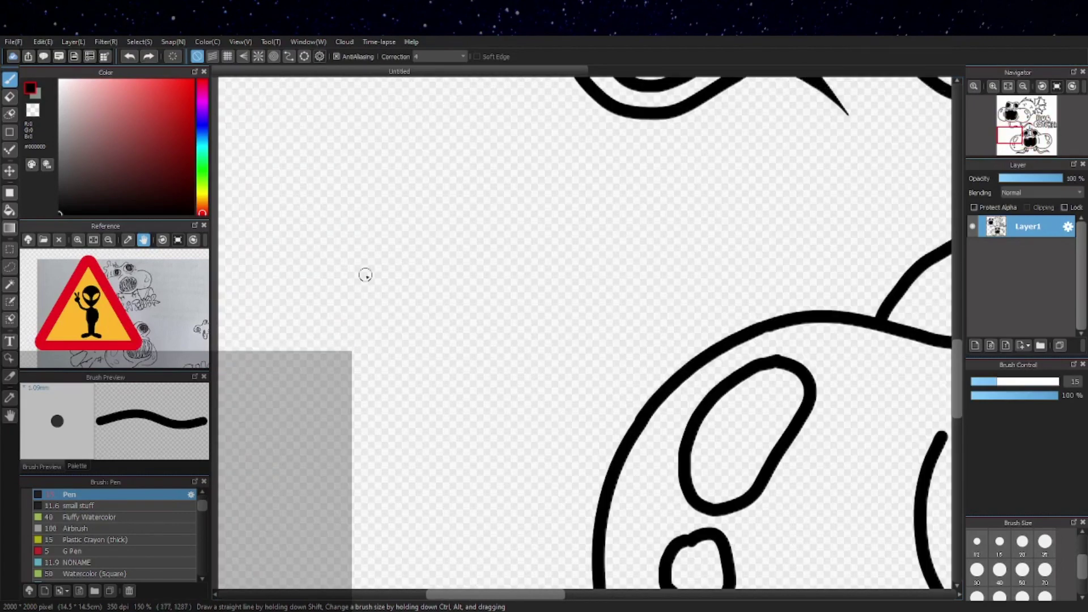
{"action": "mouse_move", "coordinate": [361, 281]}
{"action": "left_mouse_down"}
{"action": "mouse_move", "coordinate": [390, 285]}
{"action": "mouse_move", "coordinate": [335, 347]}
{"action": "mouse_move", "coordinate": [366, 279]}
{"action": "left_mouse_up"}
{"action": "scroll", "coordinate": [396, 355], "scroll_direction": "down", "scroll_amount": 1}
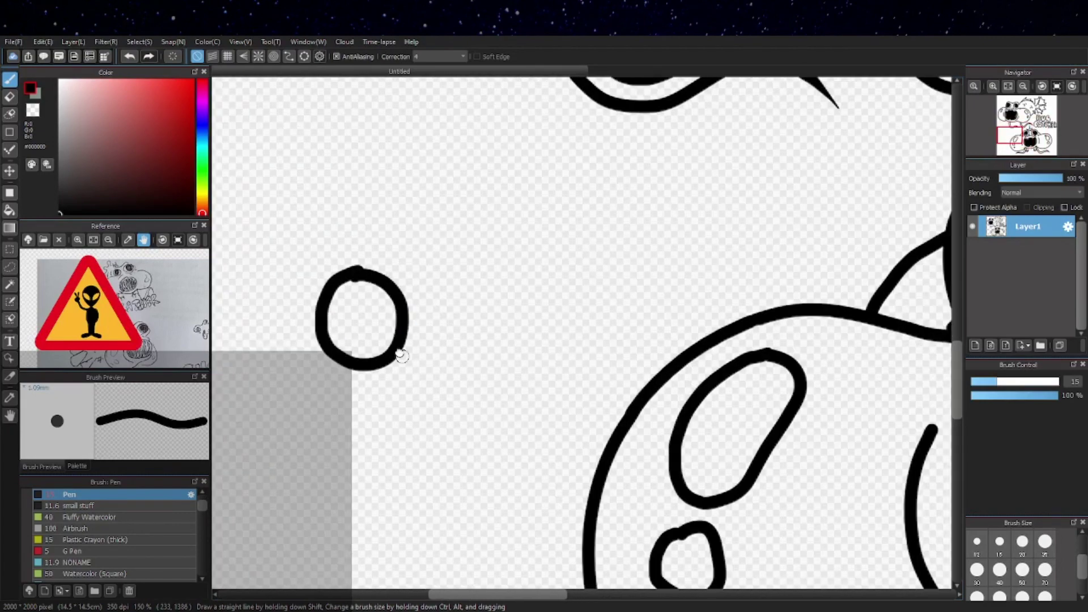
{"action": "mouse_move", "coordinate": [454, 350]}
{"action": "left_mouse_down"}
{"action": "mouse_move", "coordinate": [433, 312]}
{"action": "mouse_move", "coordinate": [497, 270]}
{"action": "mouse_move", "coordinate": [507, 330]}
{"action": "mouse_move", "coordinate": [467, 350]}
{"action": "mouse_move", "coordinate": [443, 299]}
{"action": "left_mouse_up"}
{"action": "key", "text": "ctrl+z"}
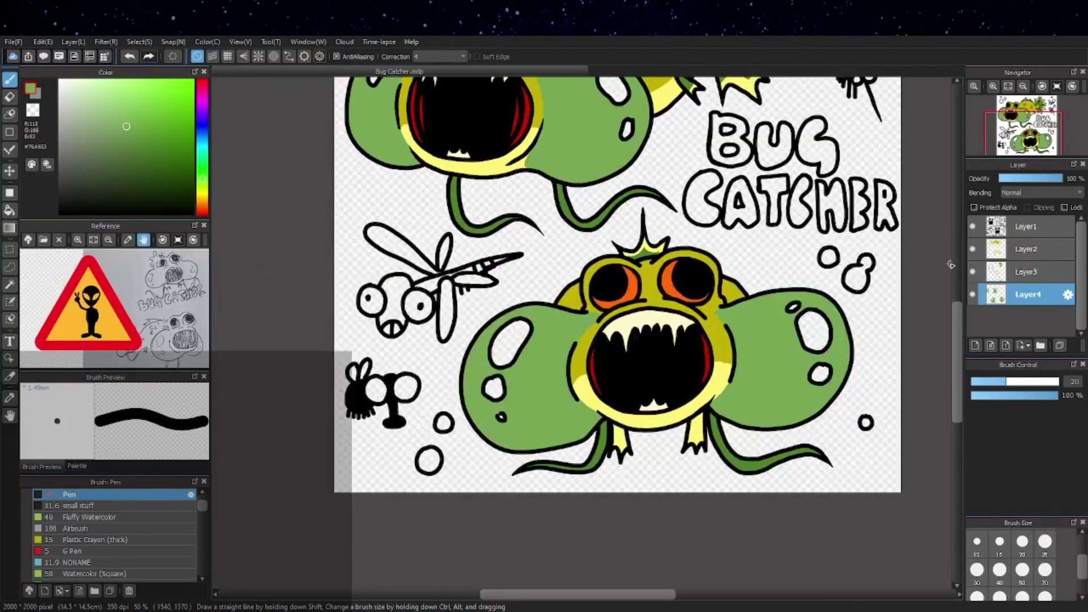
Lower the opacity of Layer4, which holds the green cheeks, to 58%.
{"action": "left_click_drag", "start_coordinate": [1029, 179], "coordinate": [1038, 181]}
{"action": "left_click_drag", "start_coordinate": [659, 152], "coordinate": [531, 292]}
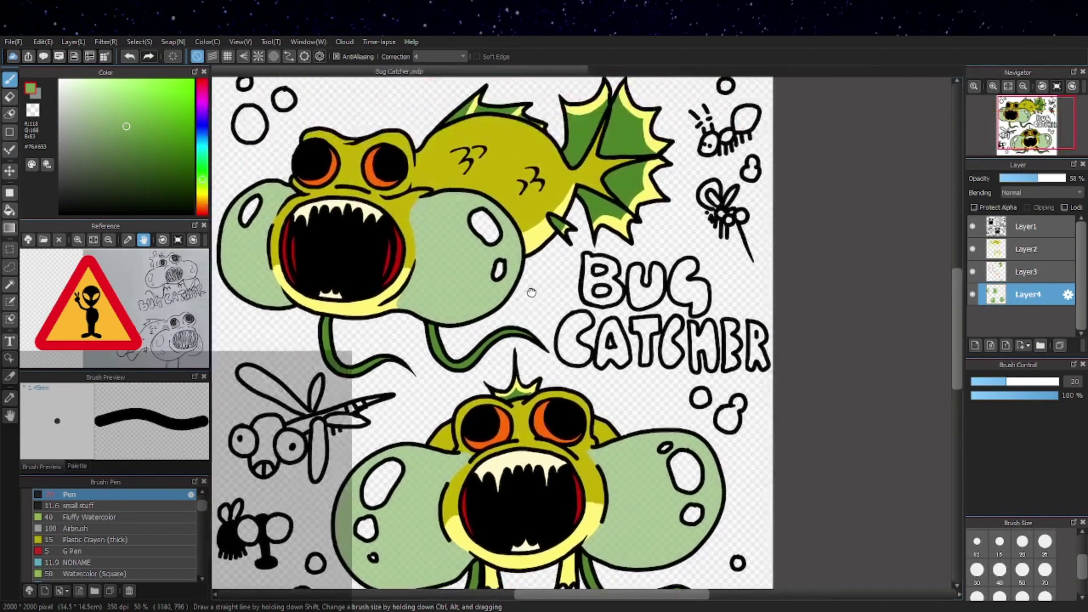
{"action": "scroll", "coordinate": [576, 364], "scroll_direction": "up", "scroll_amount": 1}
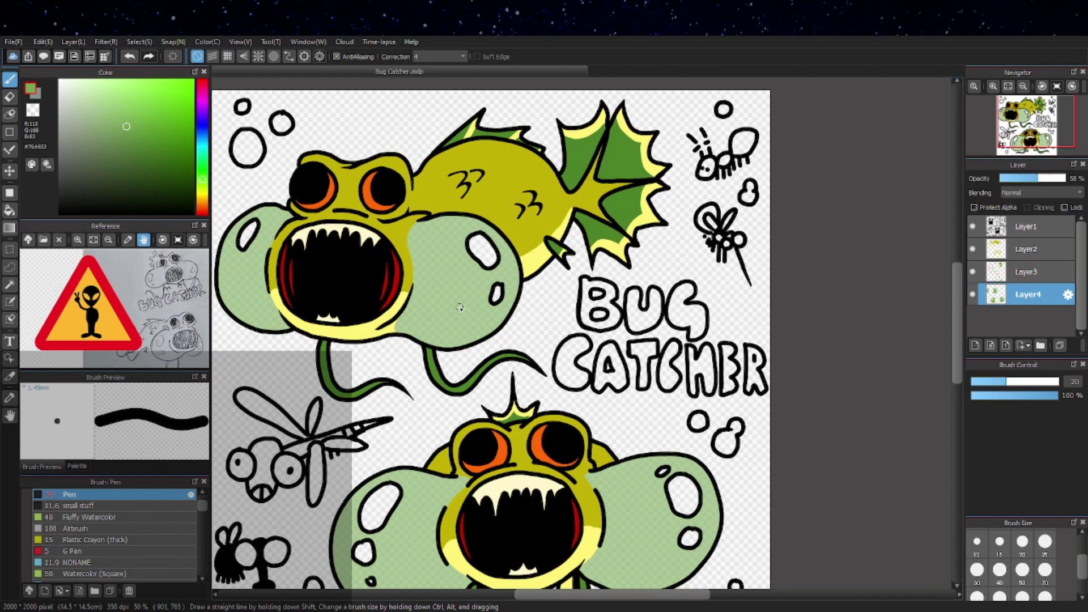
{"action": "scroll", "coordinate": [460, 308], "scroll_direction": "down", "scroll_amount": 1}
{"action": "left_click_drag", "start_coordinate": [689, 335], "coordinate": [824, 360]}
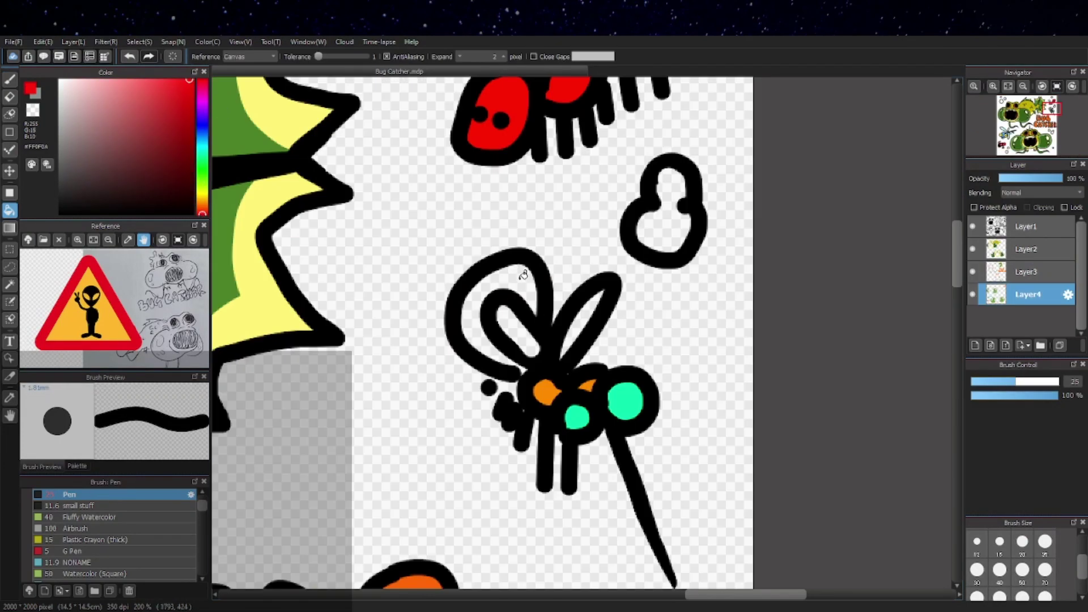
Fill the mosquito's large wing with red and touch up the gap at its base with the Pen.
{"action": "left_click", "coordinate": [527, 277]}
{"action": "key", "text": "b"}
{"action": "left_click", "coordinate": [521, 364]}
{"action": "scroll", "coordinate": [592, 319], "scroll_direction": "down", "scroll_amount": 4}
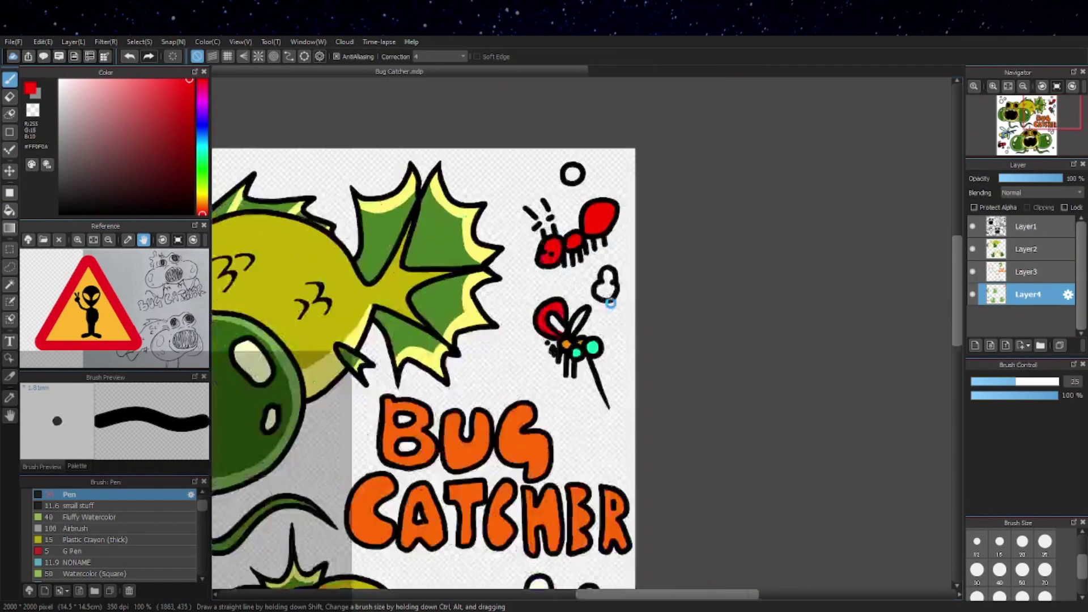
Choose a bright turquoise green, #0AFFAC, as the painting colour for the small bugs.
{"action": "scroll", "coordinate": [594, 302], "scroll_direction": "up", "scroll_amount": 4}
{"action": "left_click", "coordinate": [202, 177]}
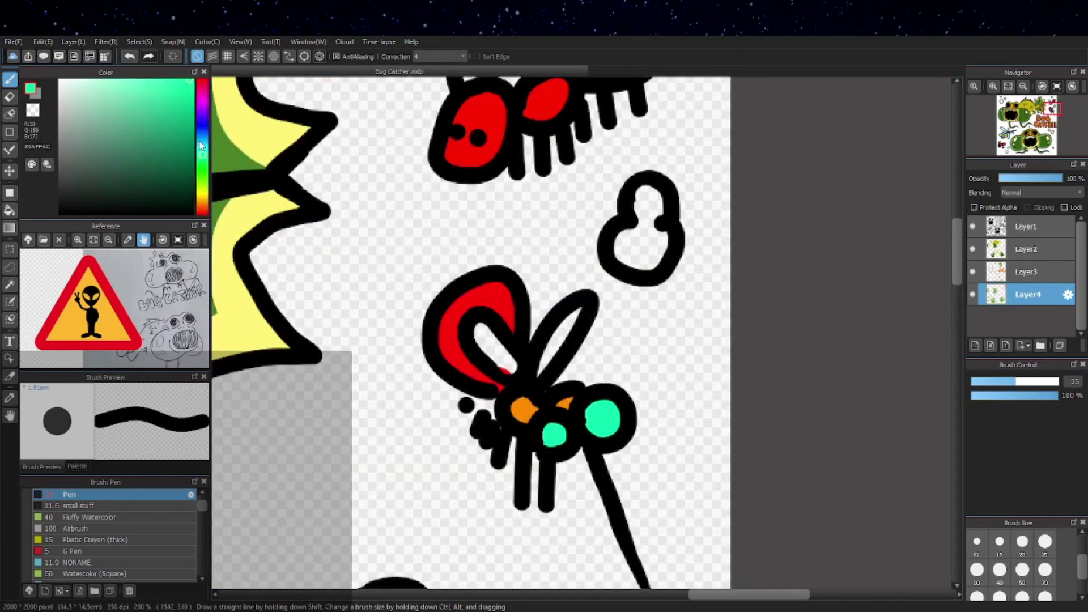